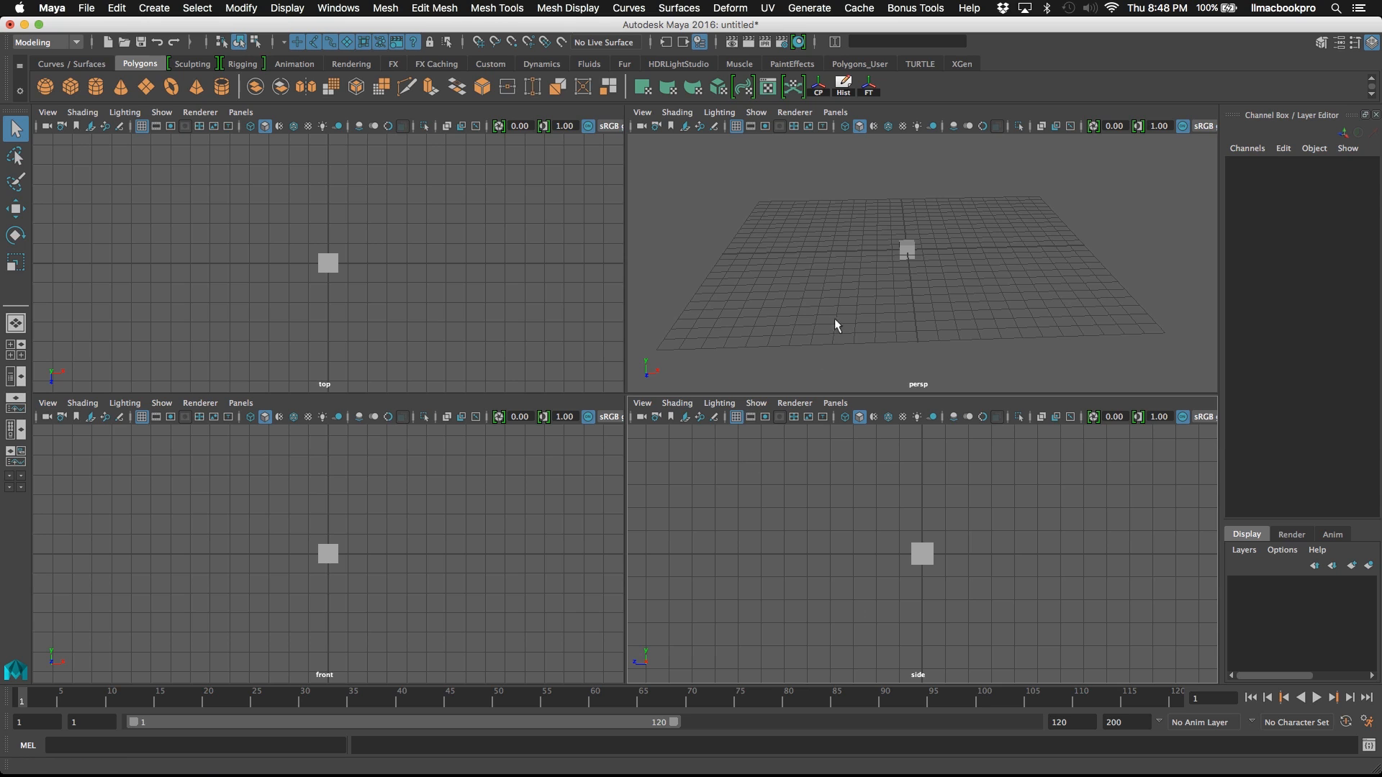
# - Select the cube at the grid centre and move it along the X axis to about 4.45
pyautogui.click(909, 253)
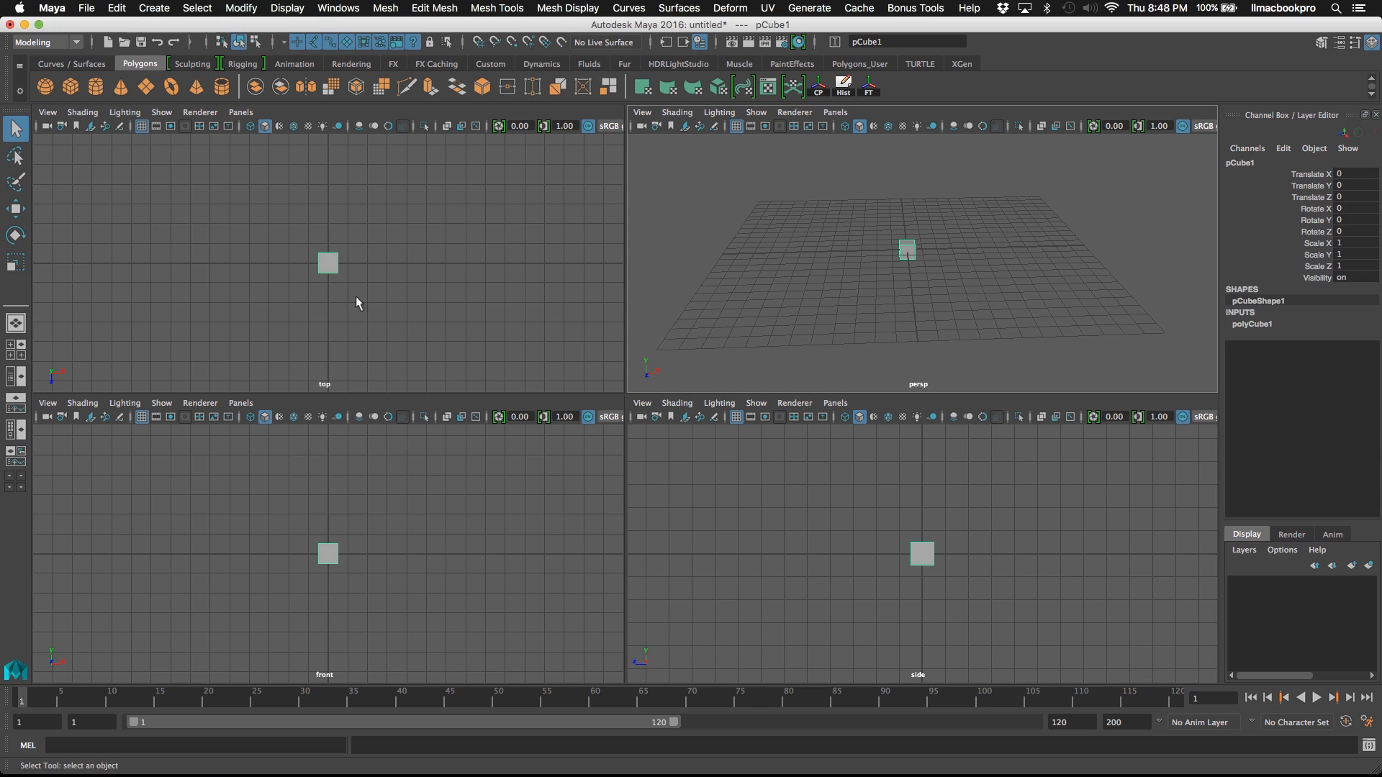
pyautogui.click(1048, 285)
pyautogui.click(908, 247)
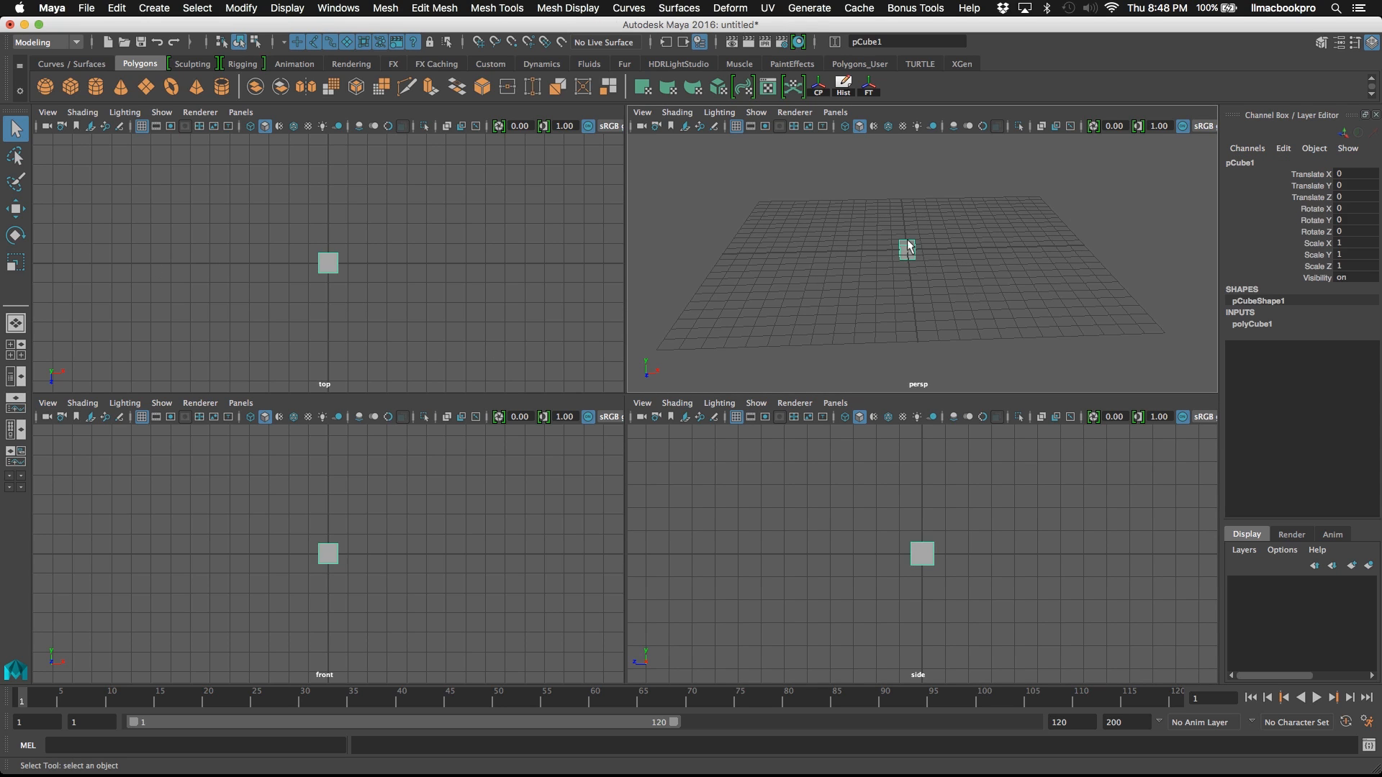
pyautogui.click(15, 208)
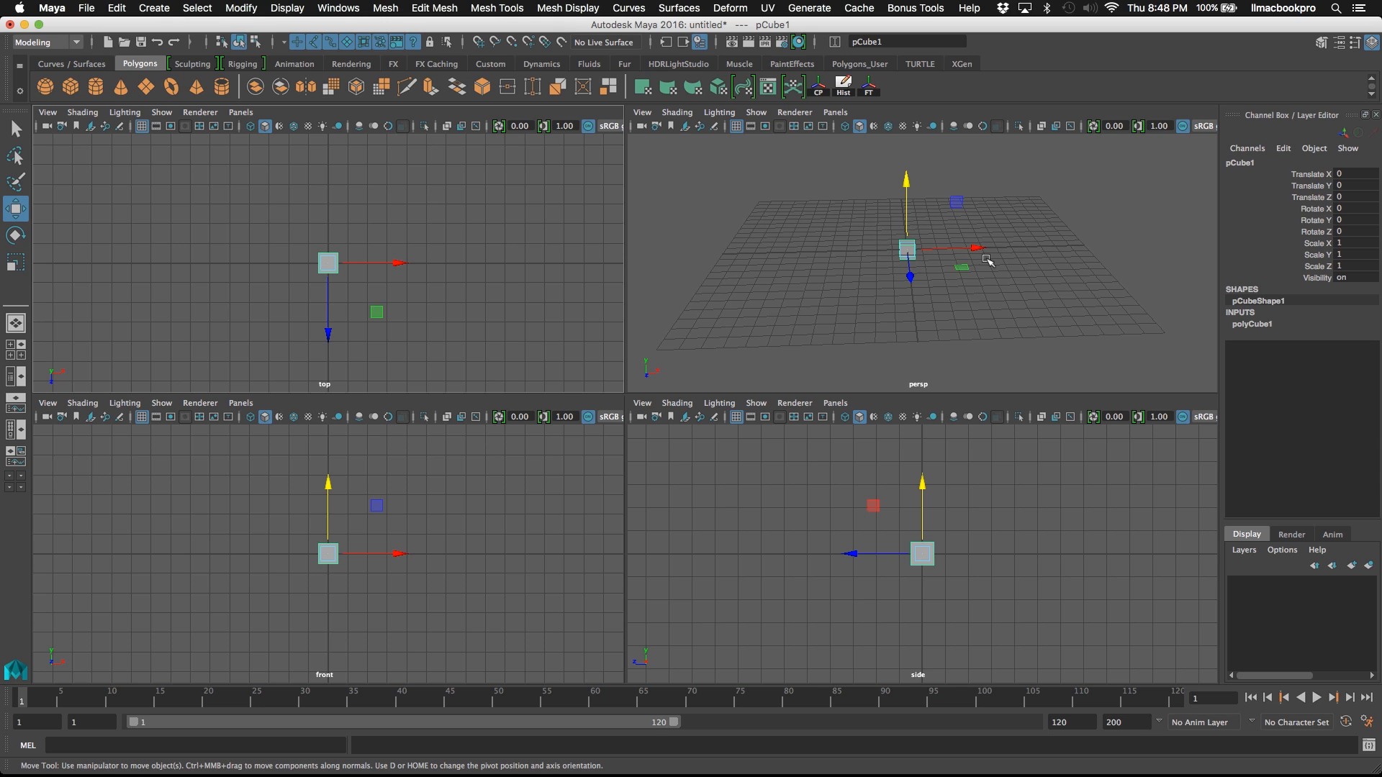
pyautogui.moveTo(961, 311)
pyautogui.keyDown('alt'); pyautogui.mouseDown()
pyautogui.moveTo(963, 299)
pyautogui.moveTo(944, 308)
pyautogui.moveTo(946, 321)
pyautogui.mouseUp(); pyautogui.keyUp('alt')
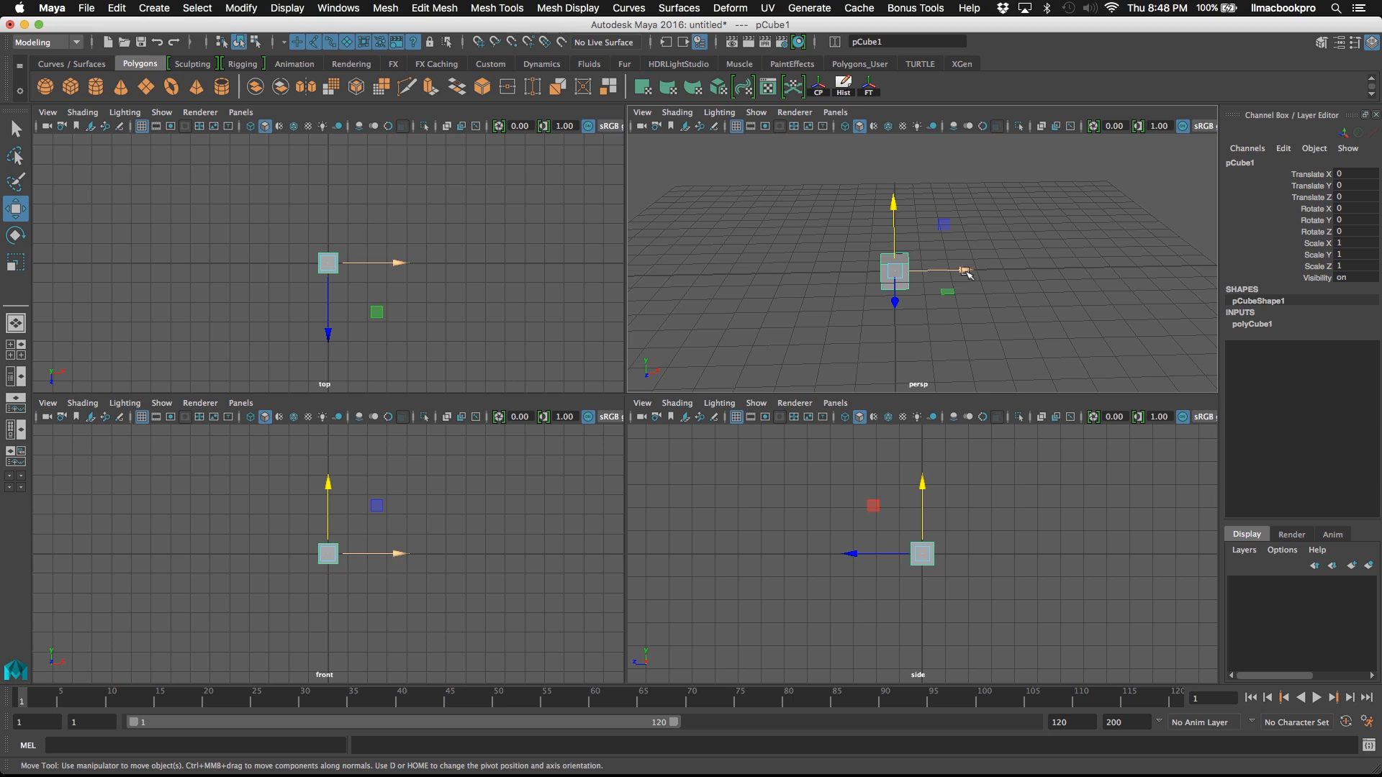
pyautogui.moveTo(965, 272); pyautogui.dragTo(1082, 277)
pyautogui.click(967, 301)
pyautogui.scroll(5, 993, 314)
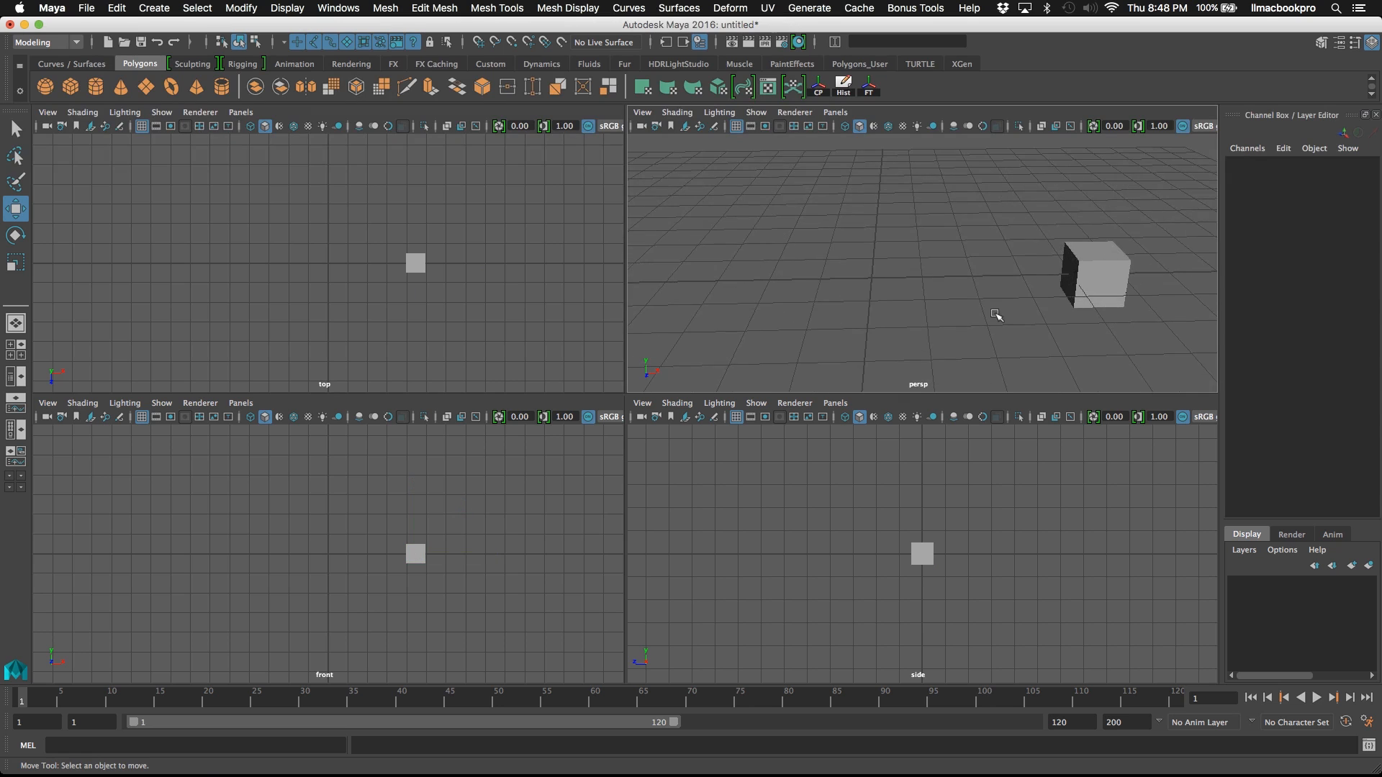
# - Stretch the cube vertically with the Scale tool into a tall pillar, to a Scale Y of about -5.2
pyautogui.keyDown('alt'); pyautogui.moveTo(996, 315); pyautogui.dragTo(833, 287); pyautogui.keyUp('alt')
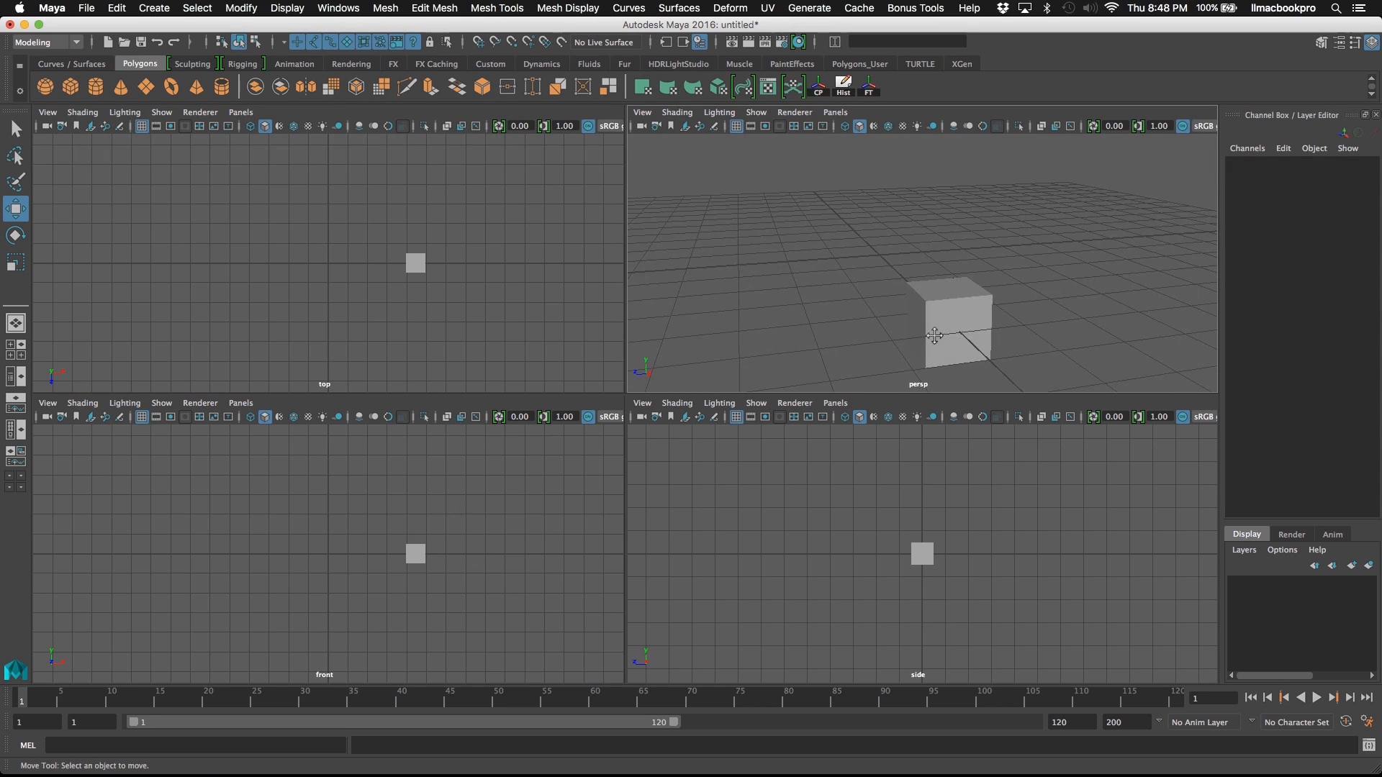
pyautogui.keyDown('alt'); pyautogui.moveTo(934, 336); pyautogui.dragTo(921, 301); pyautogui.keyUp('alt')
pyautogui.click(893, 297)
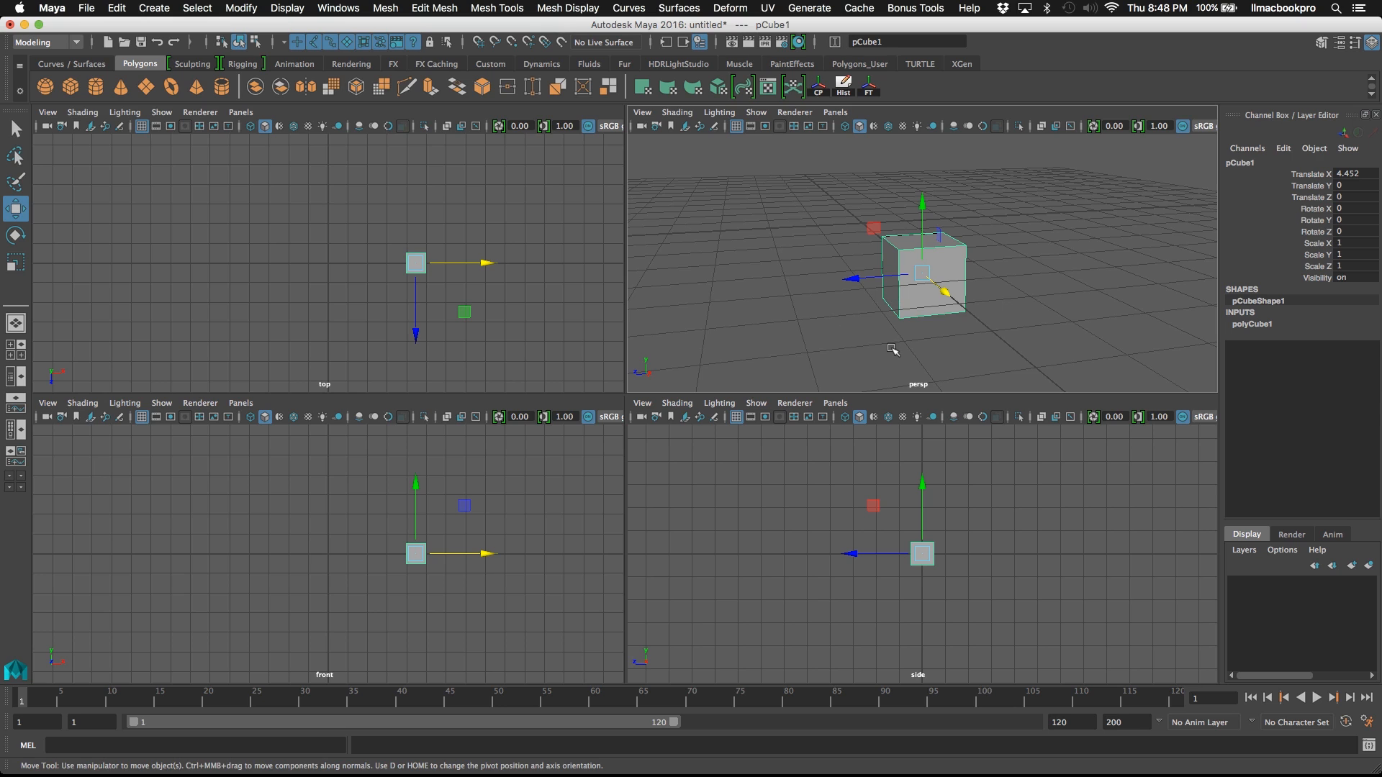
pyautogui.click(13, 266)
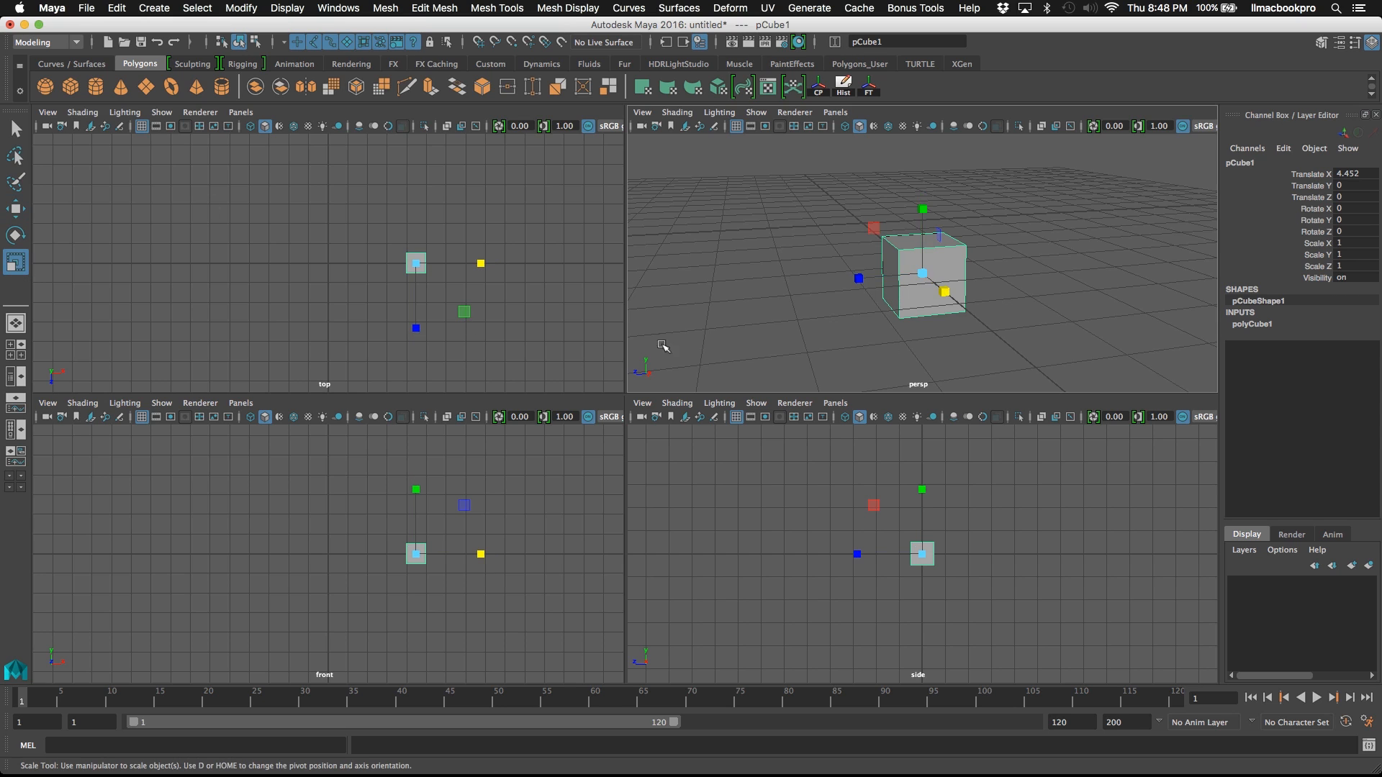
pyautogui.scroll(-3, 695, 349)
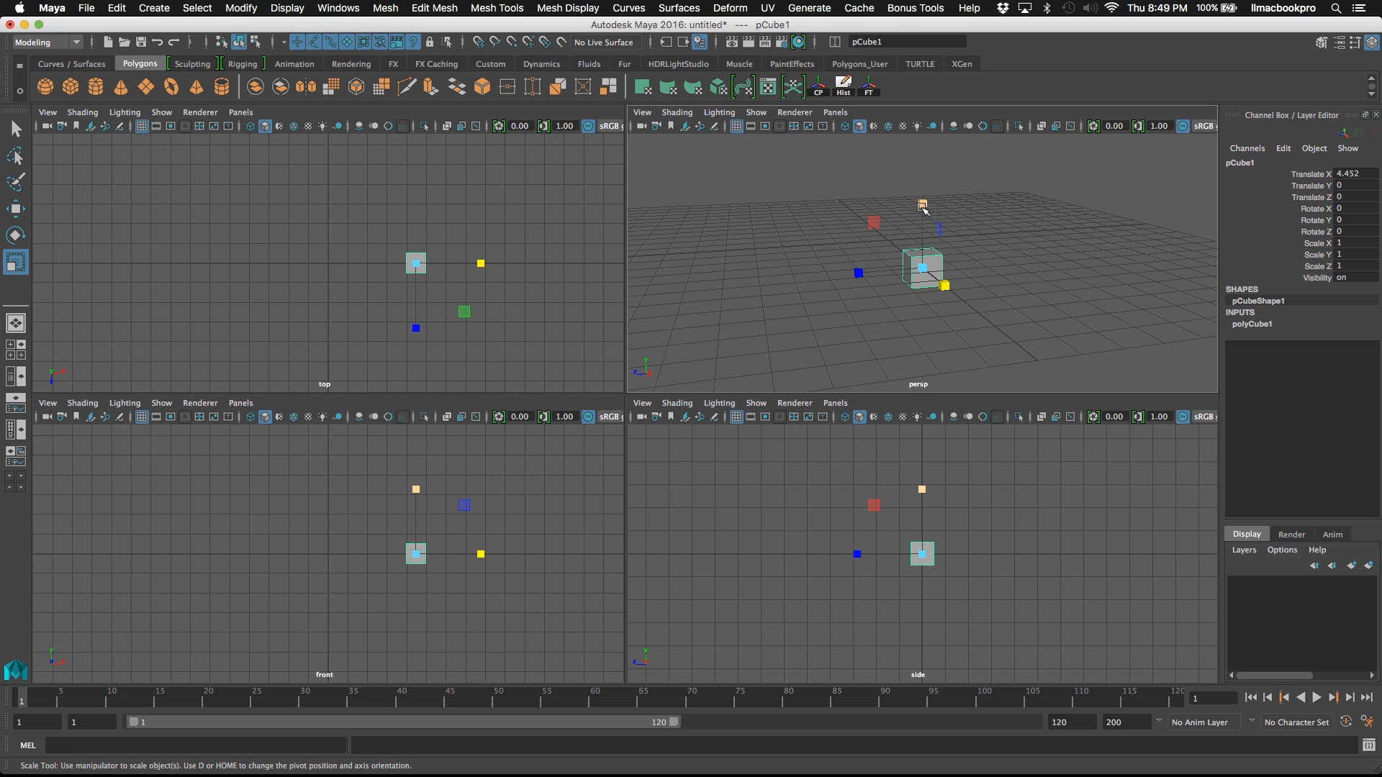
pyautogui.moveTo(927, 207); pyautogui.dragTo(909, 5)
pyautogui.scroll(-5, 909, 242)
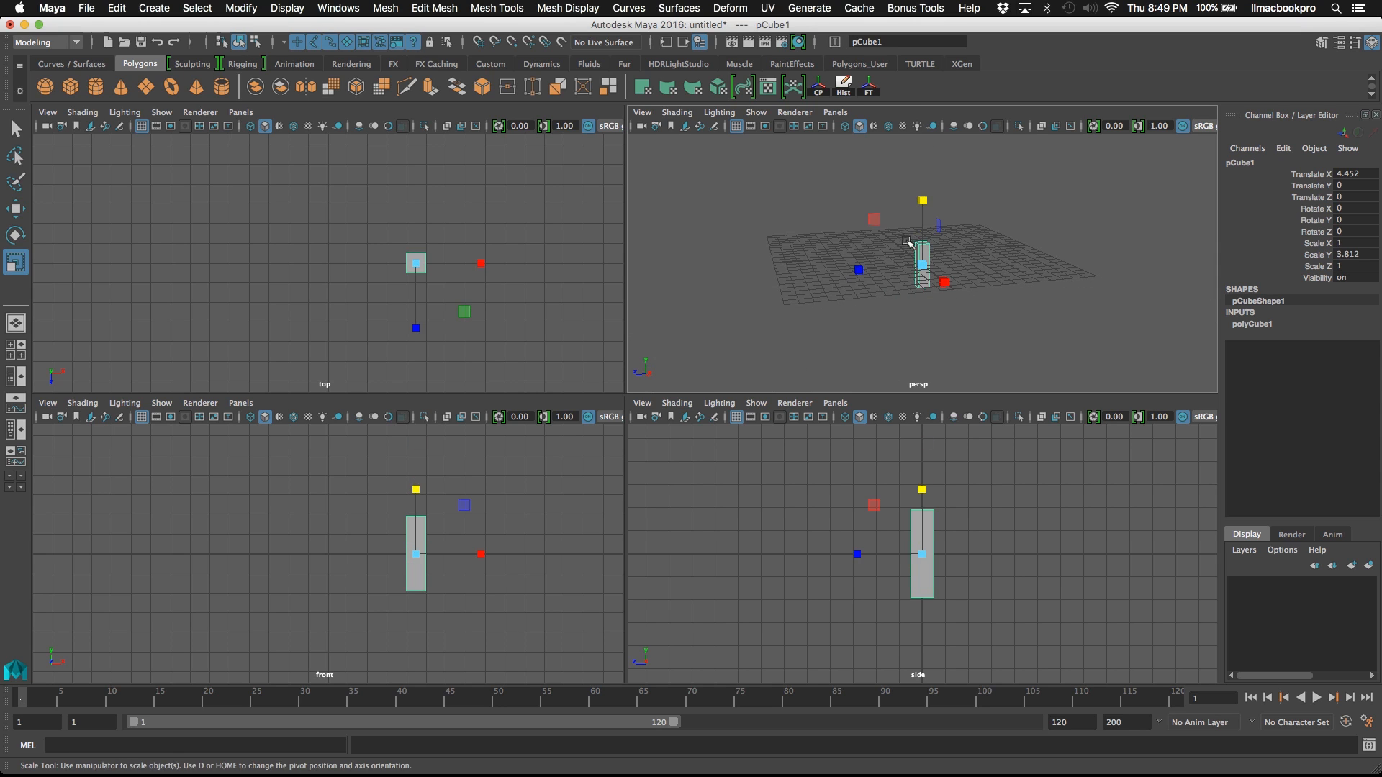
pyautogui.moveTo(926, 209); pyautogui.dragTo(697, 354)
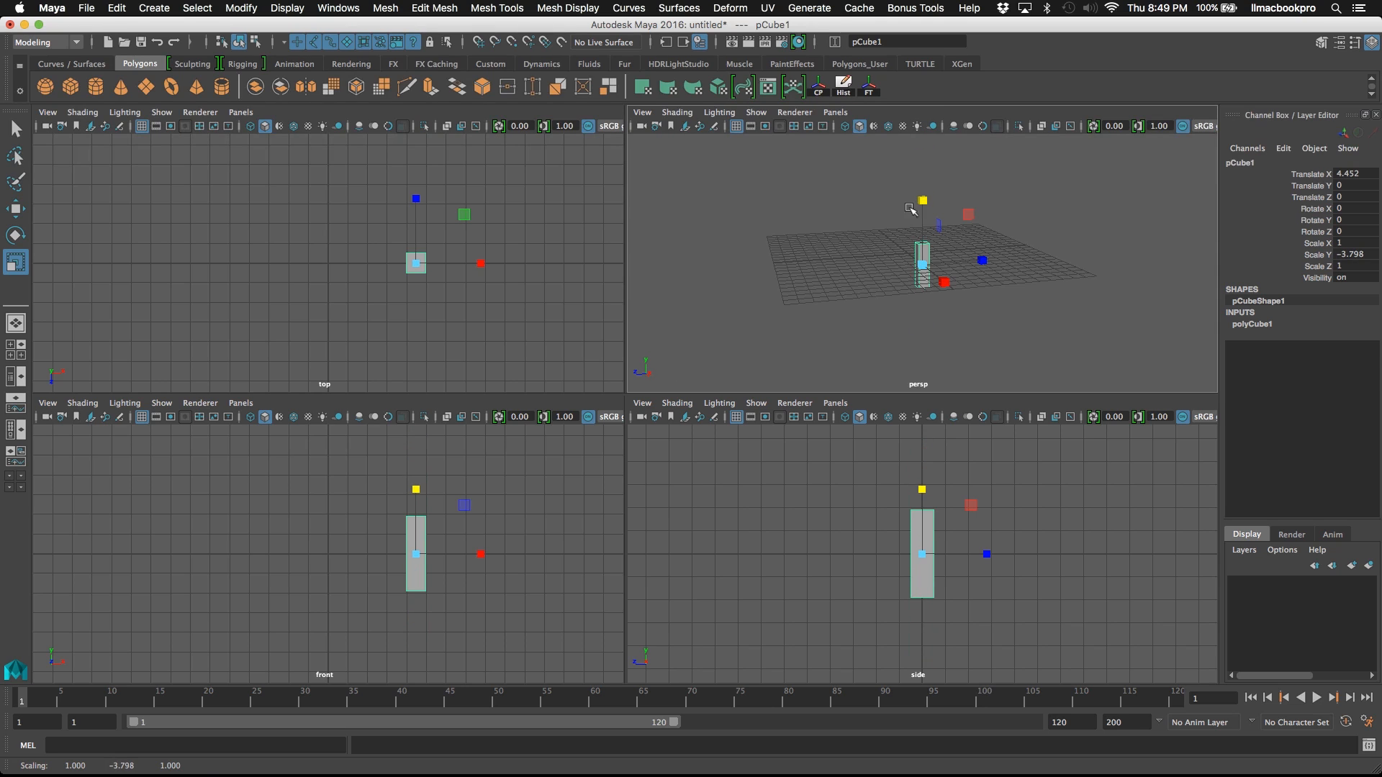
pyautogui.moveTo(923, 198); pyautogui.dragTo(923, 176)
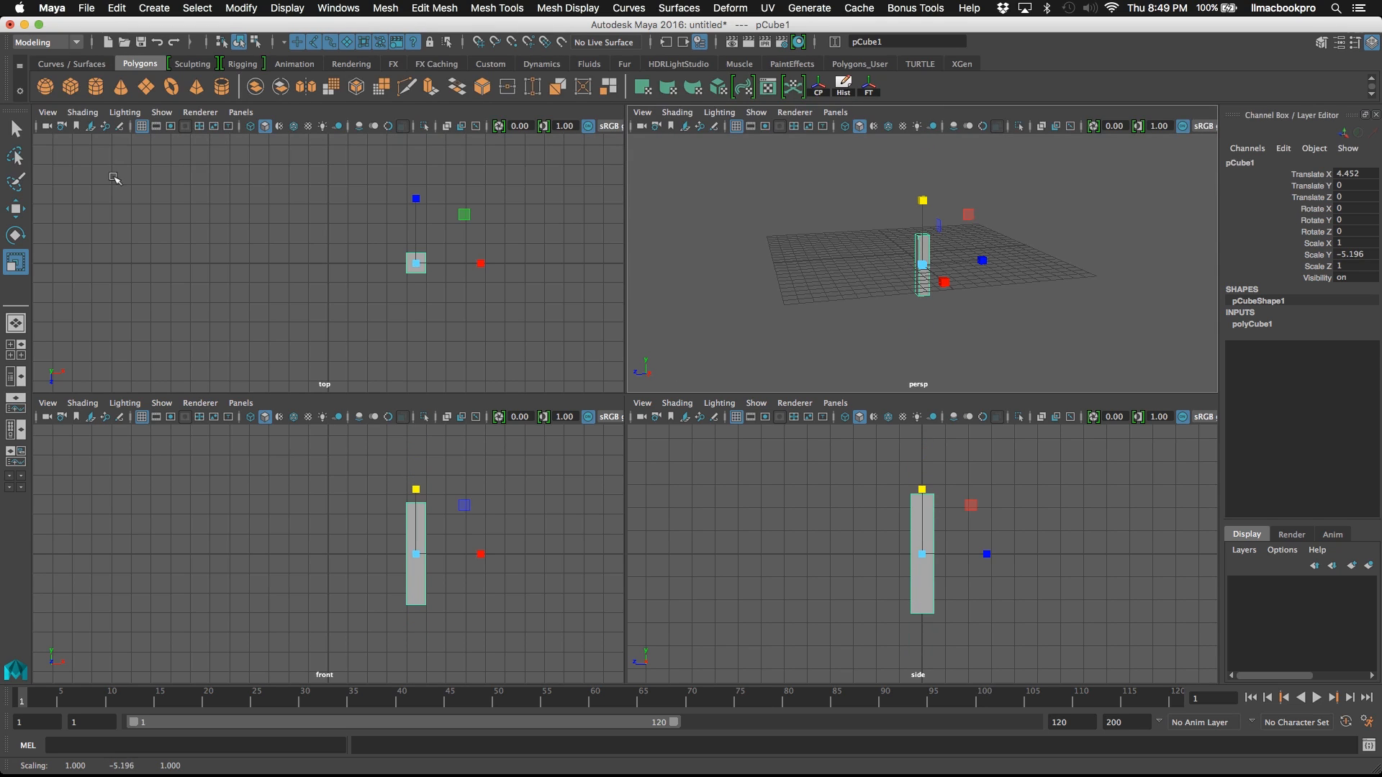
# - Raise the pillar along Y to about 2.63 so its base rests on the grid plane
pyautogui.click(15, 208)
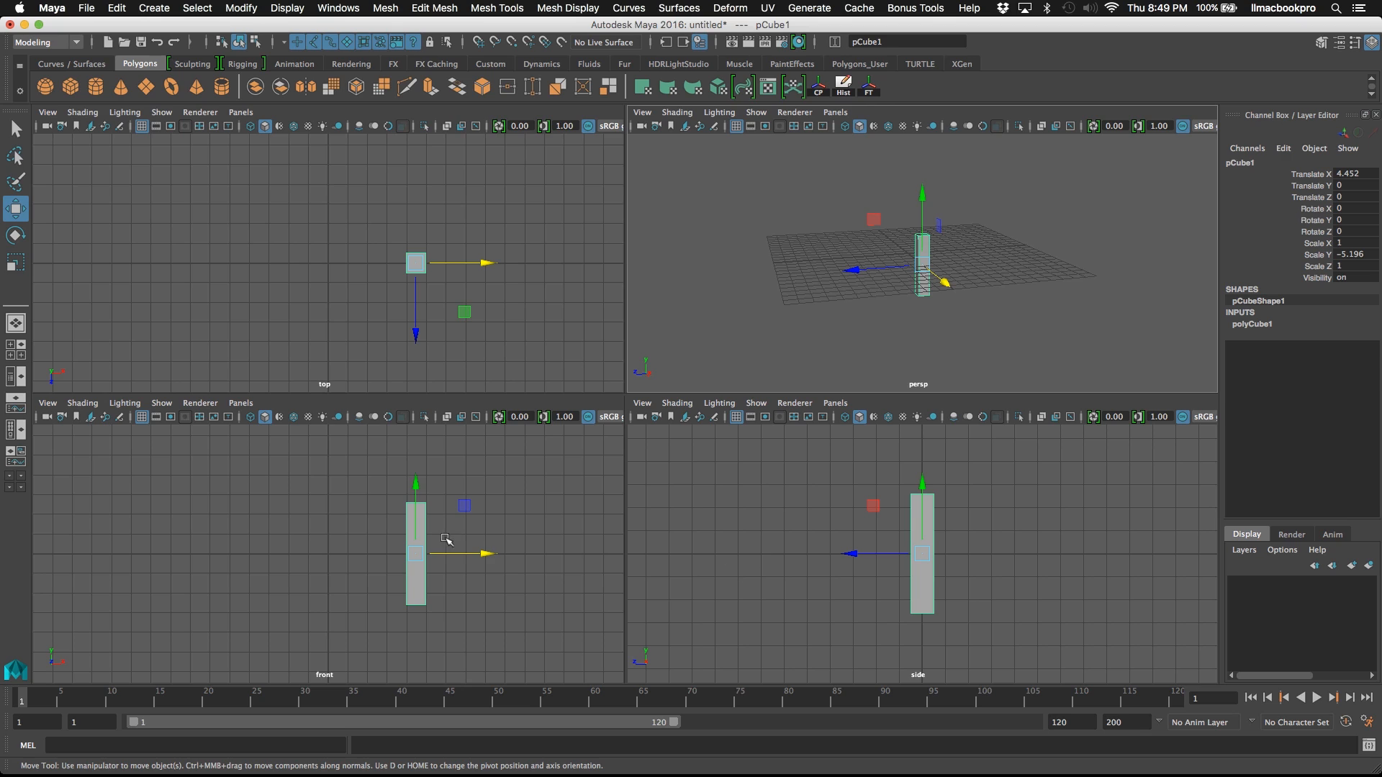
pyautogui.moveTo(417, 491); pyautogui.dragTo(415, 438)
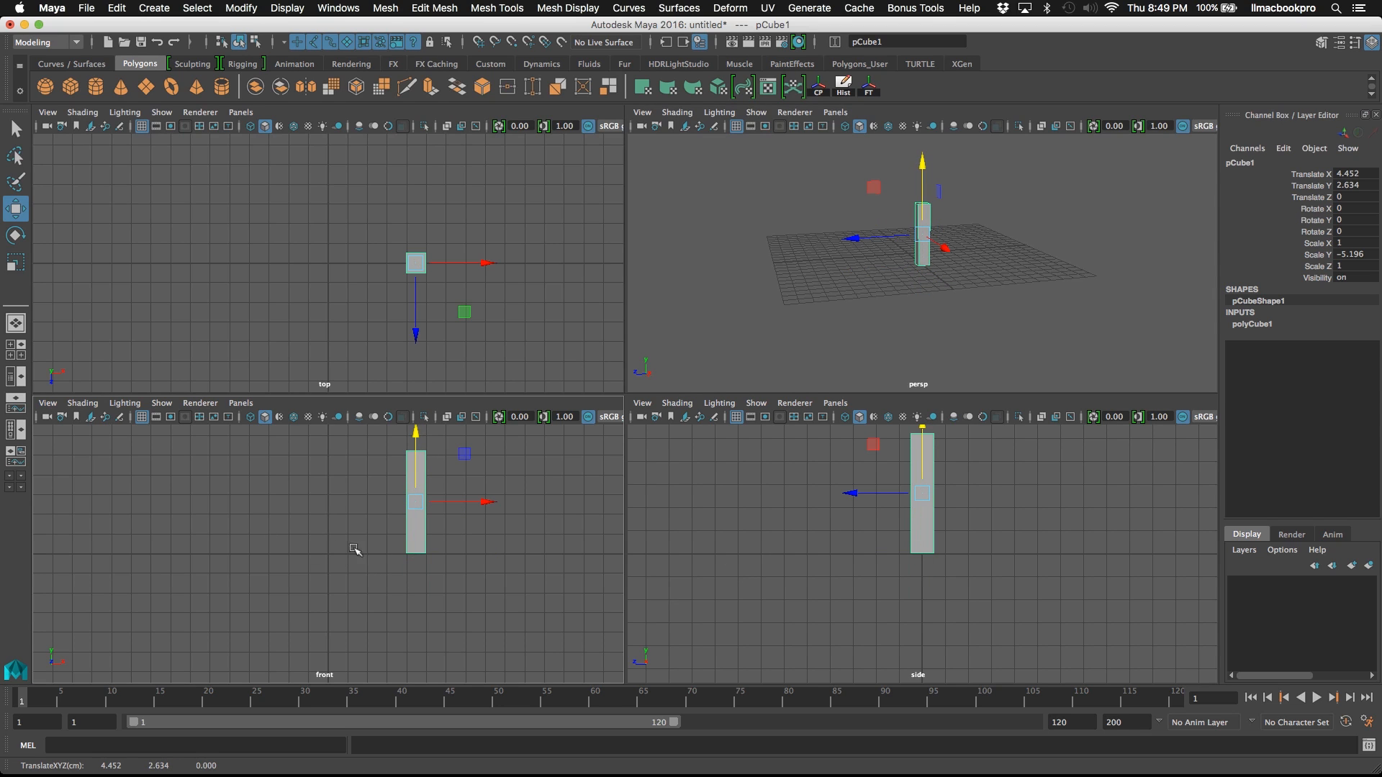
pyautogui.keyDown('alt'); pyautogui.moveTo(870, 338); pyautogui.dragTo(975, 288); pyautogui.keyUp('alt')
pyautogui.keyDown('alt'); pyautogui.moveTo(958, 327); pyautogui.dragTo(928, 295, button='middle'); pyautogui.keyUp('alt')
pyautogui.keyDown('alt'); pyautogui.moveTo(929, 295); pyautogui.dragTo(1051, 296); pyautogui.keyUp('alt')
pyautogui.keyDown('alt'); pyautogui.moveTo(1082, 246); pyautogui.dragTo(1094, 237, button='middle'); pyautogui.keyUp('alt')
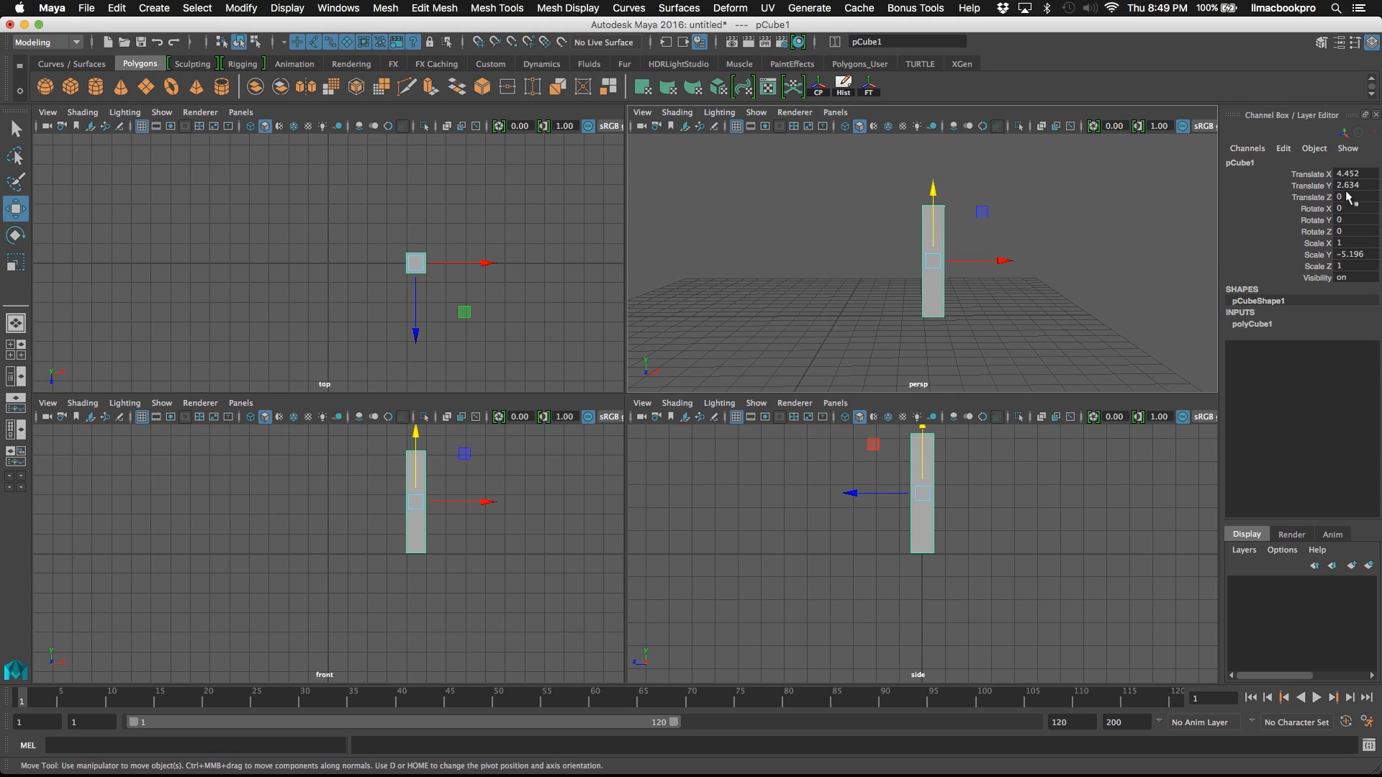
# - Set the pillar's Translate X to 5
pyautogui.click(1347, 174)
pyautogui.write('5')
pyautogui.press('Return')
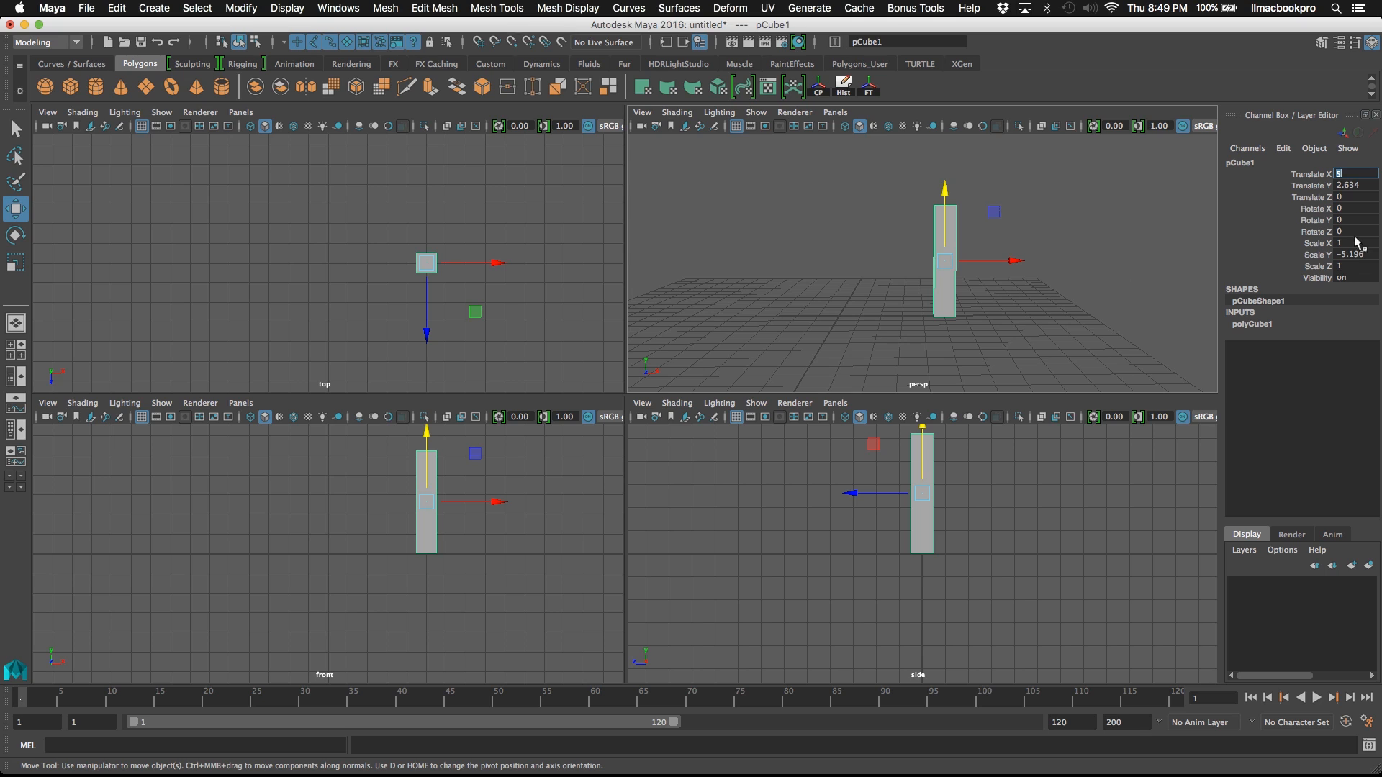
pyautogui.press('Return')
pyautogui.click(1038, 247)
# - Duplicate the pillar and set the copy's Translate X to -5
pyautogui.click(949, 241)
pyautogui.hotkey('ctrl', 'd')
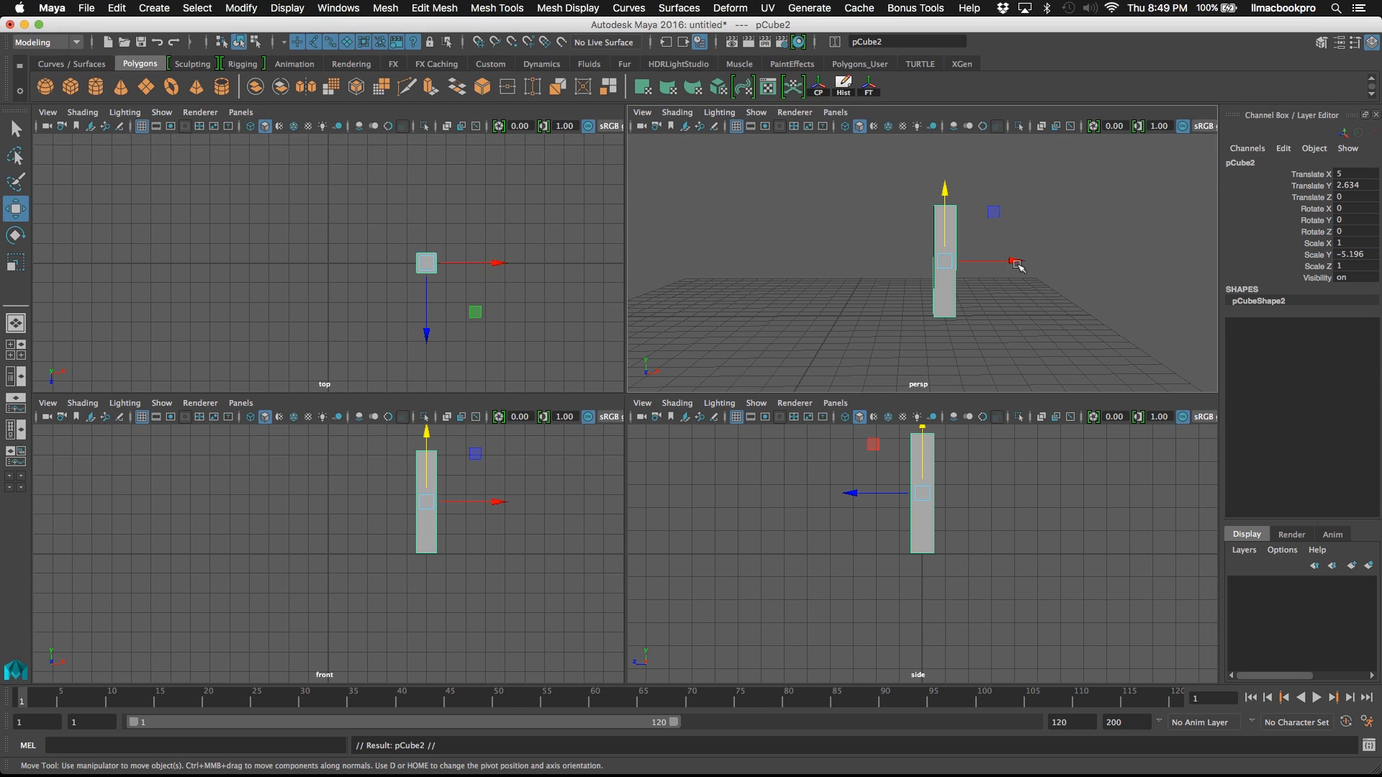
pyautogui.doubleClick(1353, 174)
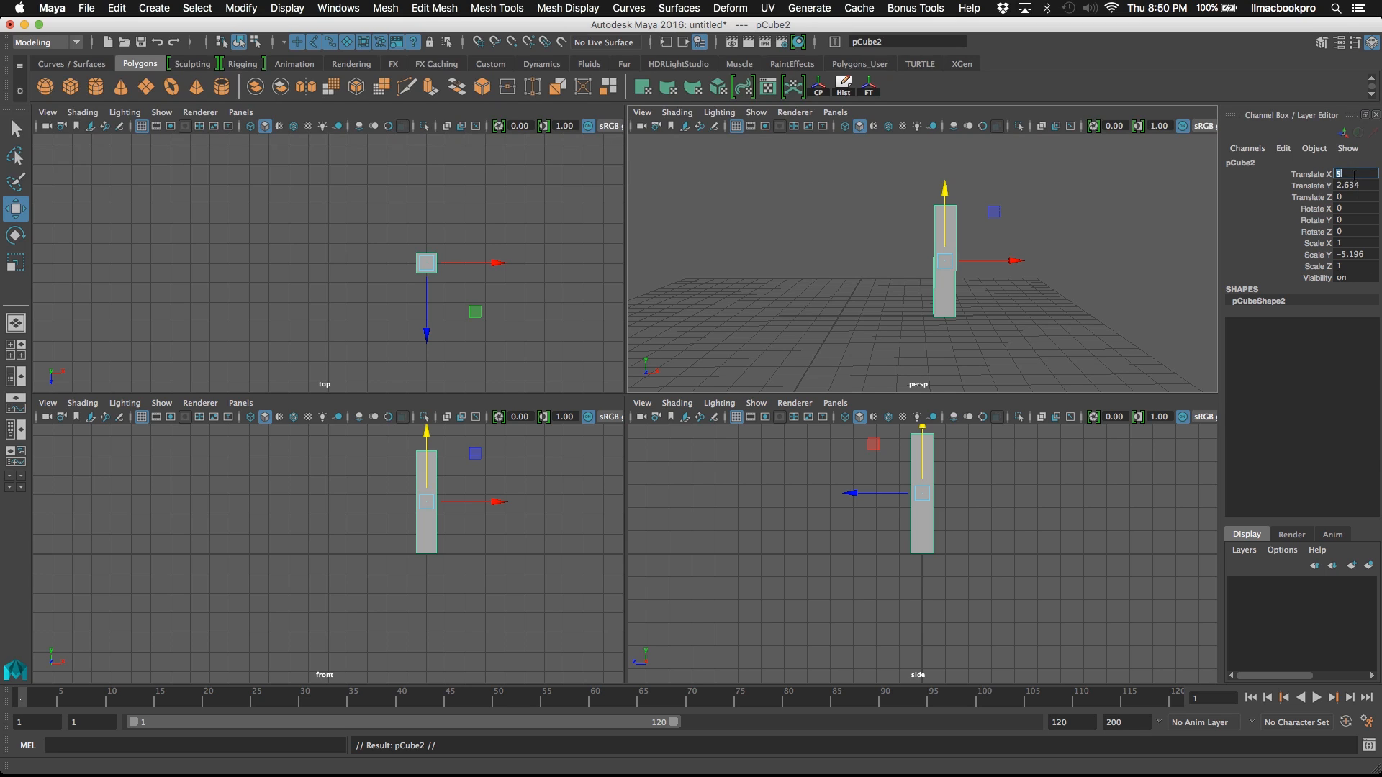
pyautogui.press('Return')
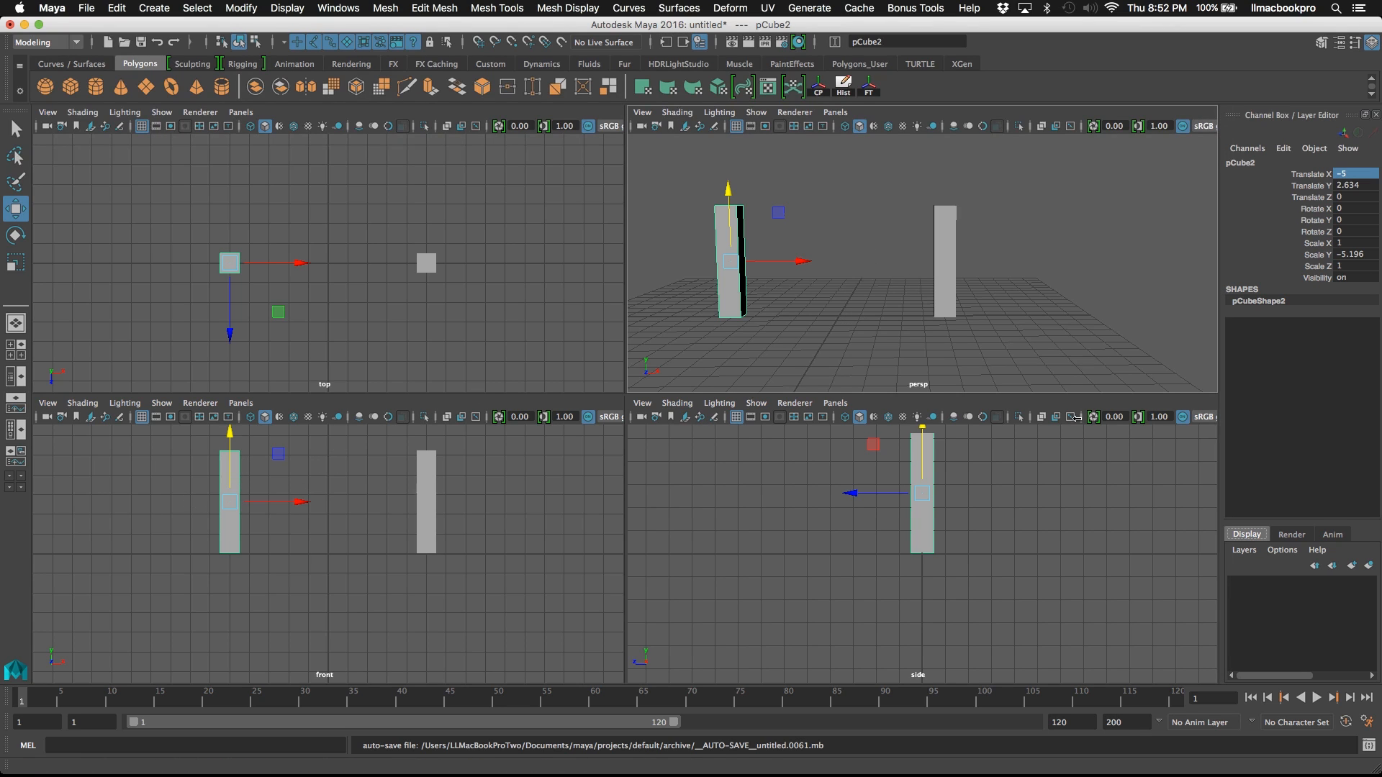
# - Set the duplicated pillar's Translate X to -3
pyautogui.click(1350, 173)
pyautogui.write('-3')
pyautogui.press('Return')
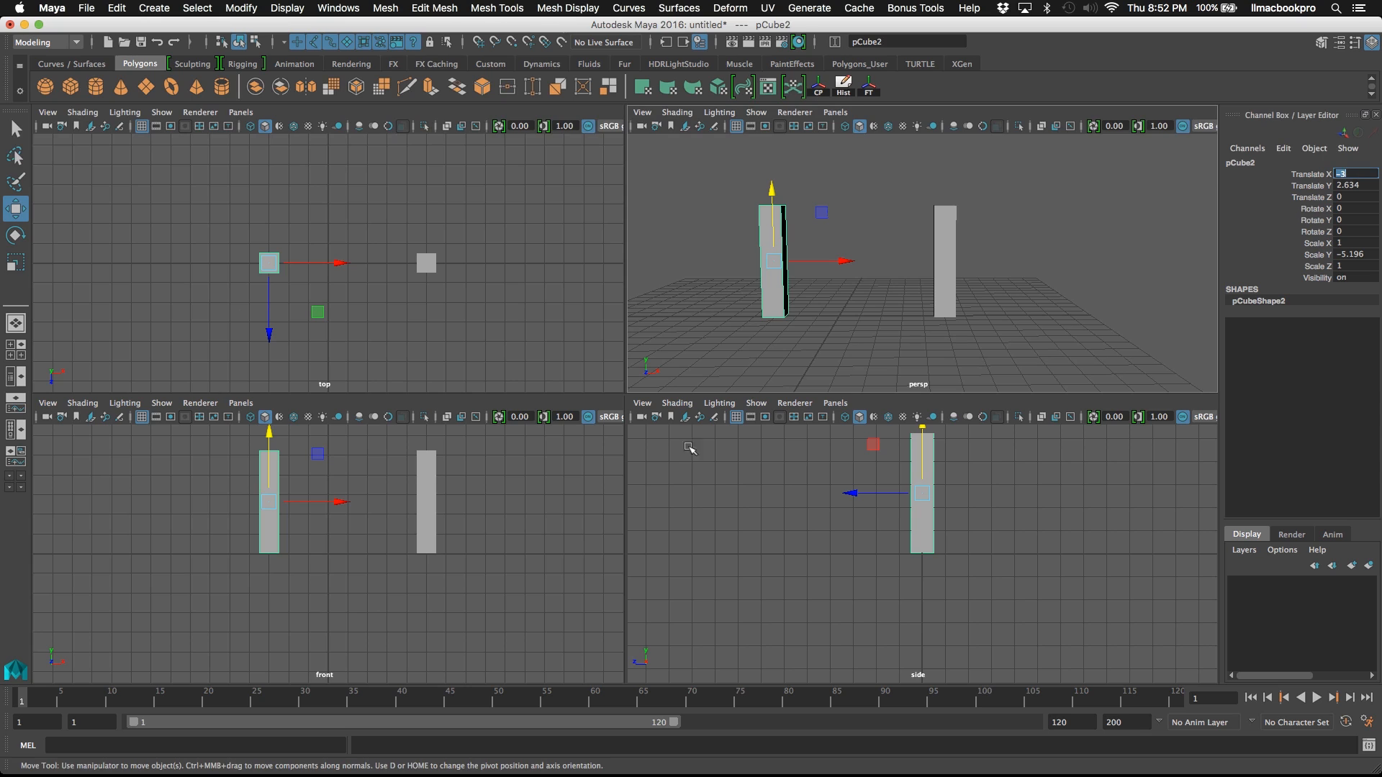
# - Select the original pillar and set its Translate X to 3
pyautogui.click(433, 530)
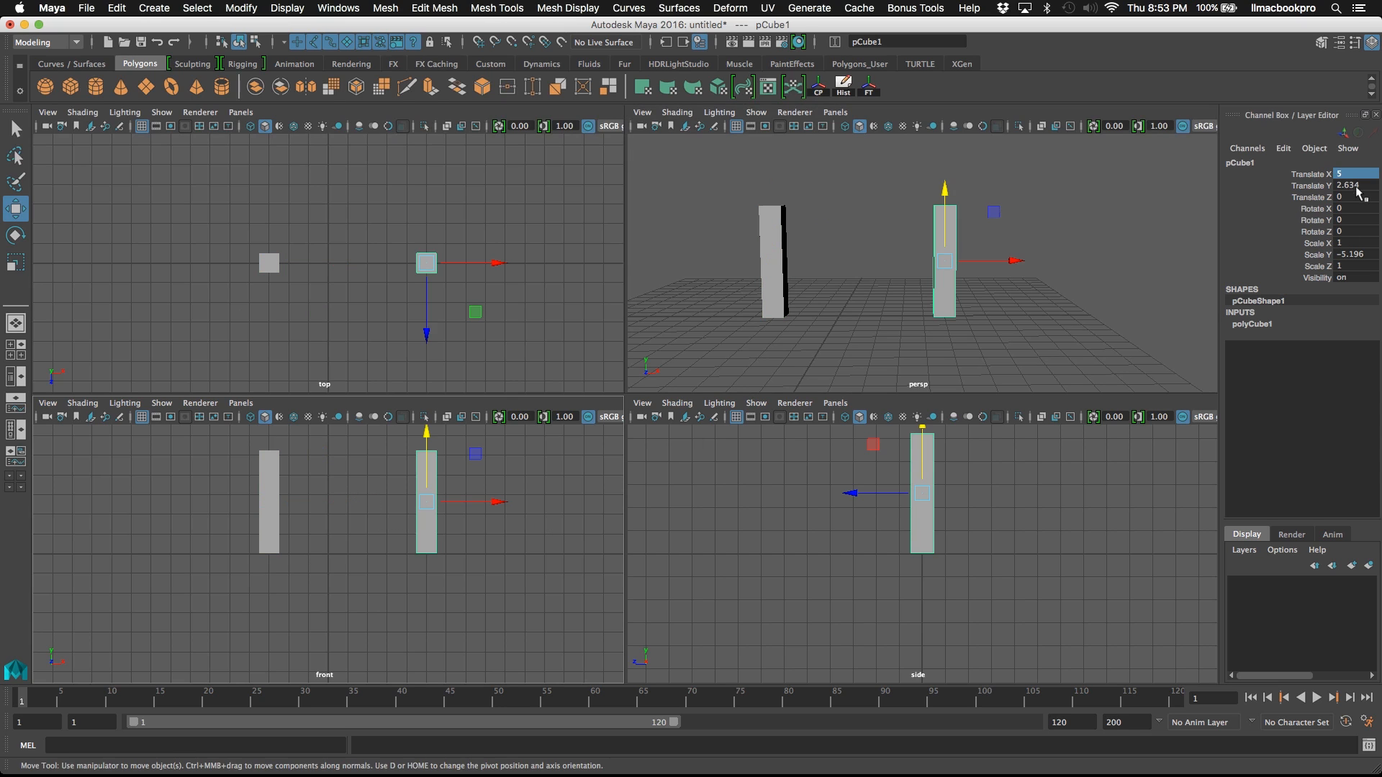
pyautogui.press('3')
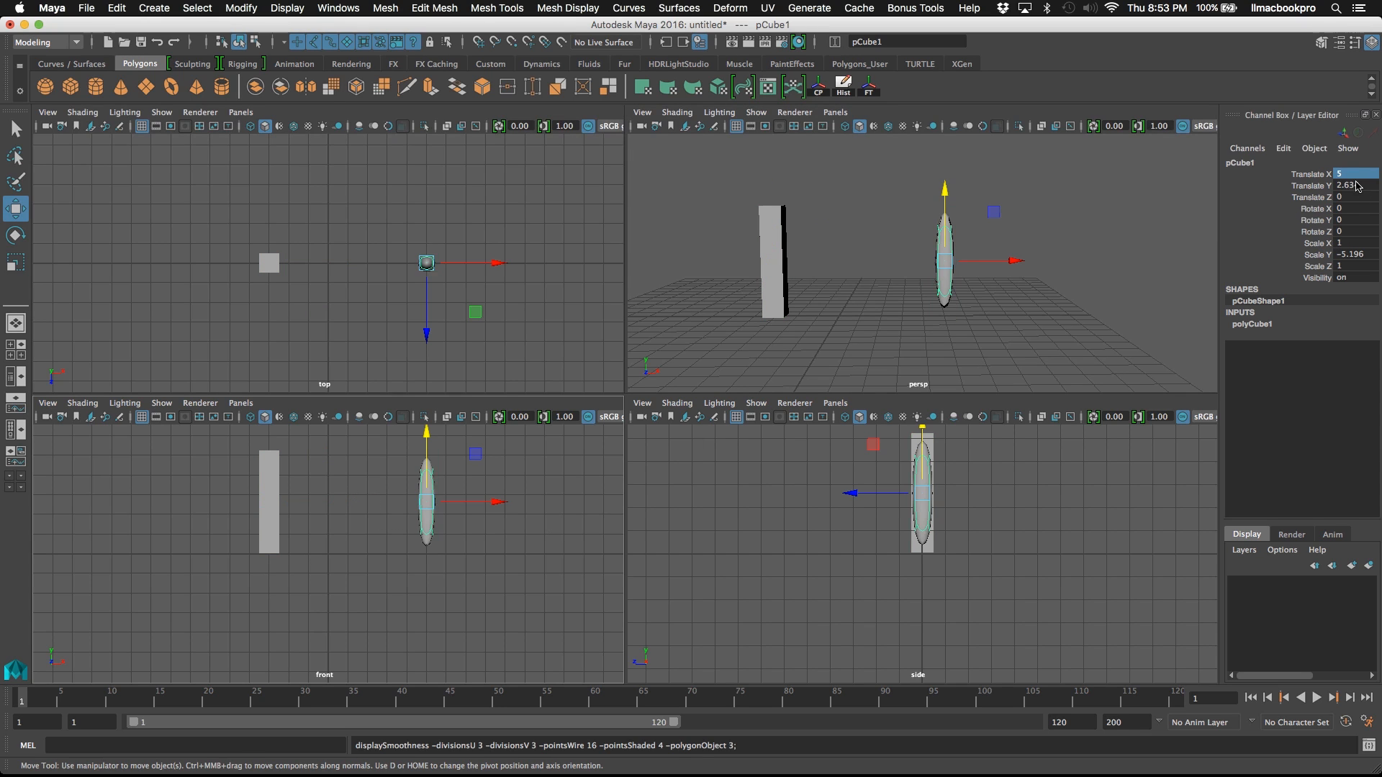
pyautogui.press('1')
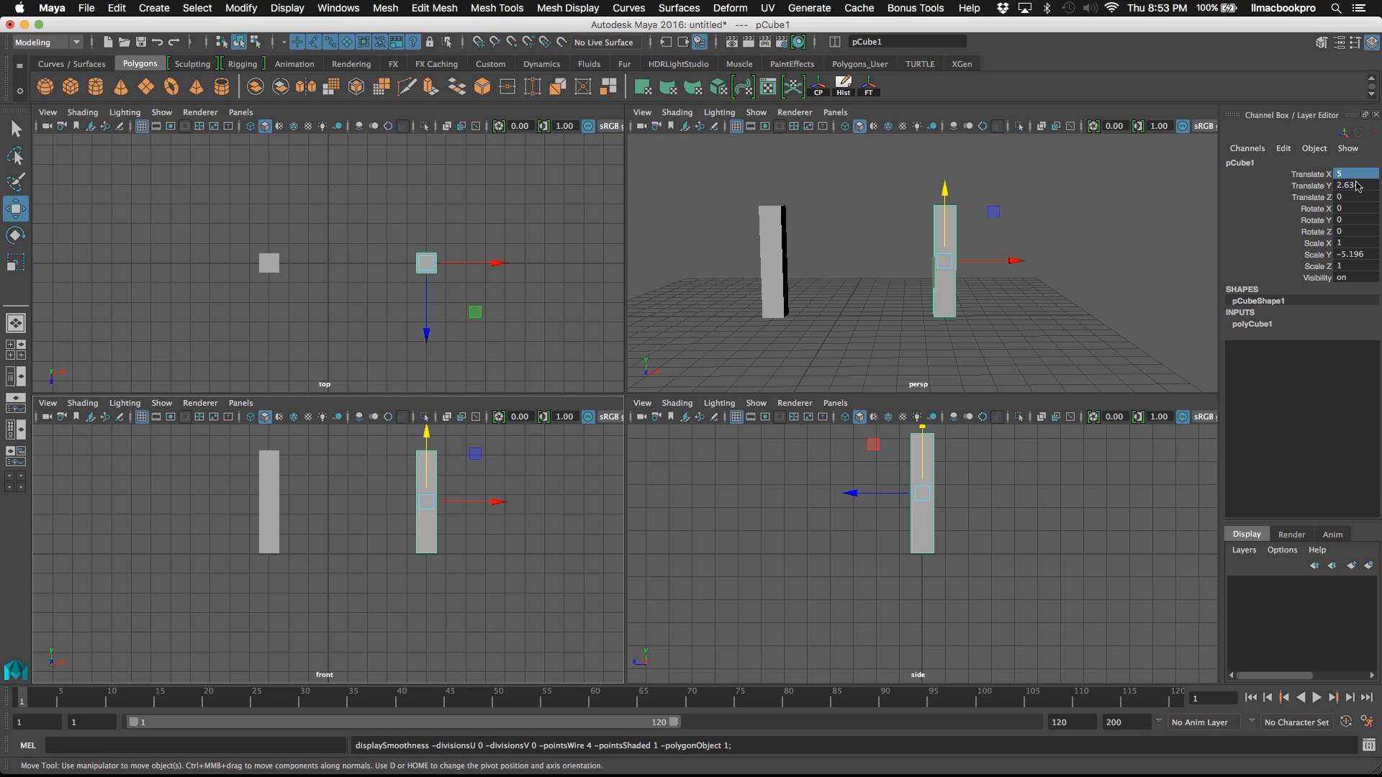
pyautogui.click(1347, 173)
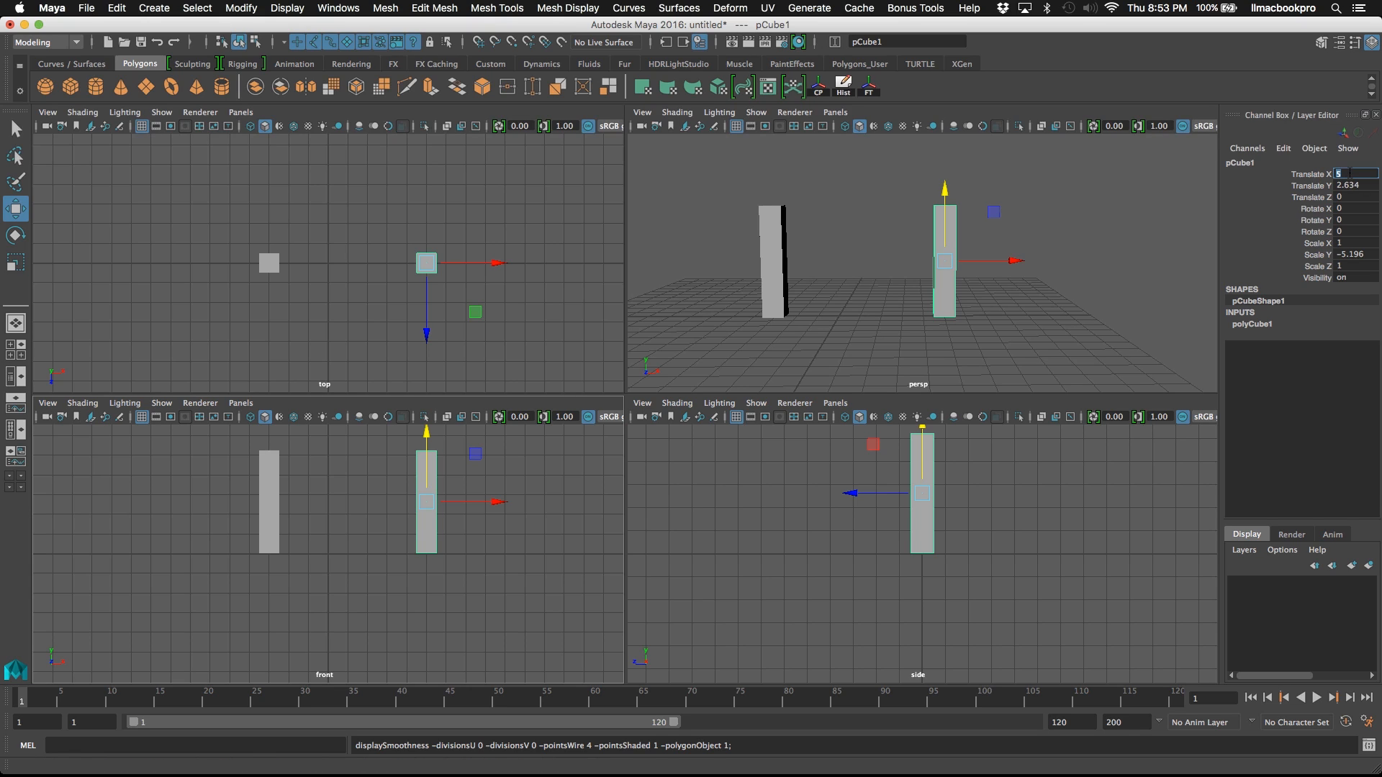
pyautogui.press('Return')
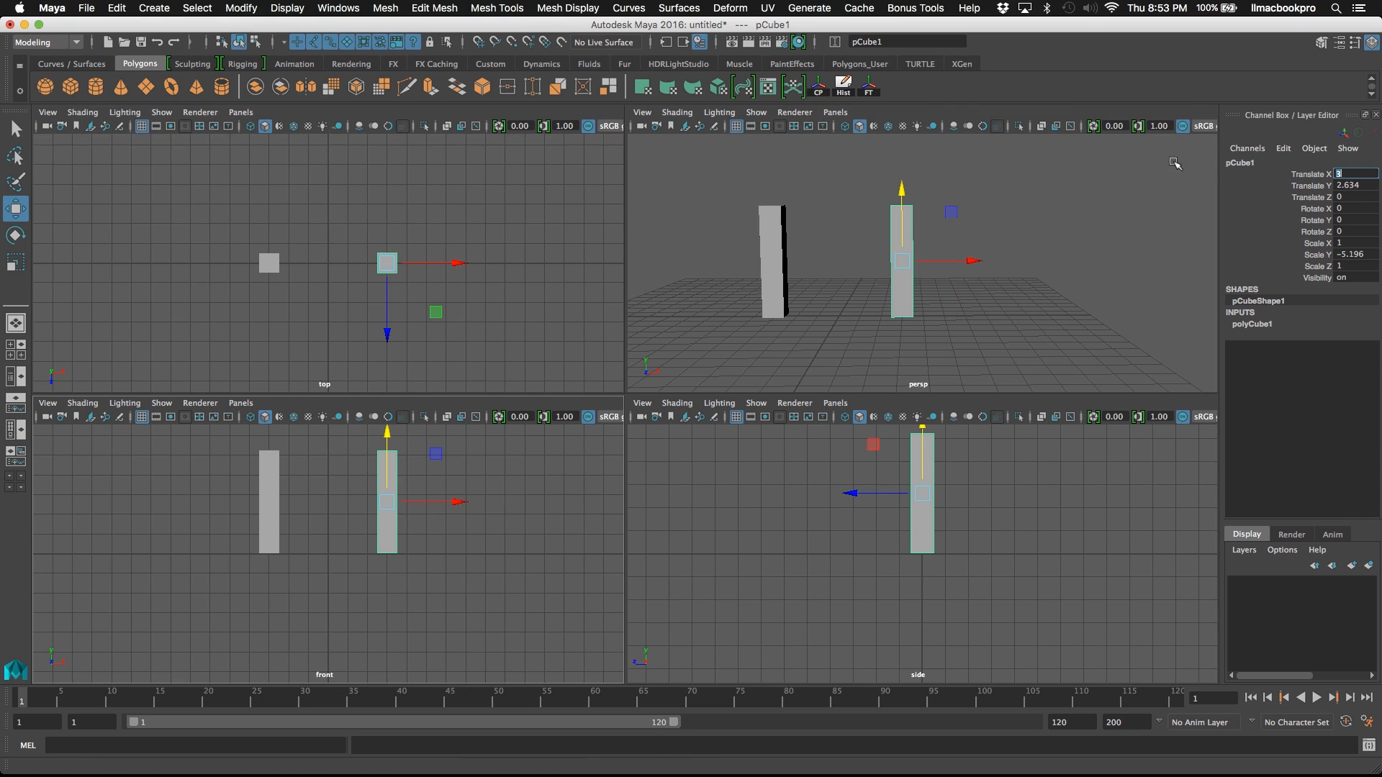
# - Select both pillars, duplicate them together and move the copies along Z to about 8.31
pyautogui.click(824, 223)
pyautogui.scroll(-5, 837, 240)
pyautogui.keyDown('alt'); pyautogui.moveTo(837, 240); pyautogui.dragTo(792, 240); pyautogui.keyUp('alt')
pyautogui.scroll(8, 763, 270)
pyautogui.keyDown('alt'); pyautogui.moveTo(792, 240); pyautogui.dragTo(922, 281, button='middle'); pyautogui.keyUp('alt')
pyautogui.scroll(-6, 922, 281)
pyautogui.keyDown('alt'); pyautogui.moveTo(864, 279); pyautogui.dragTo(864, 267); pyautogui.keyUp('alt')
pyautogui.moveTo(847, 161); pyautogui.dragTo(1054, 369)
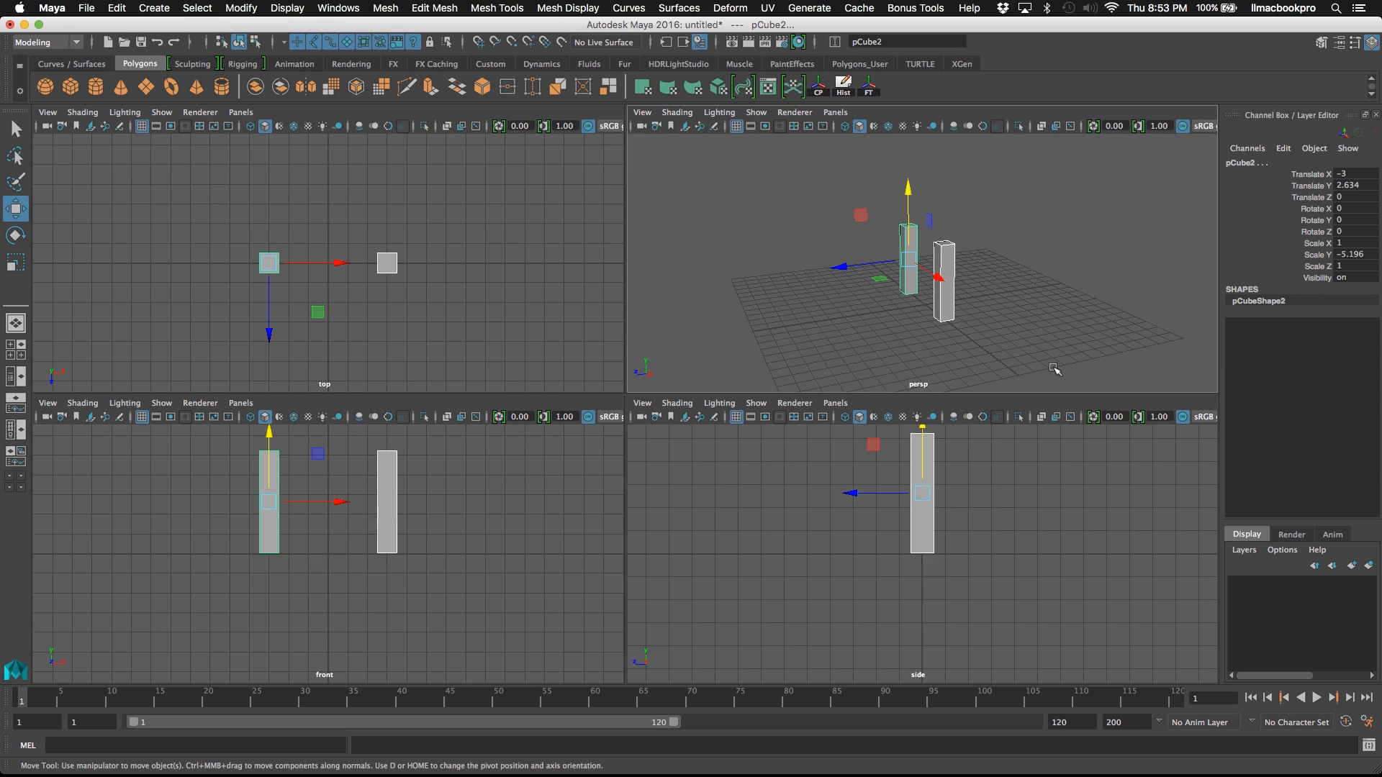
pyautogui.click(1031, 299)
pyautogui.moveTo(880, 183); pyautogui.dragTo(974, 353)
pyautogui.scroll(-3, 961, 286)
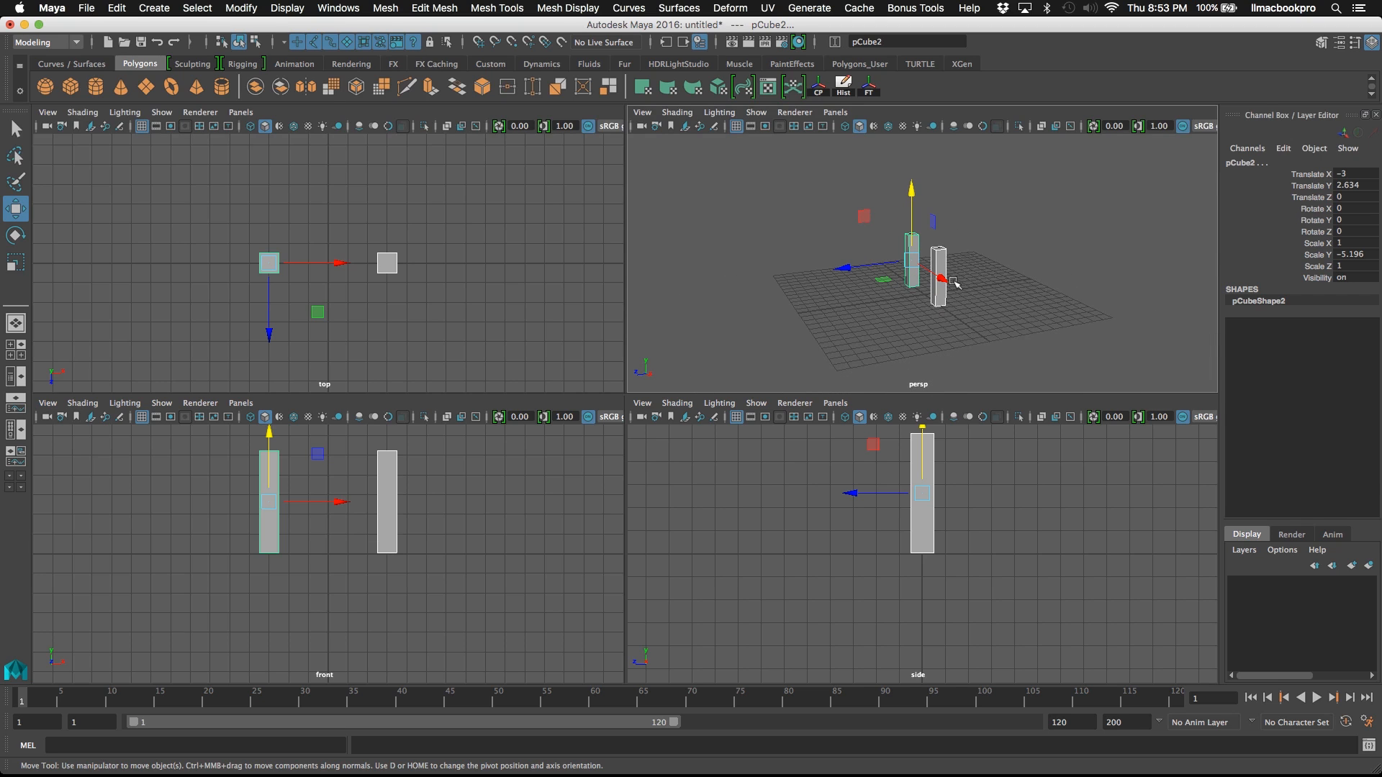
pyautogui.hotkey('ctrl', 'd')
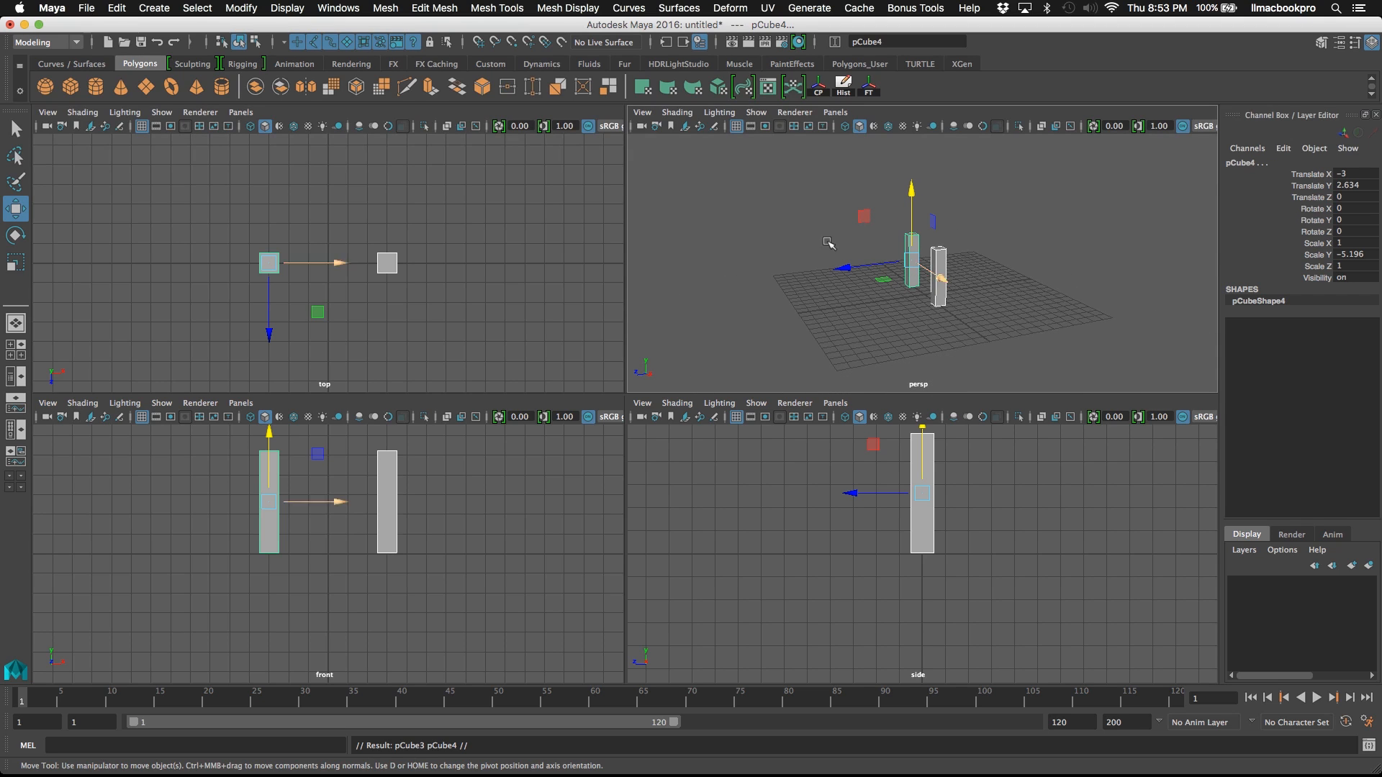
pyautogui.moveTo(842, 268); pyautogui.dragTo(899, 275)
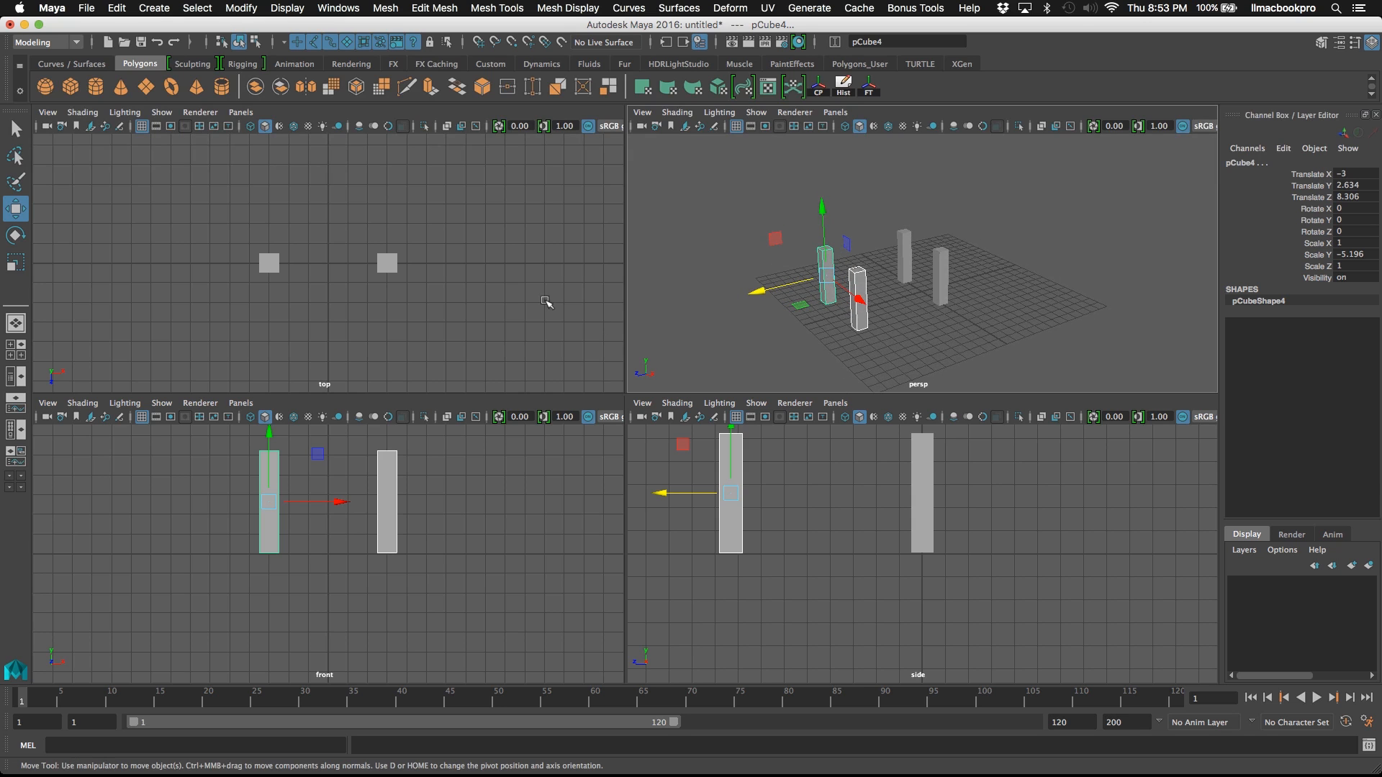
# - Select all four pillars and shift them together along Z by about -4.44 to centre them on the grid
pyautogui.scroll(-4, 484, 294)
pyautogui.keyDown('alt'); pyautogui.moveTo(485, 292); pyautogui.dragTo(480, 235, button='middle'); pyautogui.keyUp('alt')
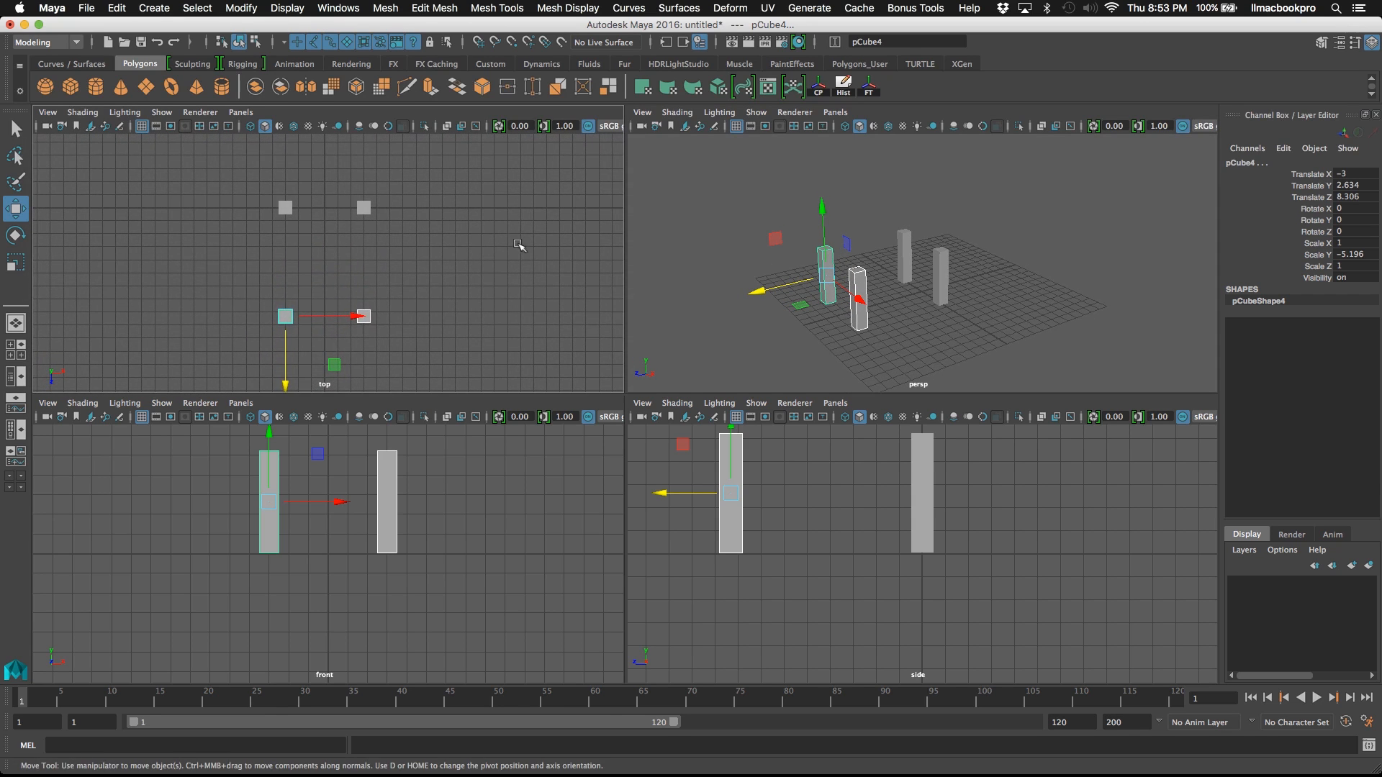
pyautogui.click(983, 193)
pyautogui.keyDown('alt'); pyautogui.moveTo(983, 193); pyautogui.dragTo(956, 231); pyautogui.keyUp('alt')
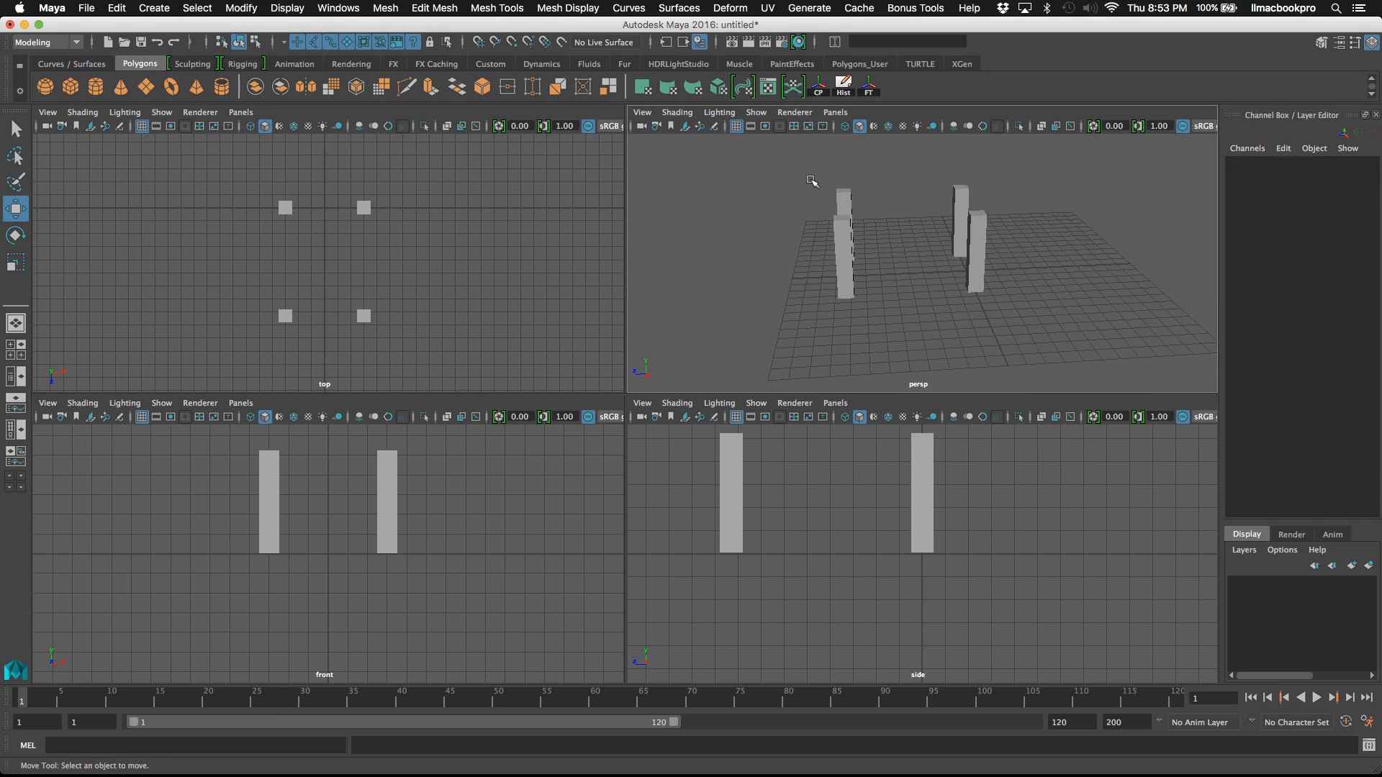
pyautogui.moveTo(800, 173); pyautogui.dragTo(1078, 334)
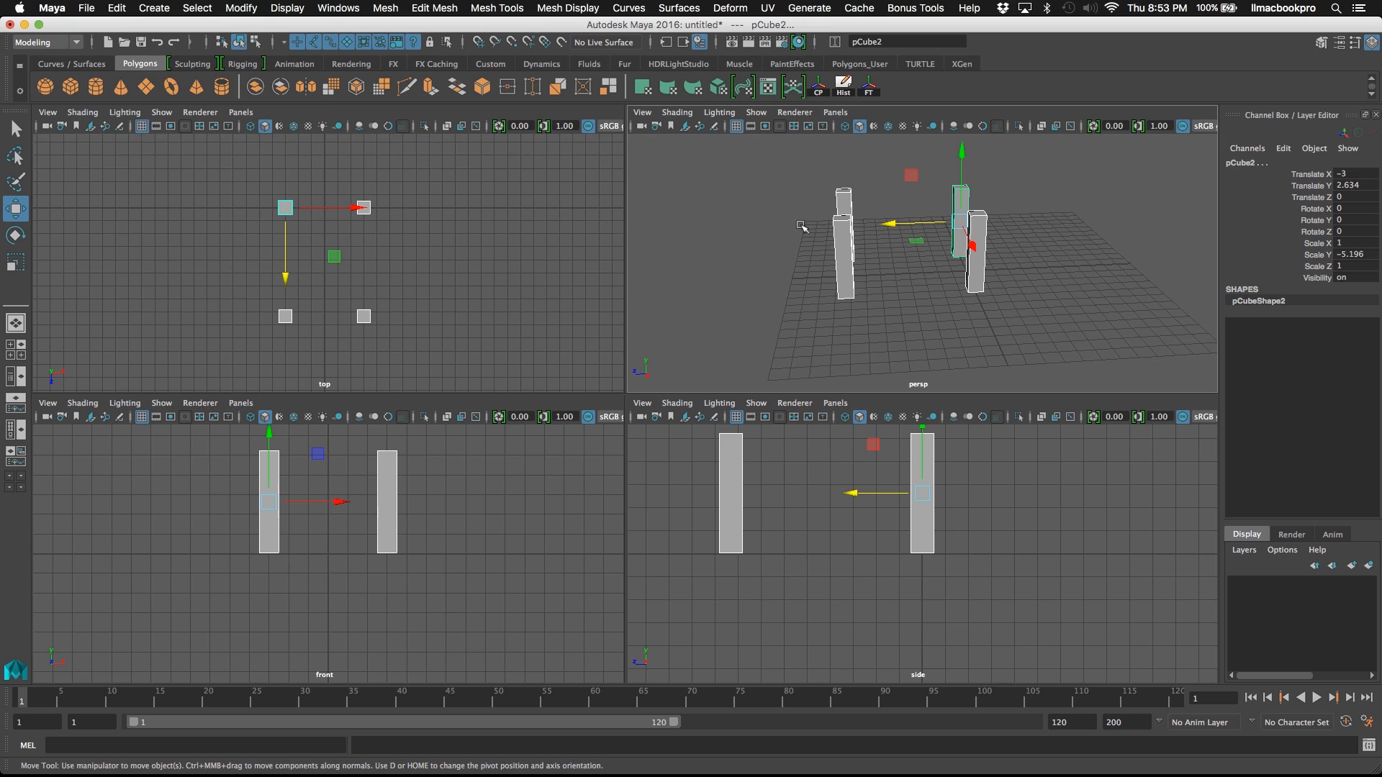
pyautogui.moveTo(891, 224); pyautogui.dragTo(949, 230)
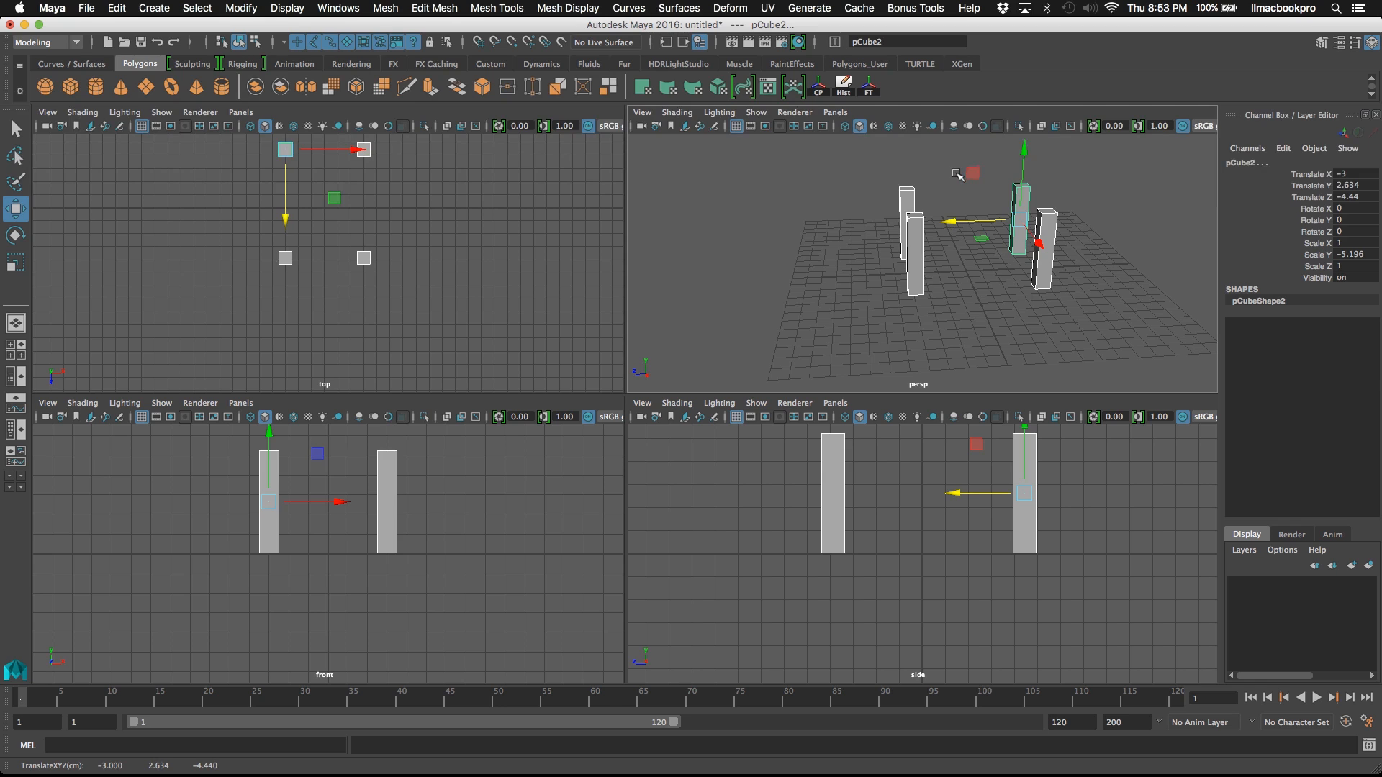
# - Clear the selection and create a new polygon cube at the origin between the pillars
pyautogui.click(832, 278)
pyautogui.keyDown('alt'); pyautogui.moveTo(833, 278); pyautogui.dragTo(1011, 298); pyautogui.keyUp('alt')
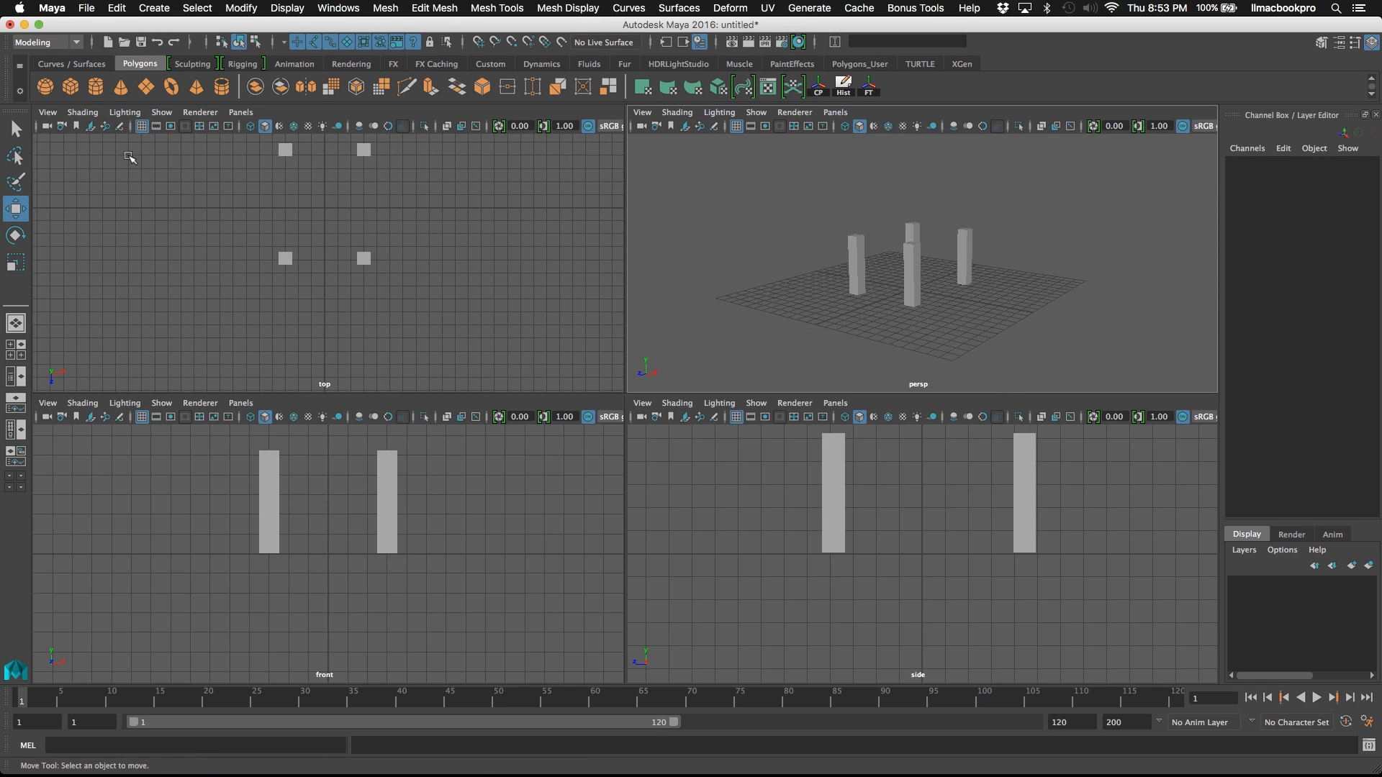
pyautogui.click(70, 86)
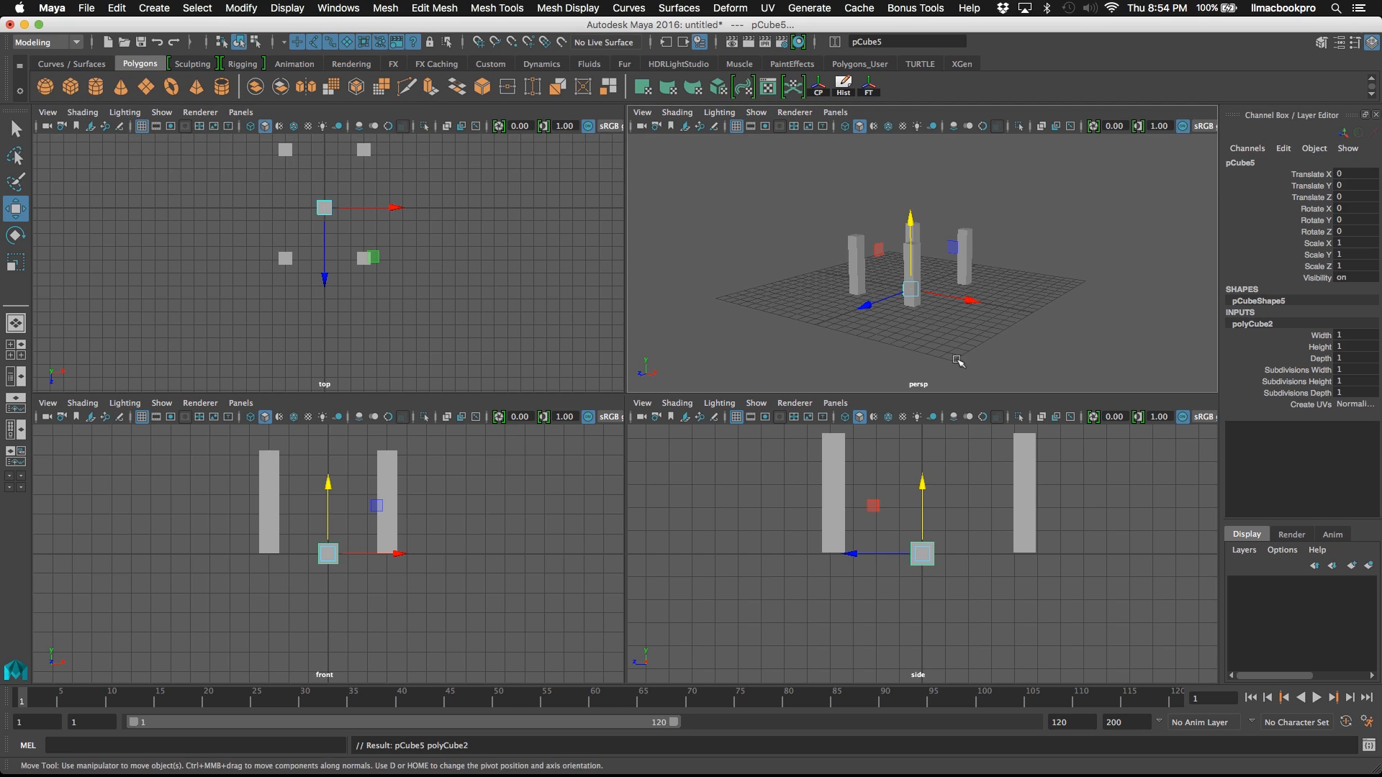
# - Scale the new cube into a large body block of about 10.58 by 5.19 by 12.52 in X, Y and Z
pyautogui.keyDown('alt'); pyautogui.moveTo(956, 361); pyautogui.dragTo(983, 335); pyautogui.keyUp('alt')
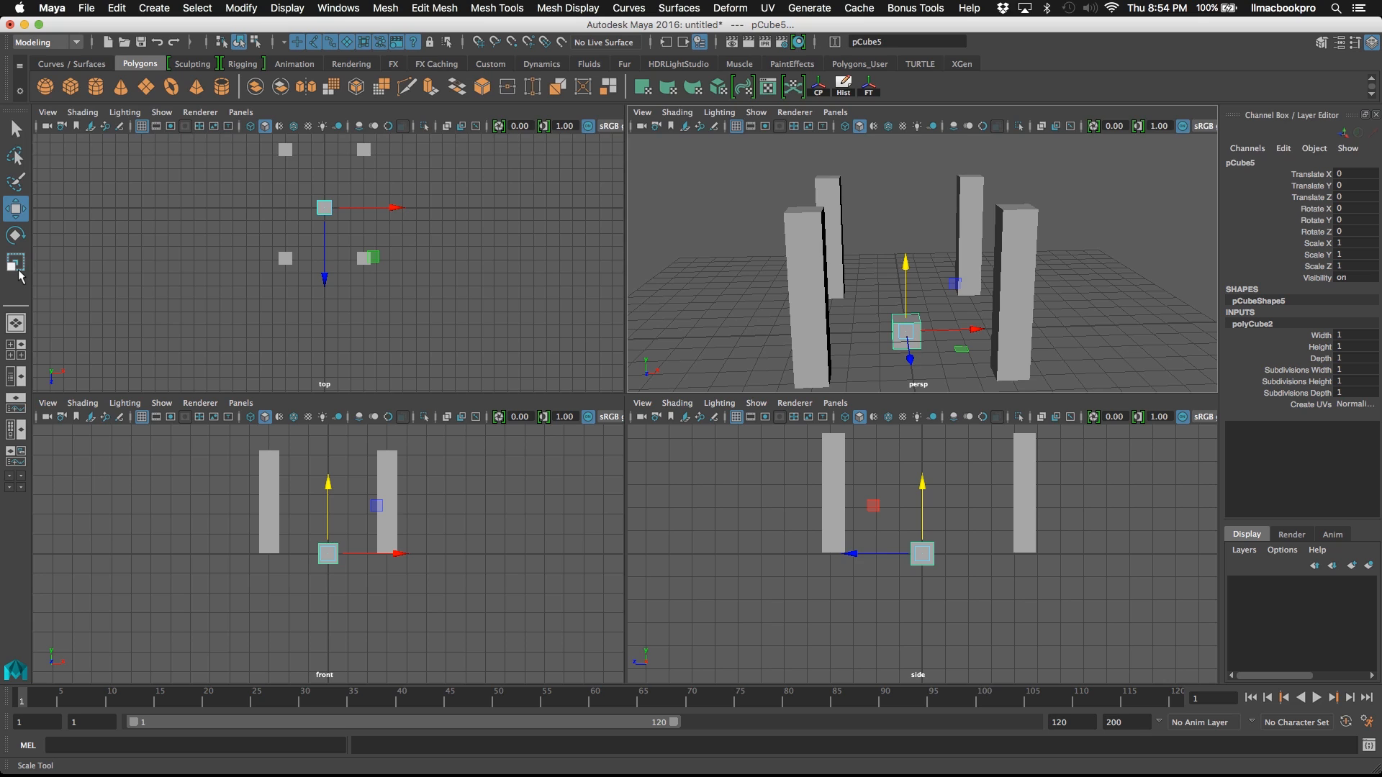
pyautogui.click(16, 263)
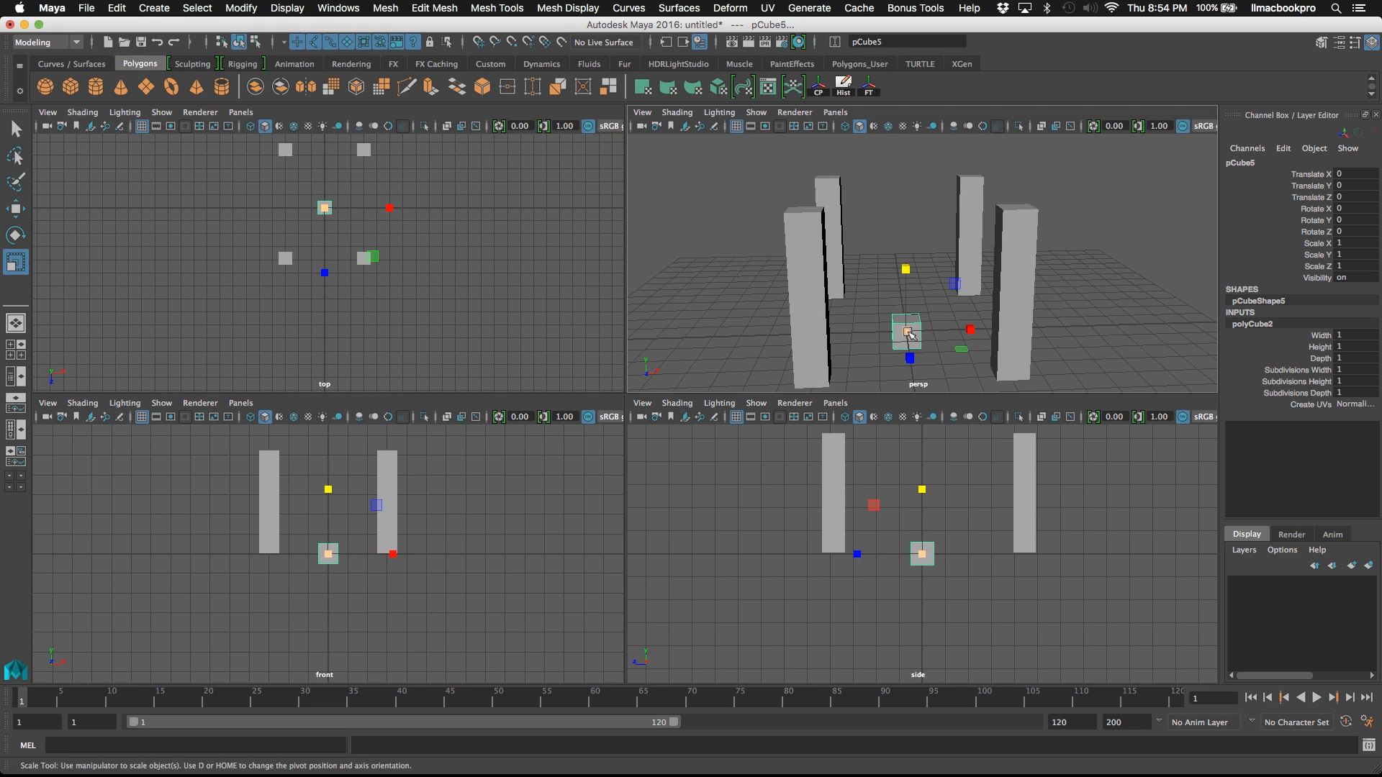
pyautogui.moveTo(908, 333); pyautogui.dragTo(866, 257)
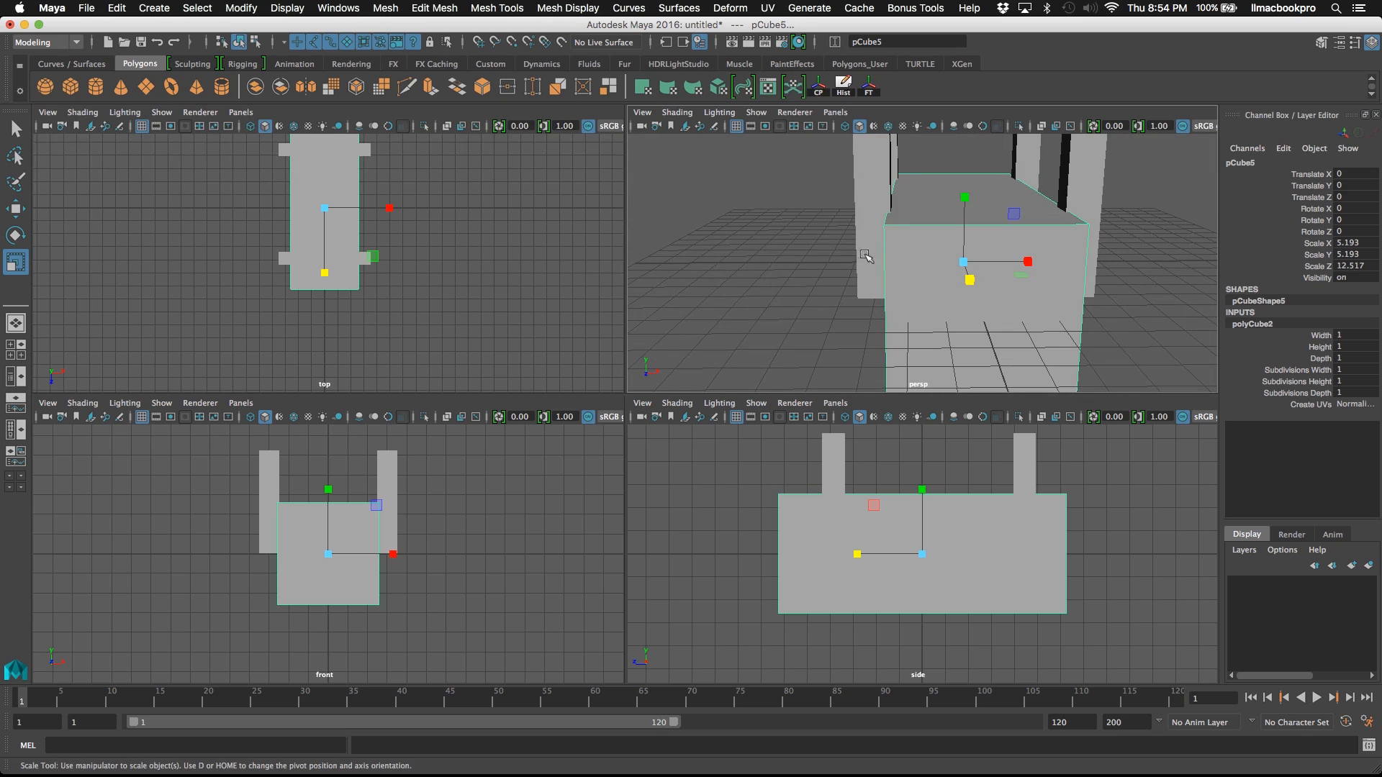
pyautogui.moveTo(1027, 261); pyautogui.dragTo(932, 203)
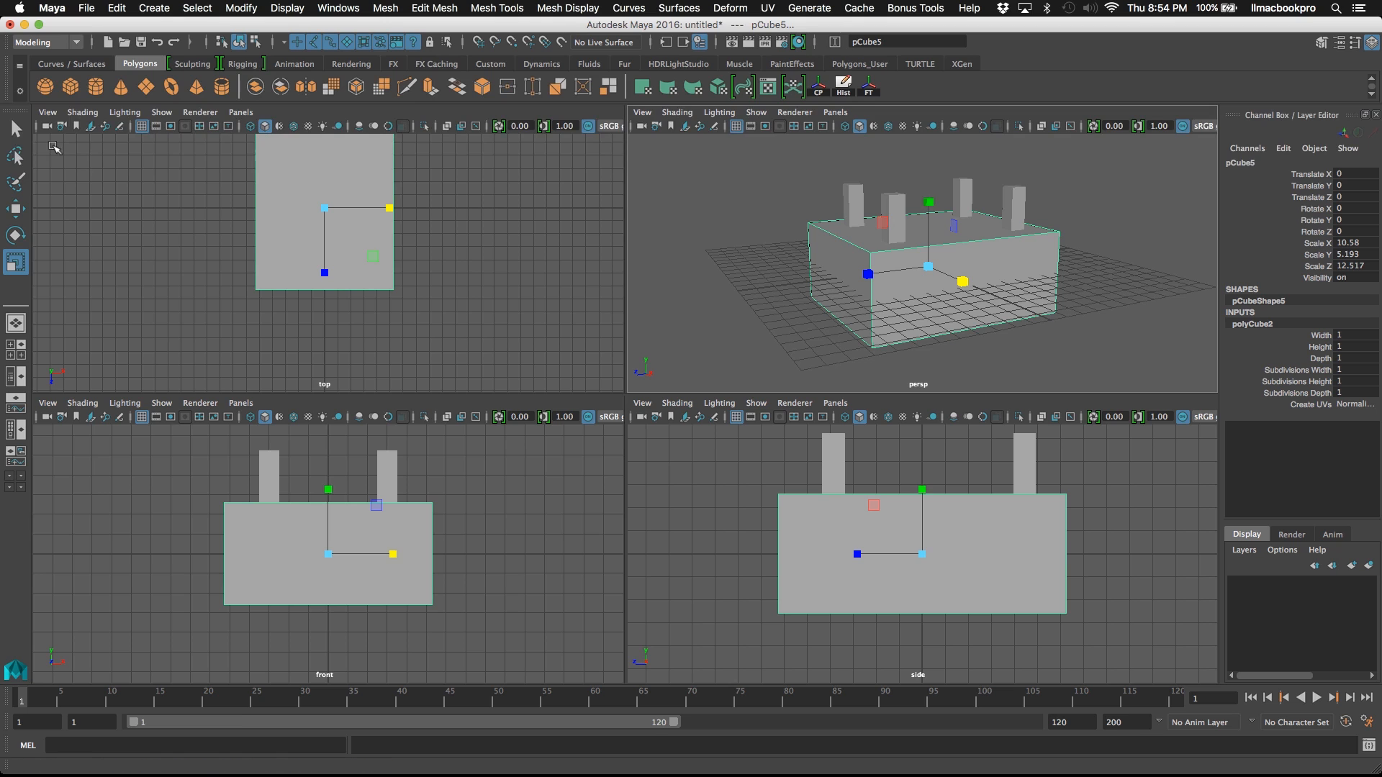
# - Raise the body block onto the pillars, to a Translate Y of about 5.18
pyautogui.click(15, 209)
pyautogui.keyDown('alt'); pyautogui.moveTo(1009, 300); pyautogui.dragTo(973, 254); pyautogui.keyUp('alt')
pyautogui.moveTo(928, 186); pyautogui.dragTo(934, 144)
# - Examine from several angles how the body block sits on the four pillars
pyautogui.keyDown('alt'); pyautogui.moveTo(1024, 320); pyautogui.dragTo(975, 371, button='middle'); pyautogui.keyUp('alt')
pyautogui.scroll(-5, 974, 367)
pyautogui.keyDown('alt'); pyautogui.moveTo(1047, 264); pyautogui.dragTo(1137, 253); pyautogui.keyUp('alt')
pyautogui.scroll(5, 962, 300)
pyautogui.keyDown('alt'); pyautogui.moveTo(946, 307); pyautogui.dragTo(828, 306); pyautogui.keyUp('alt')
pyautogui.click(1114, 288)
pyautogui.scroll(5, 1036, 324)
pyautogui.moveTo(1036, 324)
pyautogui.keyDown('alt'); pyautogui.mouseDown(button='middle')
pyautogui.moveTo(1052, 262)
pyautogui.moveTo(1025, 310)
pyautogui.mouseUp(button='middle'); pyautogui.keyUp('alt')
pyautogui.scroll(-4, 1044, 266)
pyautogui.keyDown('alt'); pyautogui.moveTo(1026, 310); pyautogui.dragTo(920, 245); pyautogui.keyUp('alt')
# - Duplicate the body block and move the copy along Z to about 5.98
pyautogui.click(988, 301)
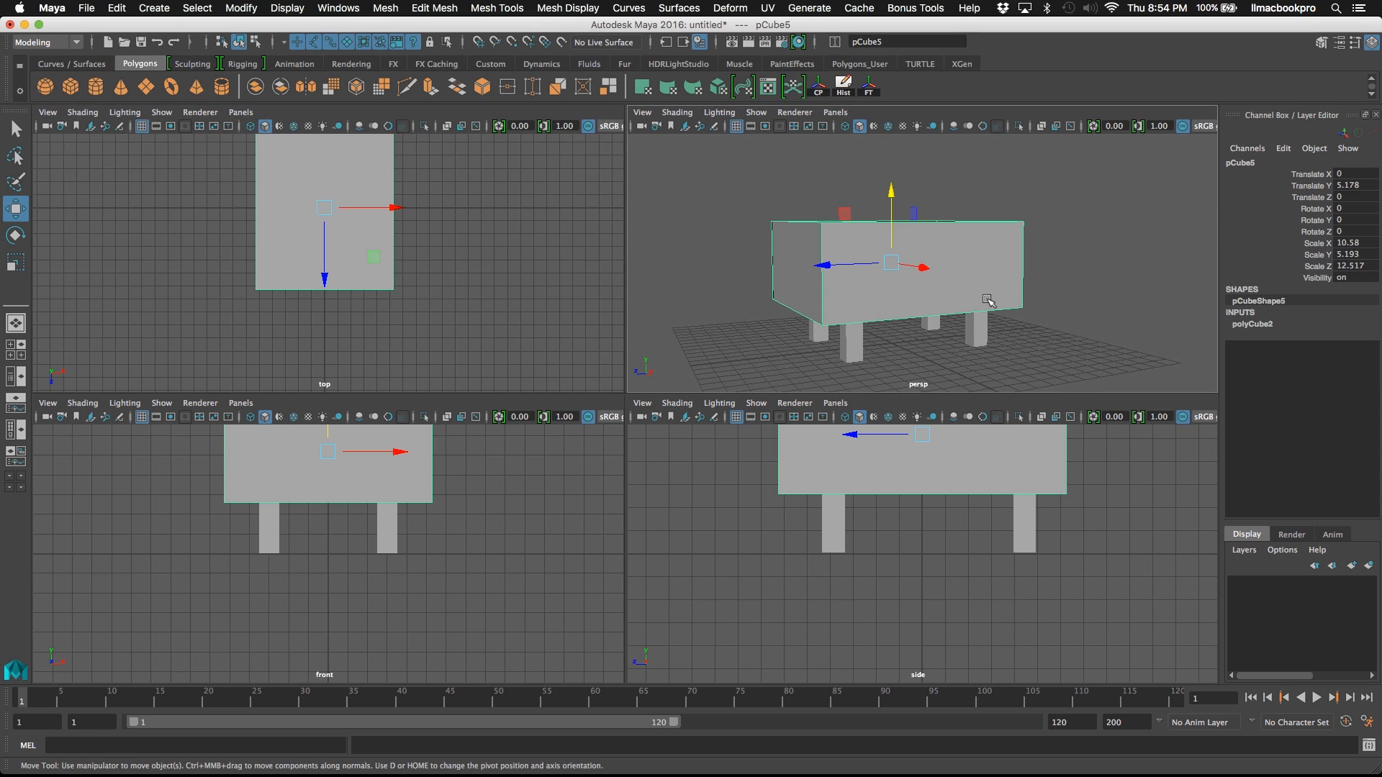
pyautogui.hotkey('ctrl', 'd')
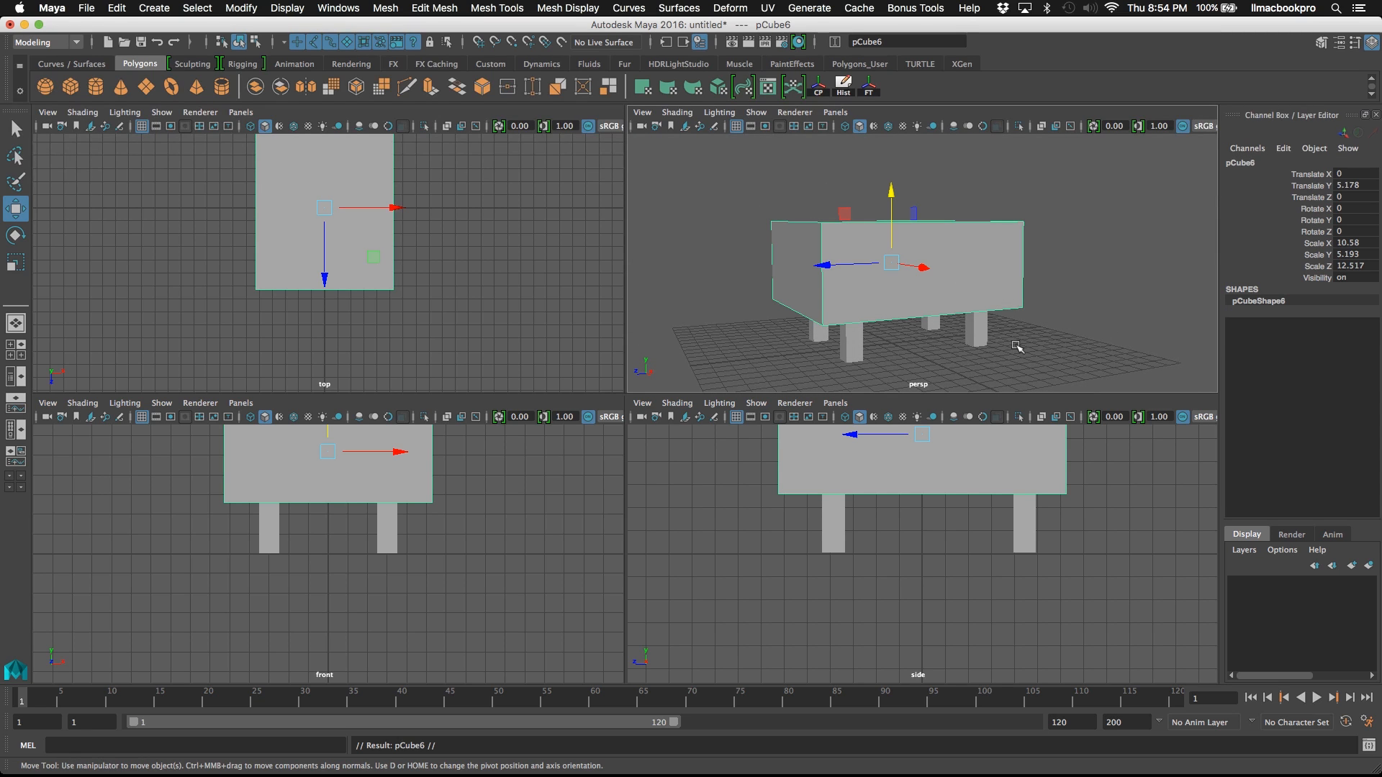
pyautogui.moveTo(323, 267); pyautogui.dragTo(324, 344)
# - Scale the copy to about 6.28 by 1.74 by 4.47 and raise it to a Translate Y of about 8.01
pyautogui.click(15, 263)
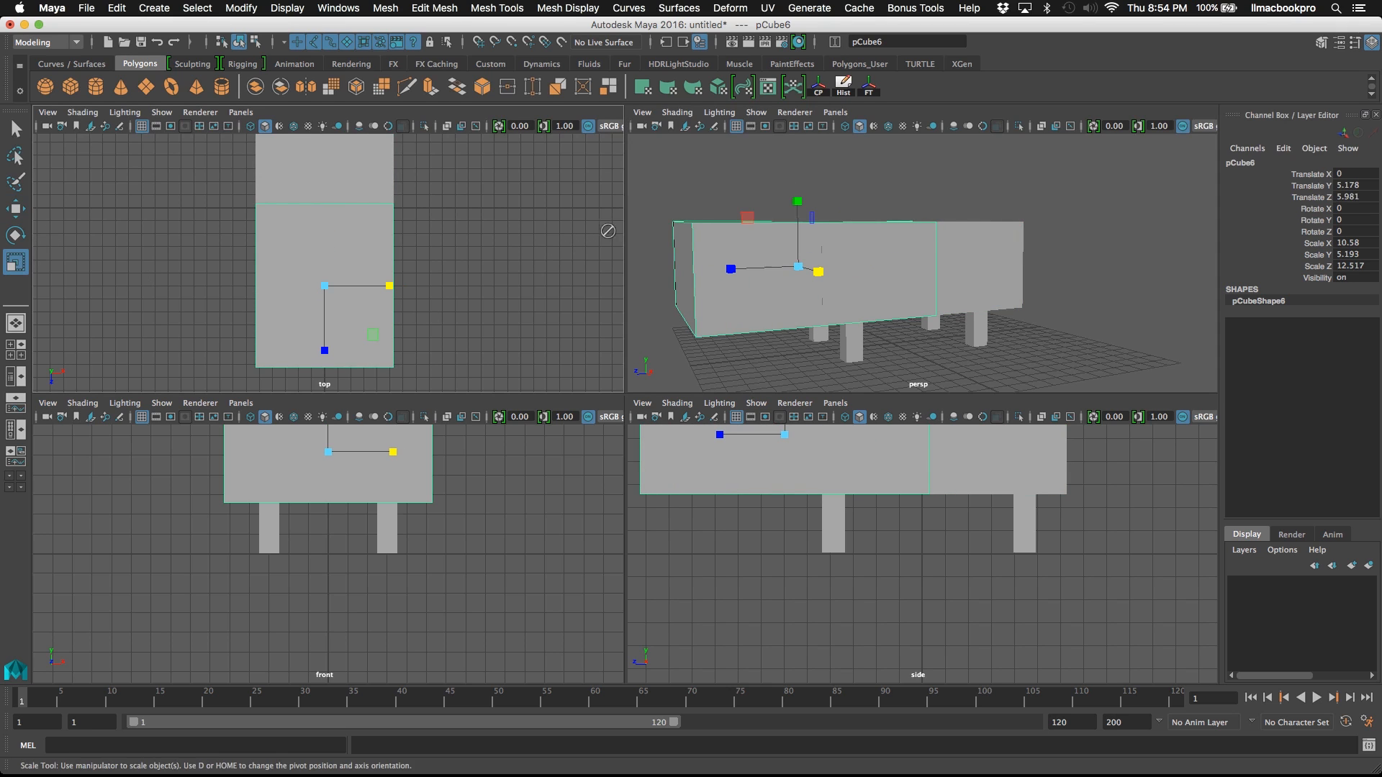
pyautogui.keyDown('alt'); pyautogui.moveTo(608, 255); pyautogui.dragTo(672, 242); pyautogui.keyUp('alt')
pyautogui.moveTo(819, 272); pyautogui.dragTo(811, 272)
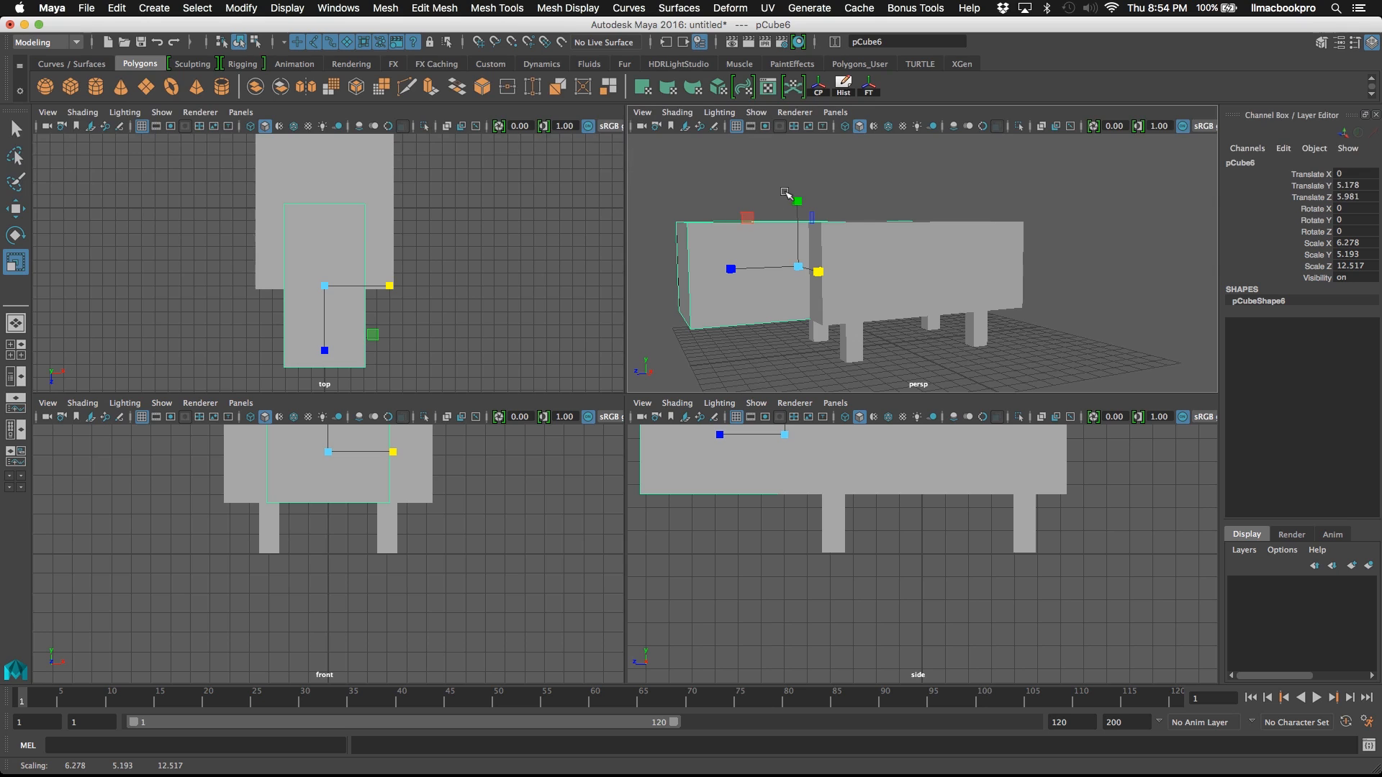
pyautogui.moveTo(798, 201); pyautogui.dragTo(798, 242)
pyautogui.moveTo(733, 272); pyautogui.dragTo(776, 268)
pyautogui.click(15, 209)
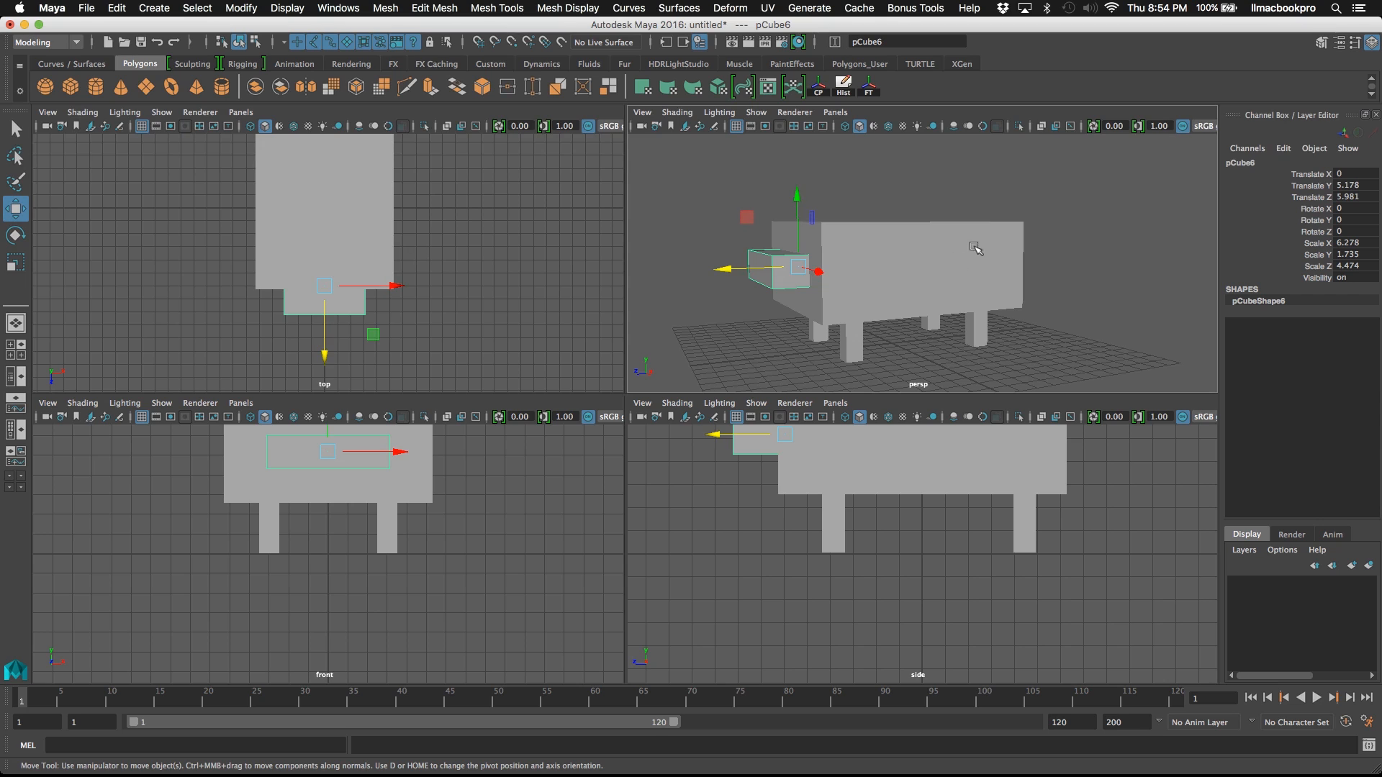
pyautogui.moveTo(797, 197); pyautogui.dragTo(796, 149)
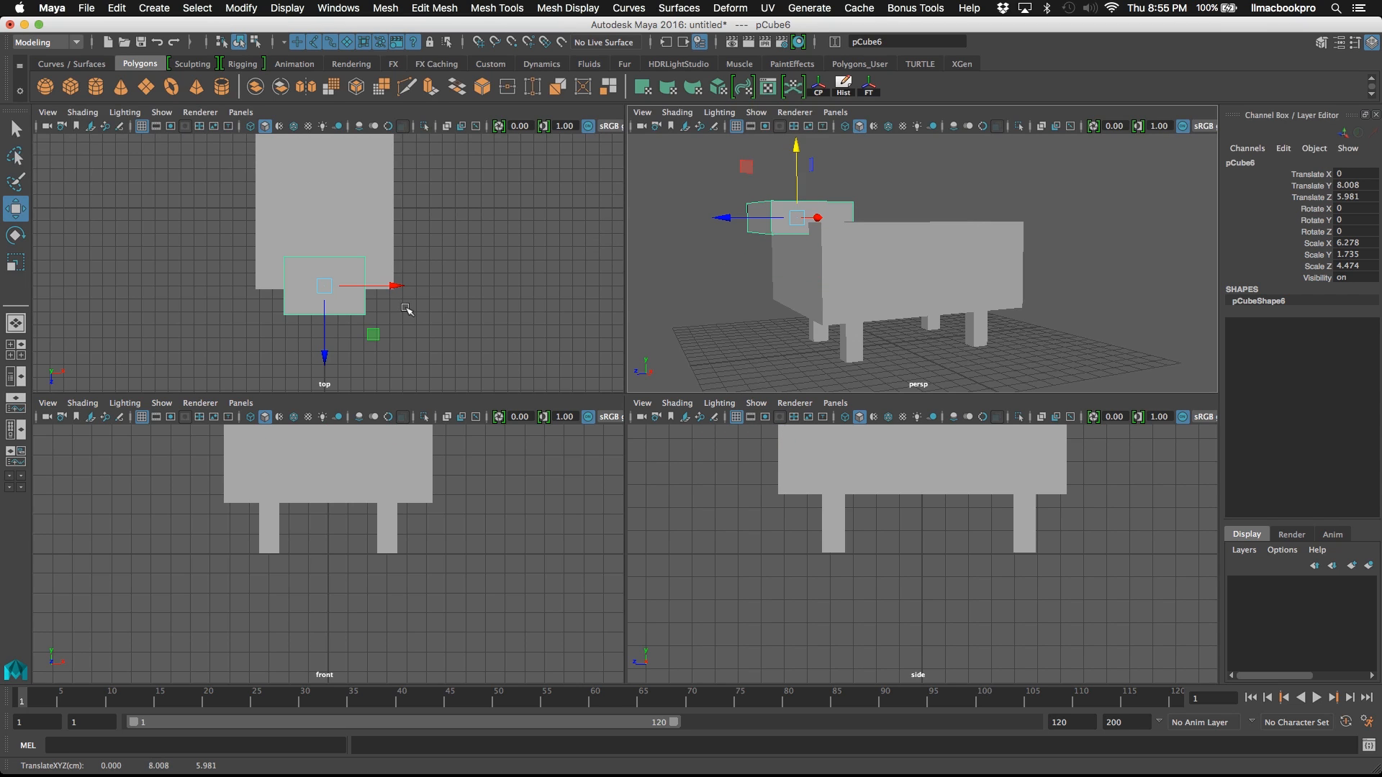
# - Show the top view at full size in wireframe, framed around the small block and the pillars
pyautogui.scroll(4, 406, 308)
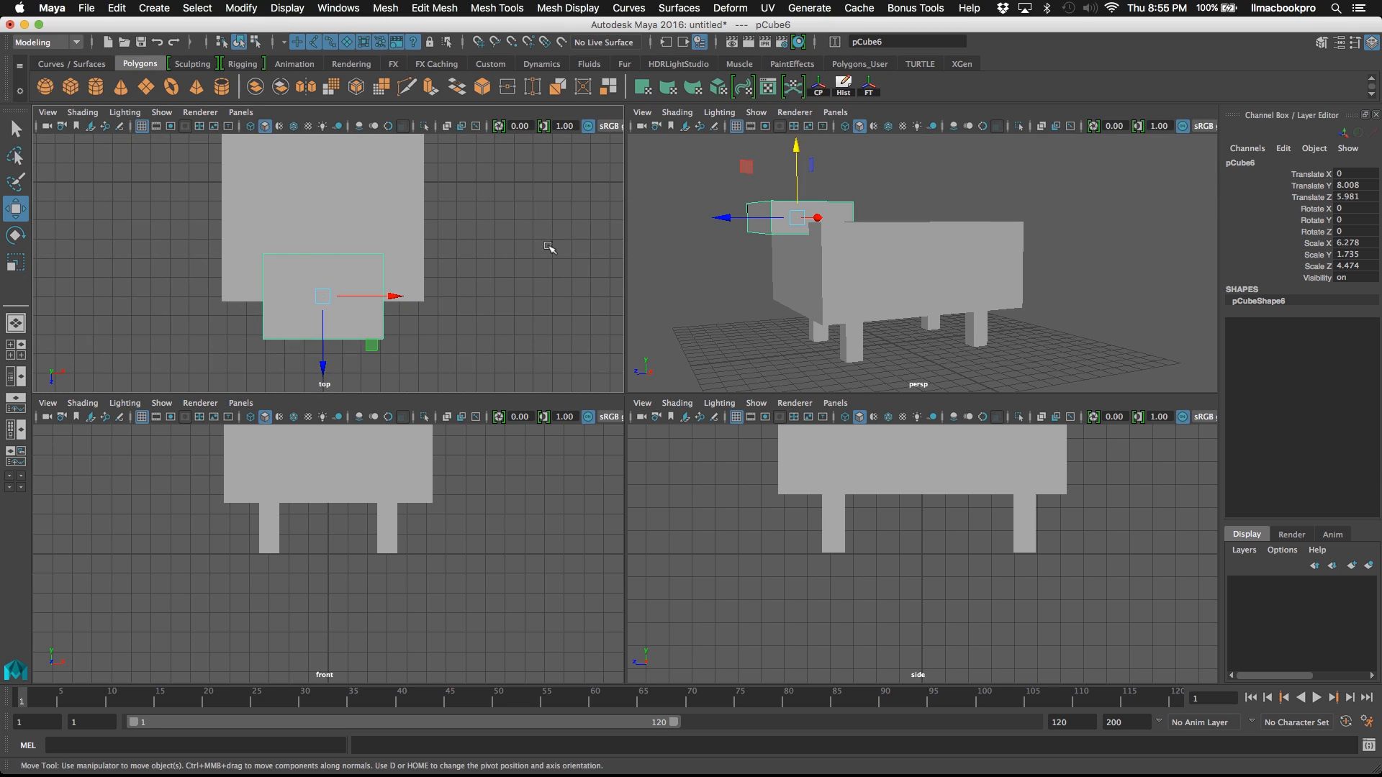
pyautogui.press('space')
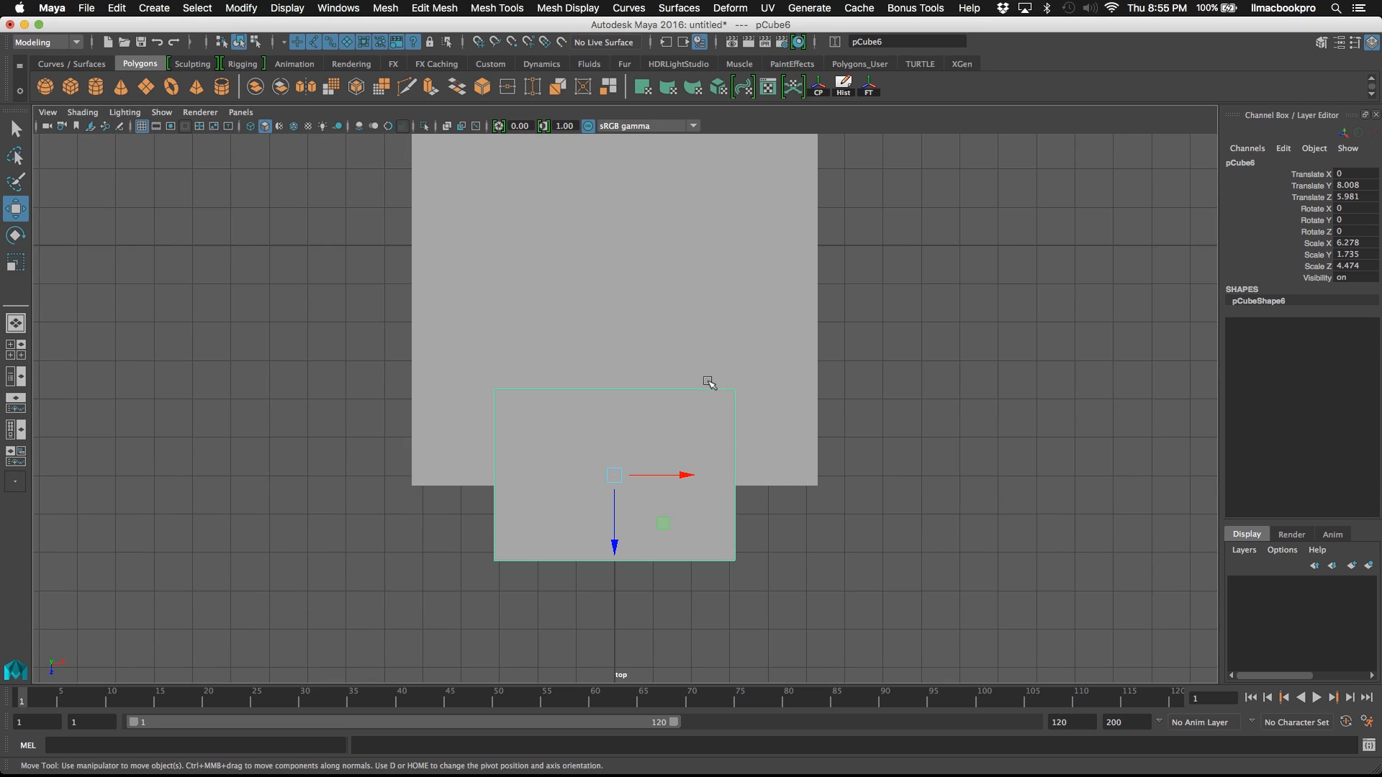
pyautogui.scroll(-2, 709, 382)
pyautogui.keyDown('alt'); pyautogui.moveTo(709, 382); pyautogui.dragTo(734, 410, button='middle'); pyautogui.keyUp('alt')
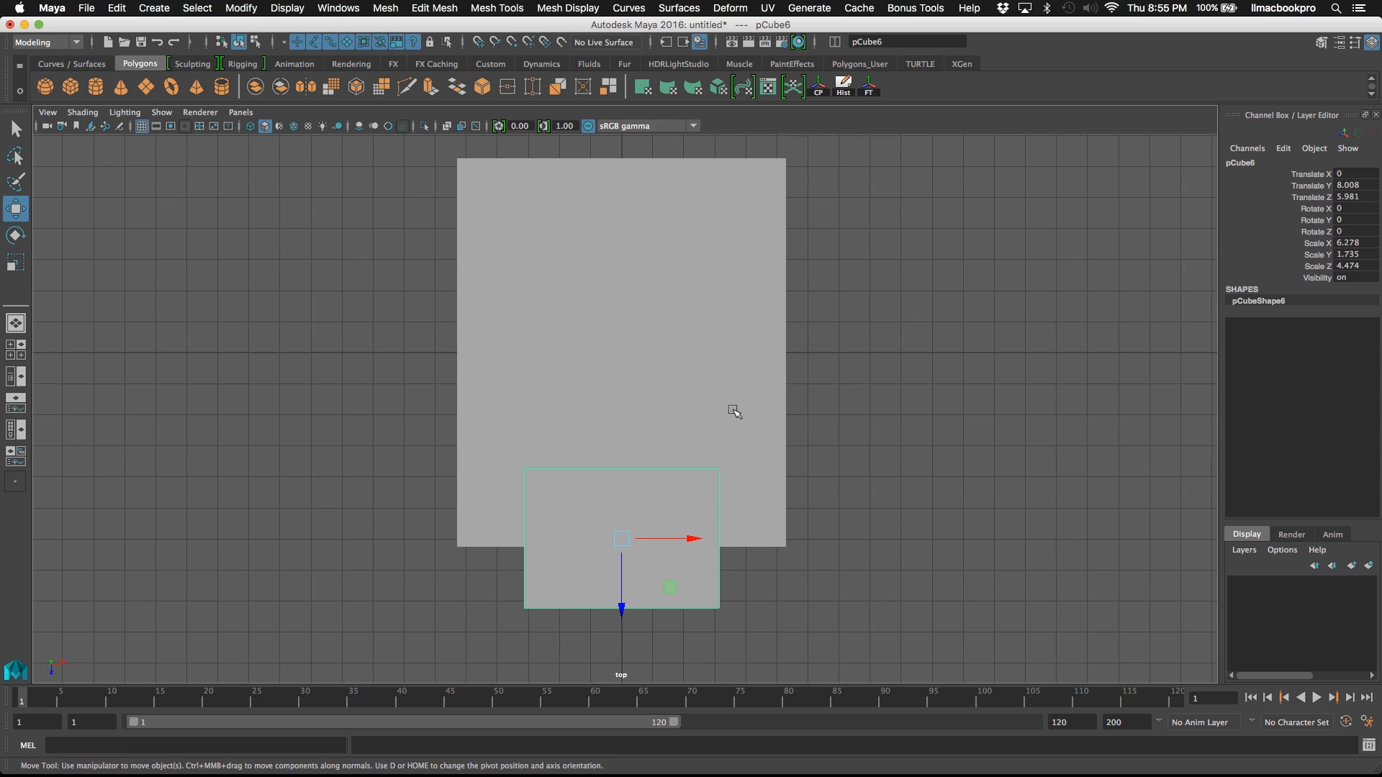
pyautogui.press('4')
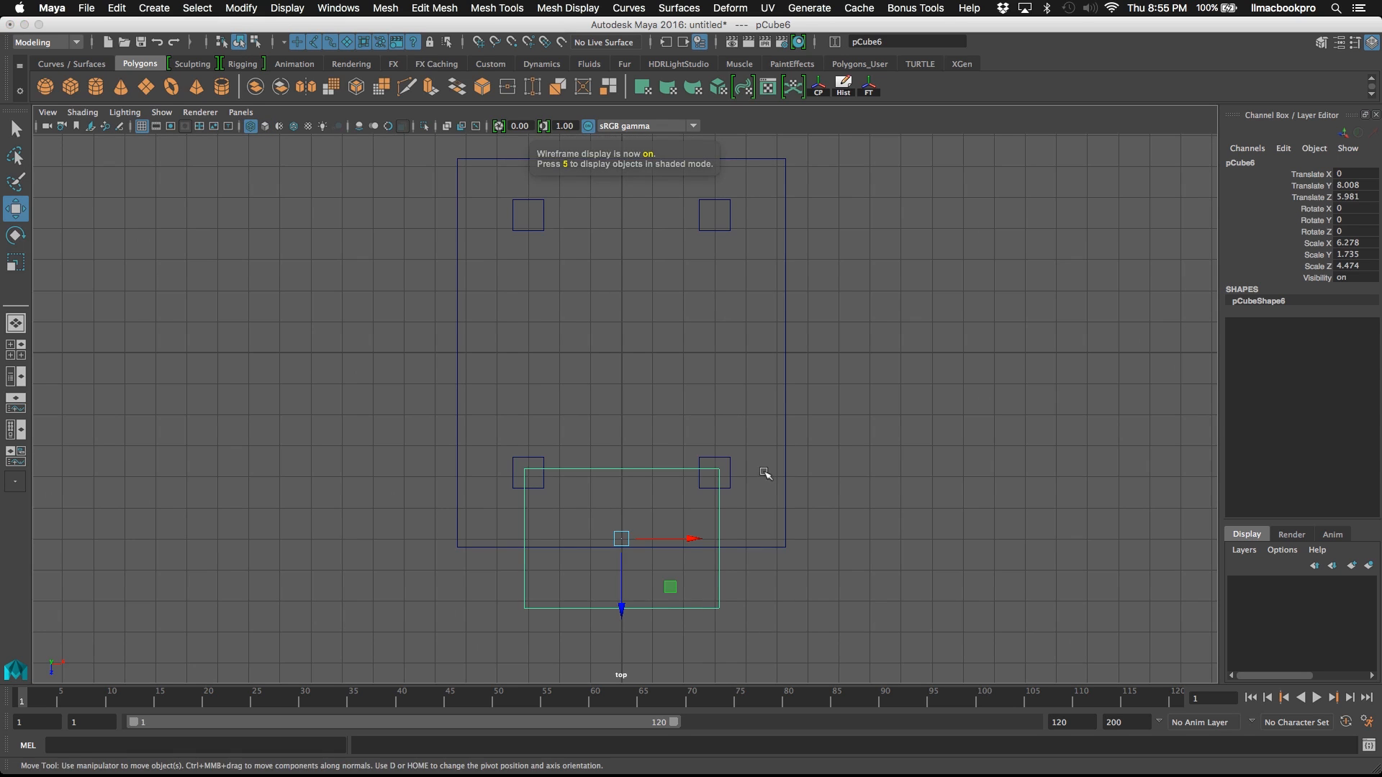
pyautogui.click(796, 518)
pyautogui.press('z')
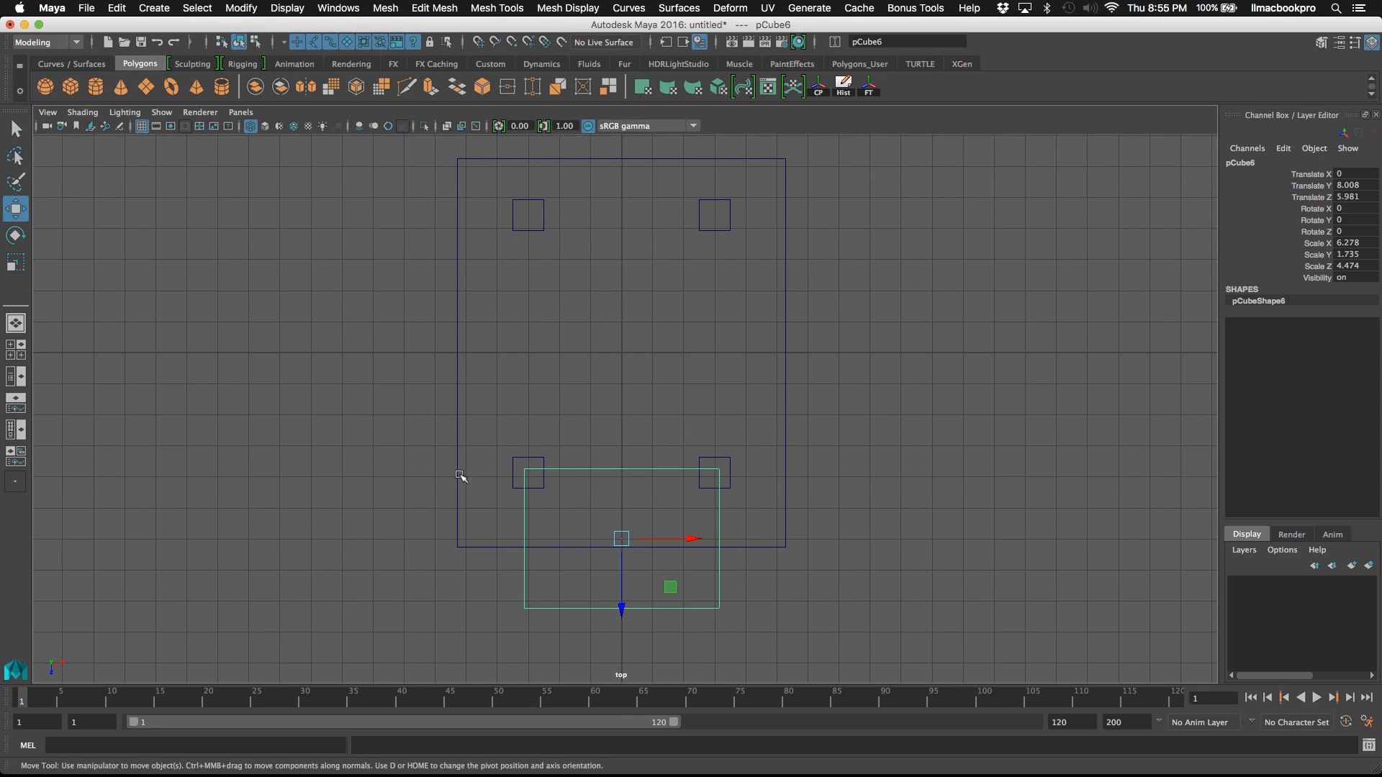
pyautogui.scroll(2, 596, 549)
pyautogui.keyDown('alt'); pyautogui.moveTo(633, 577); pyautogui.dragTo(648, 395, button='middle'); pyautogui.keyUp('alt')
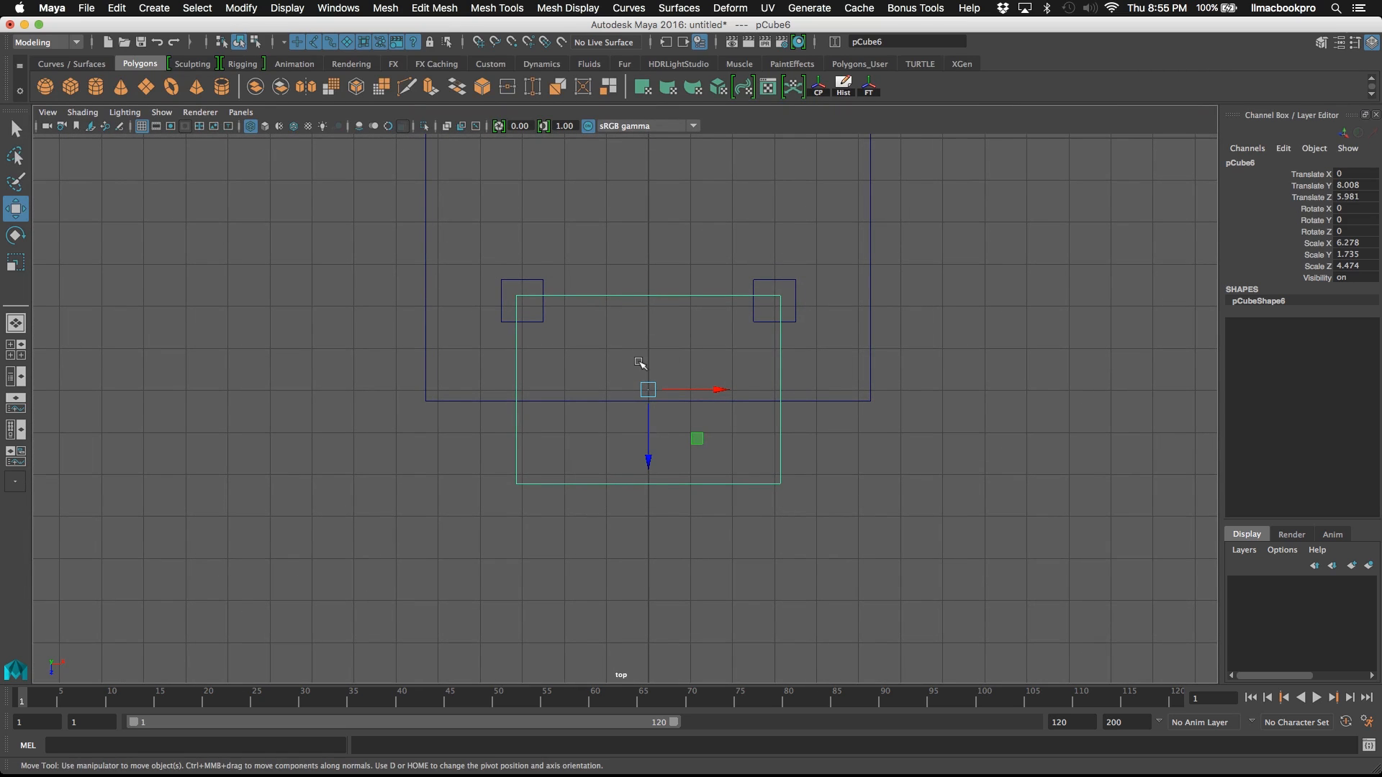
pyautogui.scroll(-3, 694, 370)
pyautogui.keyDown('alt'); pyautogui.moveTo(696, 365); pyautogui.dragTo(694, 414, button='middle'); pyautogui.keyUp('alt')
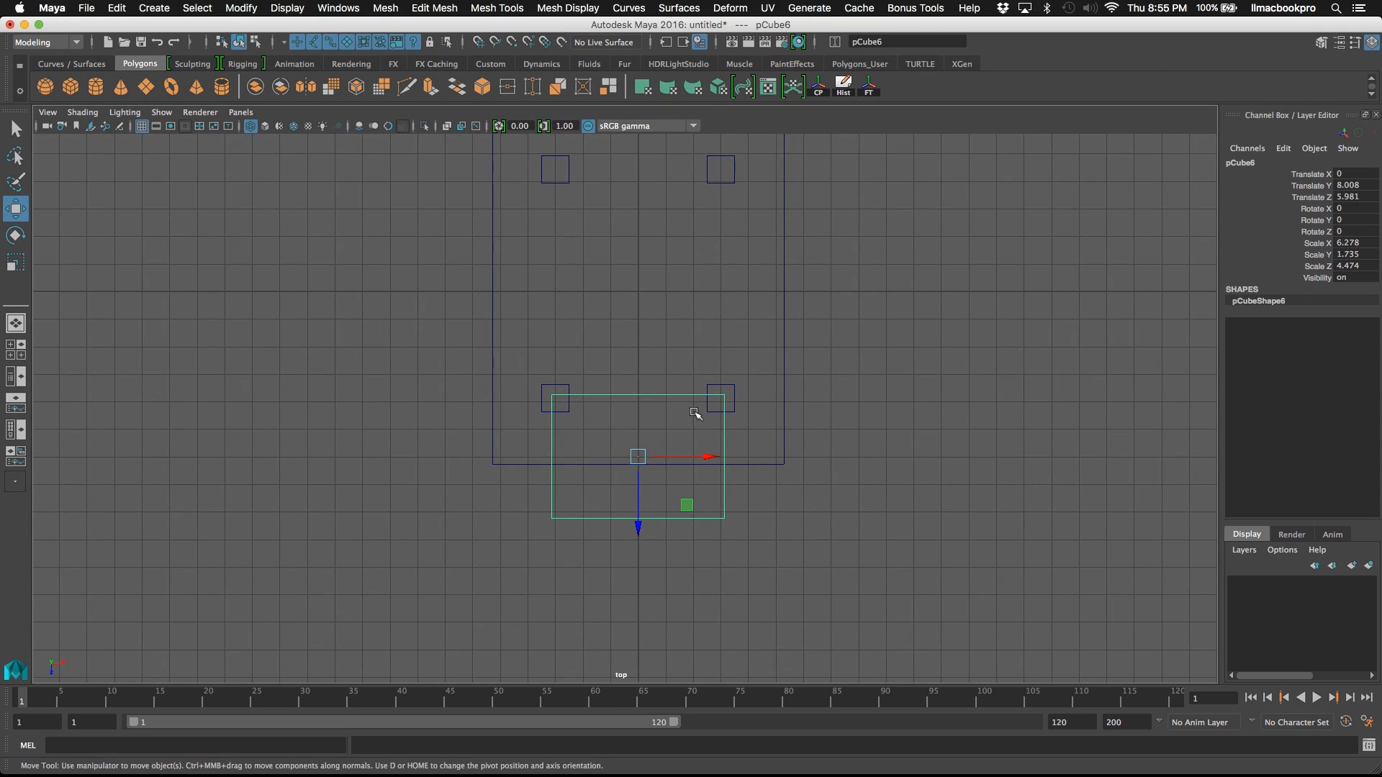
# - Snap the small block to the grid origin in the top view and move it along Z to about 6.82
pyautogui.moveTo(696, 459)
pyautogui.mouseDown()
pyautogui.moveTo(996, 450)
pyautogui.moveTo(673, 436)
pyautogui.moveTo(687, 453)
pyautogui.mouseUp()
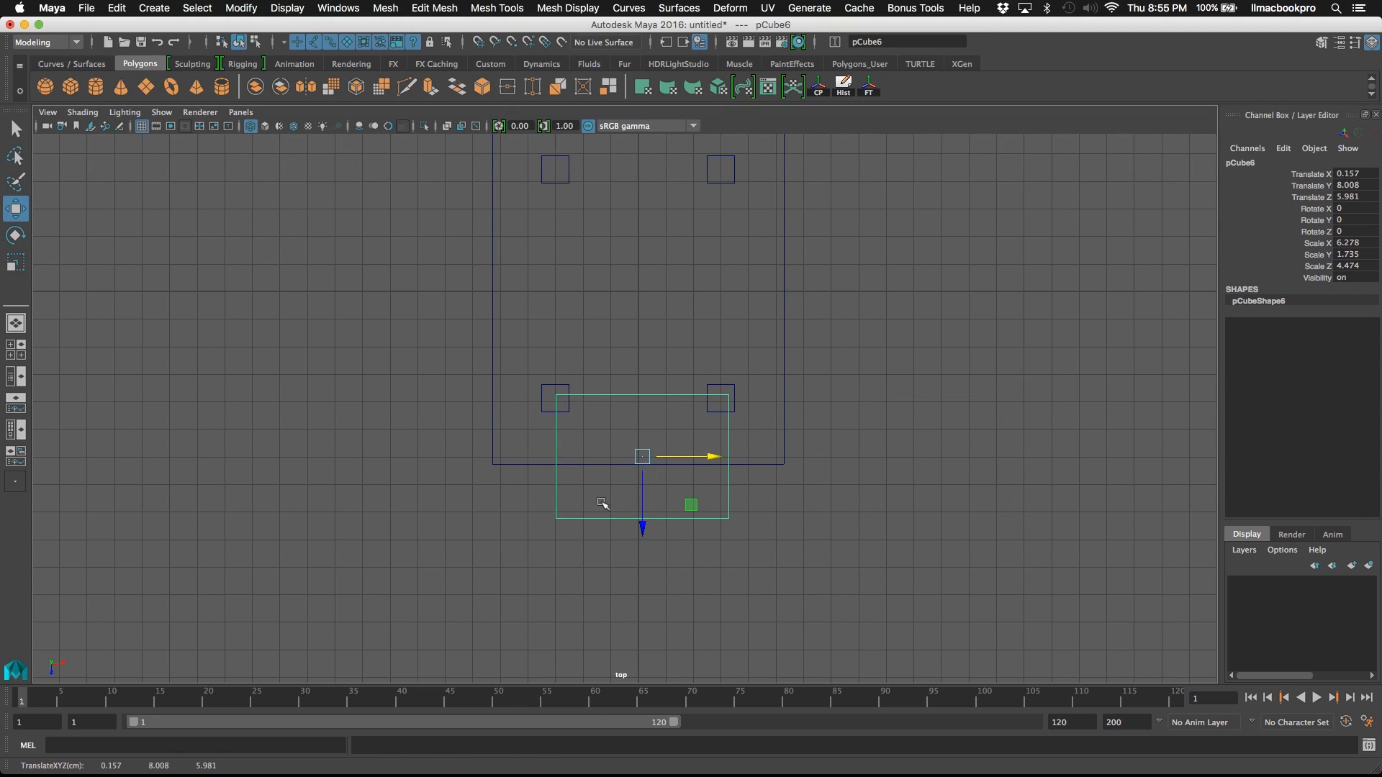
pyautogui.moveTo(644, 458); pyautogui.dragTo(636, 289)
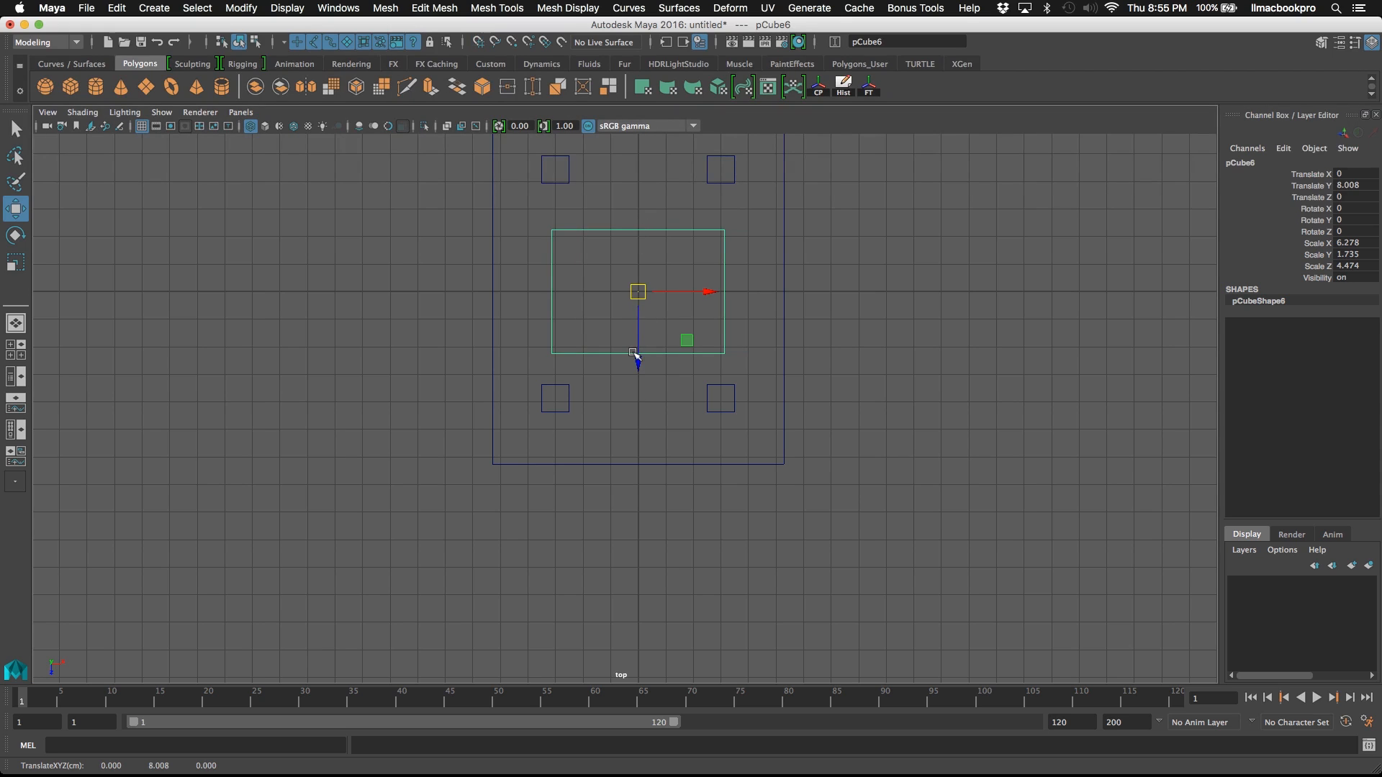
pyautogui.moveTo(636, 359); pyautogui.dragTo(652, 550)
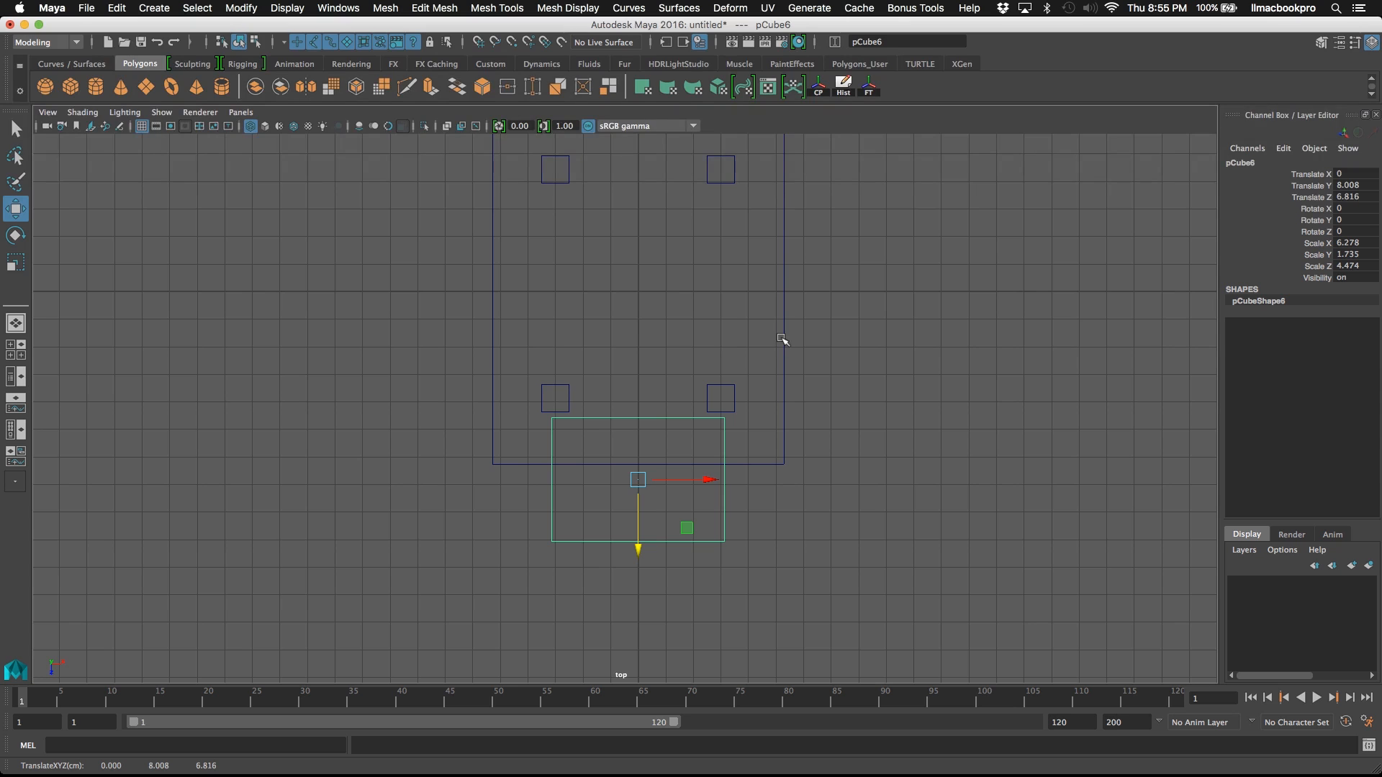
# - Narrow the small front block along X in the full-size perspective view and clear the selection
pyautogui.press('space')
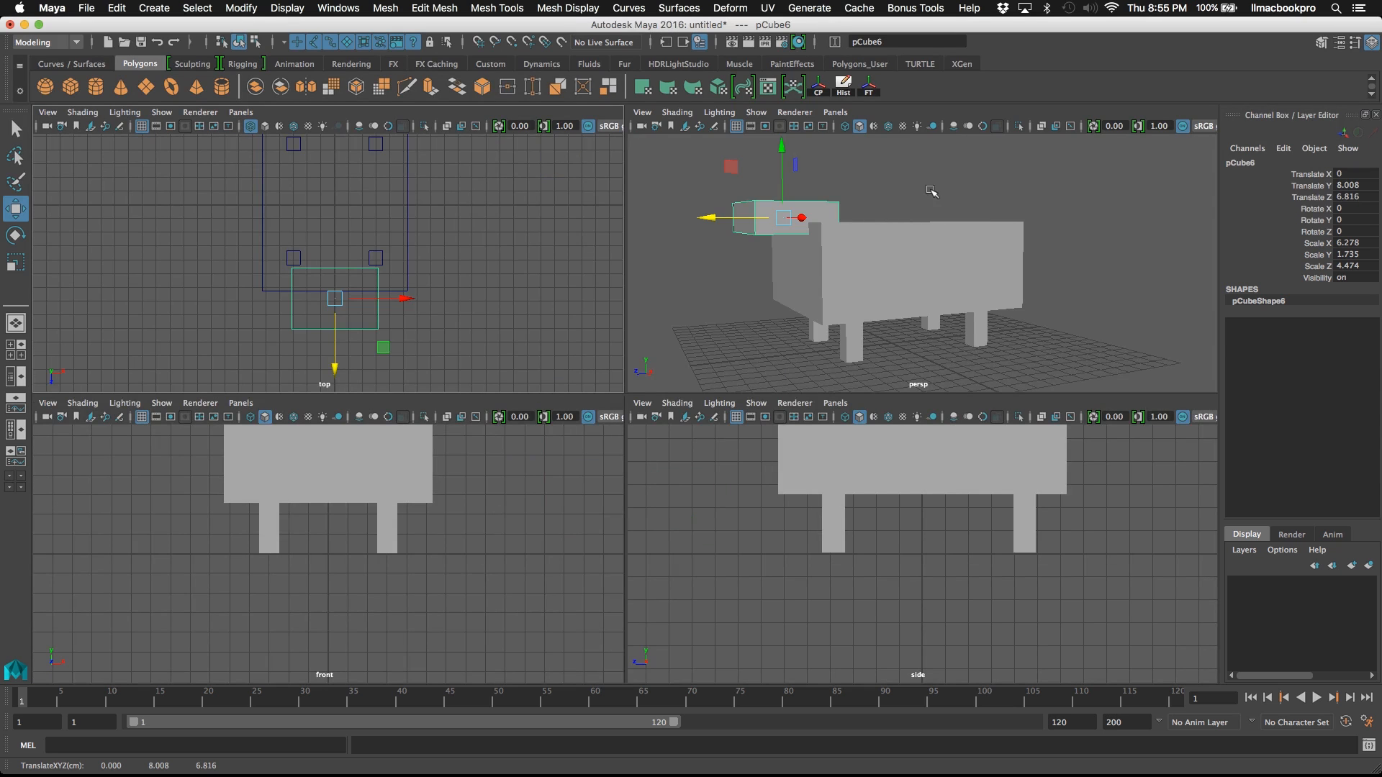
pyautogui.press('space')
pyautogui.keyDown('alt'); pyautogui.moveTo(928, 193); pyautogui.dragTo(897, 296); pyautogui.keyUp('alt')
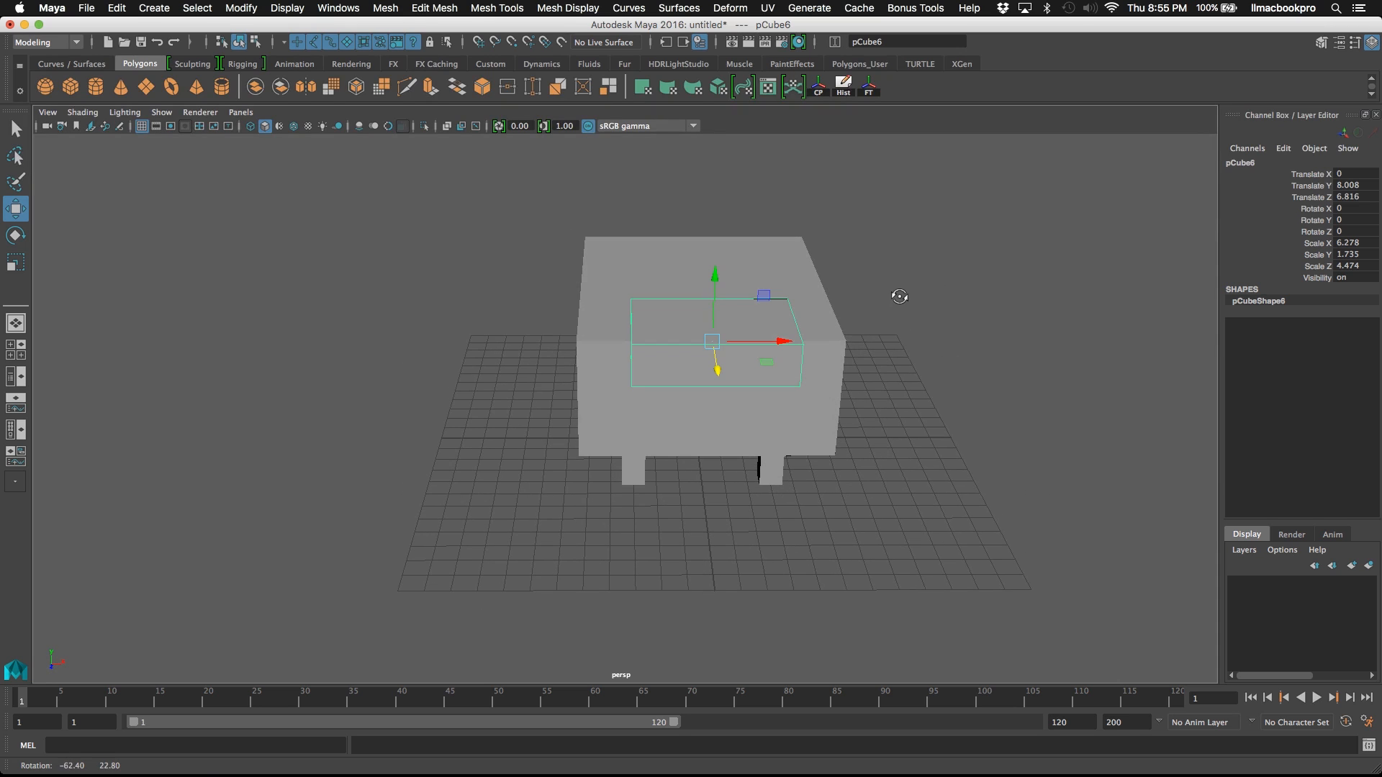
pyautogui.click(15, 263)
pyautogui.moveTo(771, 342); pyautogui.dragTo(741, 341)
pyautogui.click(920, 219)
# - Try rotating all six selected blocks together by about -26.9 degrees around Z, and undo the rotation
pyautogui.keyDown('alt'); pyautogui.moveTo(920, 218); pyautogui.dragTo(691, 349); pyautogui.keyUp('alt')
pyautogui.moveTo(363, 222); pyautogui.dragTo(895, 566)
pyautogui.scroll(3, 892, 560)
pyautogui.keyDown('alt'); pyautogui.moveTo(859, 533); pyautogui.dragTo(821, 496, button='middle'); pyautogui.keyUp('alt')
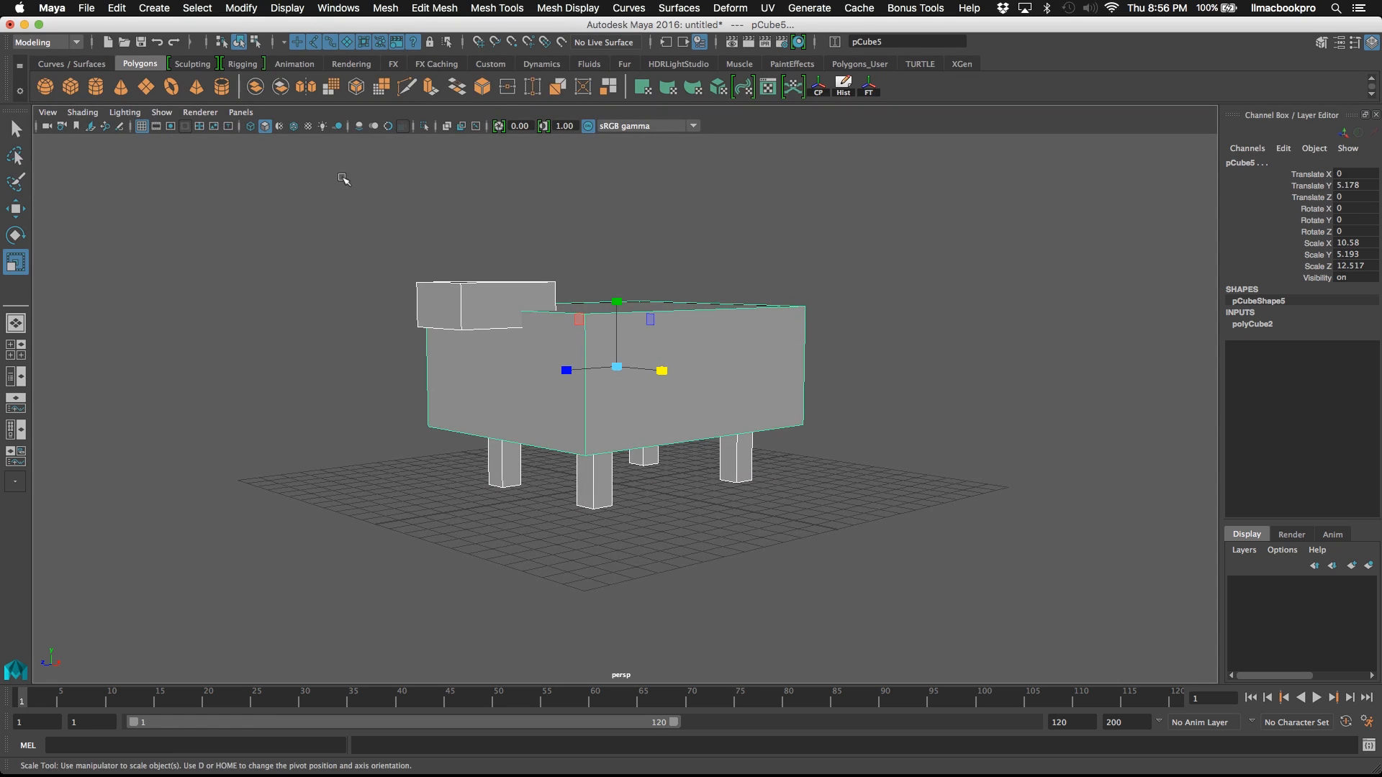
pyautogui.moveTo(343, 178); pyautogui.dragTo(913, 587)
pyautogui.click(15, 234)
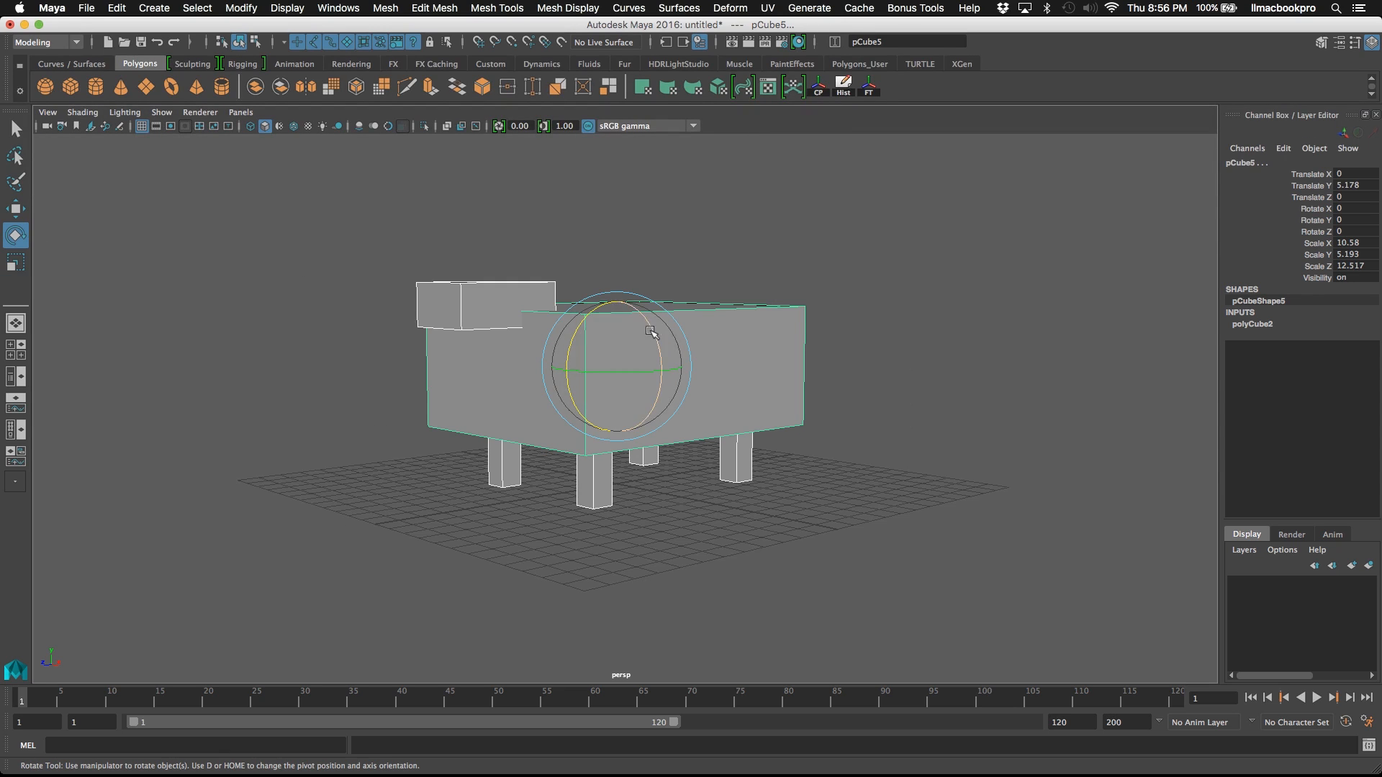
pyautogui.moveTo(646, 328)
pyautogui.mouseDown()
pyautogui.moveTo(652, 391)
pyautogui.moveTo(645, 352)
pyautogui.mouseUp()
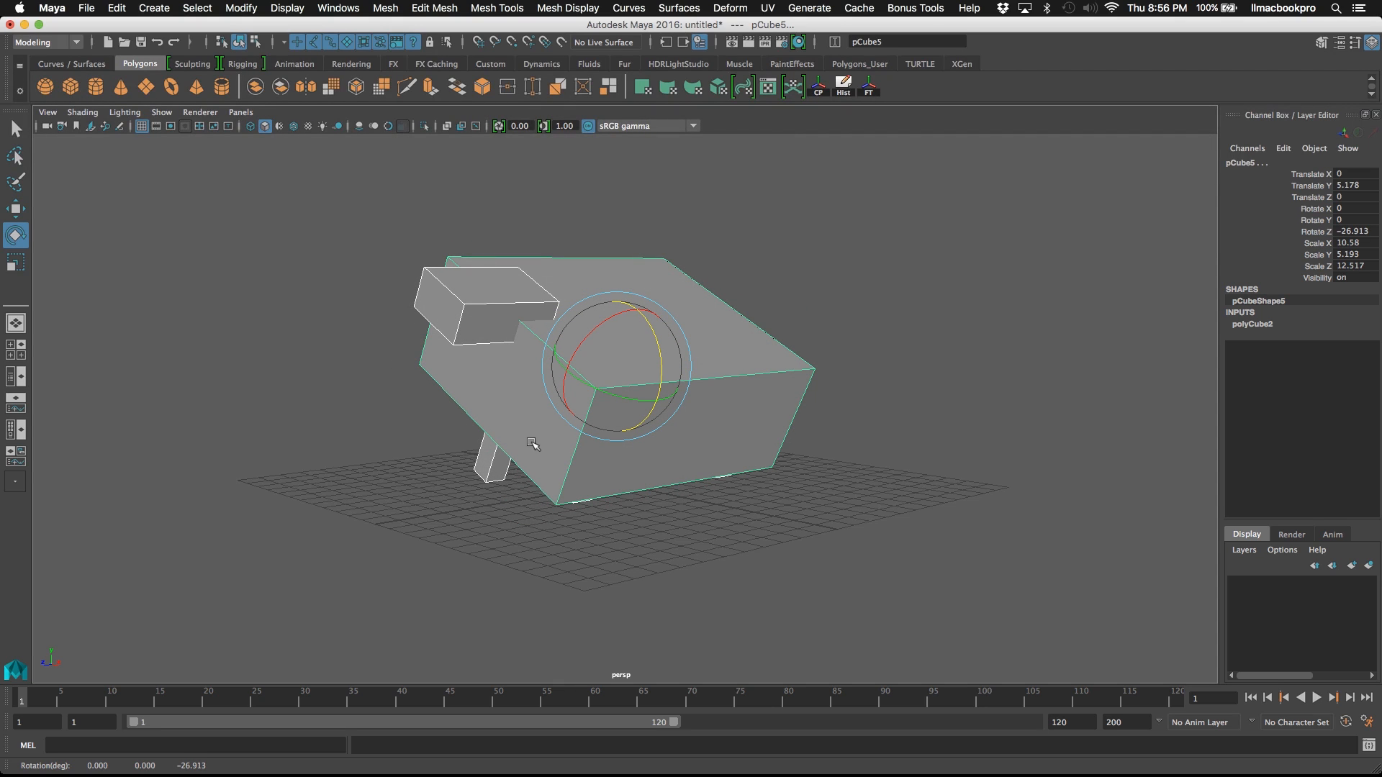
pyautogui.press('cmd+z')
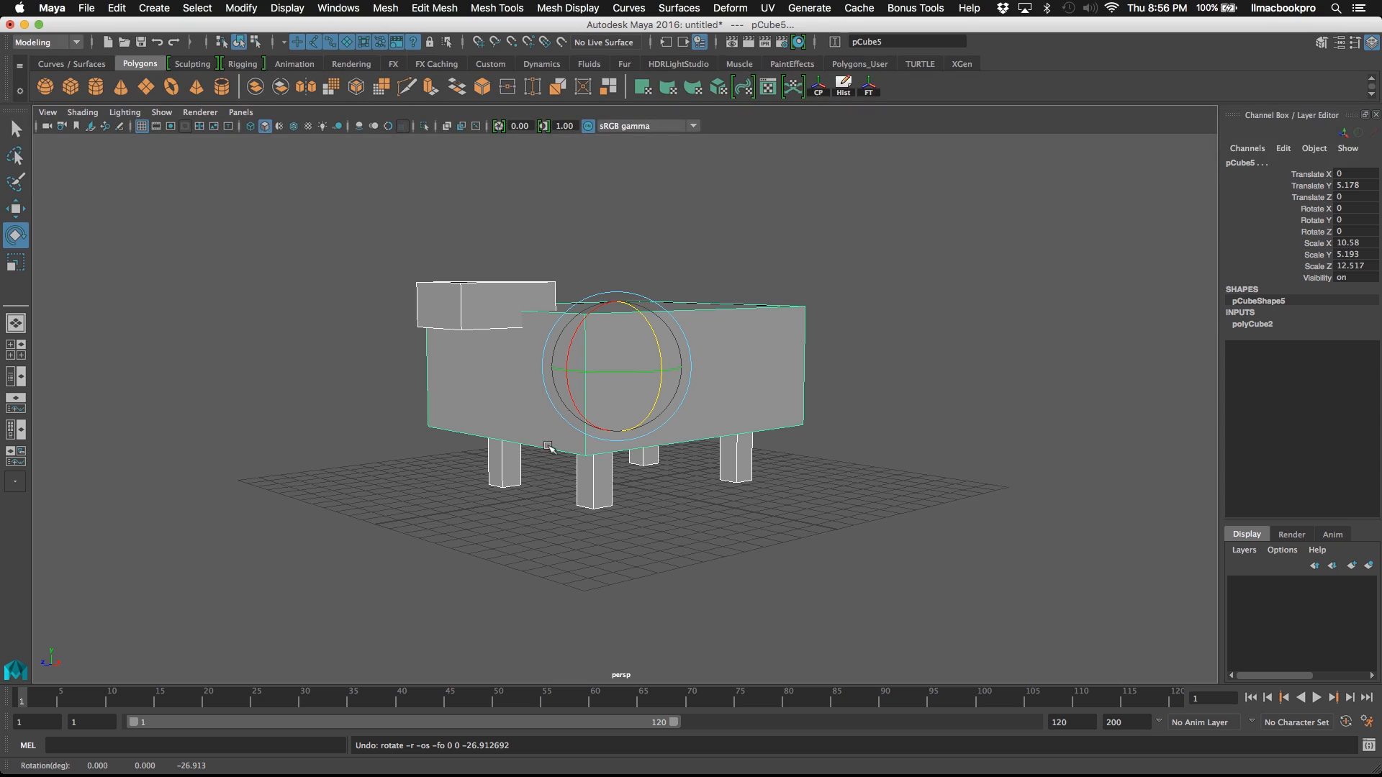
pyautogui.click(644, 277)
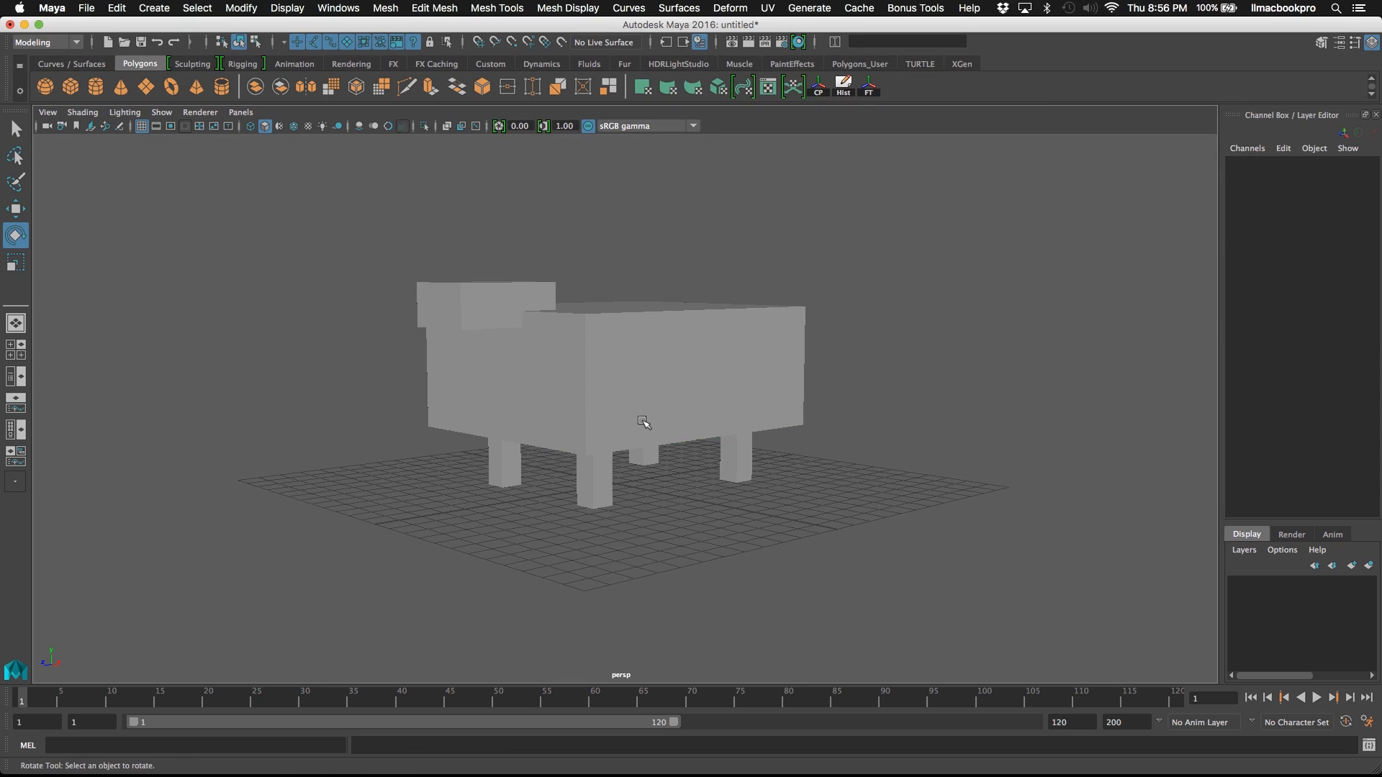
# - Show the Outliner beside the perspective view and select all six cubes to check their entries in the list
pyautogui.keyDown('alt'); pyautogui.moveTo(643, 421); pyautogui.dragTo(780, 374, button='middle'); pyautogui.keyUp('alt')
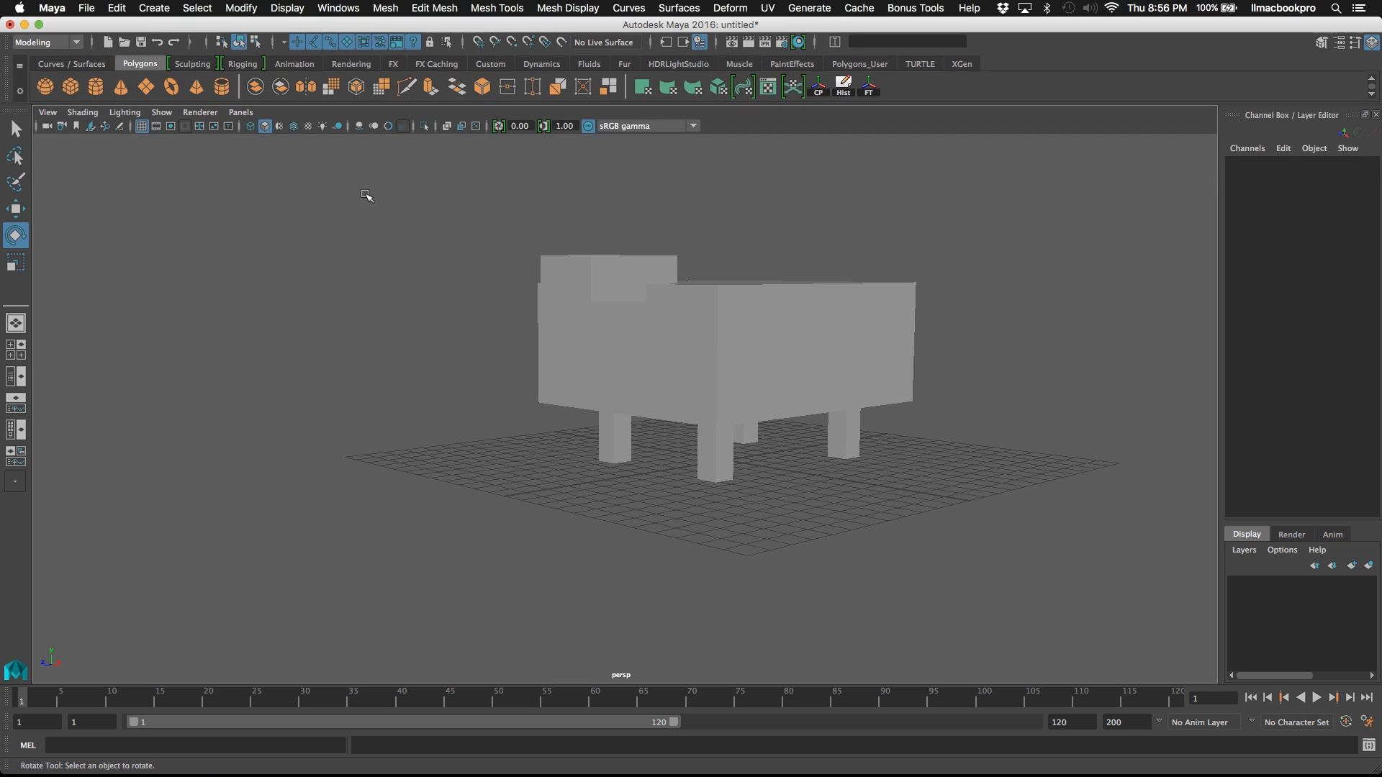
pyautogui.click(21, 376)
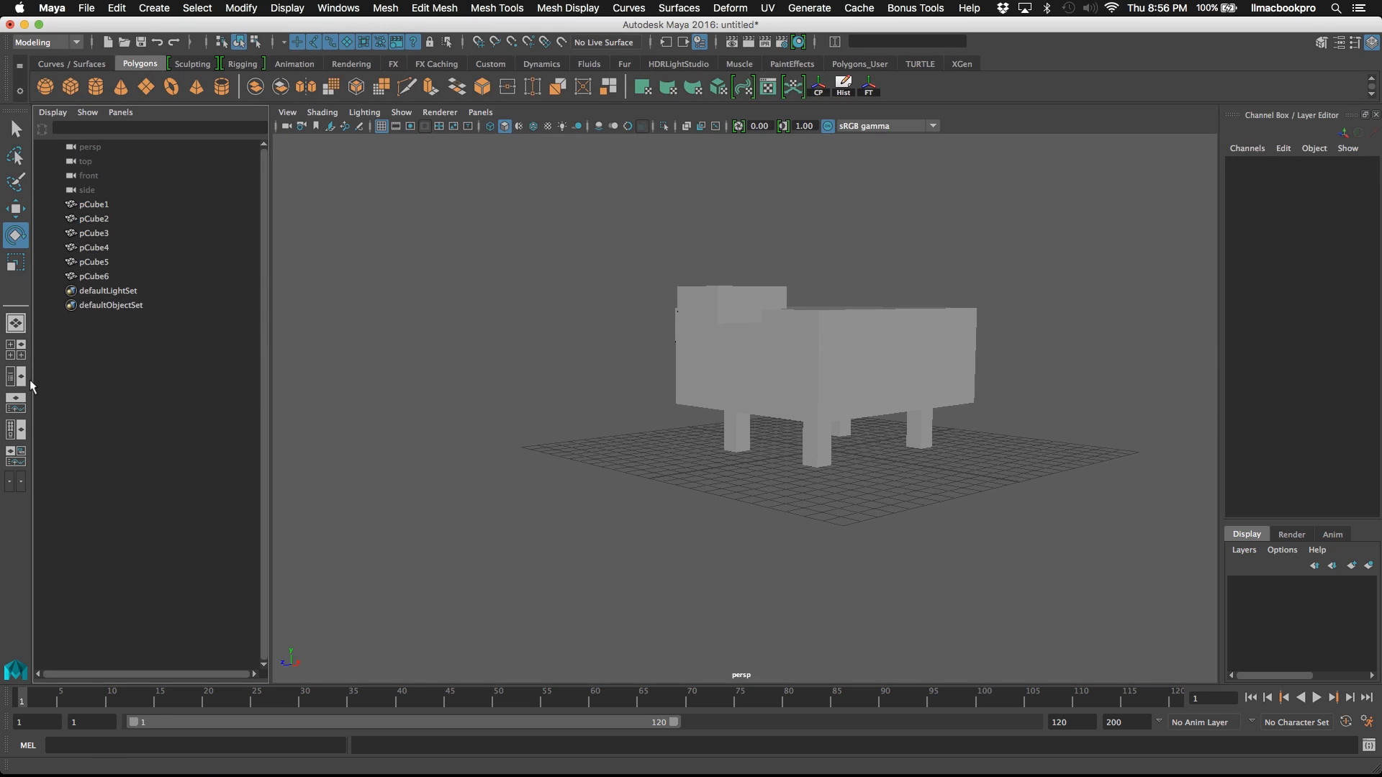
pyautogui.moveTo(637, 207); pyautogui.dragTo(1055, 540)
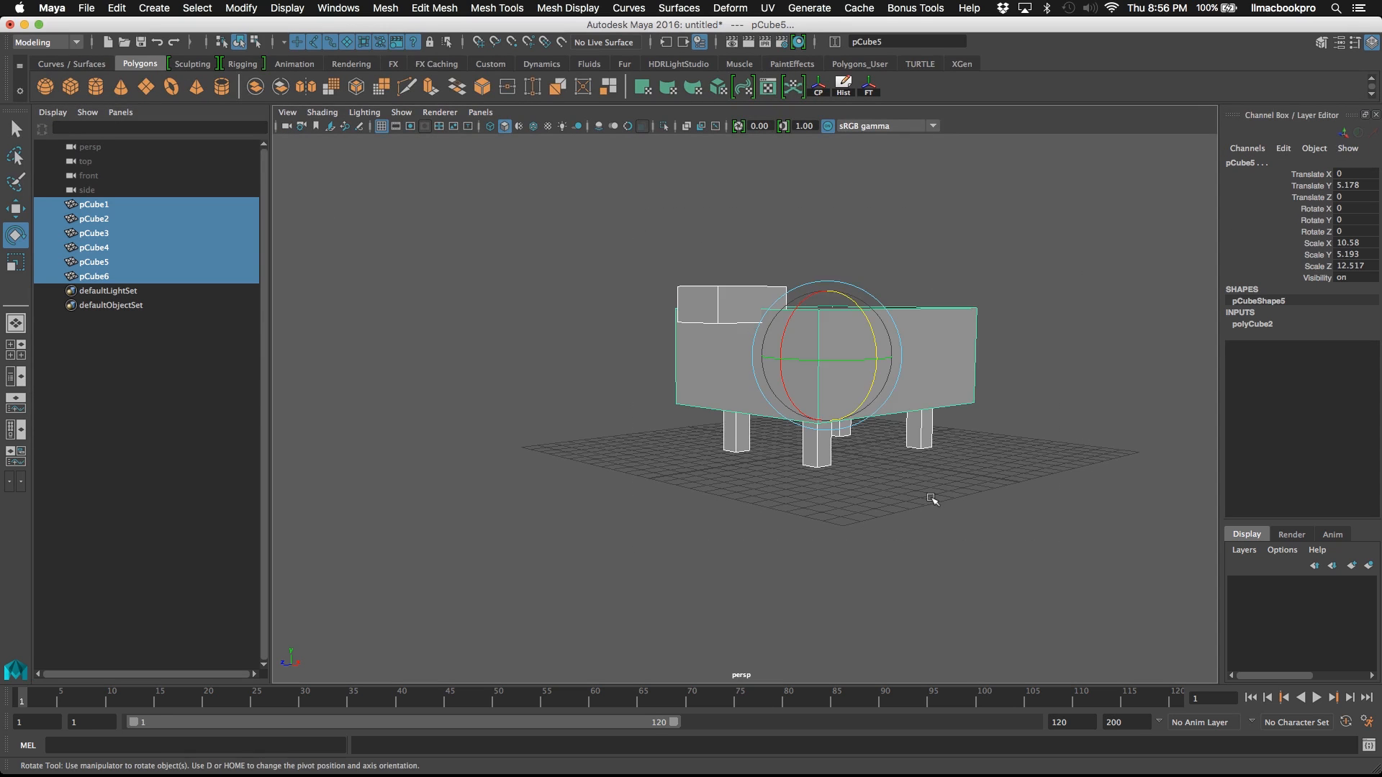
pyautogui.keyDown('alt'); pyautogui.moveTo(933, 499); pyautogui.dragTo(888, 539, button='right'); pyautogui.keyUp('alt')
pyautogui.keyDown('alt'); pyautogui.moveTo(887, 539); pyautogui.dragTo(819, 517, button='middle'); pyautogui.keyUp('alt')
pyautogui.moveTo(818, 517)
pyautogui.keyDown('alt'); pyautogui.mouseDown()
pyautogui.moveTo(787, 490)
pyautogui.moveTo(803, 511)
pyautogui.mouseUp(); pyautogui.keyUp('alt')
pyautogui.click(763, 260)
pyautogui.moveTo(468, 203); pyautogui.dragTo(1065, 568)
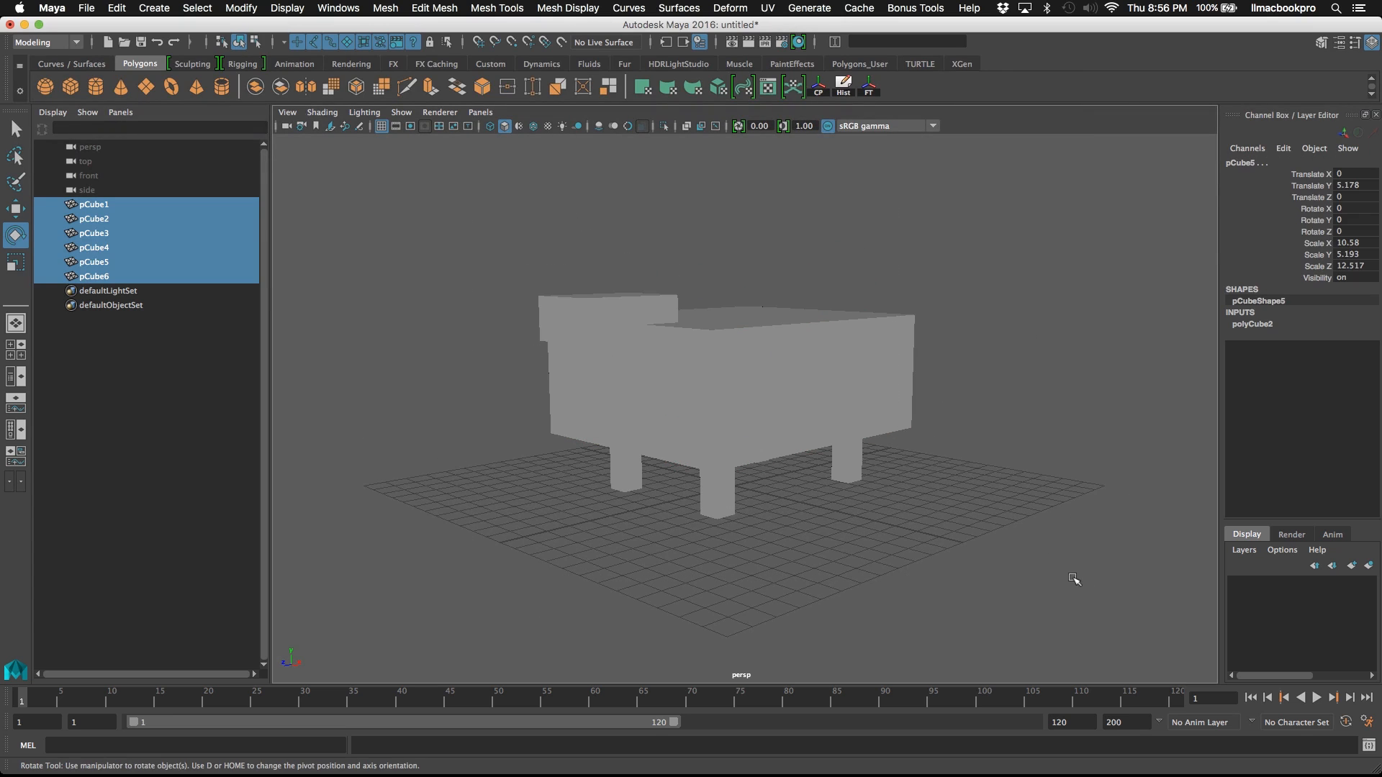
pyautogui.click(540, 205)
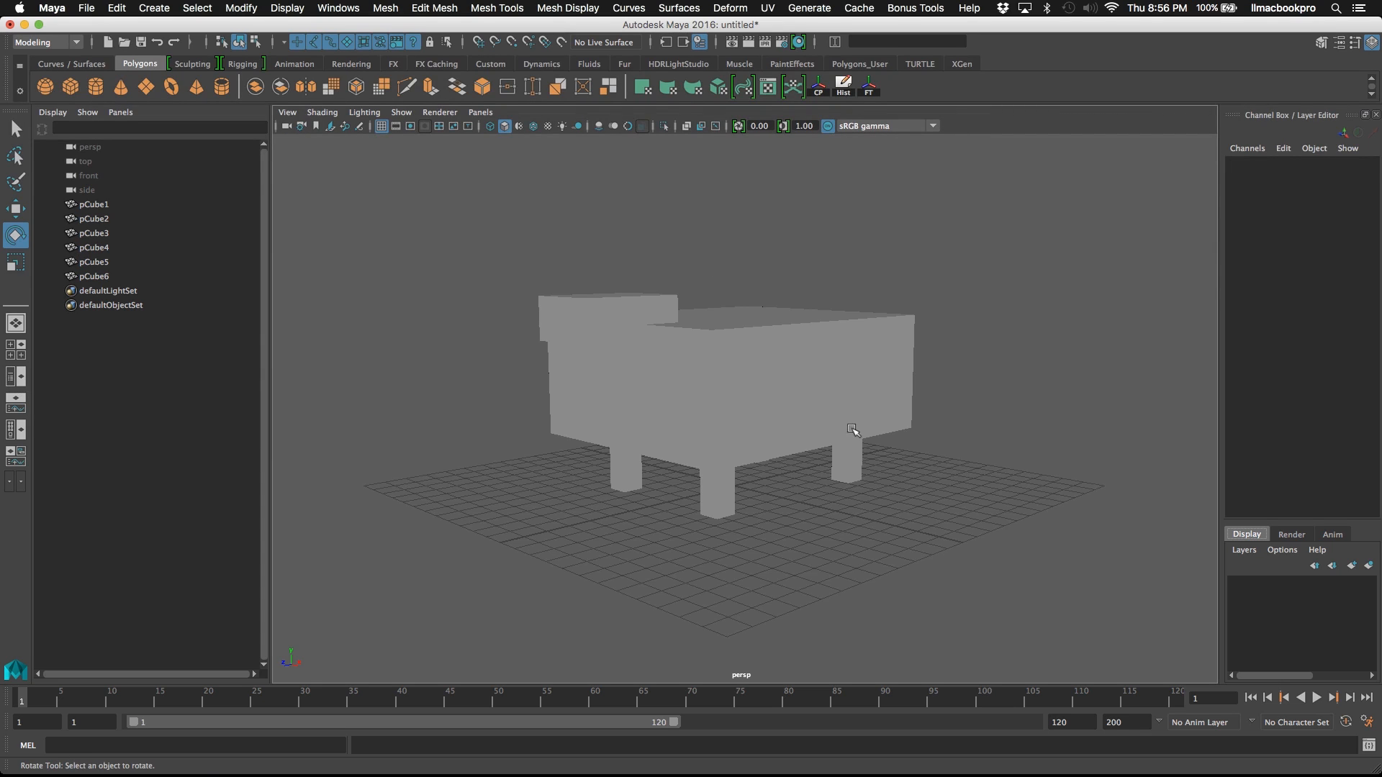
# - Open the Outliner as a separate window from the single perspective layout, close it and restore the combined Outliner layout
pyautogui.click(15, 324)
pyautogui.click(338, 8)
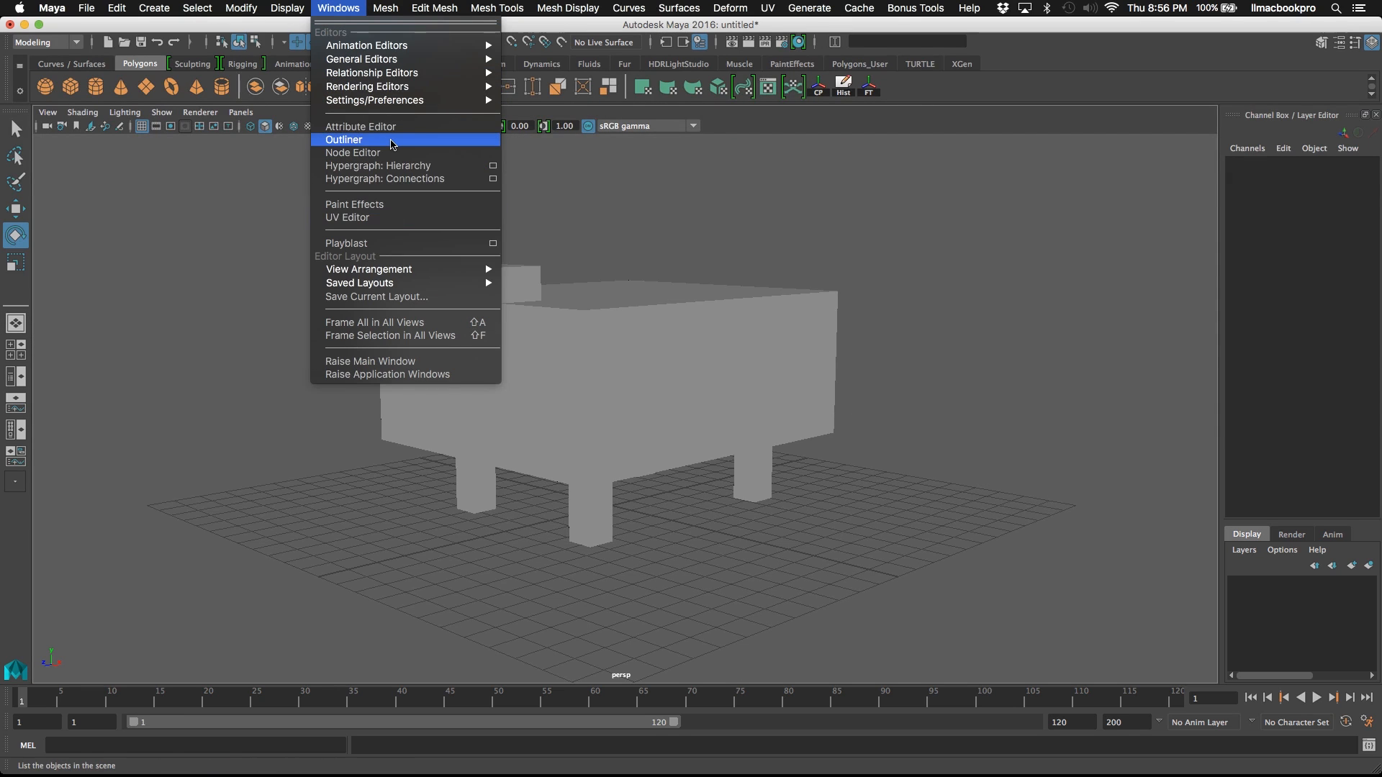
pyautogui.click(392, 141)
pyautogui.moveTo(208, 119); pyautogui.dragTo(113, 141)
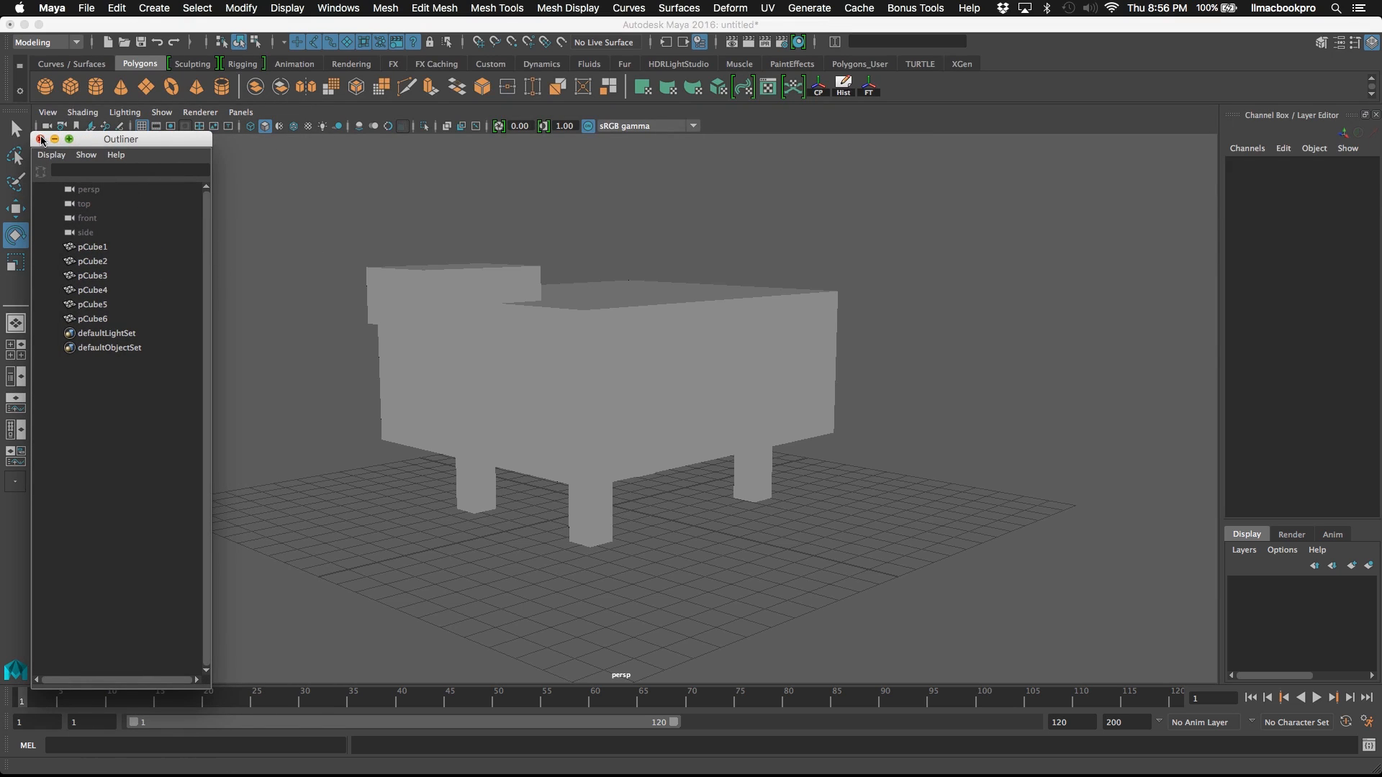
pyautogui.click(41, 139)
pyautogui.click(14, 384)
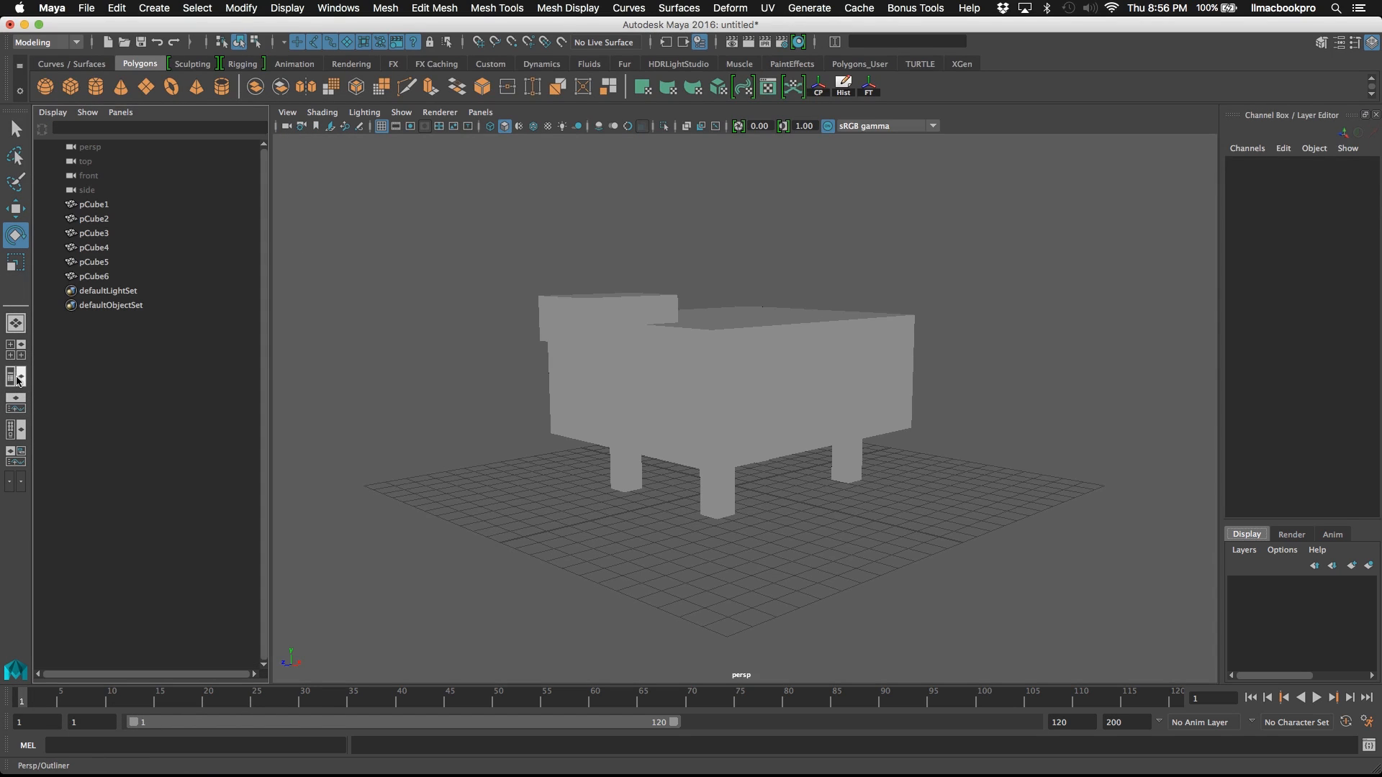
# - Narrow the Outliner, group the cubes pCube1 to pCube6 together, and clear the selection
pyautogui.moveTo(275, 288)
pyautogui.mouseDown()
pyautogui.moveTo(293, 283)
pyautogui.moveTo(252, 288)
pyautogui.mouseUp()
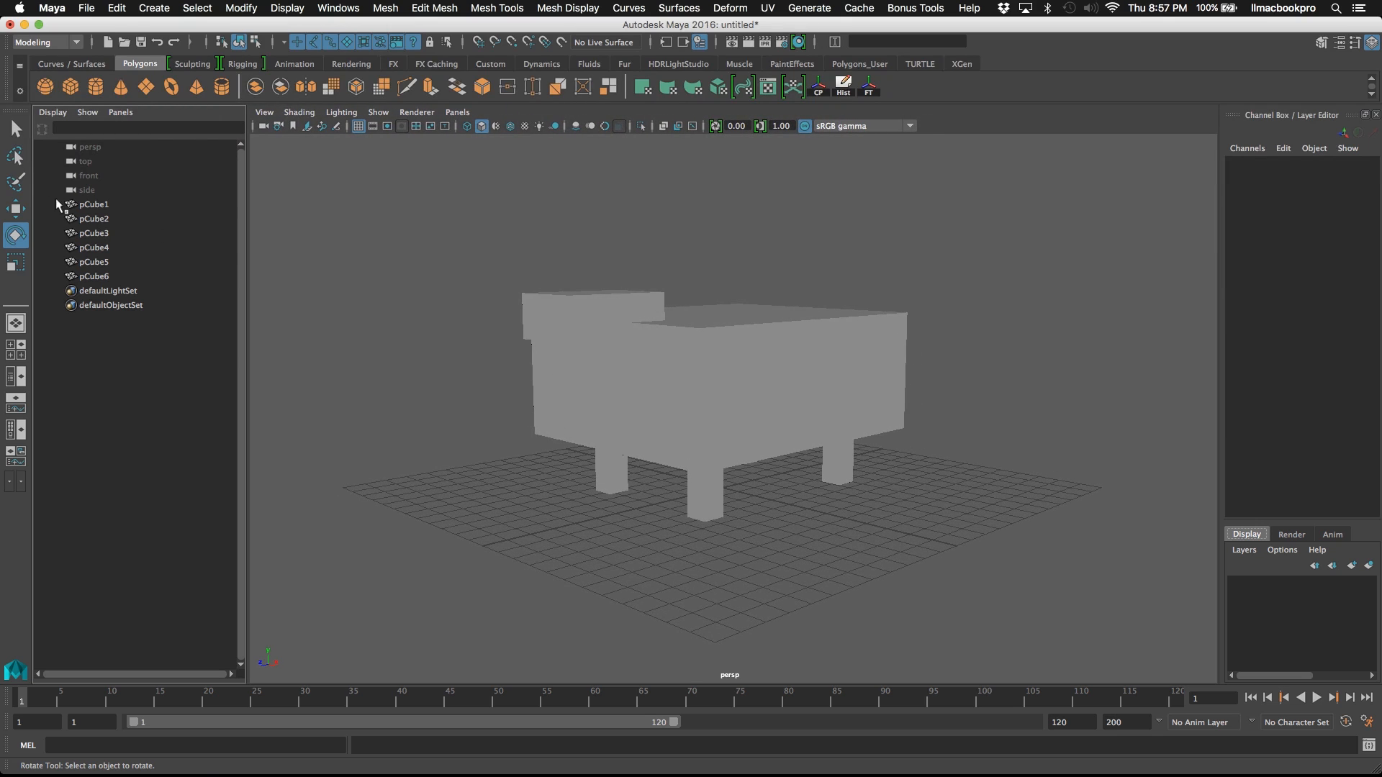
pyautogui.click(96, 206)
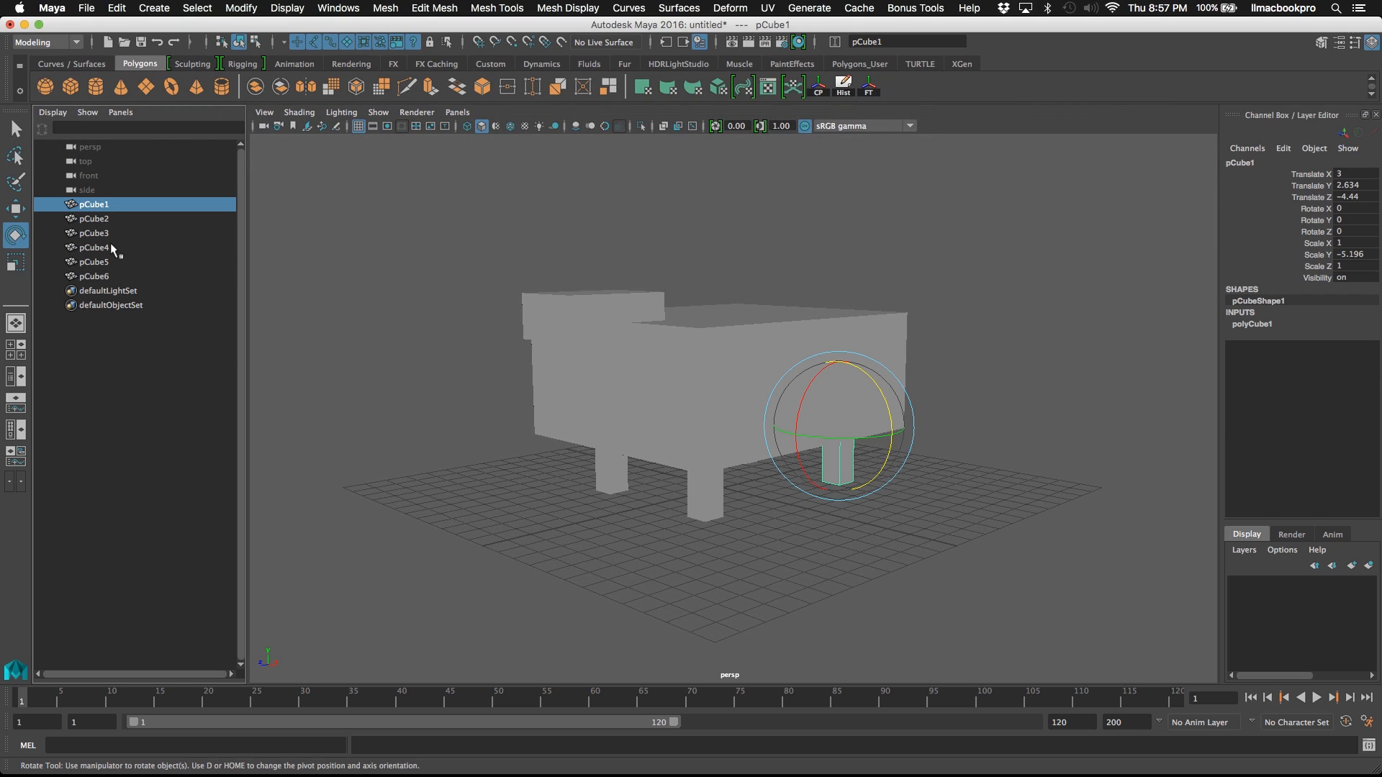
pyautogui.keyDown('shift'); pyautogui.click(101, 275); pyautogui.keyUp('shift')
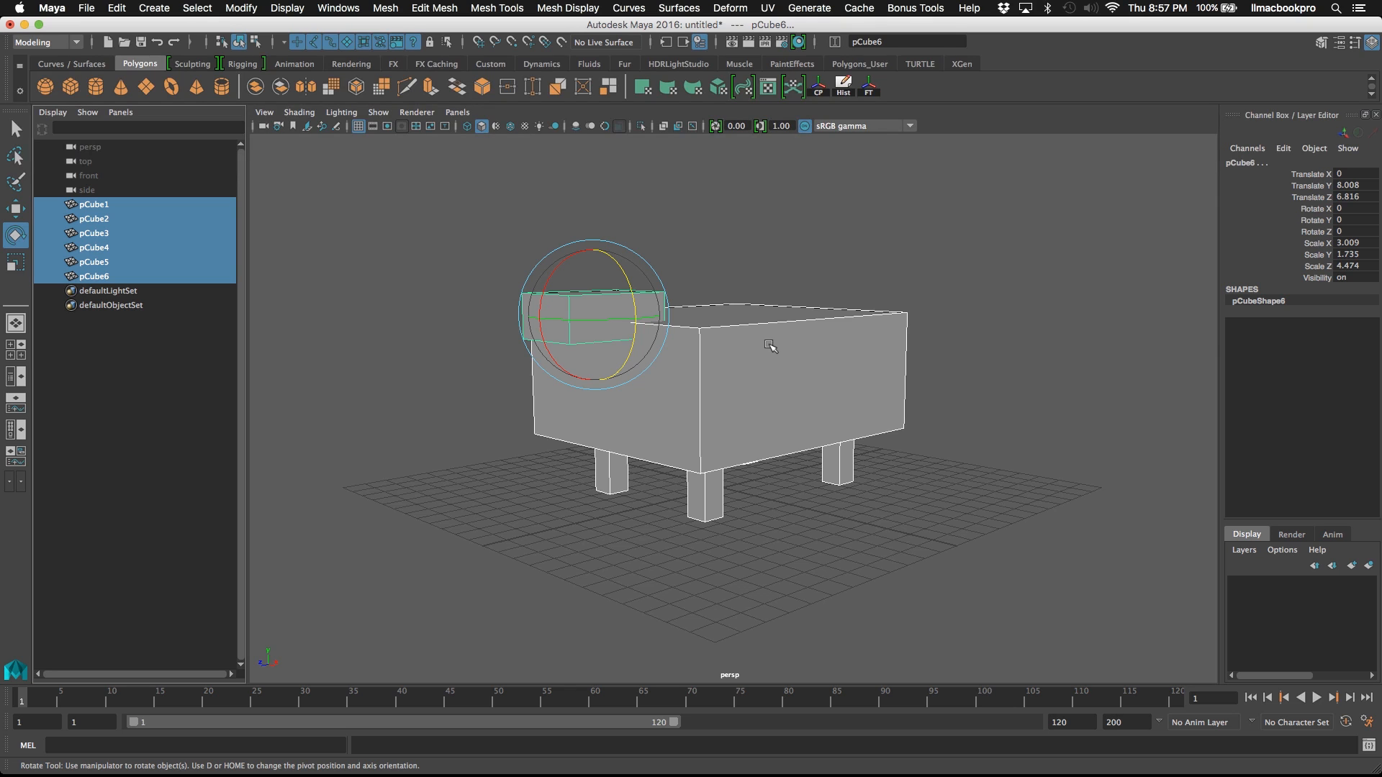
pyautogui.hotkey('ctrl', 'g')
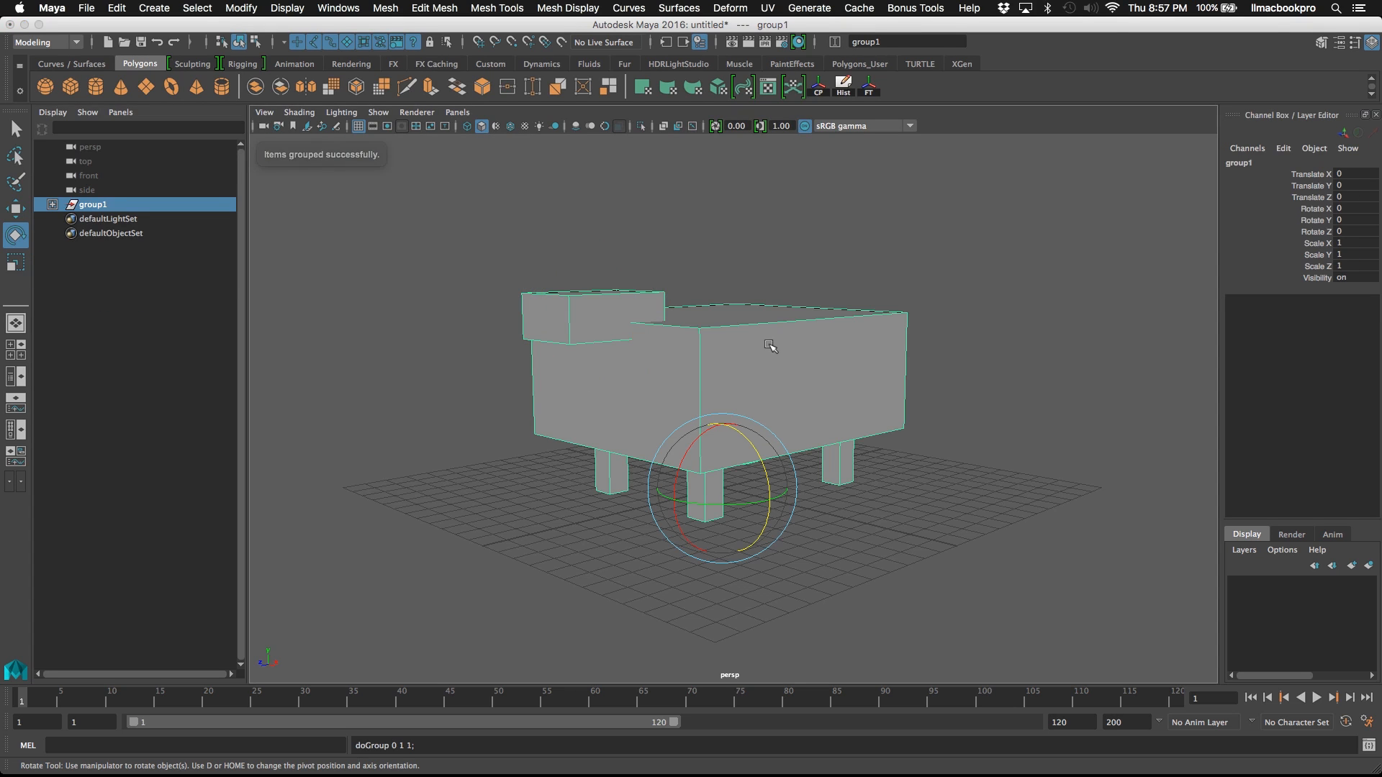
pyautogui.keyDown('alt'); pyautogui.moveTo(668, 356); pyautogui.dragTo(701, 295); pyautogui.keyUp('alt')
pyautogui.click(128, 231)
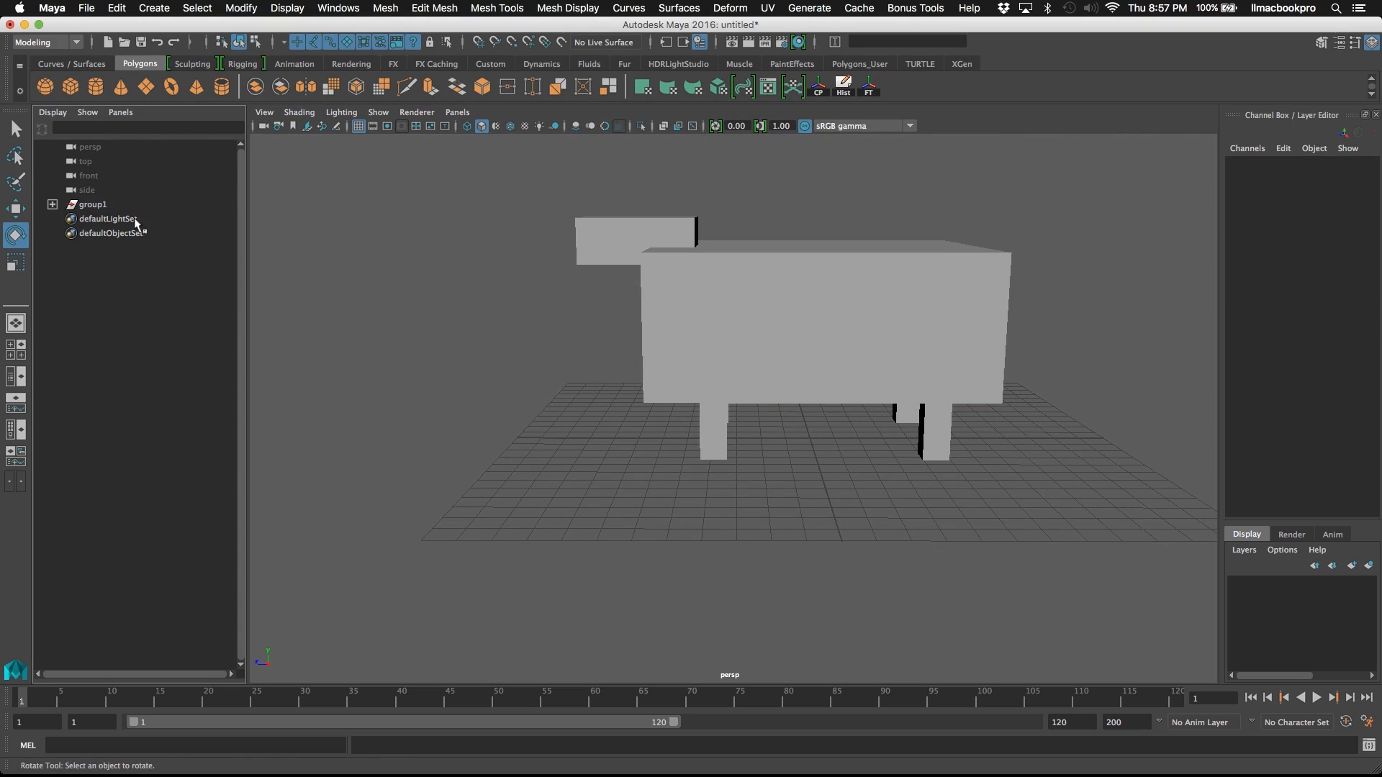
# - Select the new group in the Outliner, check its shared pivot with the Move and Rotate tools, and deselect it
pyautogui.click(137, 205)
pyautogui.press('w')
pyautogui.keyDown('alt'); pyautogui.moveTo(875, 490); pyautogui.dragTo(766, 432); pyautogui.keyUp('alt')
pyautogui.click(16, 236)
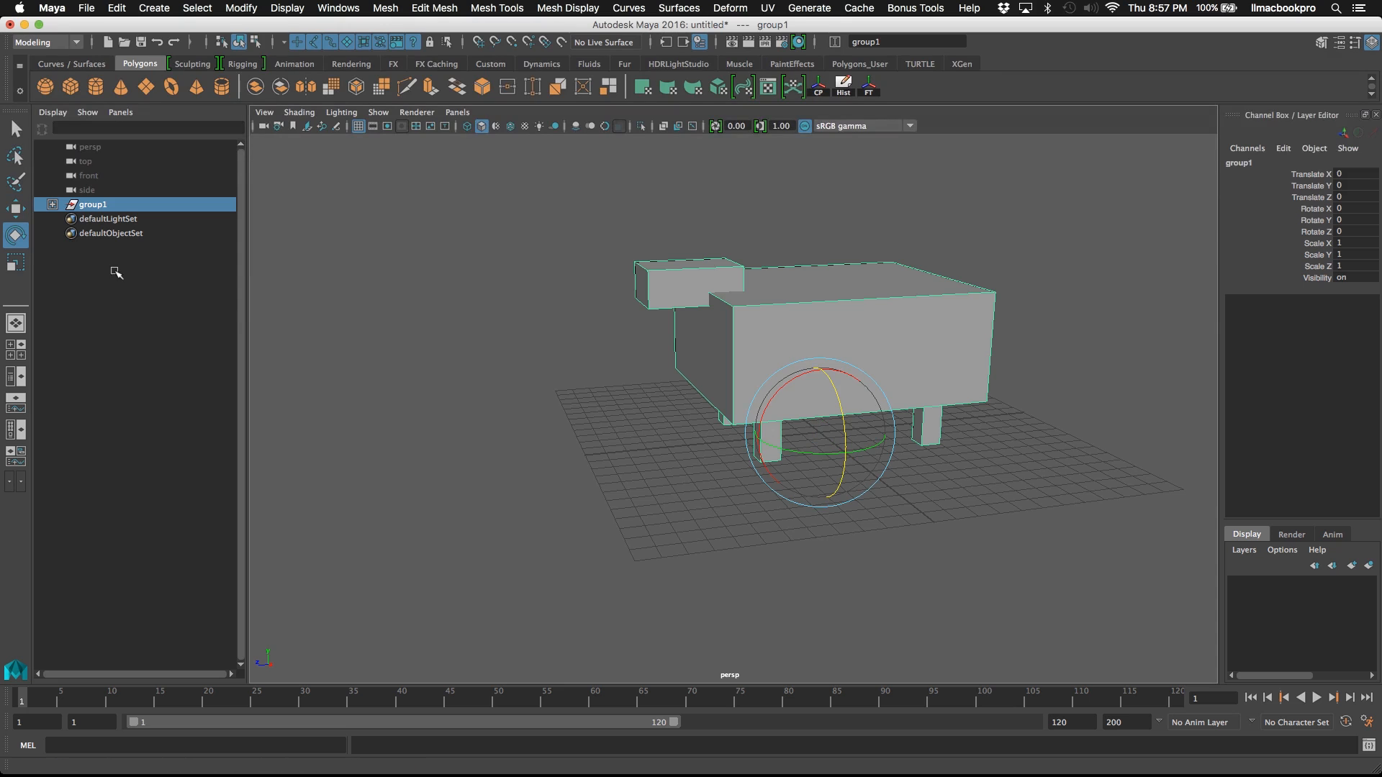
pyautogui.click(866, 501)
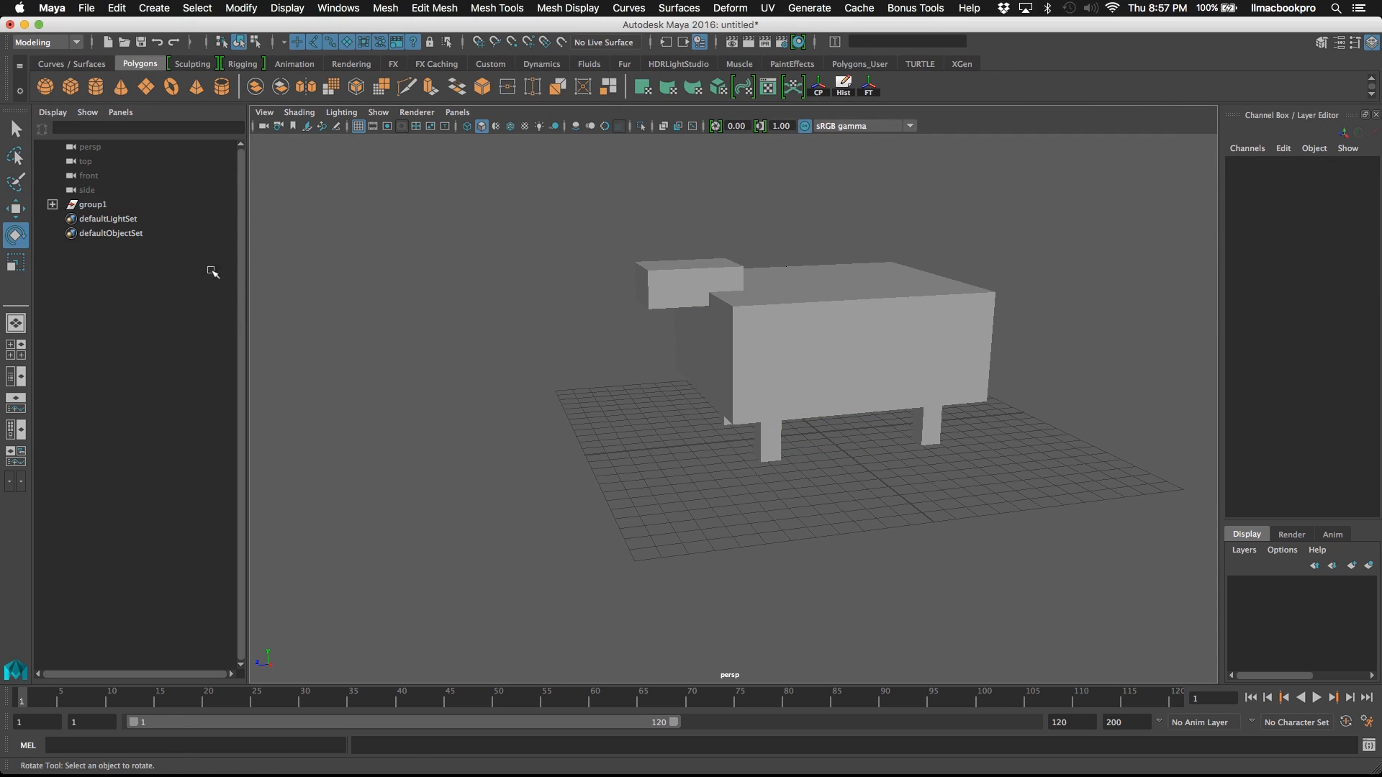
# - Try rotating the six cubes inside the expanded group individually by about -15.5 degrees around Z, and undo the rotation
pyautogui.moveTo(558, 169); pyautogui.dragTo(1173, 637)
pyautogui.keyDown('alt'); pyautogui.moveTo(1011, 545); pyautogui.dragTo(375, 325); pyautogui.keyUp('alt')
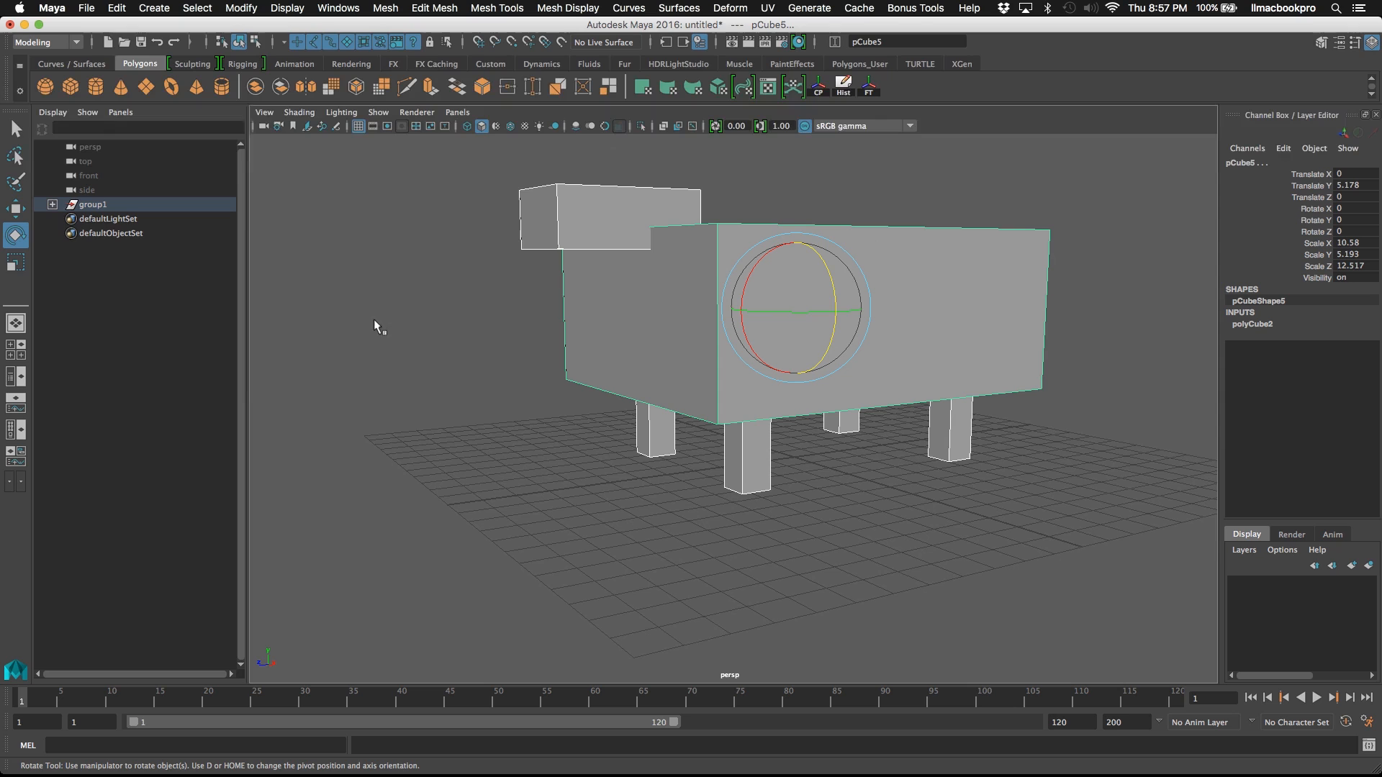
pyautogui.click(52, 204)
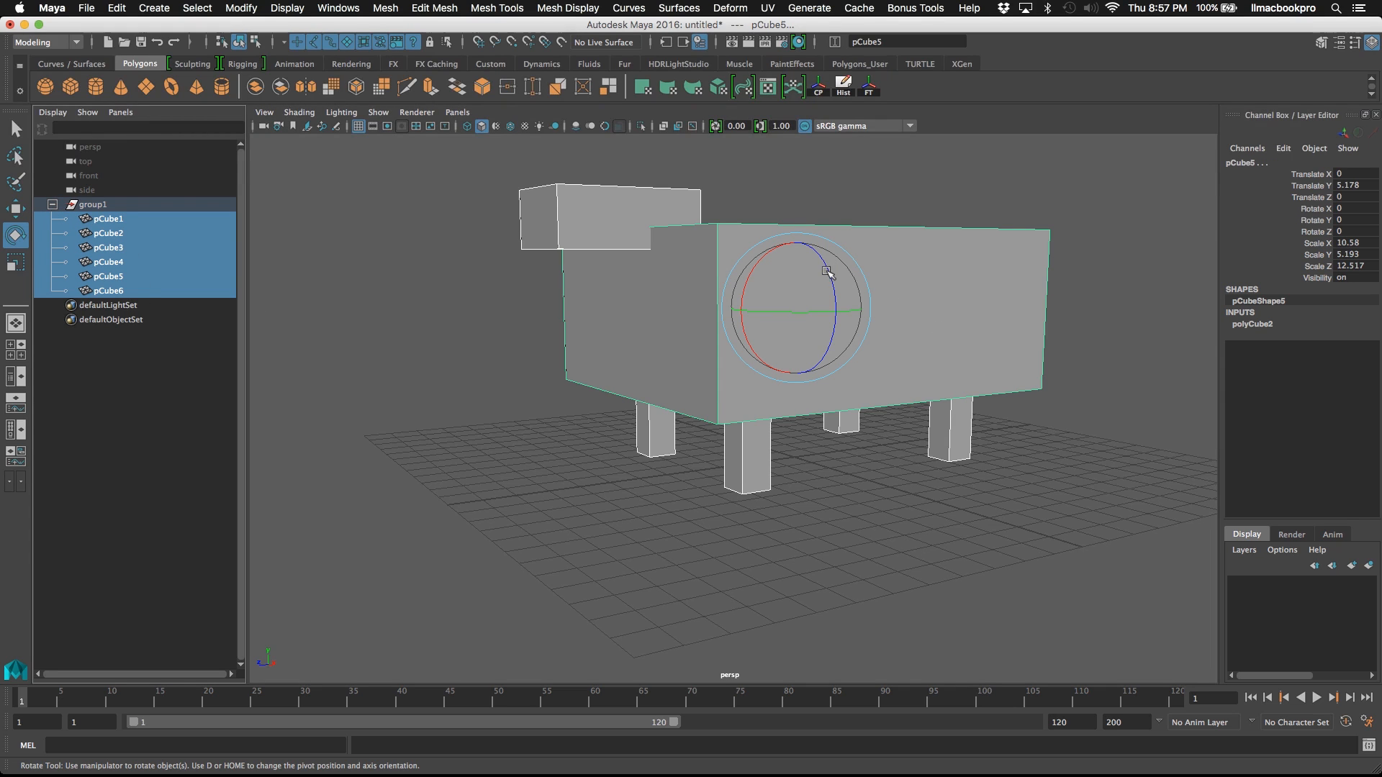
pyautogui.moveTo(826, 271)
pyautogui.mouseDown()
pyautogui.moveTo(838, 324)
pyautogui.moveTo(834, 288)
pyautogui.mouseUp()
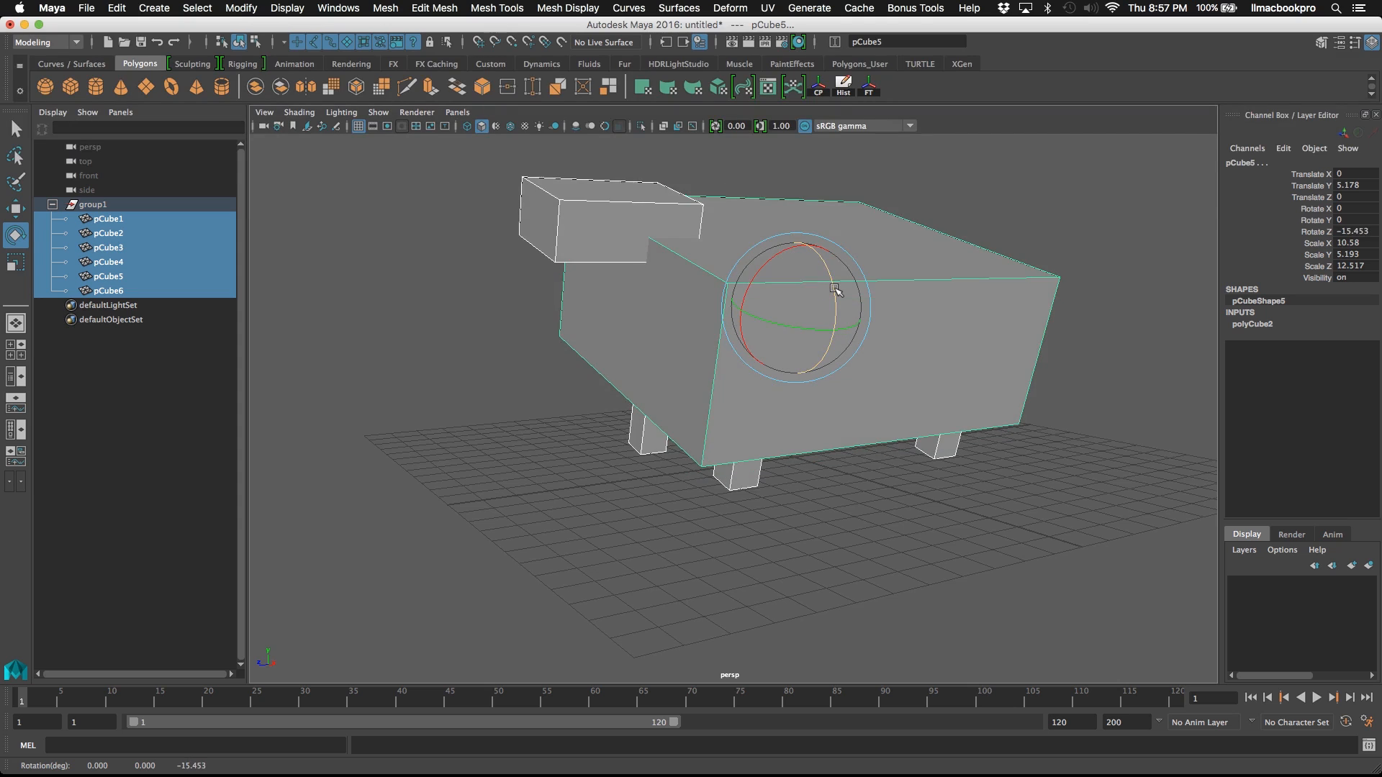
pyautogui.hotkey('ctrl', 'z')
# - Try rotating the whole group1 by about 20.5 degrees around Z, undo the rotation and clear the selection
pyautogui.click(1133, 339)
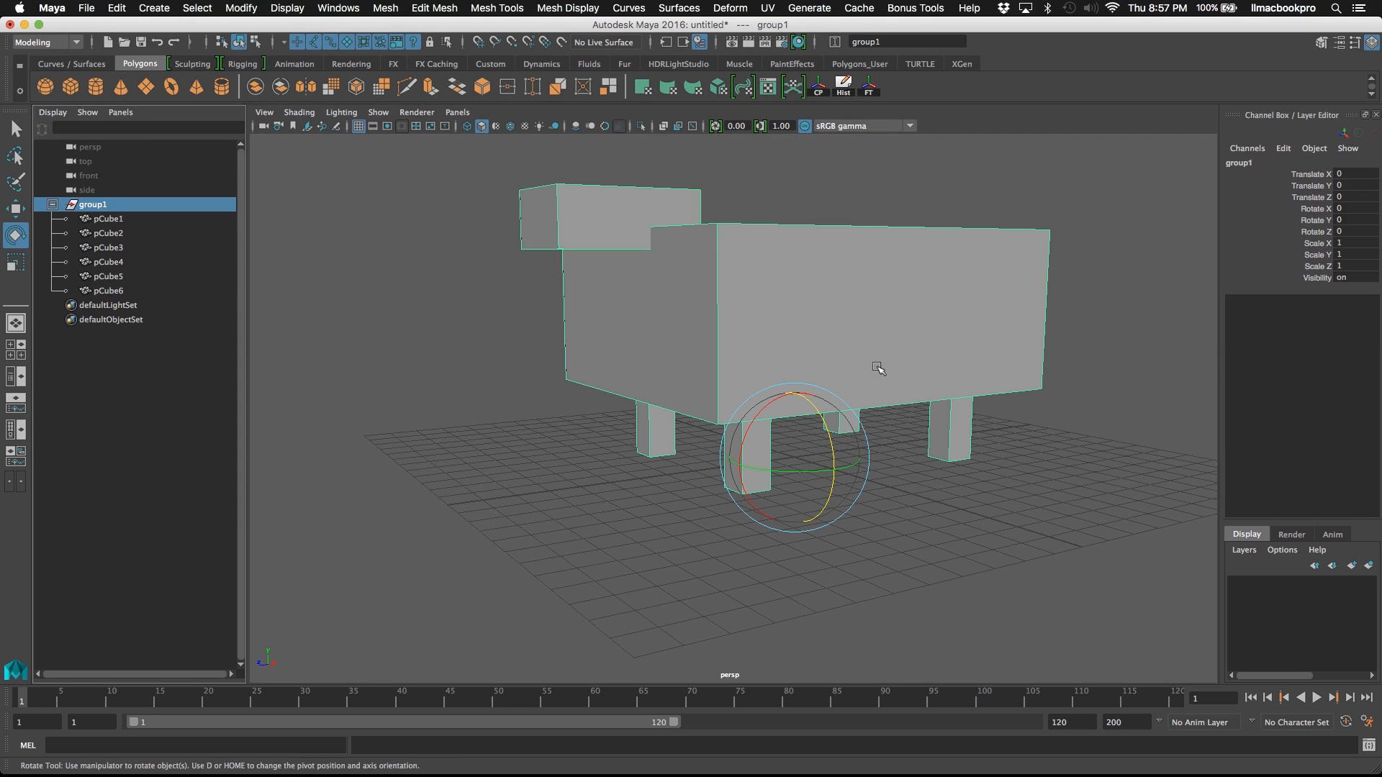
pyautogui.moveTo(815, 417)
pyautogui.mouseDown()
pyautogui.moveTo(826, 454)
pyautogui.moveTo(835, 441)
pyautogui.moveTo(761, 432)
pyautogui.moveTo(808, 398)
pyautogui.mouseUp()
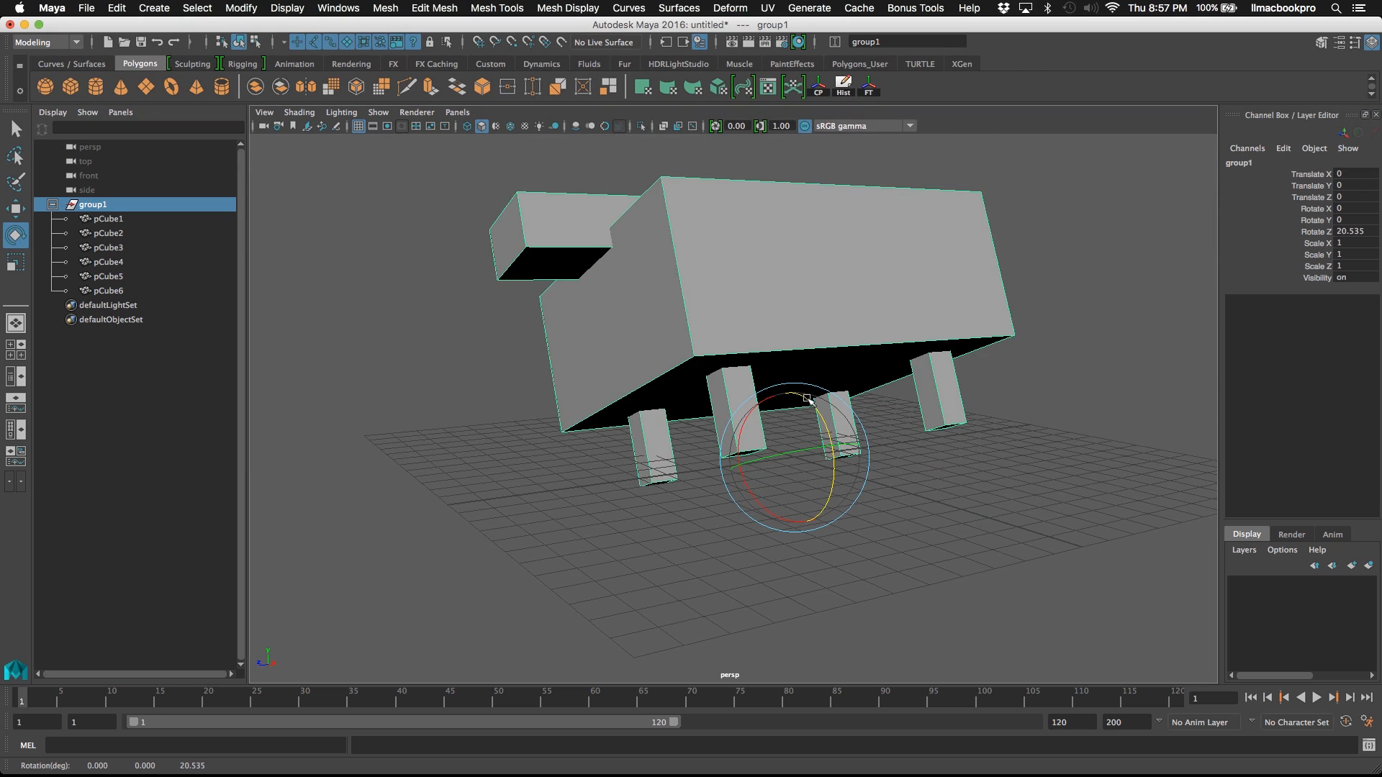
pyautogui.press('super+z')
pyautogui.click(932, 187)
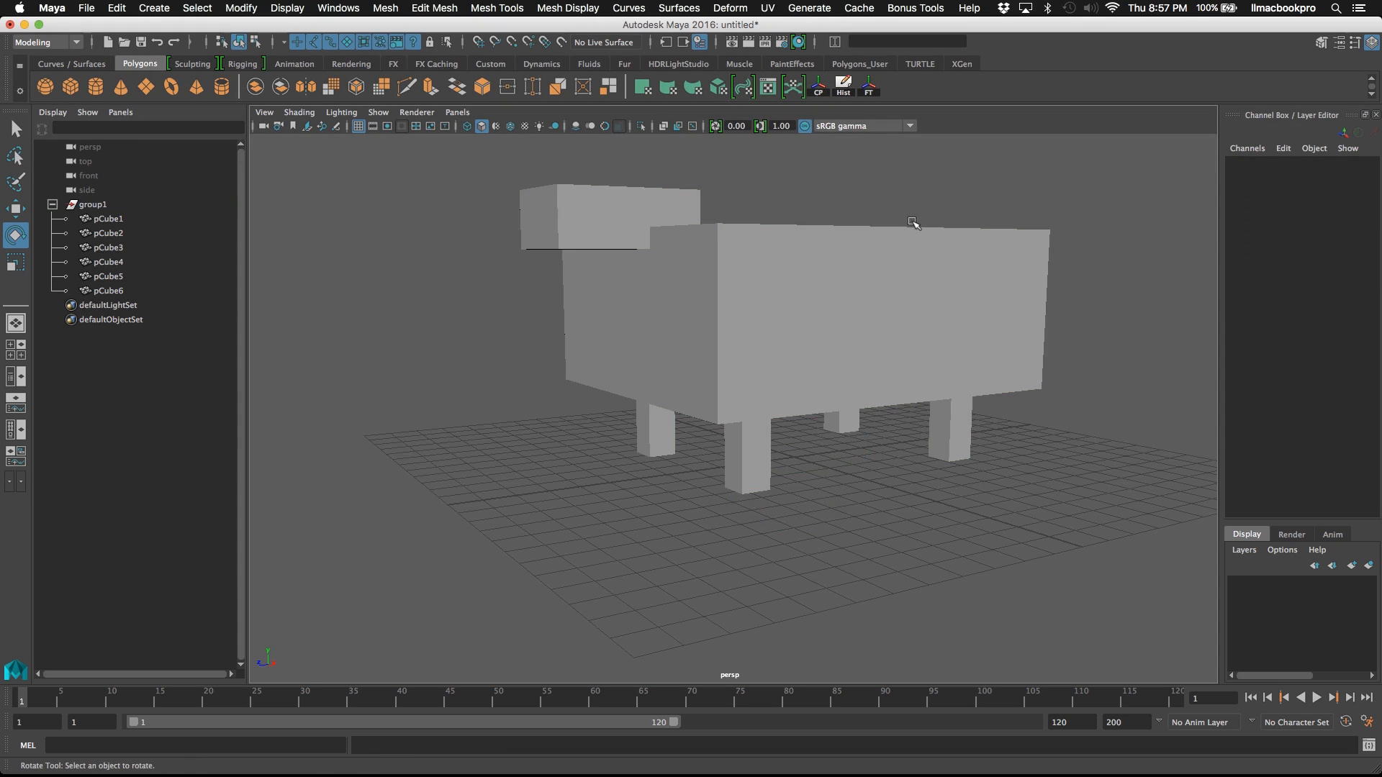
# - Rename group1 as Lamb in the Outliner
pyautogui.keyDown('alt'); pyautogui.moveTo(913, 223); pyautogui.dragTo(821, 350); pyautogui.keyUp('alt')
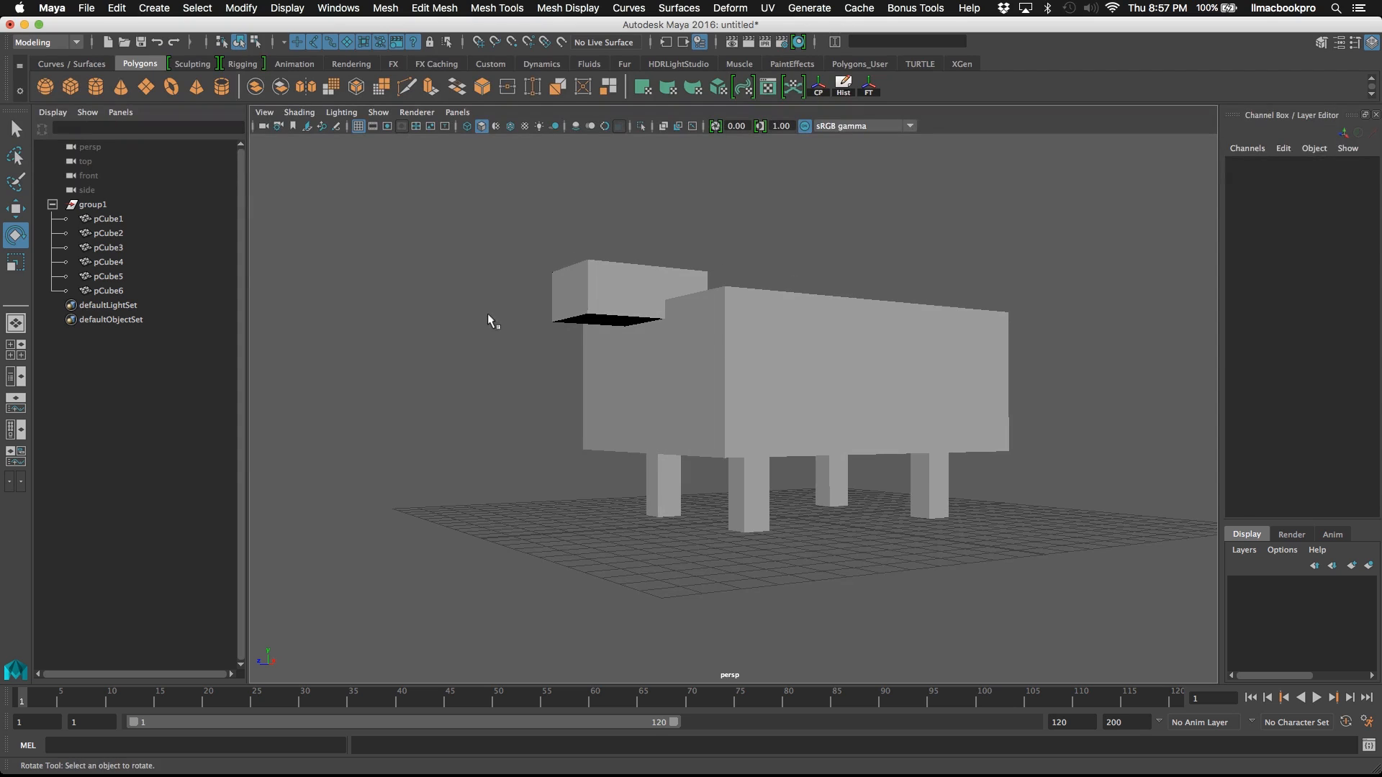
pyautogui.click(112, 206)
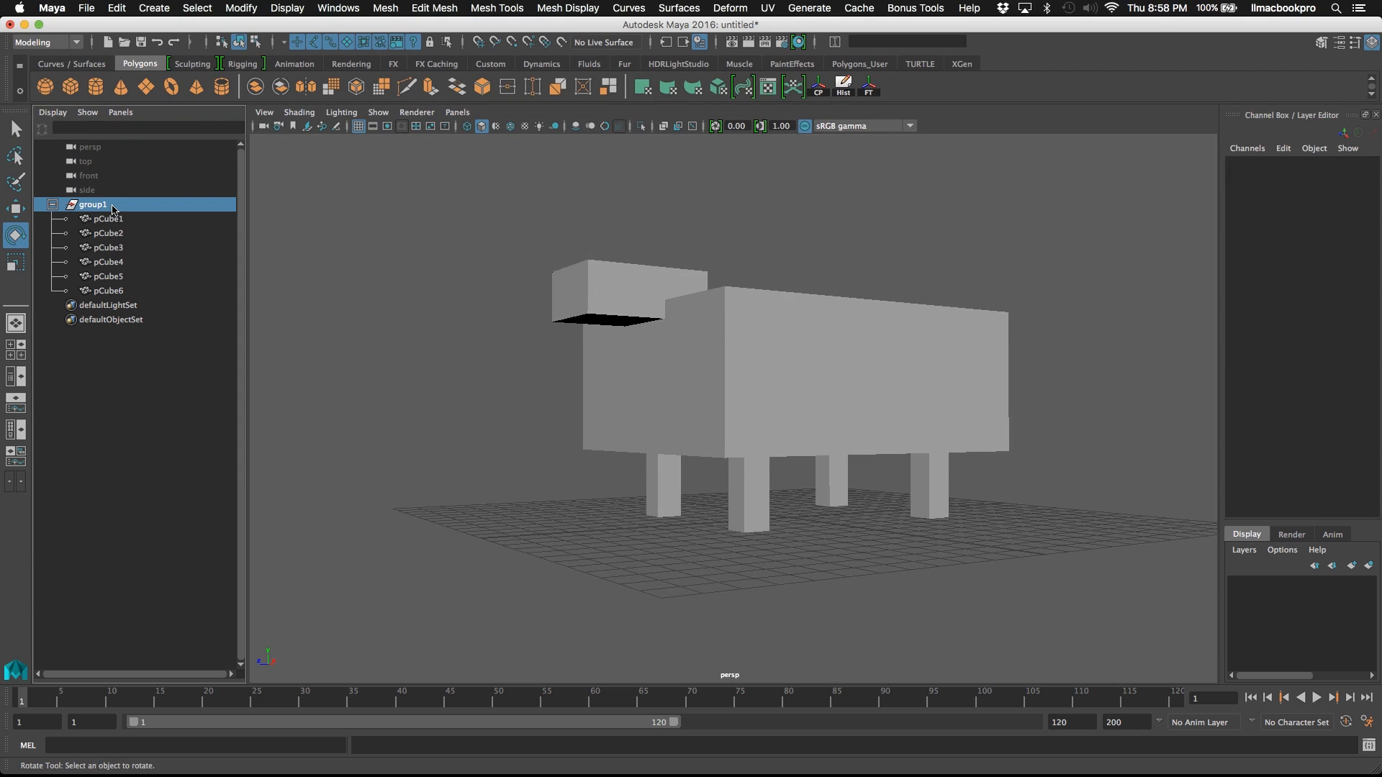
pyautogui.doubleClick(97, 205)
pyautogui.press('BackSpace')
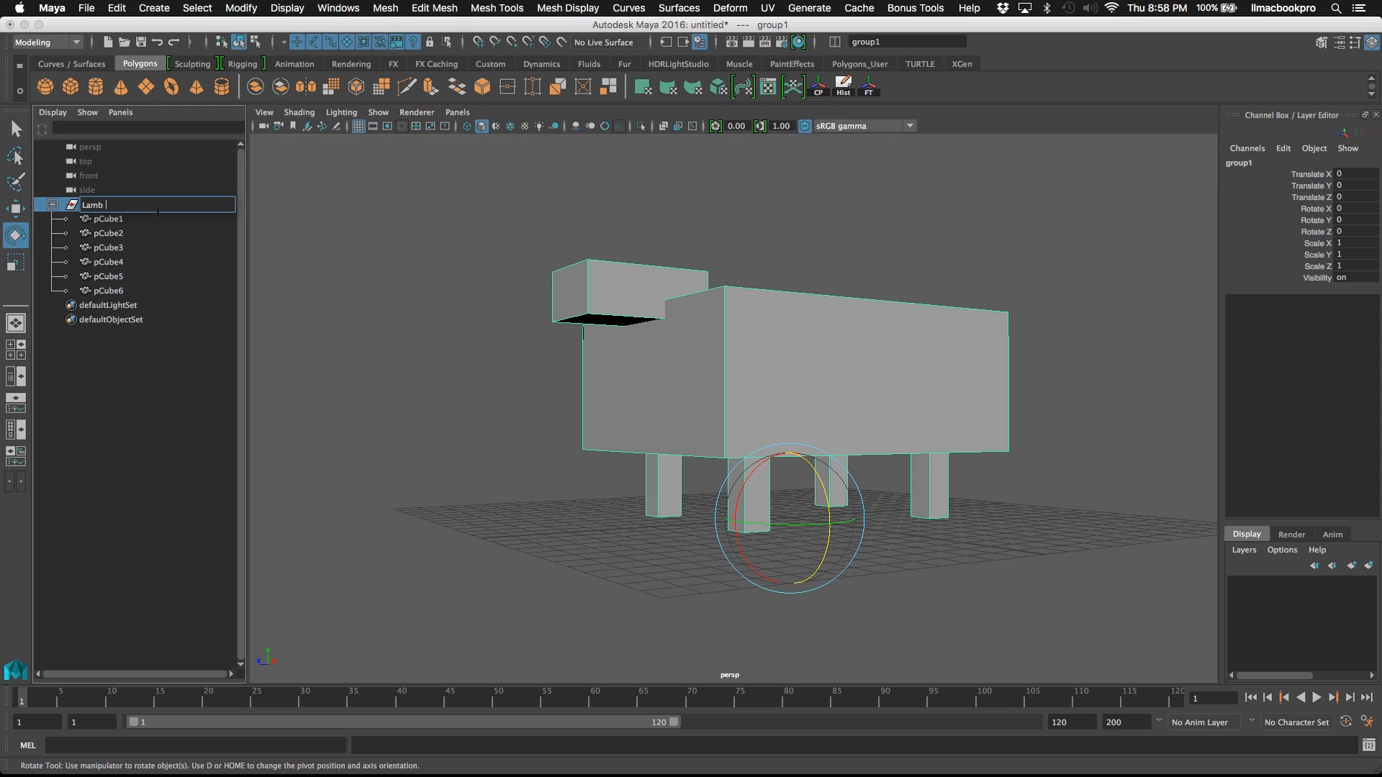
pyautogui.press('Return')
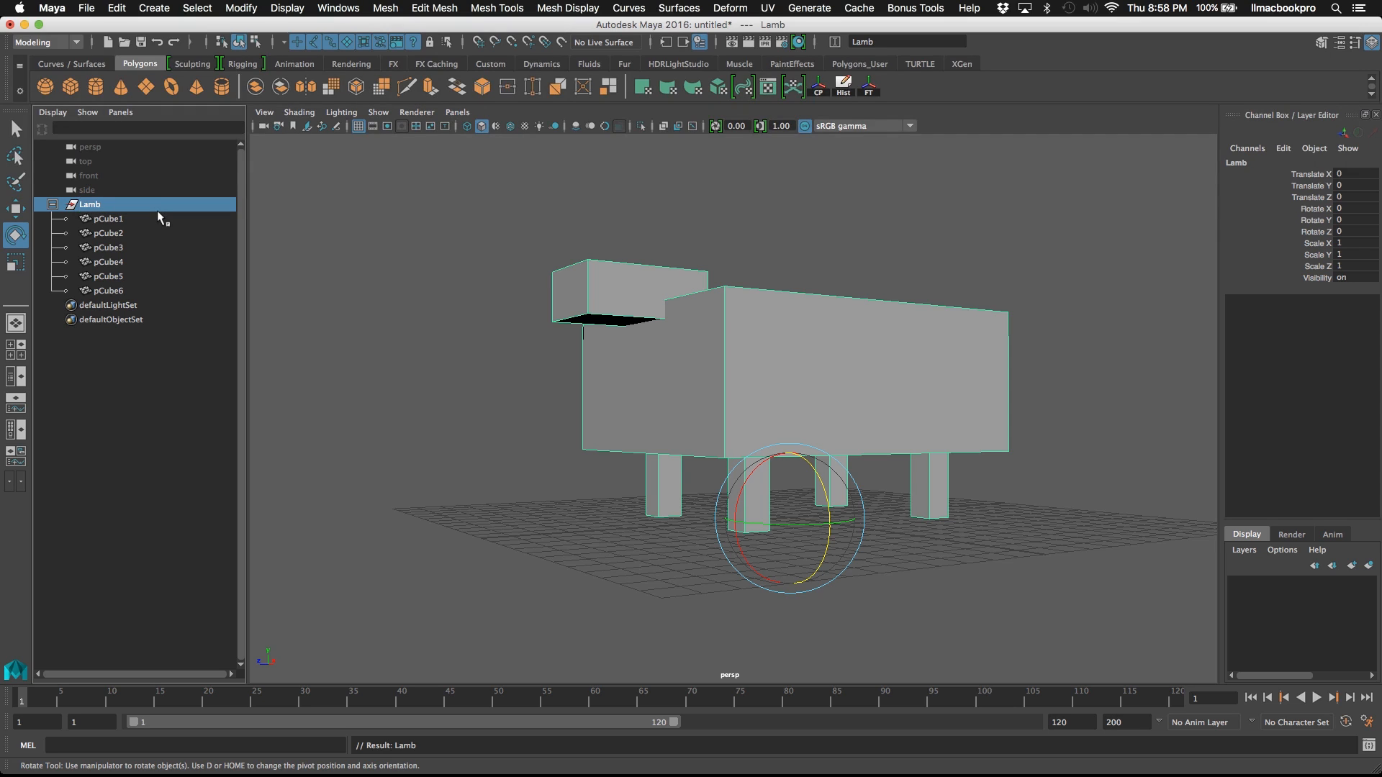
# - Rename cubes pCube1 to pCube6 in order as Leg_BL, Leg_BR, Leg_FL, Leg_FR, Body and Head, and clear the selection
pyautogui.click(141, 220)
pyautogui.doubleClick(141, 223)
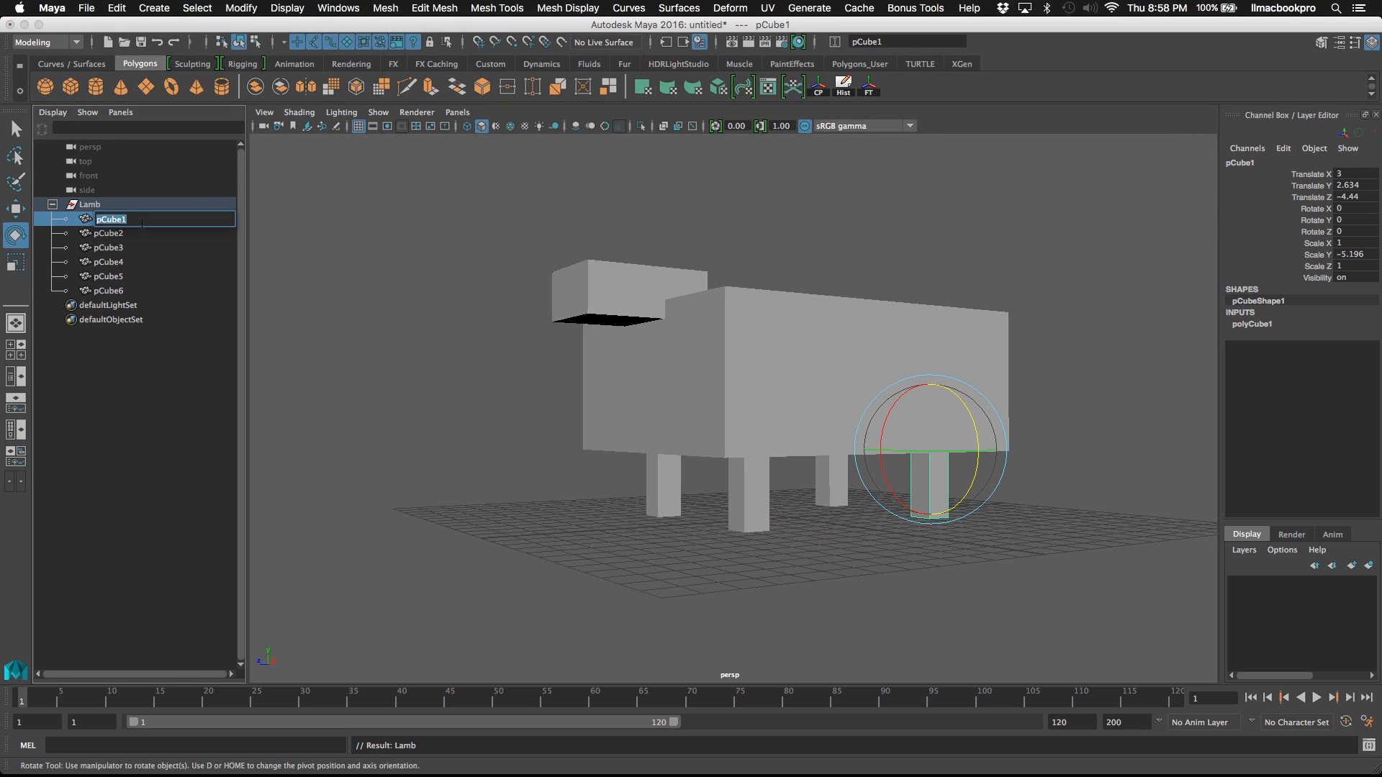
pyautogui.write('BL')
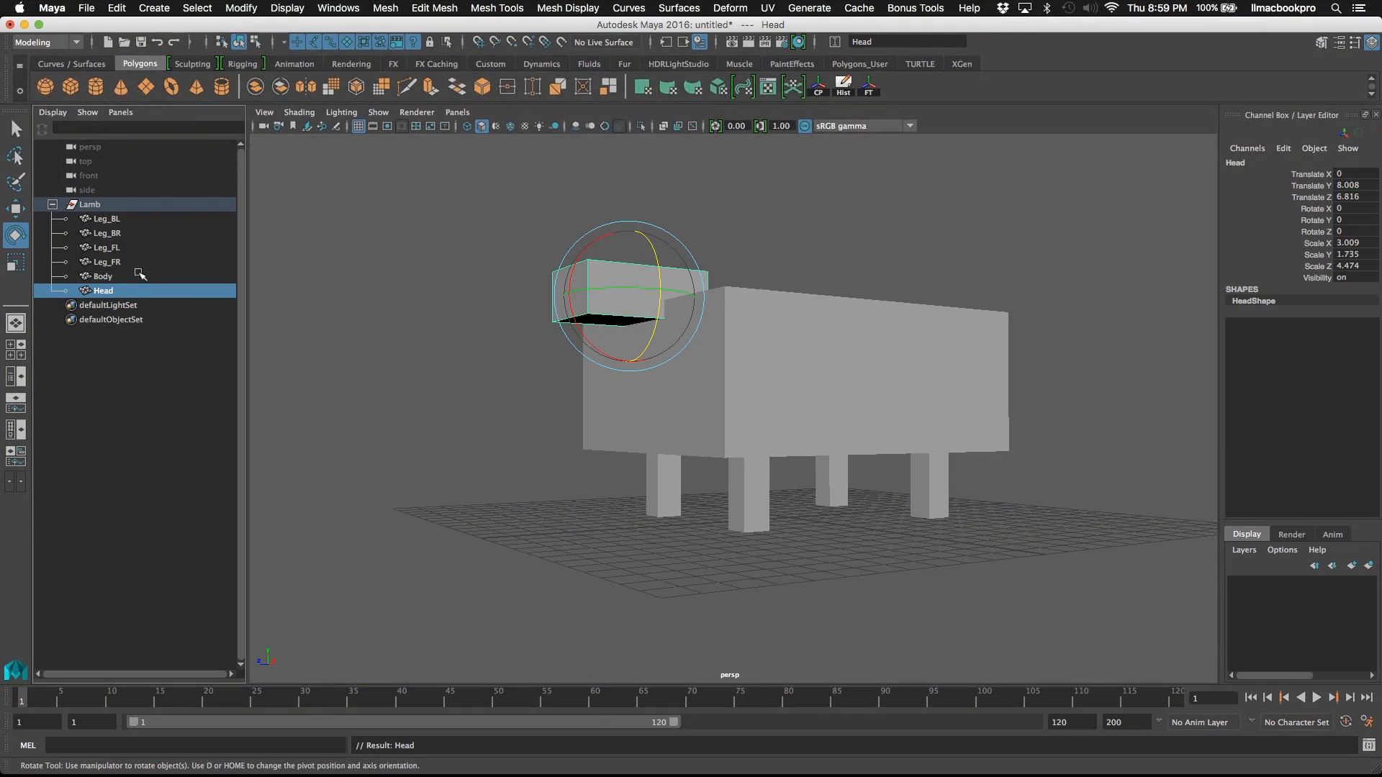
pyautogui.click(736, 223)
# - Select the head, body and visible legs one after another in the perspective view to check their names, and deselect
pyautogui.keyDown('alt'); pyautogui.moveTo(726, 245); pyautogui.dragTo(765, 236); pyautogui.keyUp('alt')
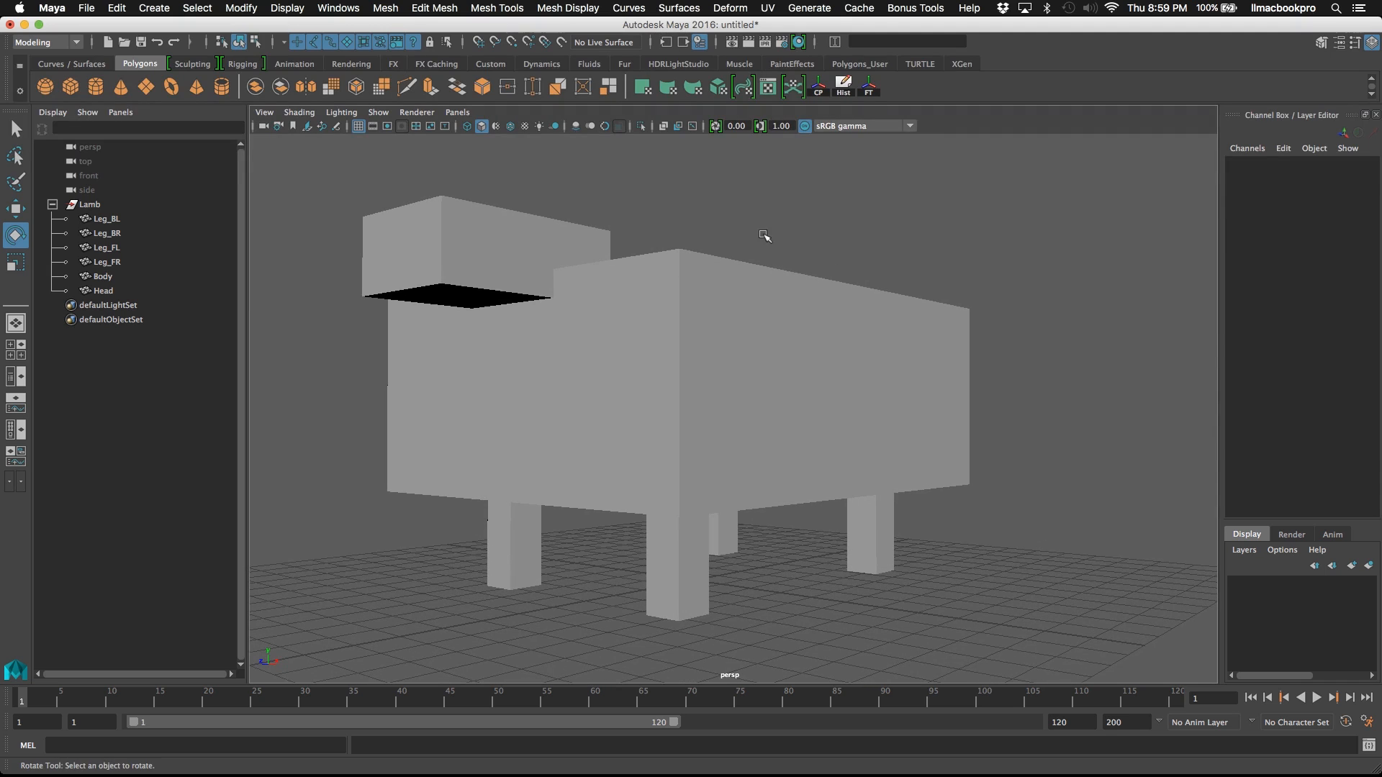
pyautogui.click(525, 262)
pyautogui.click(583, 371)
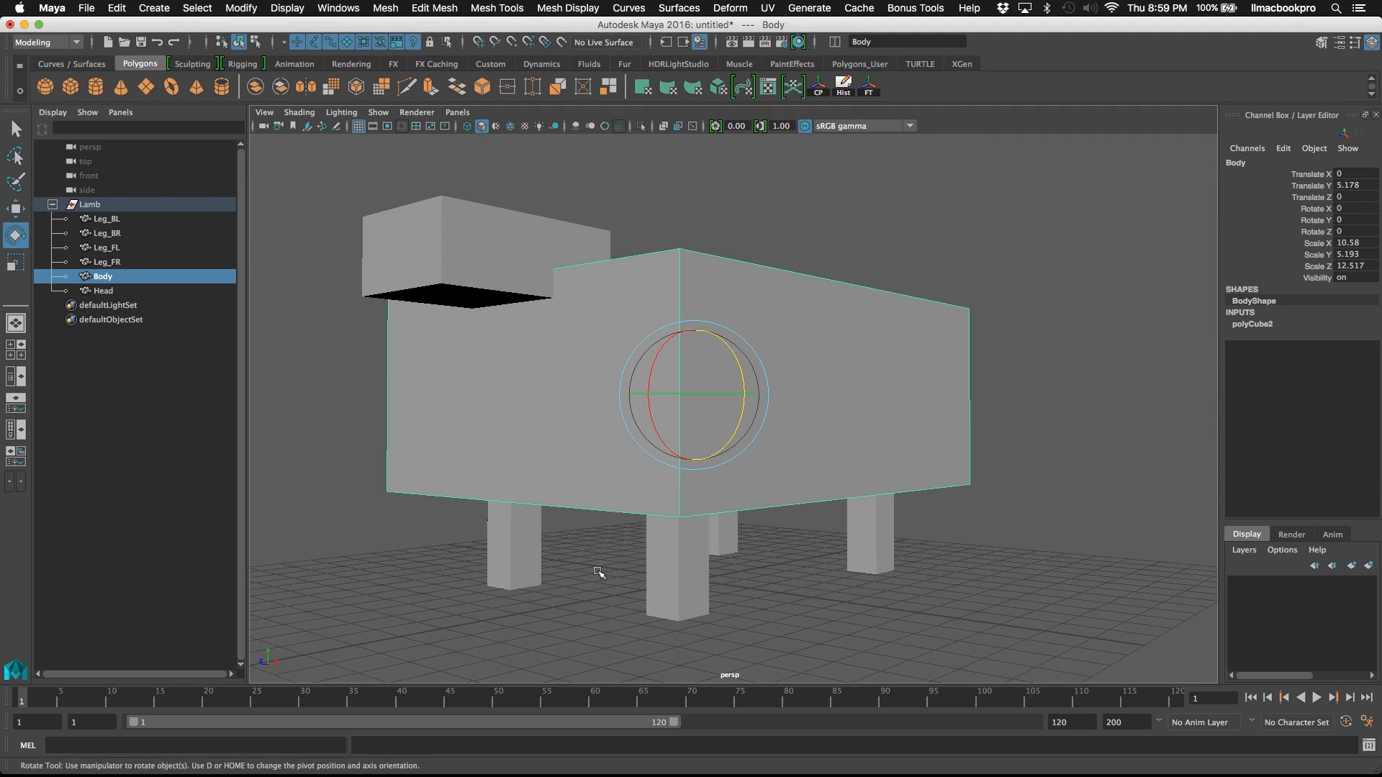
pyautogui.click(688, 580)
pyautogui.click(525, 551)
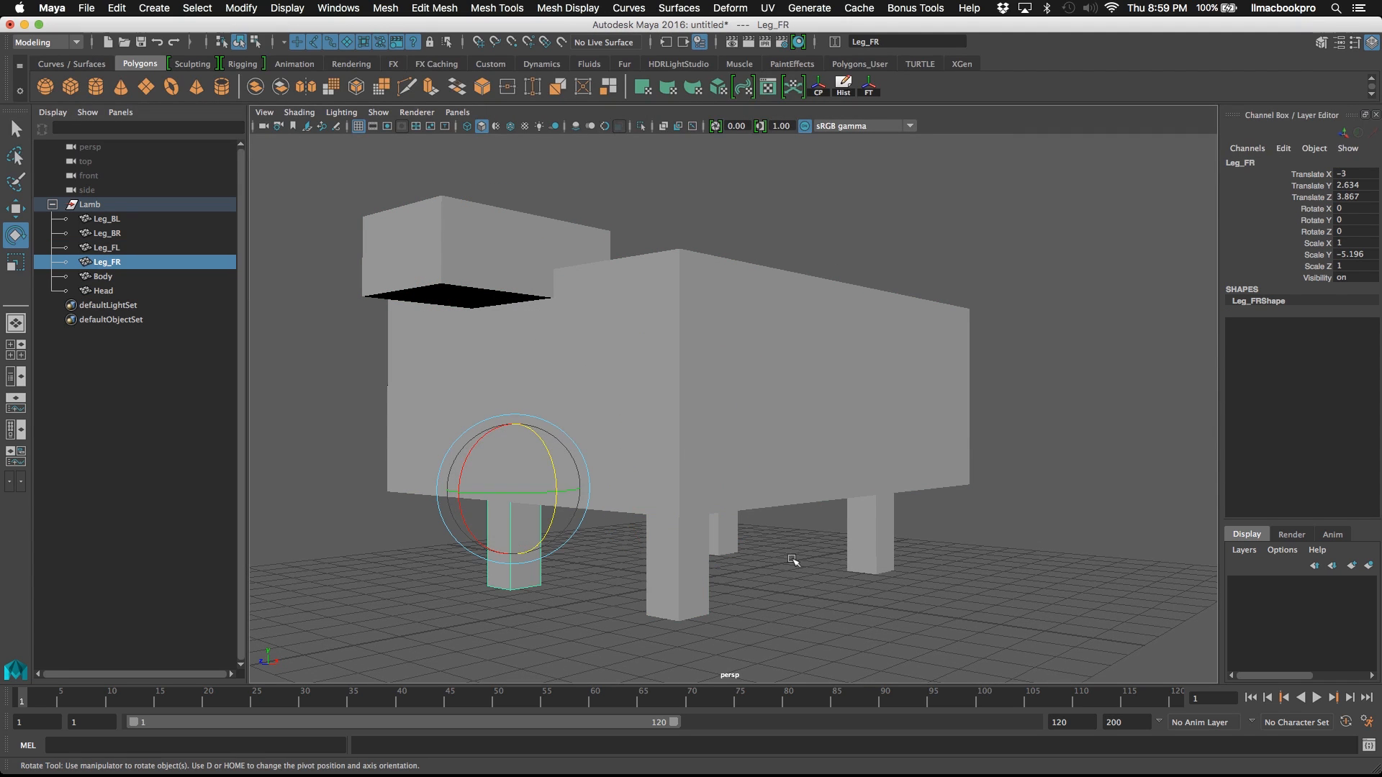
pyautogui.click(870, 533)
pyautogui.click(865, 193)
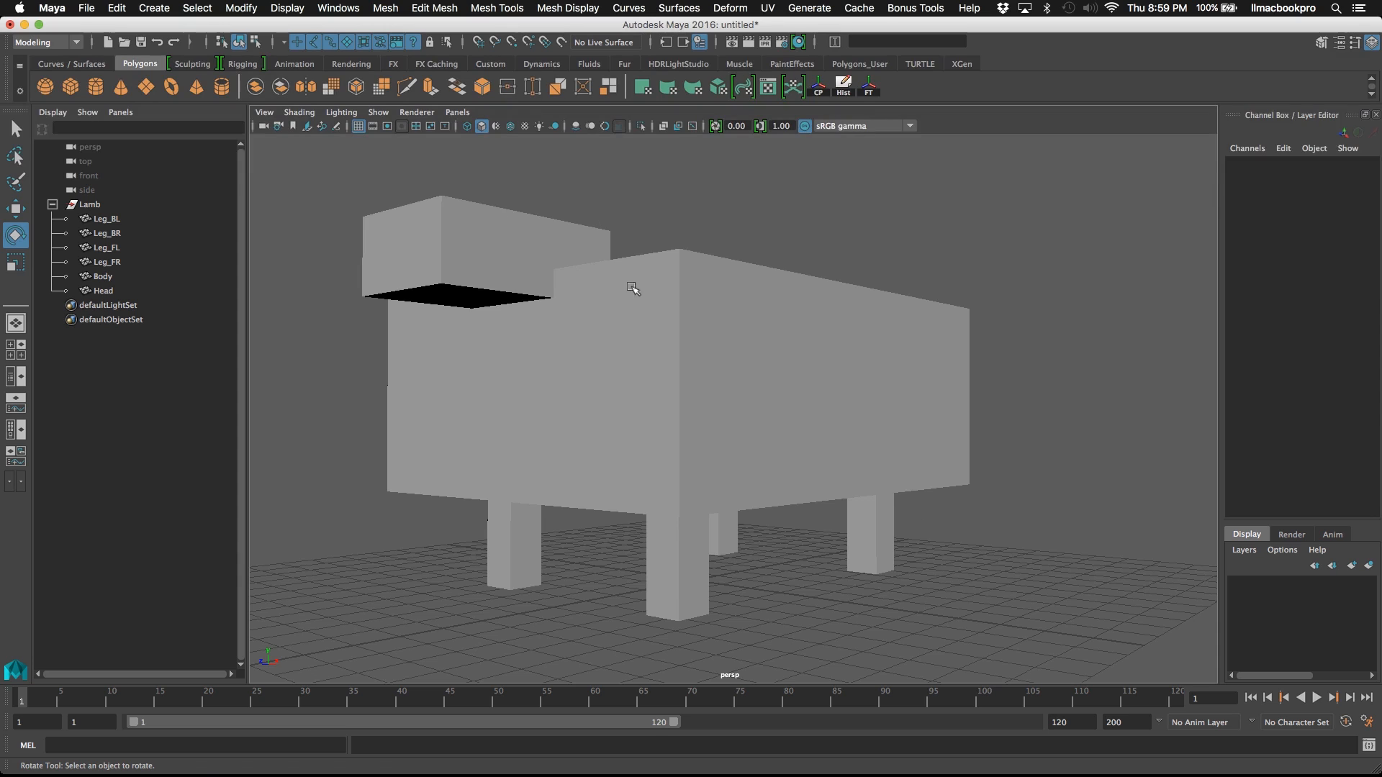
# - Assign a new Lambert material to the front left leg, Leg_FL
pyautogui.keyDown('alt'); pyautogui.moveTo(634, 289); pyautogui.dragTo(758, 314); pyautogui.keyUp('alt')
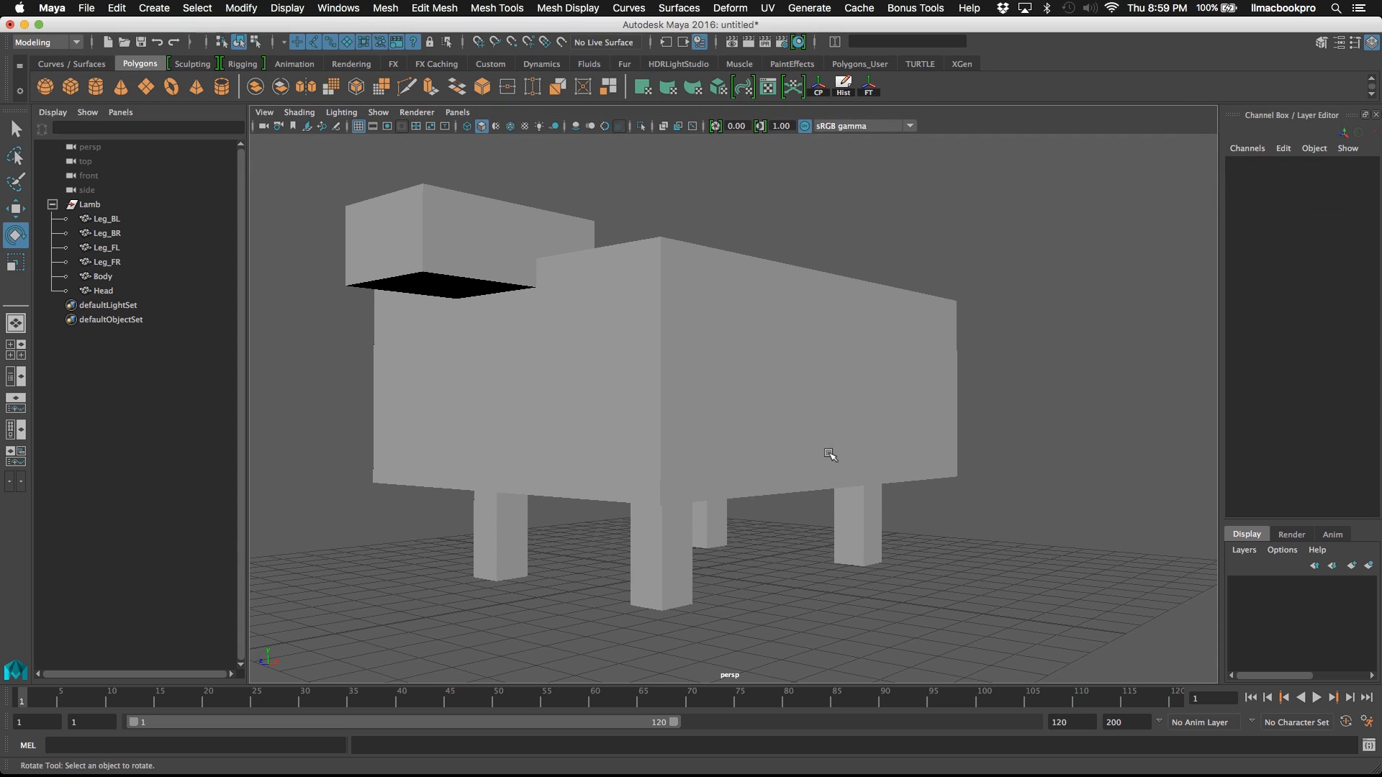
pyautogui.click(660, 551)
pyautogui.rightClick(681, 590)
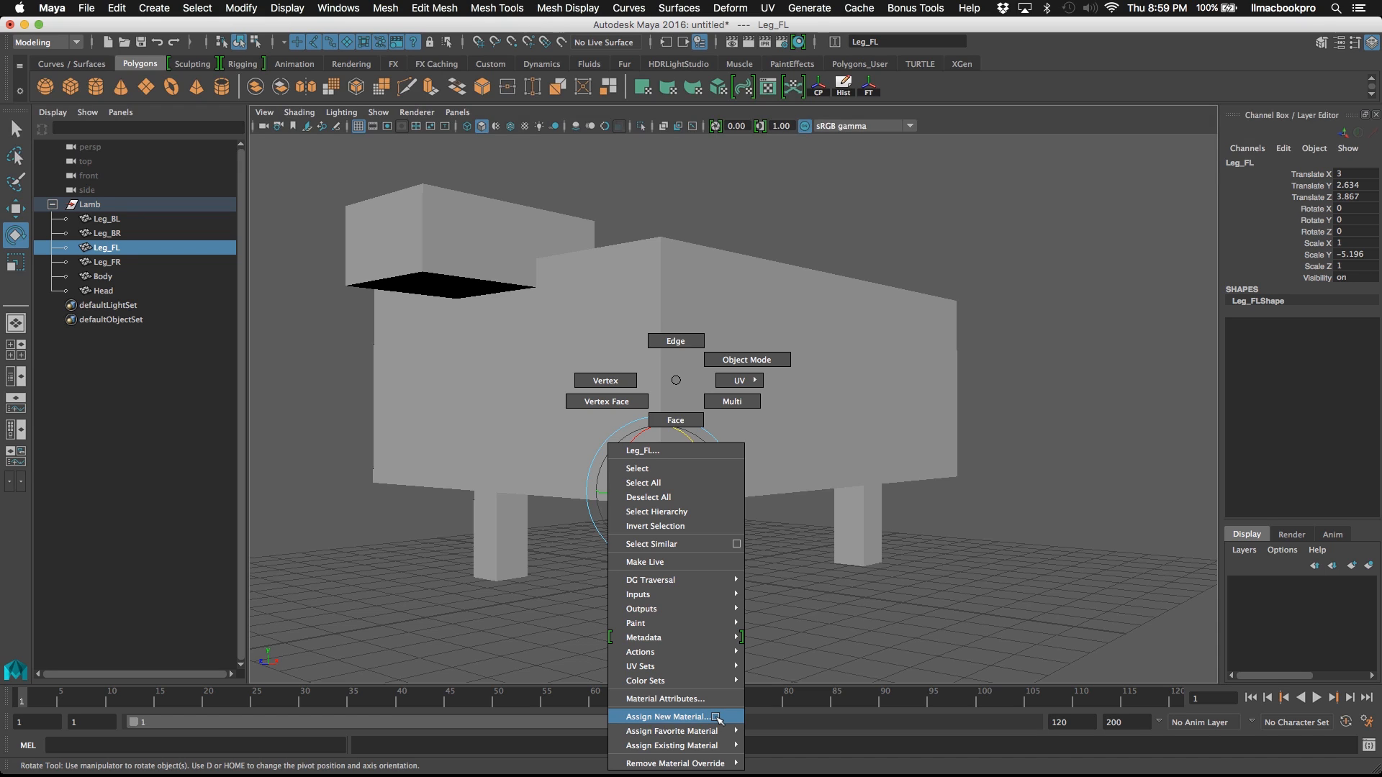
pyautogui.moveTo(678, 731)
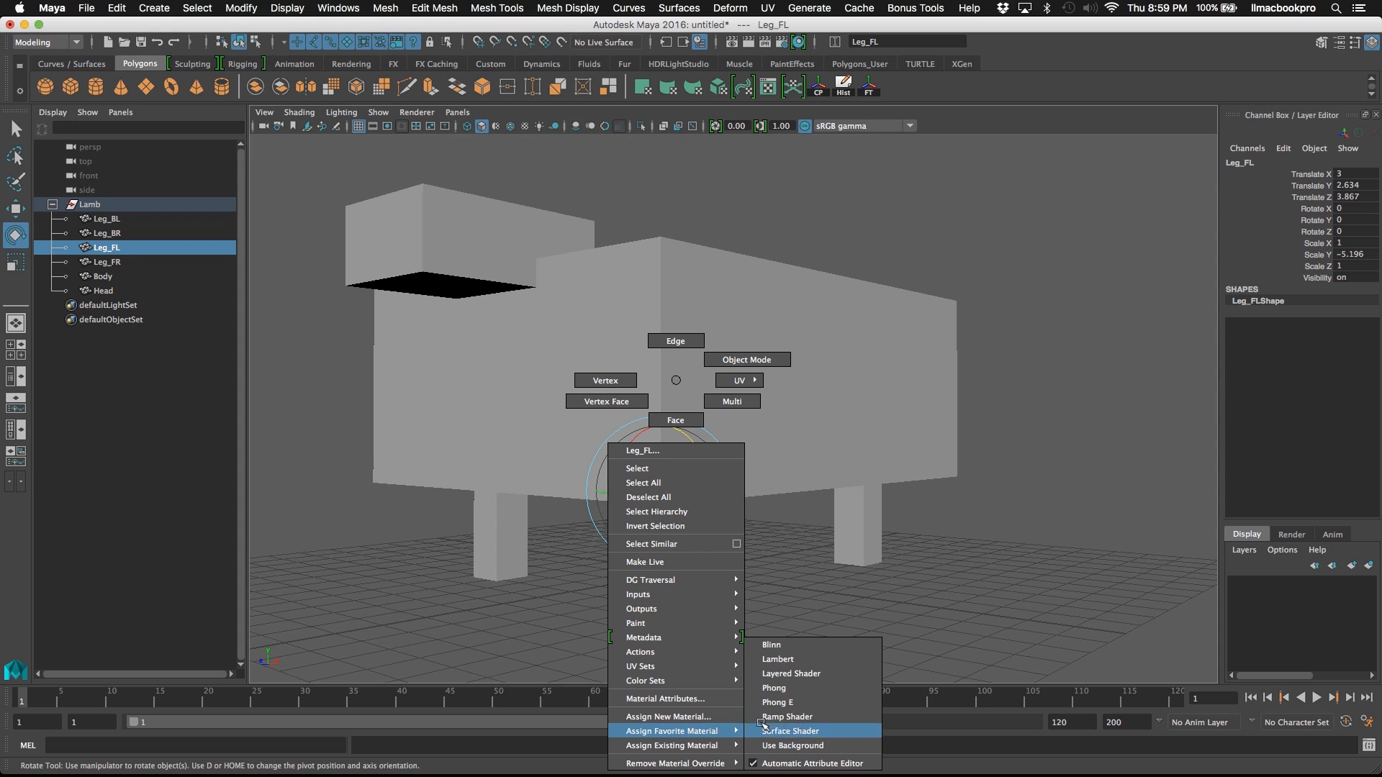
pyautogui.click(811, 660)
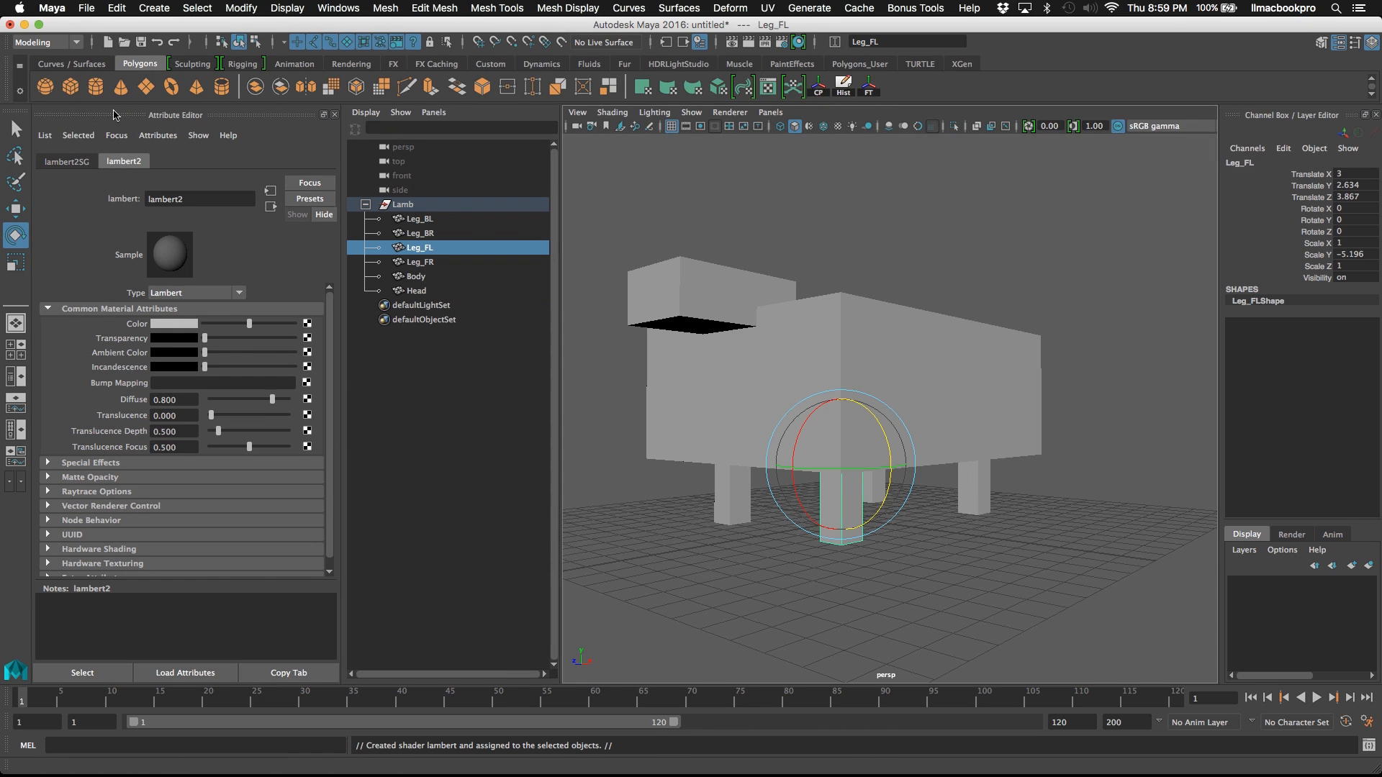
# - Dock the Attribute Editor together with the Channel Box, toggle between the two and leave the Attribute Editor showing
pyautogui.moveTo(113, 113); pyautogui.dragTo(1315, 153)
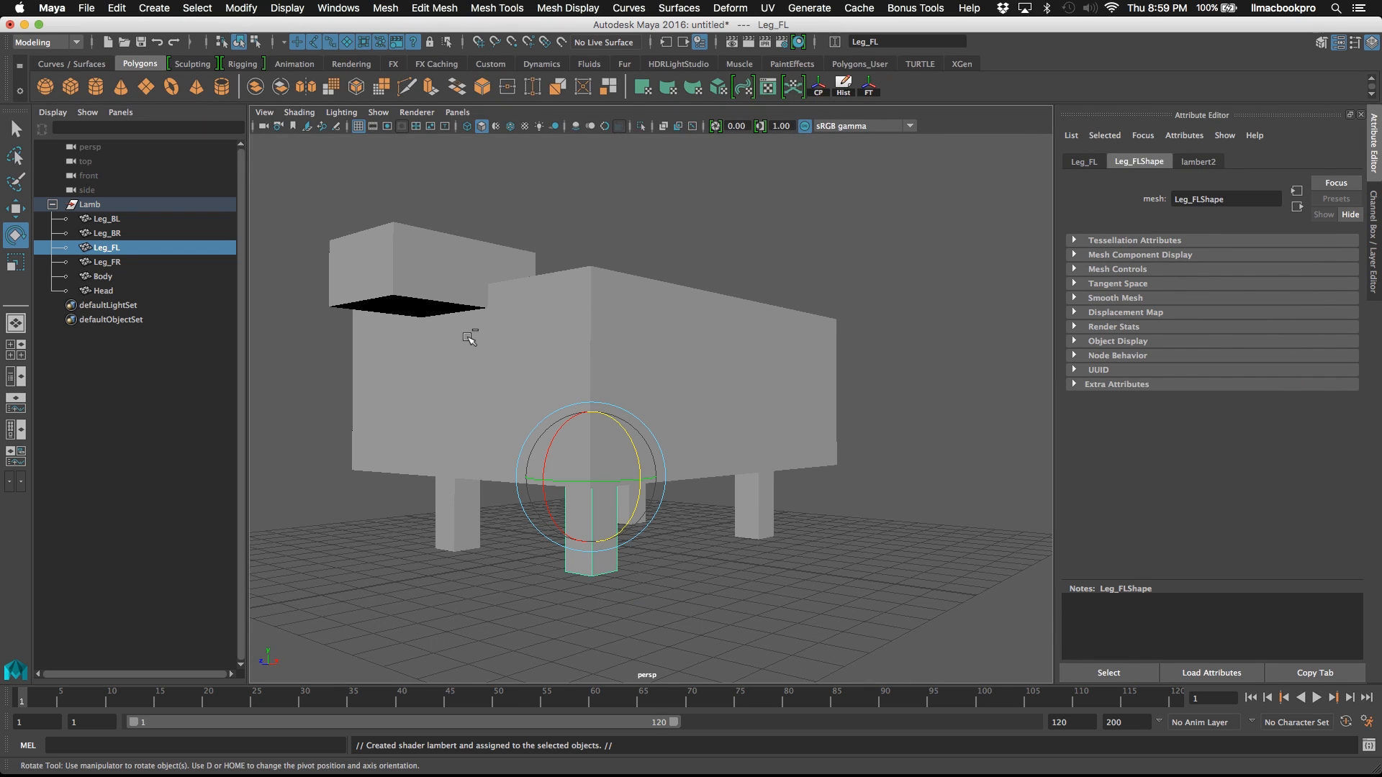
pyautogui.hotkey('ctrl', 'a')
pyautogui.hotkey('ctrl', 'a')
pyautogui.hotkey('ctrl', 'a')
pyautogui.hotkey('ctrl', 'a')
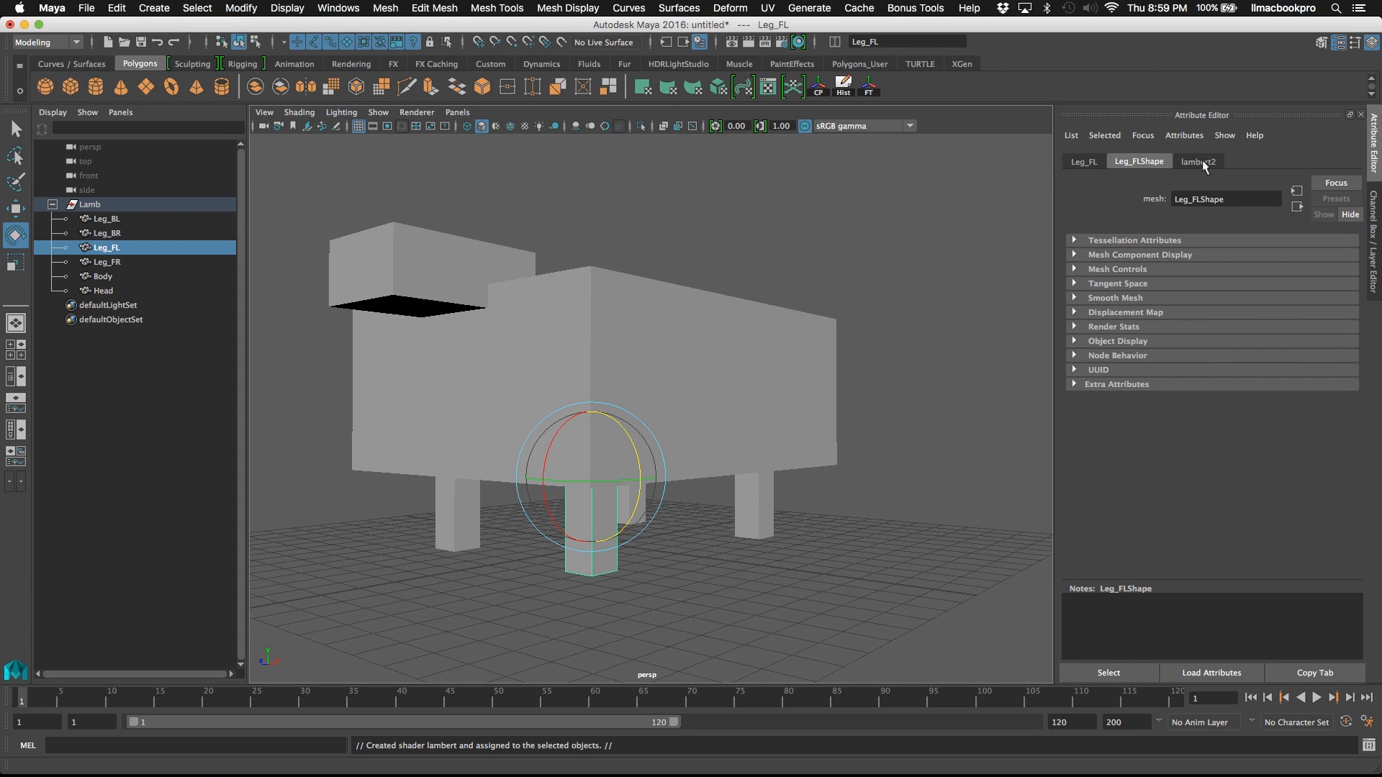
# - Set the color of the front left leg's lambert2 material to black
pyautogui.click(1202, 160)
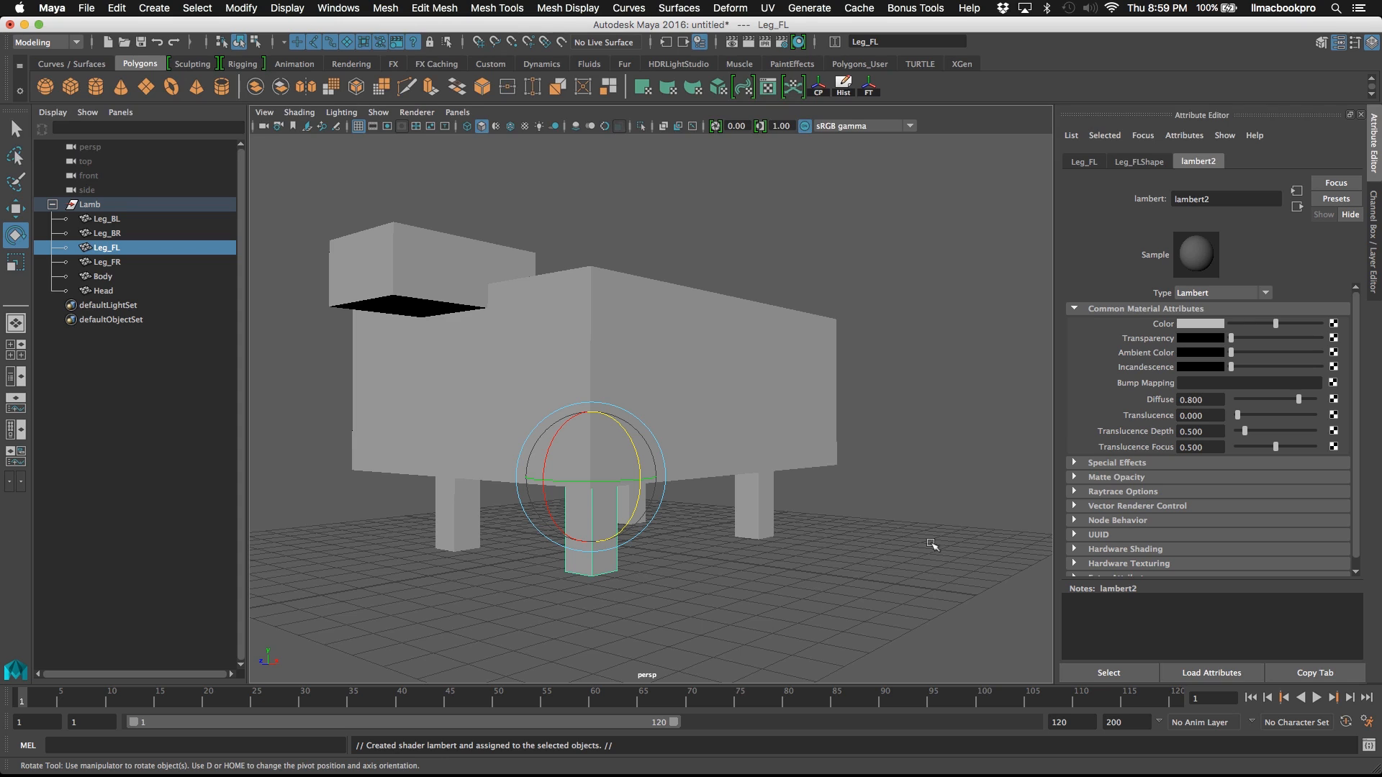
pyautogui.click(1208, 324)
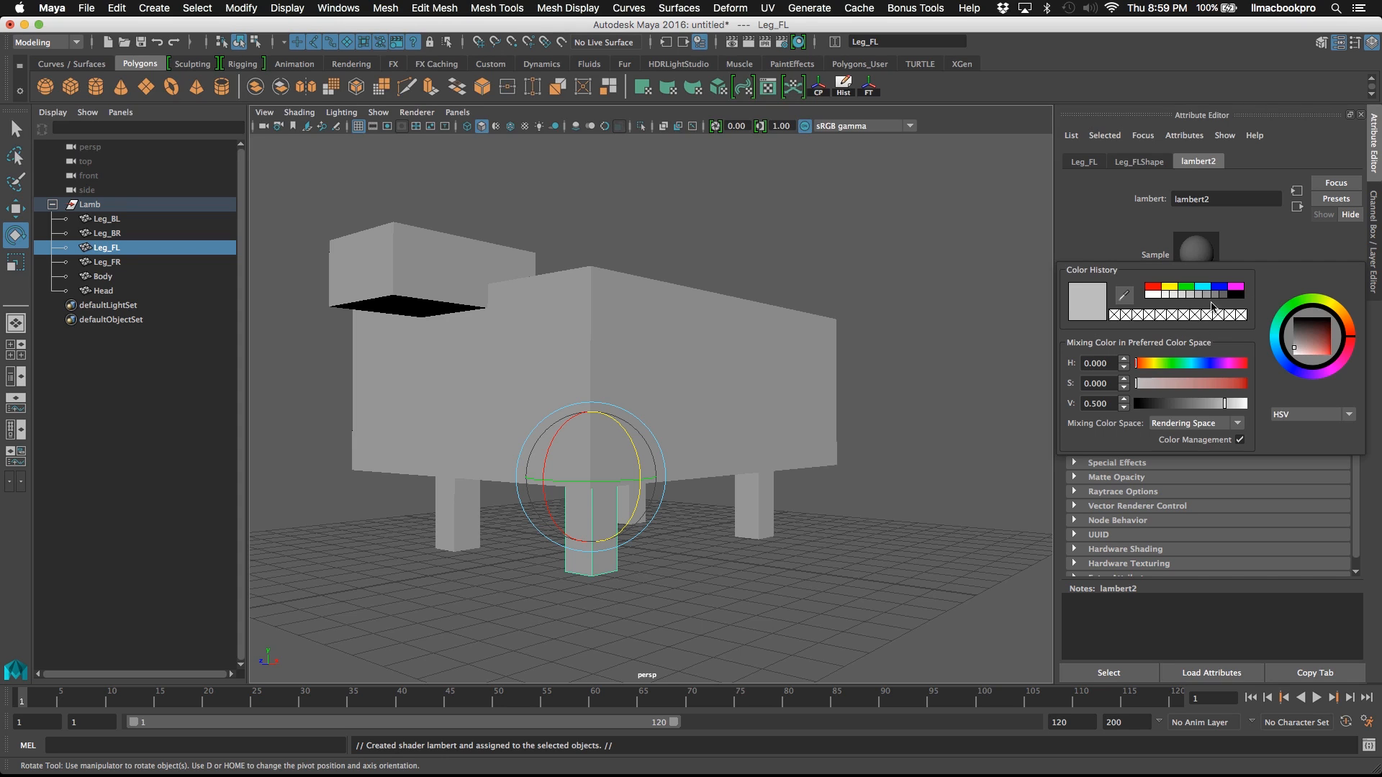
pyautogui.click(1237, 297)
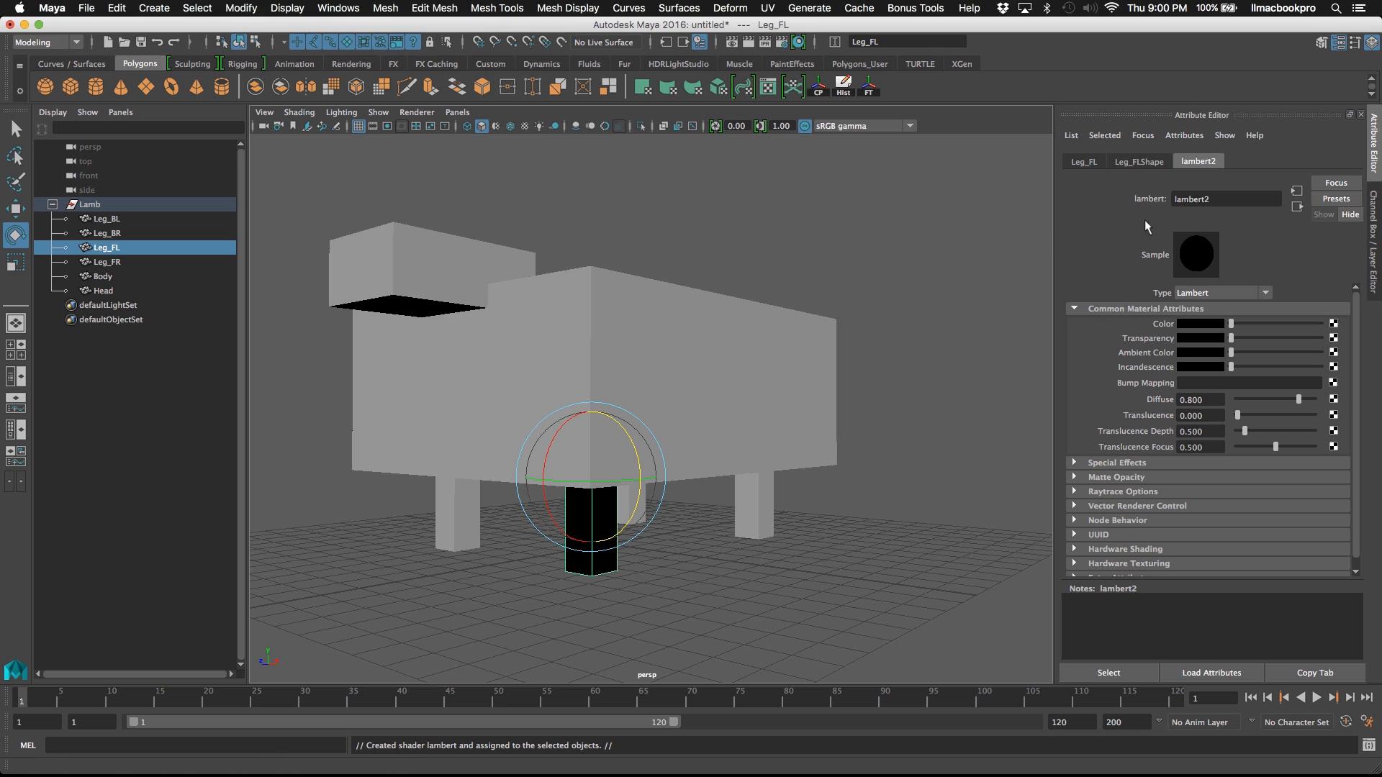
# - Rename the lambert2 material as Black and clear the selection
pyautogui.moveTo(1243, 199); pyautogui.dragTo(1124, 225)
pyautogui.press('BackSpace')
pyautogui.write('Black')
pyautogui.press('Return')
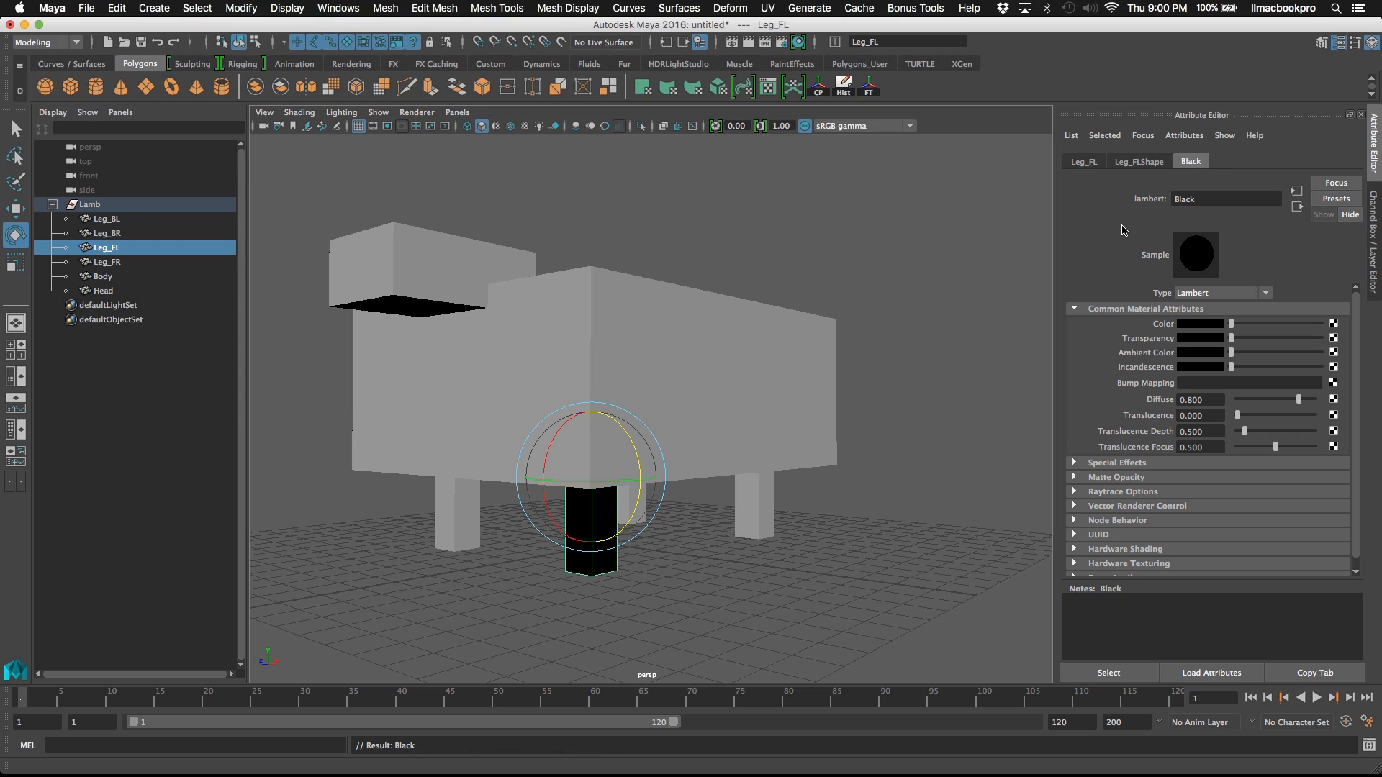
pyautogui.click(827, 549)
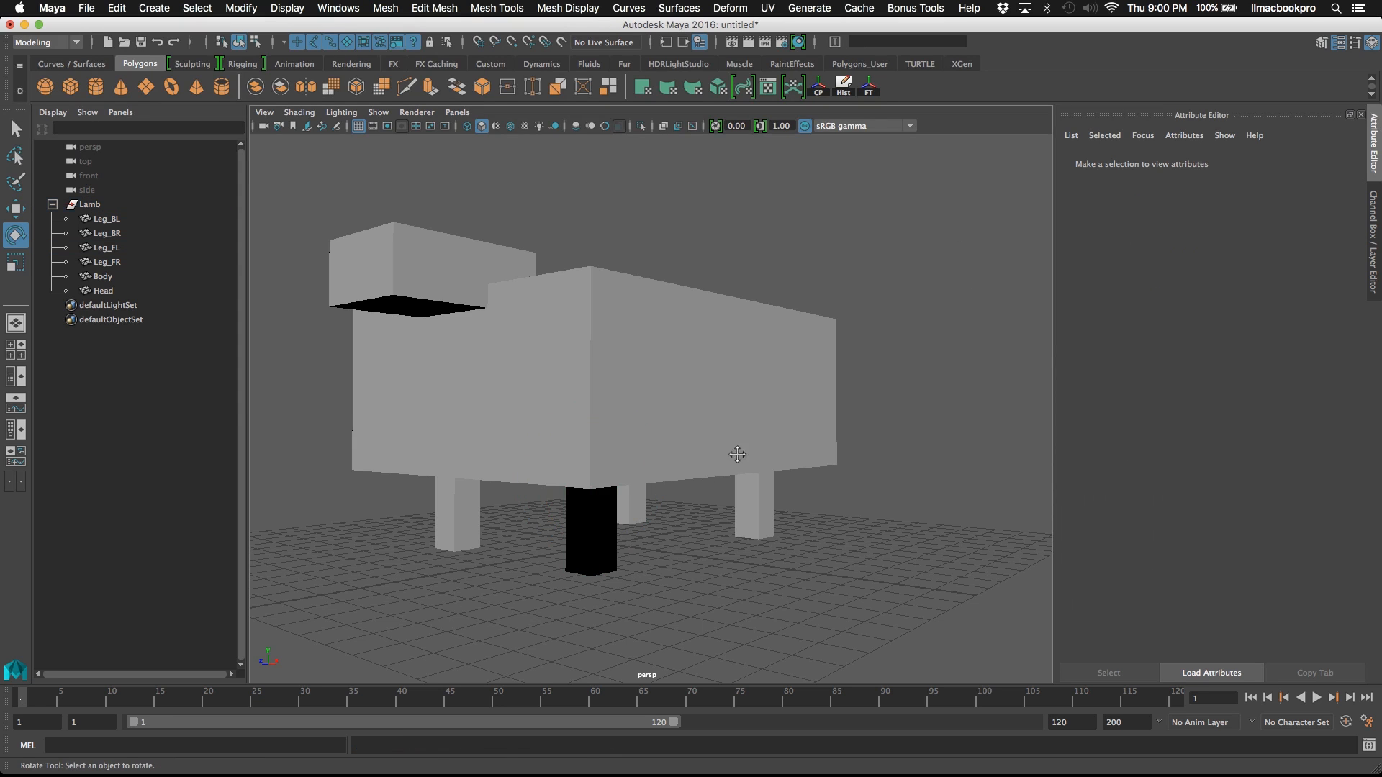
pyautogui.keyDown('alt'); pyautogui.moveTo(740, 457); pyautogui.dragTo(731, 349); pyautogui.keyUp('alt')
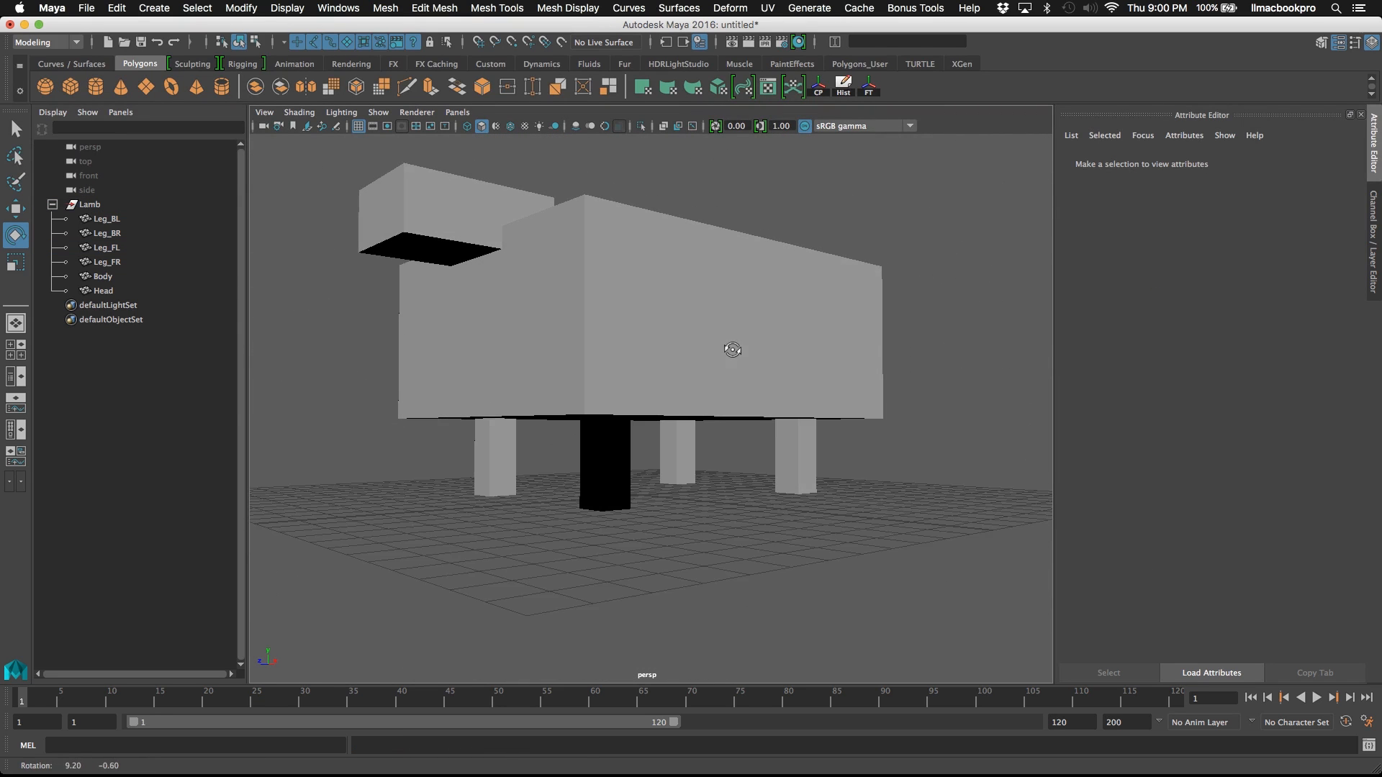
# - Assign the existing Black material to the lamb's head
pyautogui.keyDown('alt'); pyautogui.moveTo(754, 398); pyautogui.dragTo(749, 436, button='middle'); pyautogui.keyUp('alt')
pyautogui.scroll(-1, 761, 443)
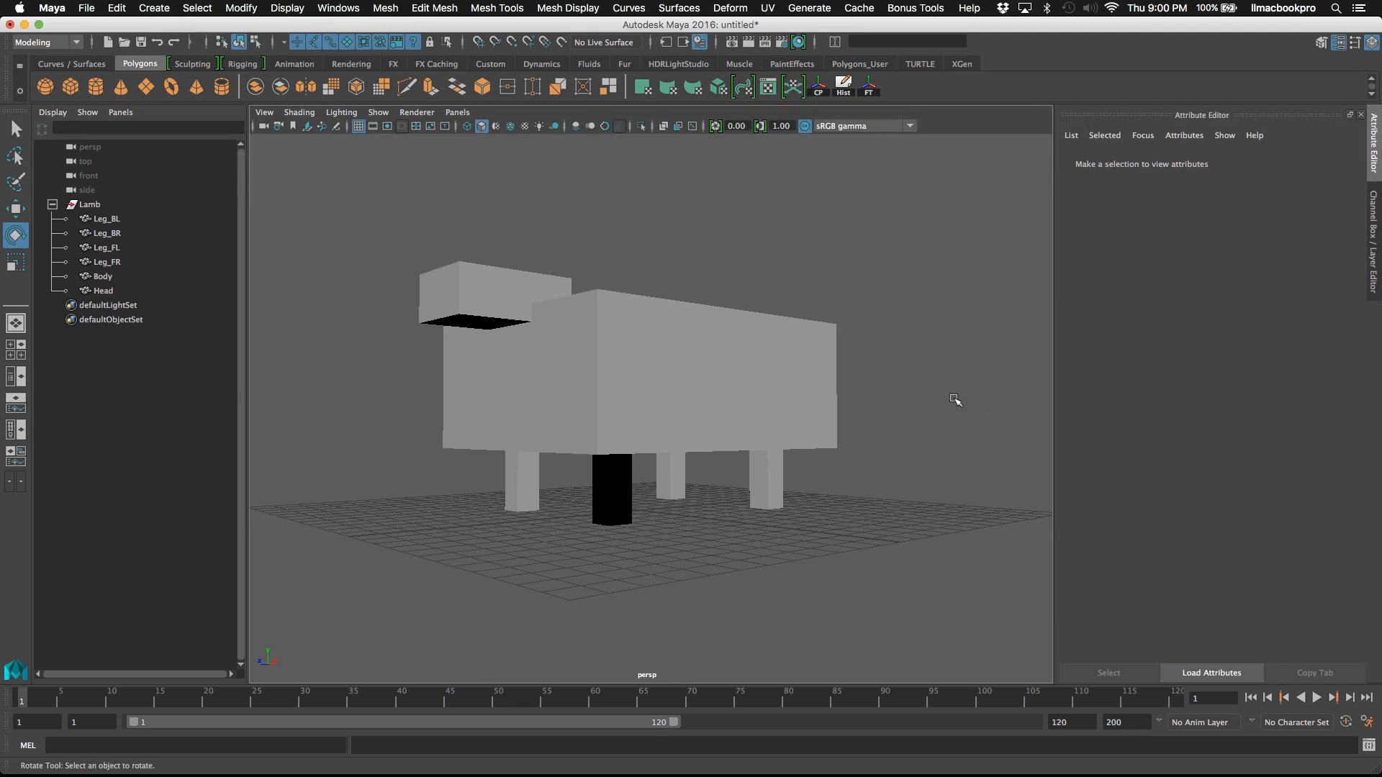
pyautogui.scroll(1, 907, 461)
pyautogui.click(403, 247)
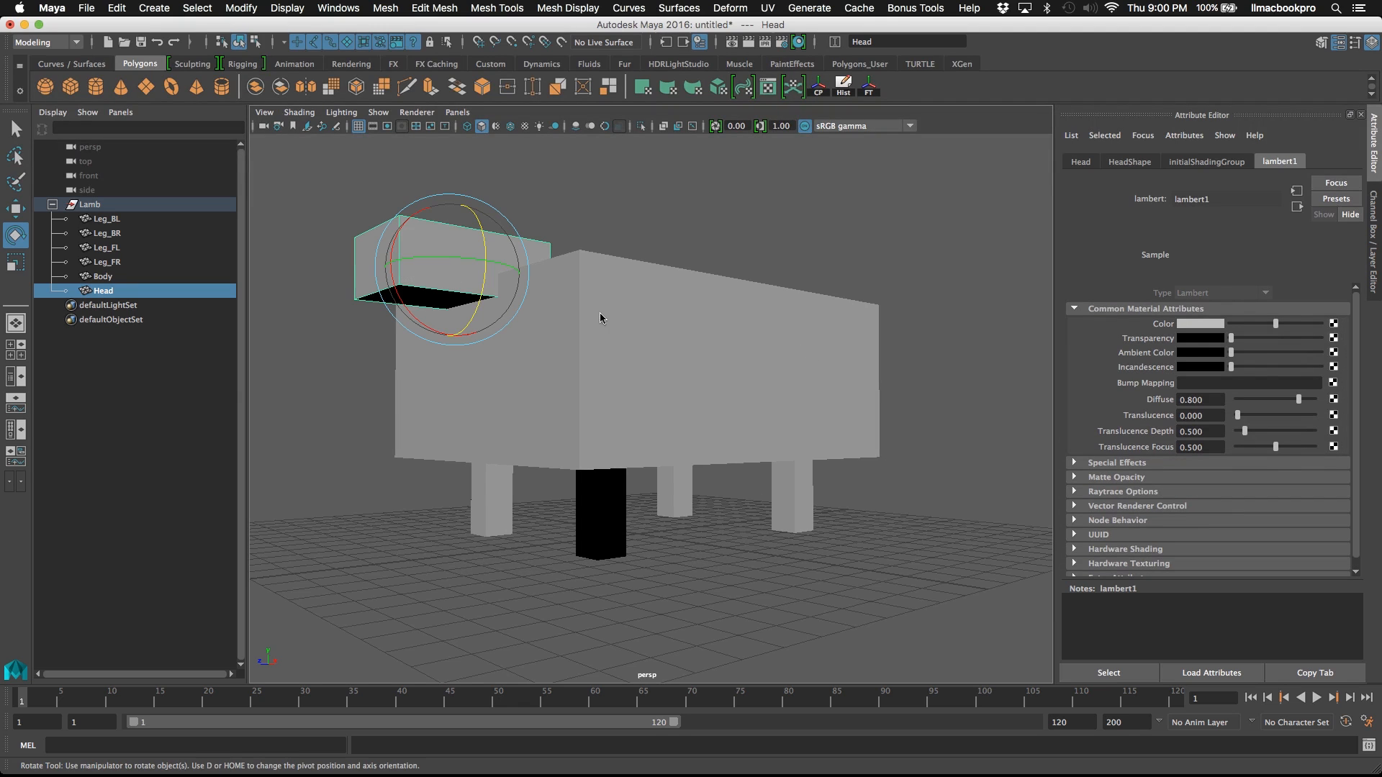
pyautogui.moveTo(371, 239); pyautogui.dragTo(387, 607, button='right')
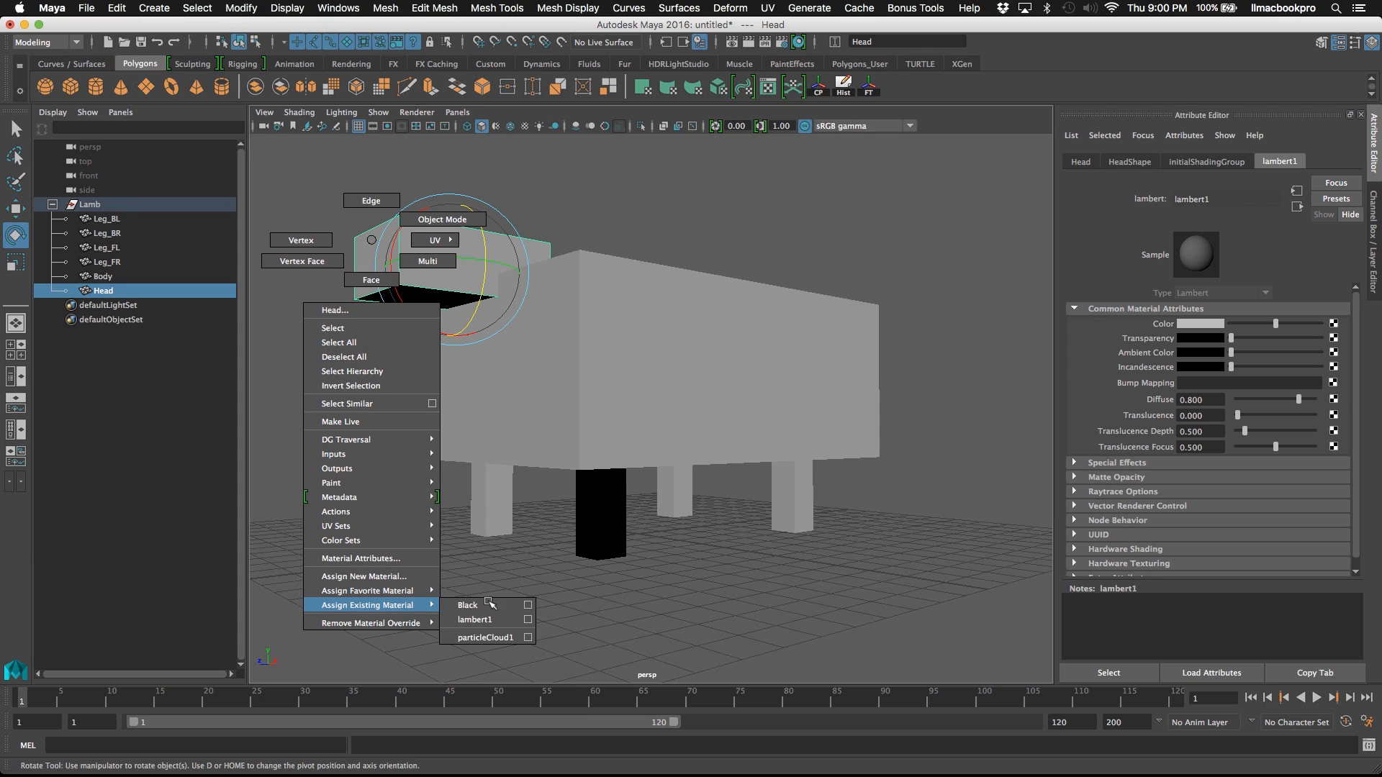
pyautogui.moveTo(489, 603); pyautogui.dragTo(490, 604, button='right')
pyautogui.click(495, 510)
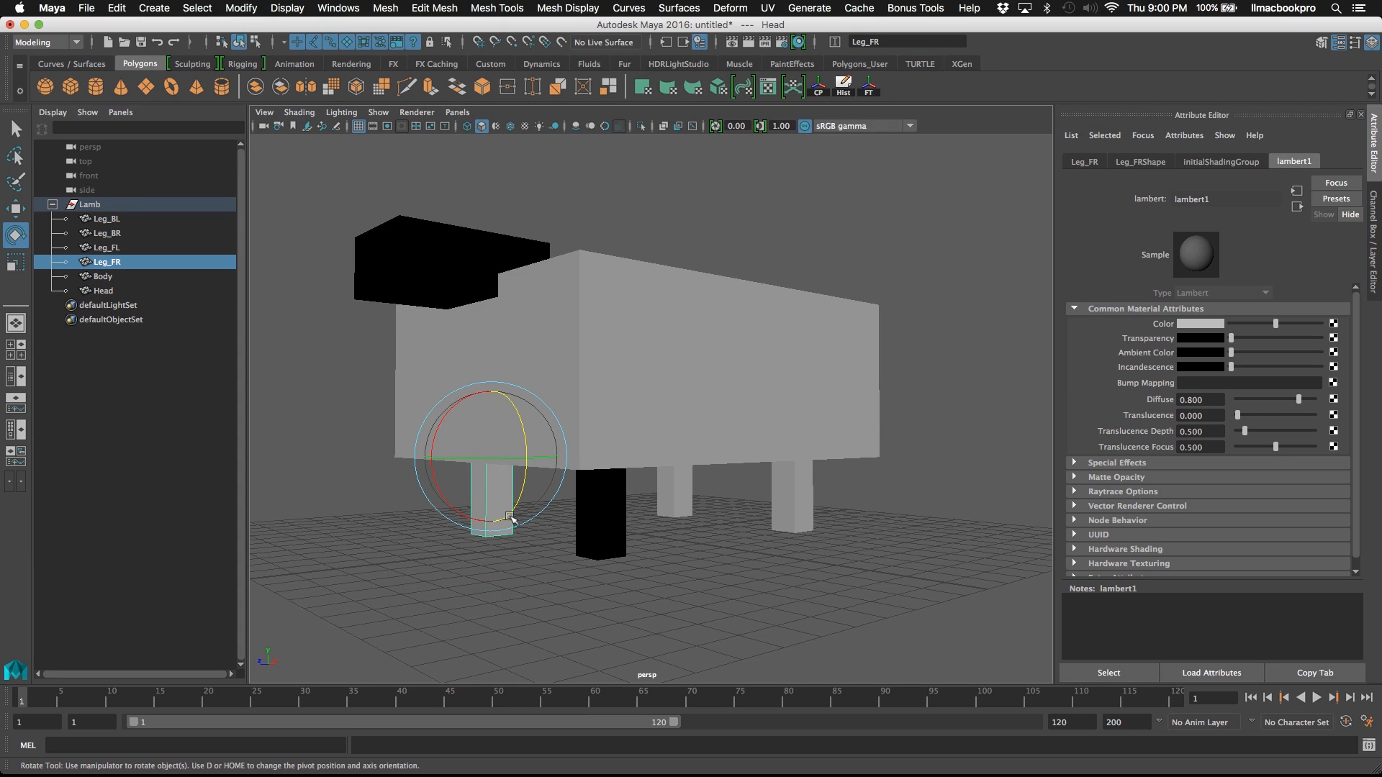
pyautogui.rightClick(484, 486)
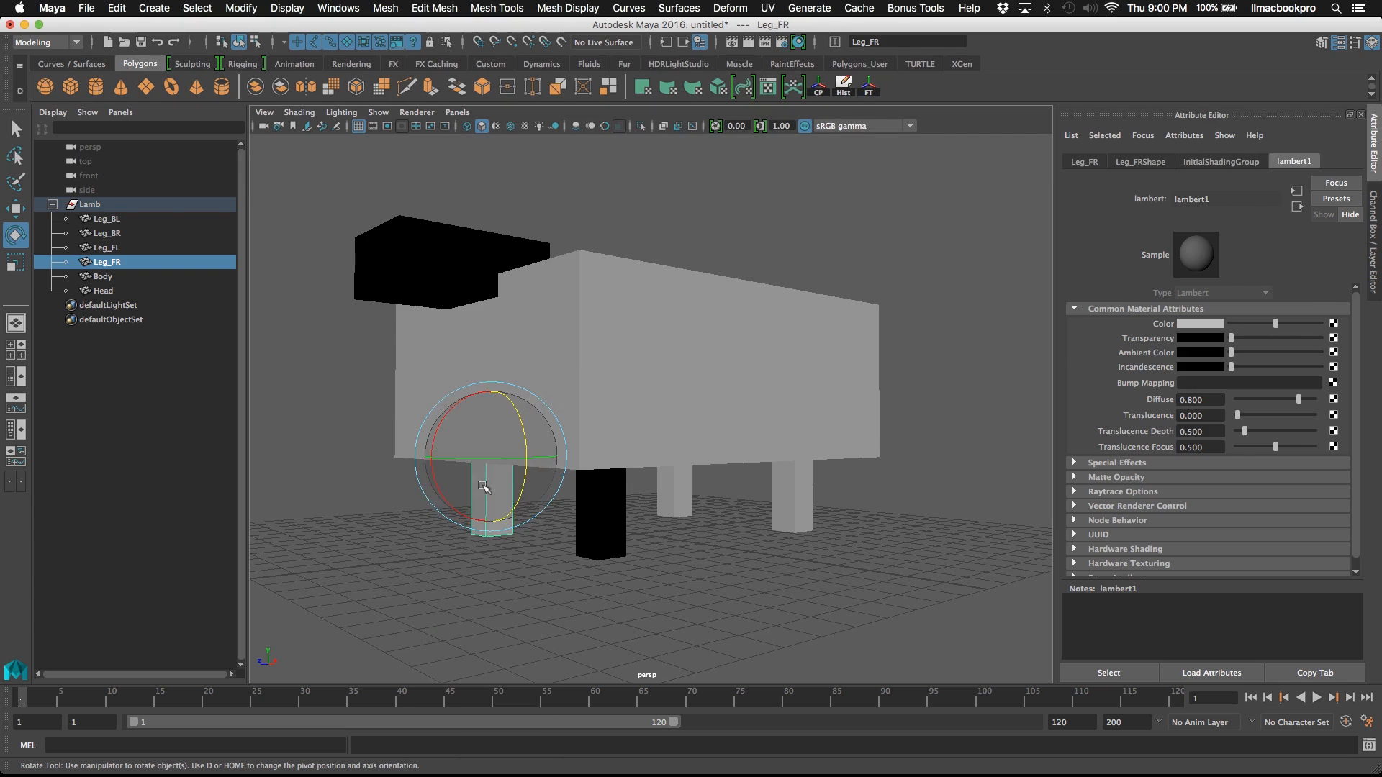
pyautogui.press('Up')
pyautogui.click(782, 570)
# - Assign the existing Black material to the three remaining legs, Leg_BR, Leg_BL and Leg_FR, together and clear the selection
pyautogui.click(677, 500)
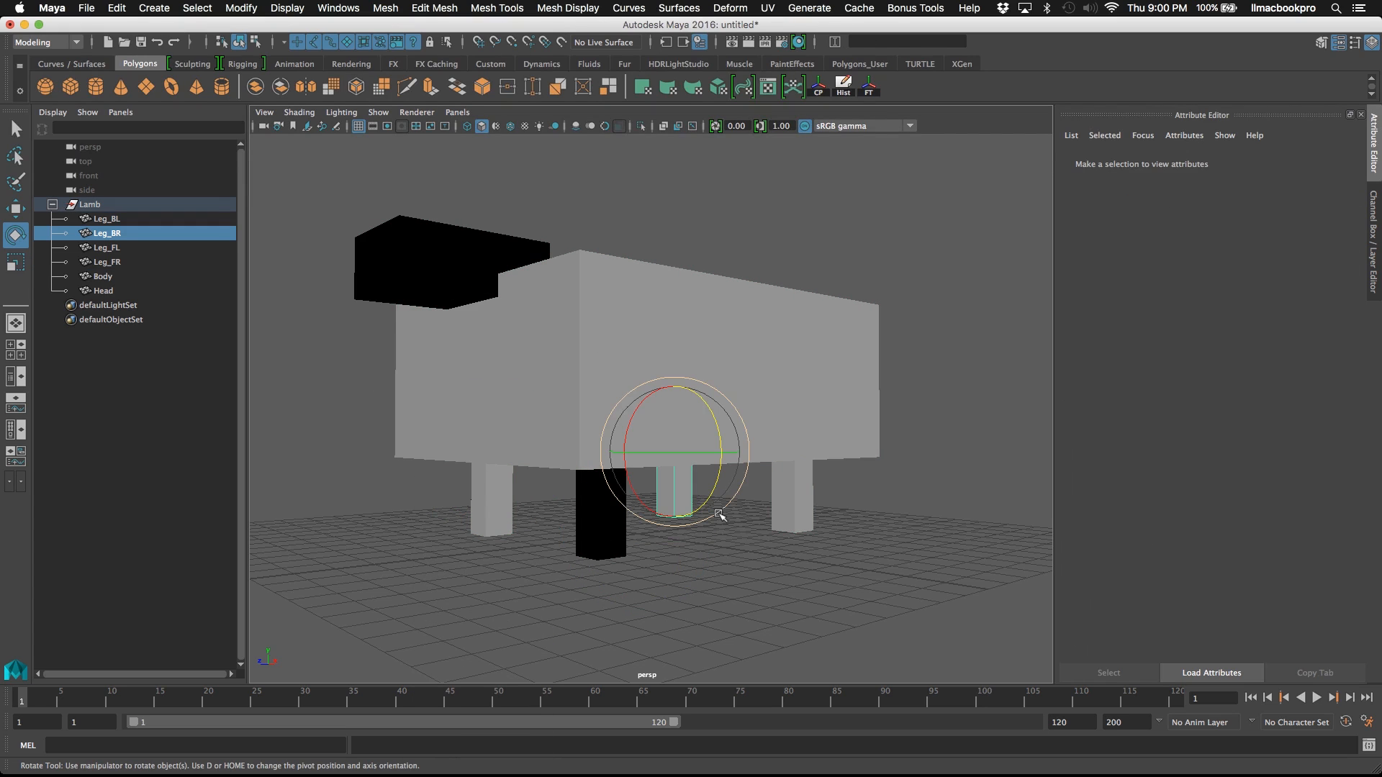
pyautogui.keyDown('shift'); pyautogui.click(796, 507); pyautogui.keyUp('shift')
pyautogui.keyDown('shift'); pyautogui.click(486, 510); pyautogui.keyUp('shift')
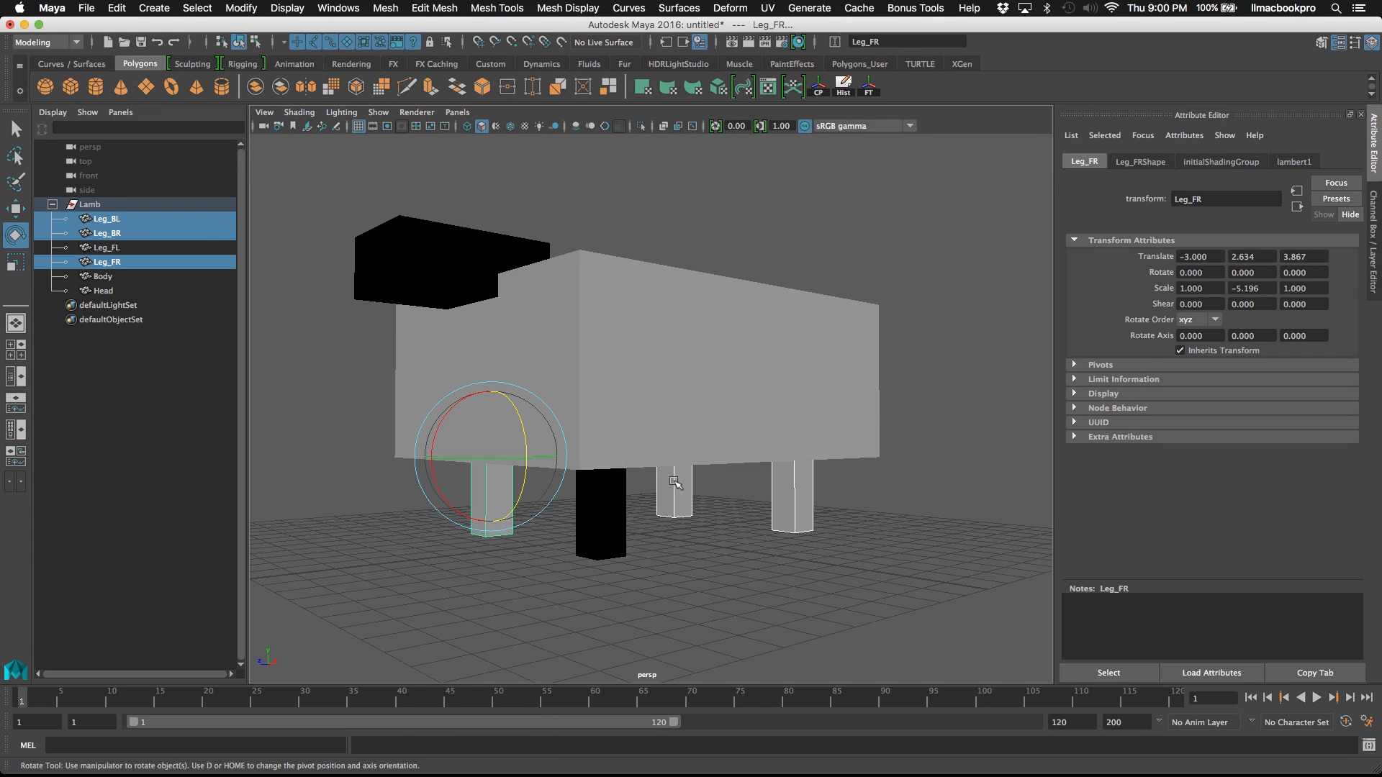
pyautogui.moveTo(677, 484); pyautogui.dragTo(792, 732, button='right')
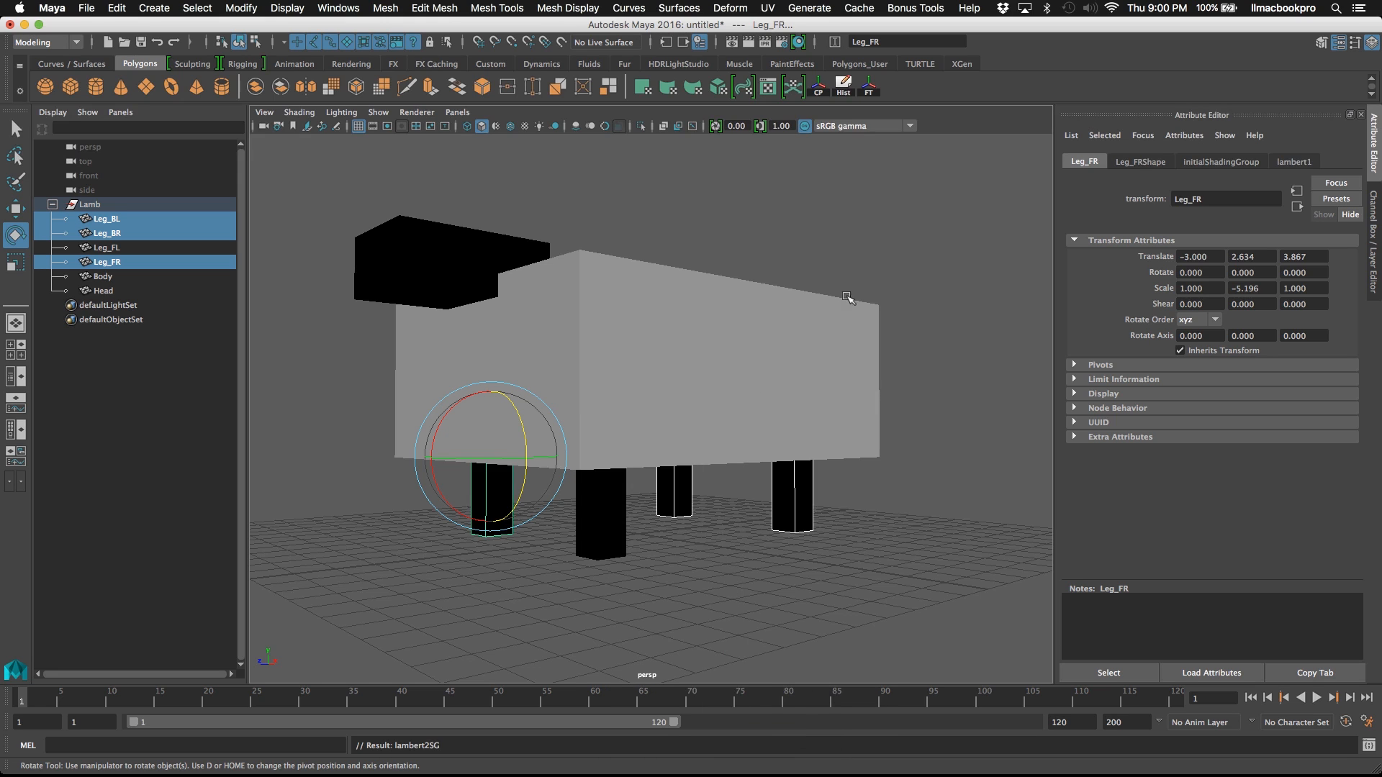
pyautogui.click(863, 250)
# - Assign a new Lambert material to the lamb's body
pyautogui.scroll(-5, 780, 299)
pyautogui.keyDown('alt'); pyautogui.moveTo(775, 302); pyautogui.dragTo(675, 335); pyautogui.keyUp('alt')
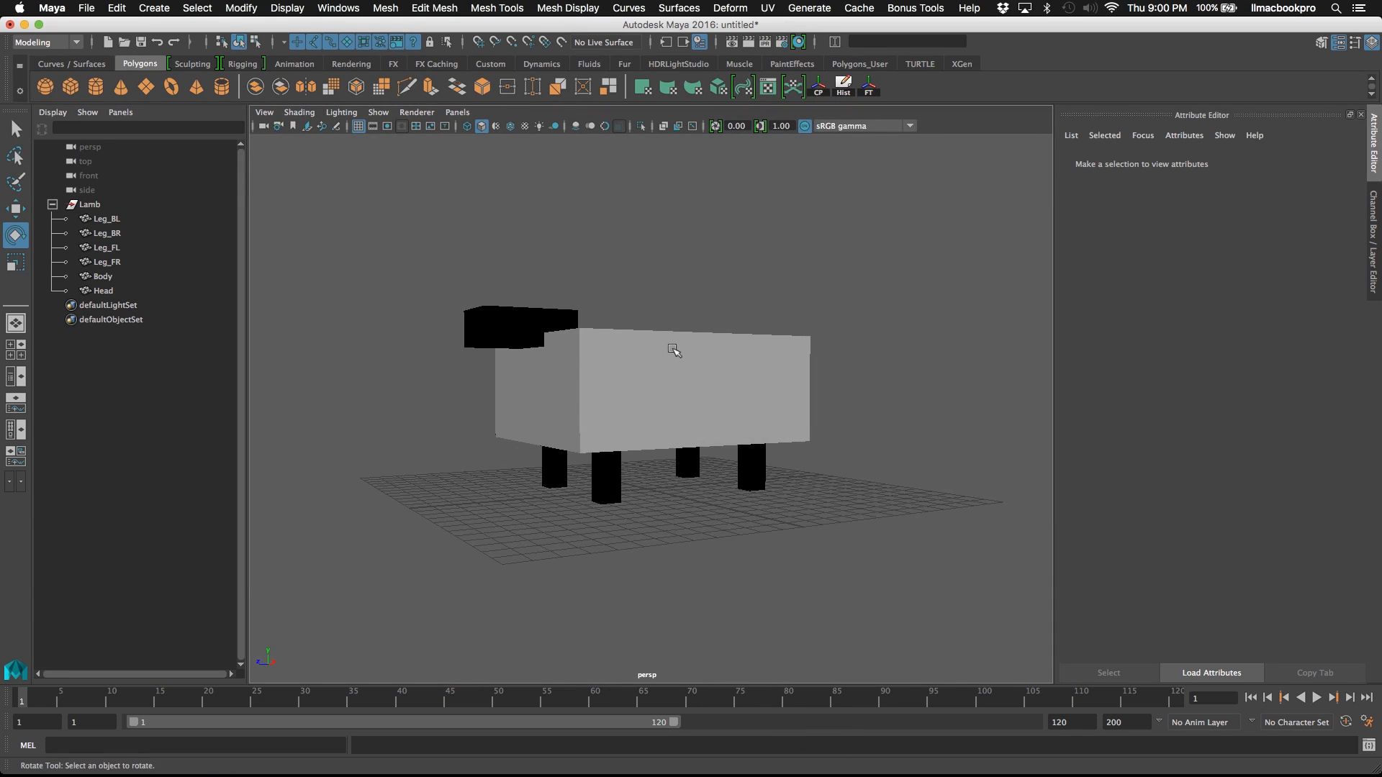
pyautogui.click(674, 351)
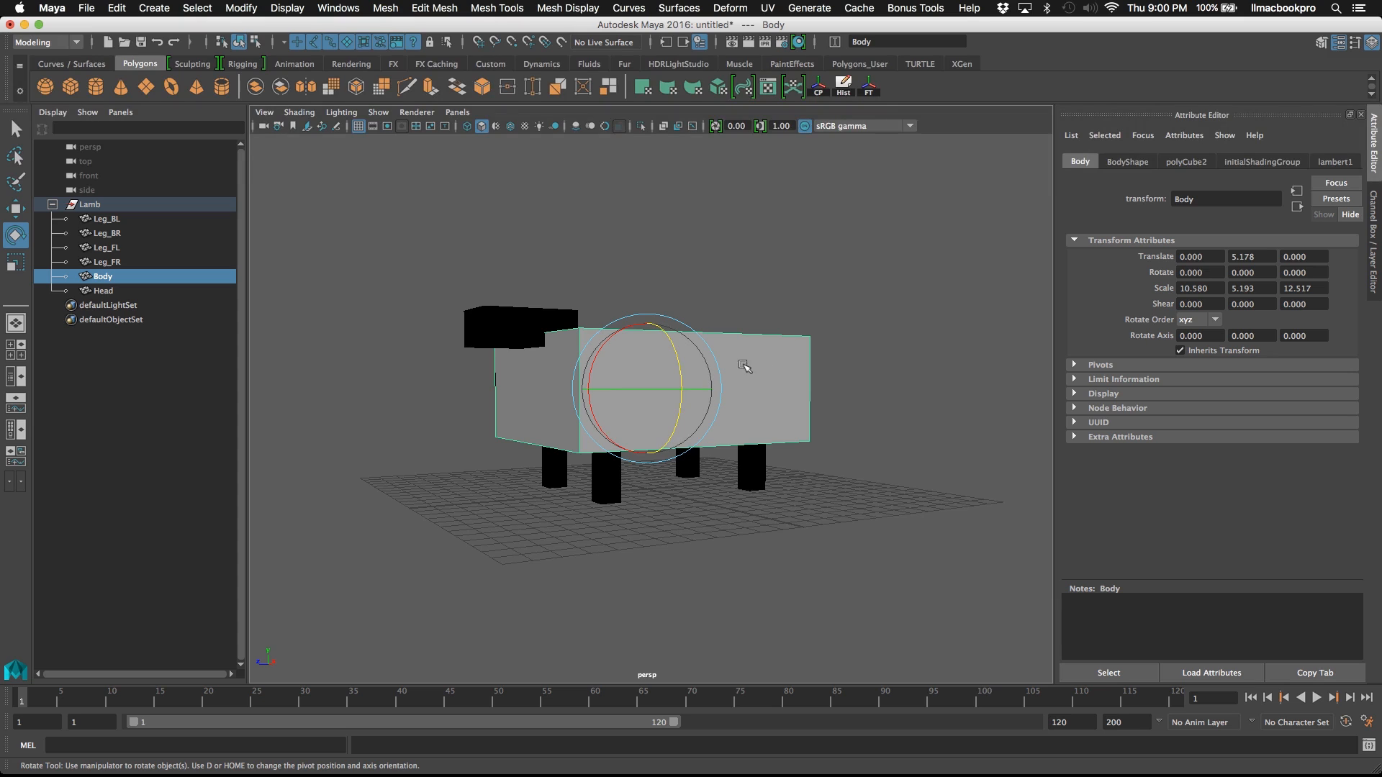
pyautogui.moveTo(751, 352); pyautogui.dragTo(781, 707, button='right')
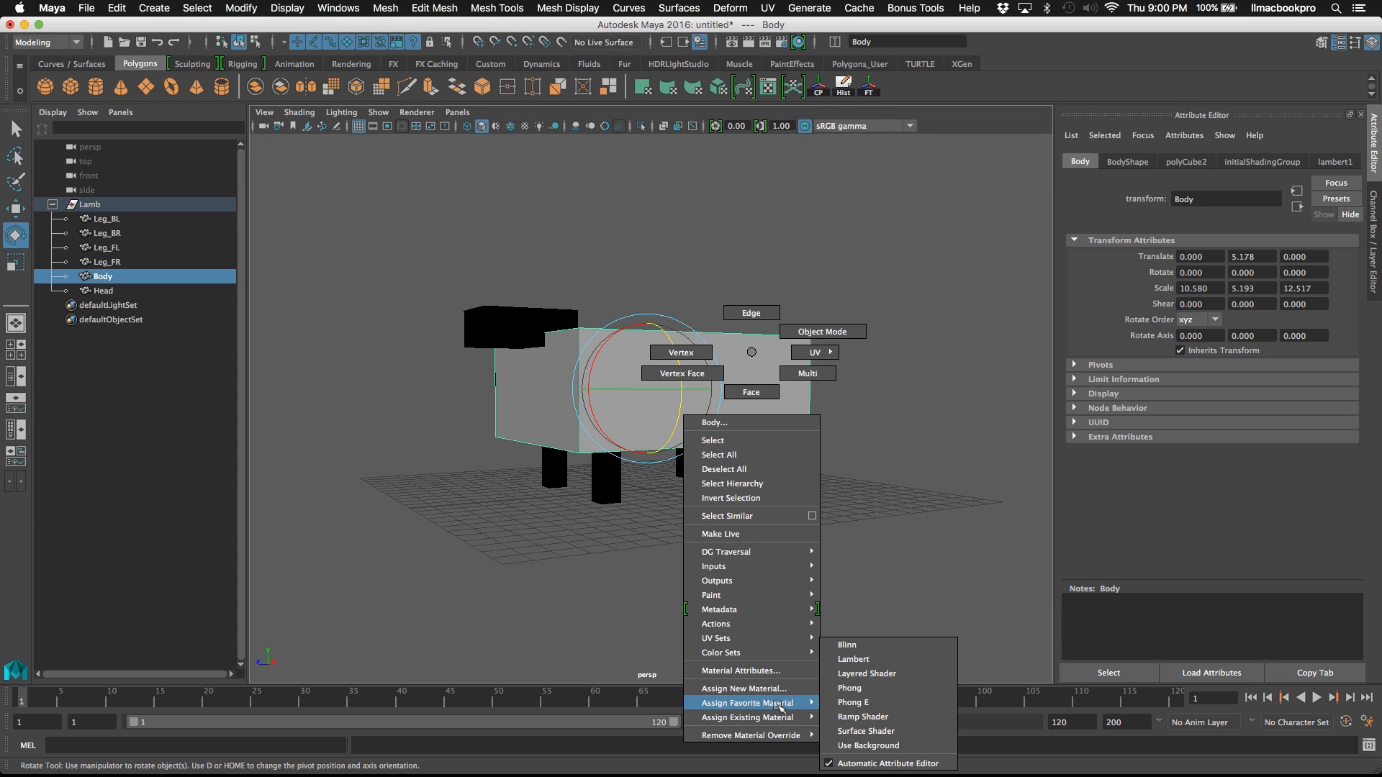
pyautogui.moveTo(904, 691); pyautogui.dragTo(890, 657, button='right')
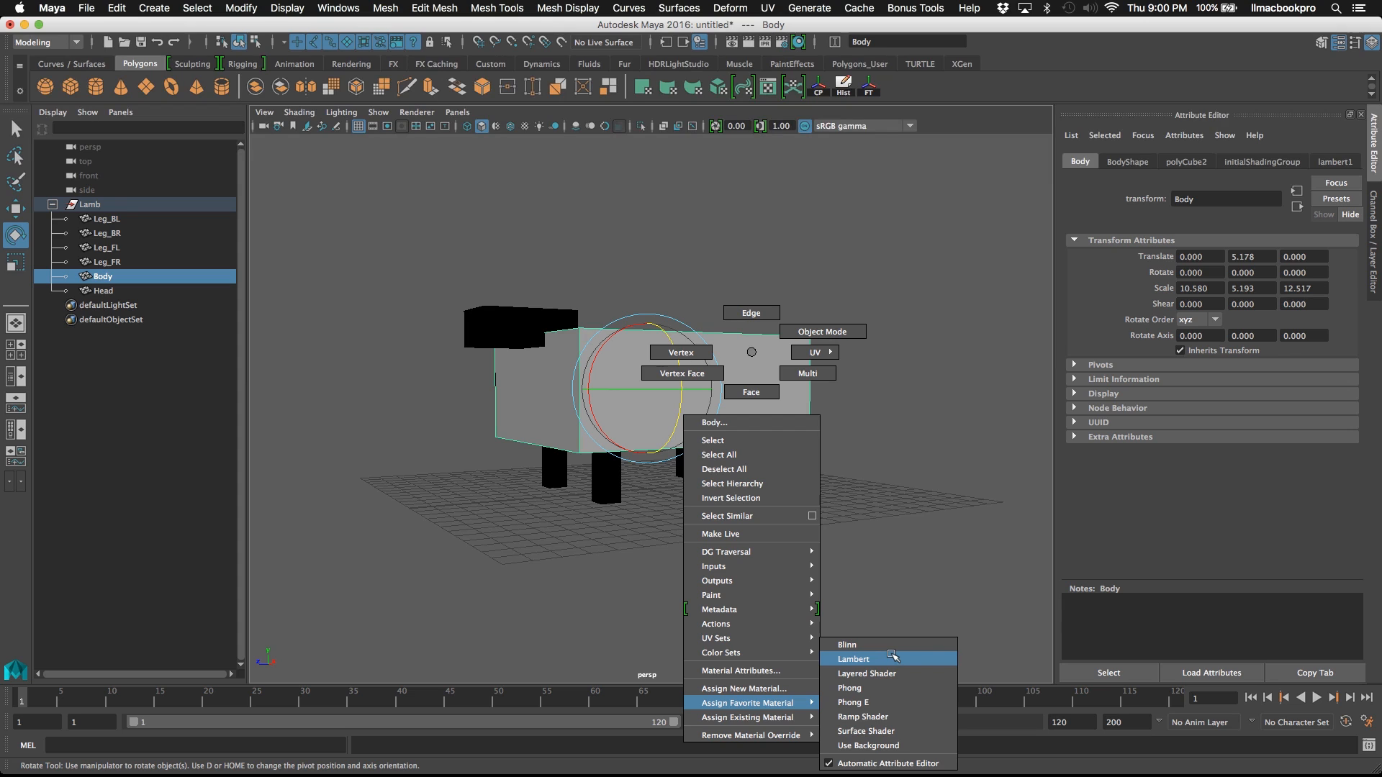
pyautogui.moveTo(898, 656); pyautogui.dragTo(898, 657, button='right')
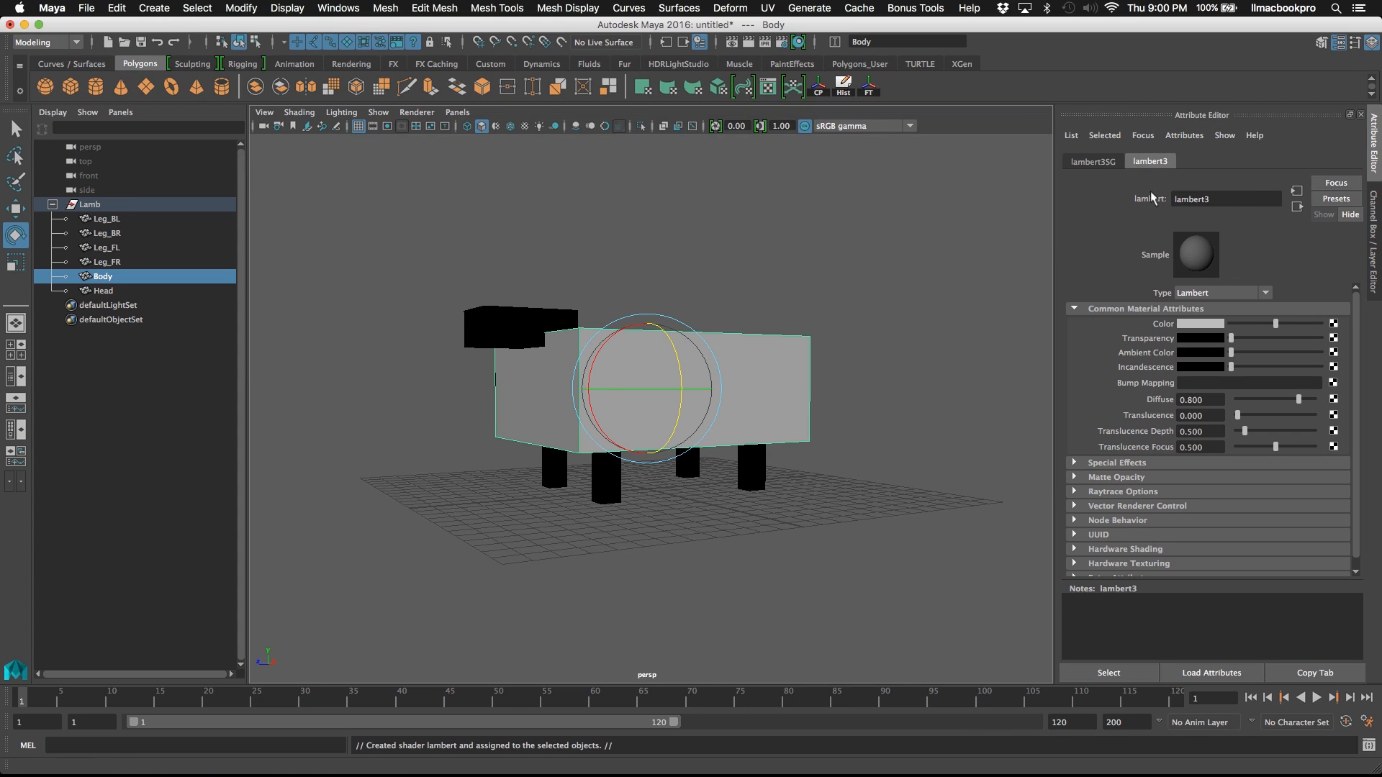
# - Rename the body's new Lambert material as body, set its color to white and clear the selection
pyautogui.doubleClick(1224, 199)
pyautogui.write('body')
pyautogui.press('Return')
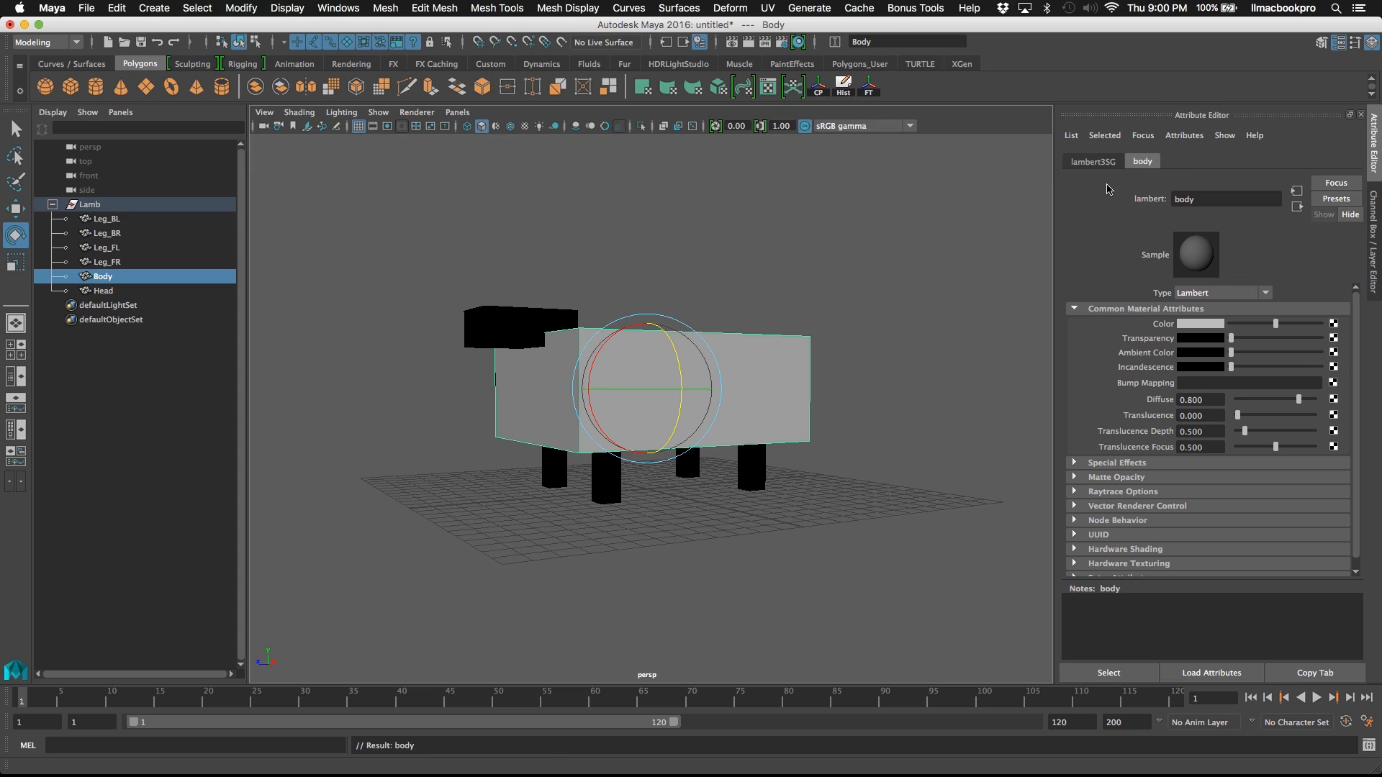
pyautogui.click(1208, 327)
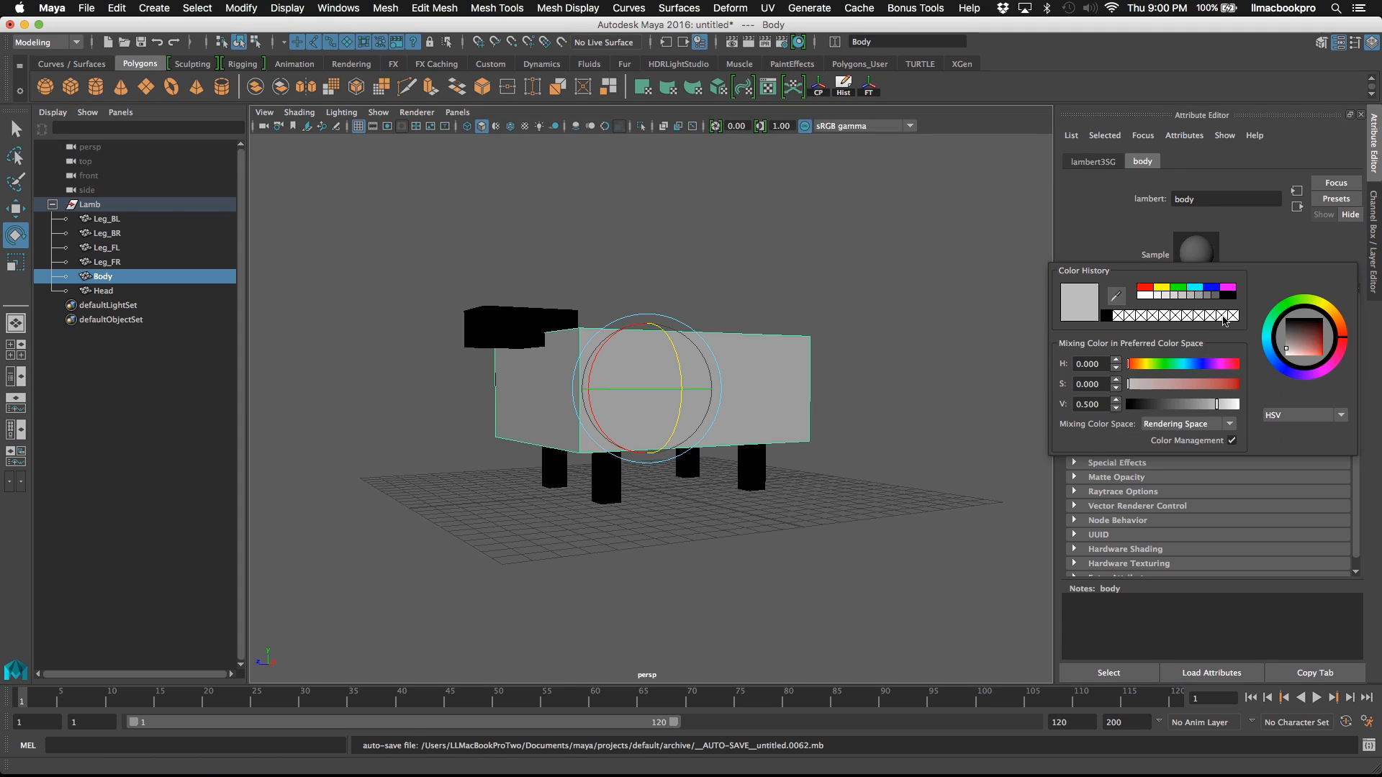
pyautogui.click(1144, 295)
pyautogui.click(851, 238)
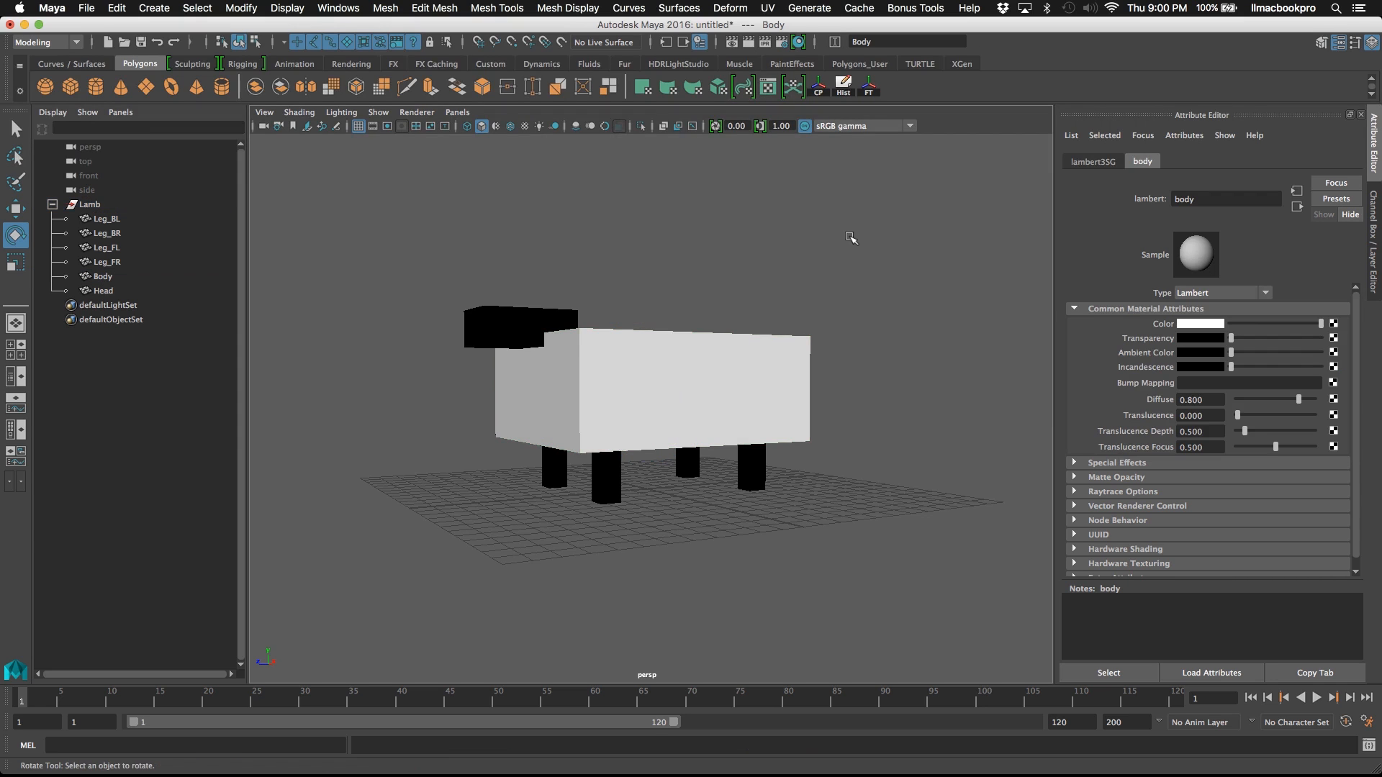
pyautogui.scroll(-4, 771, 287)
pyautogui.keyDown('alt'); pyautogui.moveTo(772, 288); pyautogui.dragTo(709, 342); pyautogui.keyUp('alt')
pyautogui.keyDown('alt'); pyautogui.moveTo(709, 342); pyautogui.dragTo(788, 428, button='middle'); pyautogui.keyUp('alt')
pyautogui.moveTo(748, 421)
pyautogui.keyDown('alt'); pyautogui.mouseDown()
pyautogui.moveTo(722, 438)
pyautogui.moveTo(725, 471)
pyautogui.moveTo(739, 410)
pyautogui.mouseUp(); pyautogui.keyUp('alt')
pyautogui.keyDown('alt'); pyautogui.moveTo(740, 410); pyautogui.dragTo(762, 375, button='middle'); pyautogui.keyUp('alt')
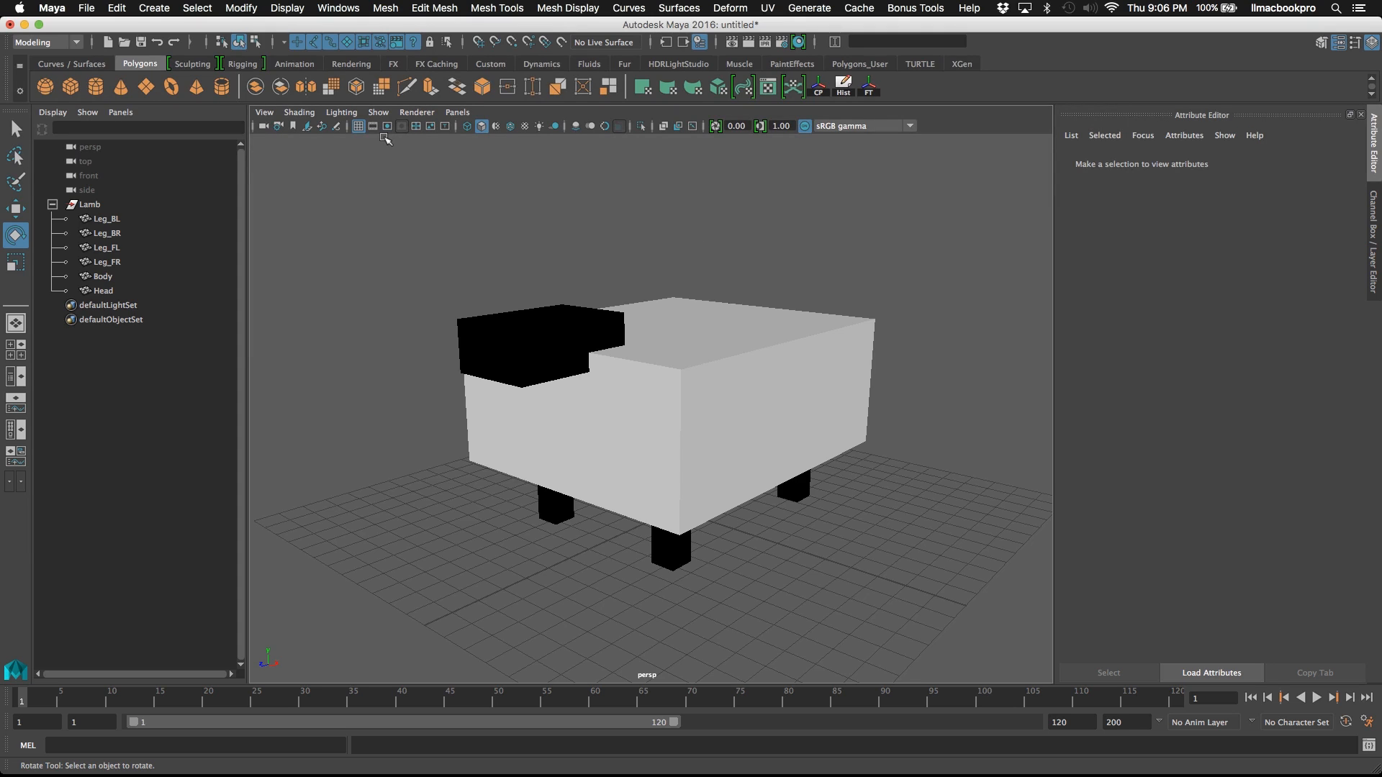
# - Create a new project named lamb located on the Desktop, keeping the default folder names
pyautogui.click(88, 7)
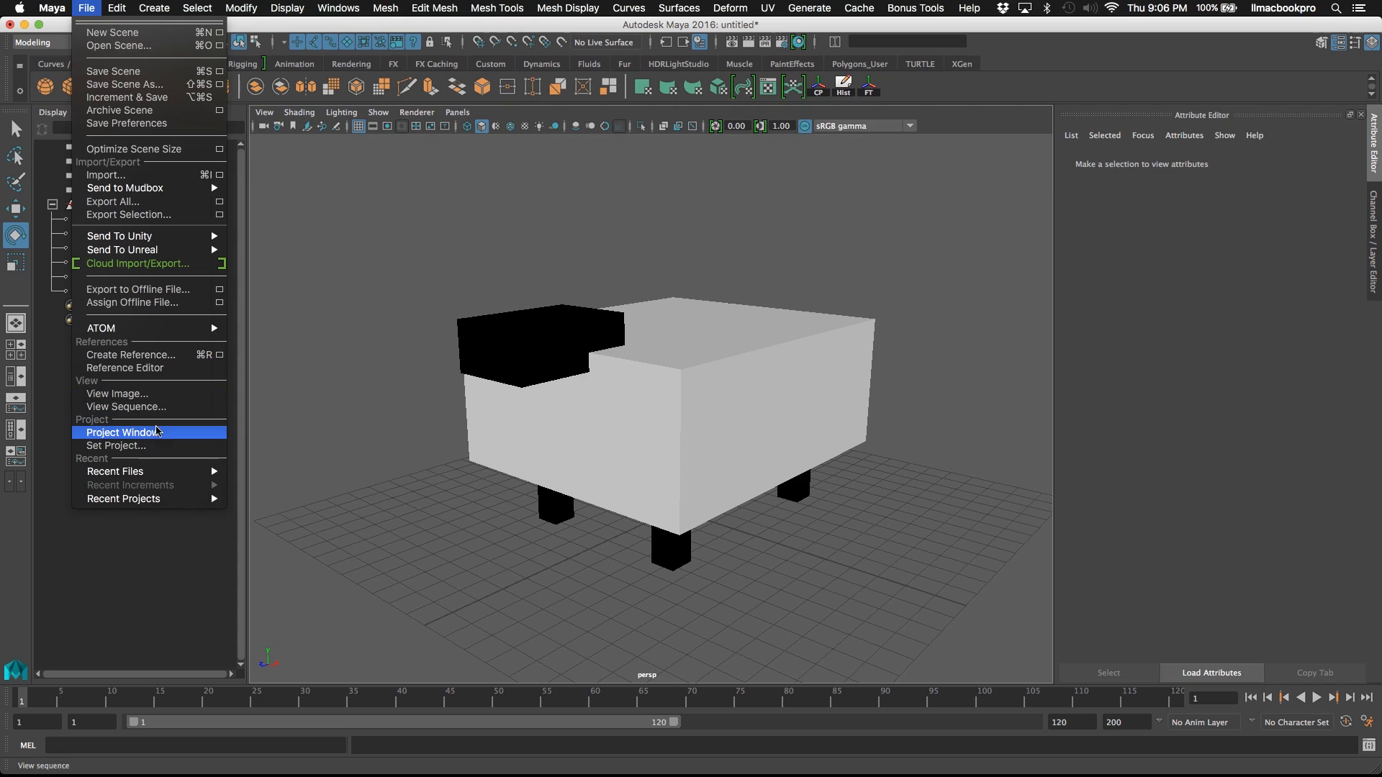
pyautogui.click(166, 435)
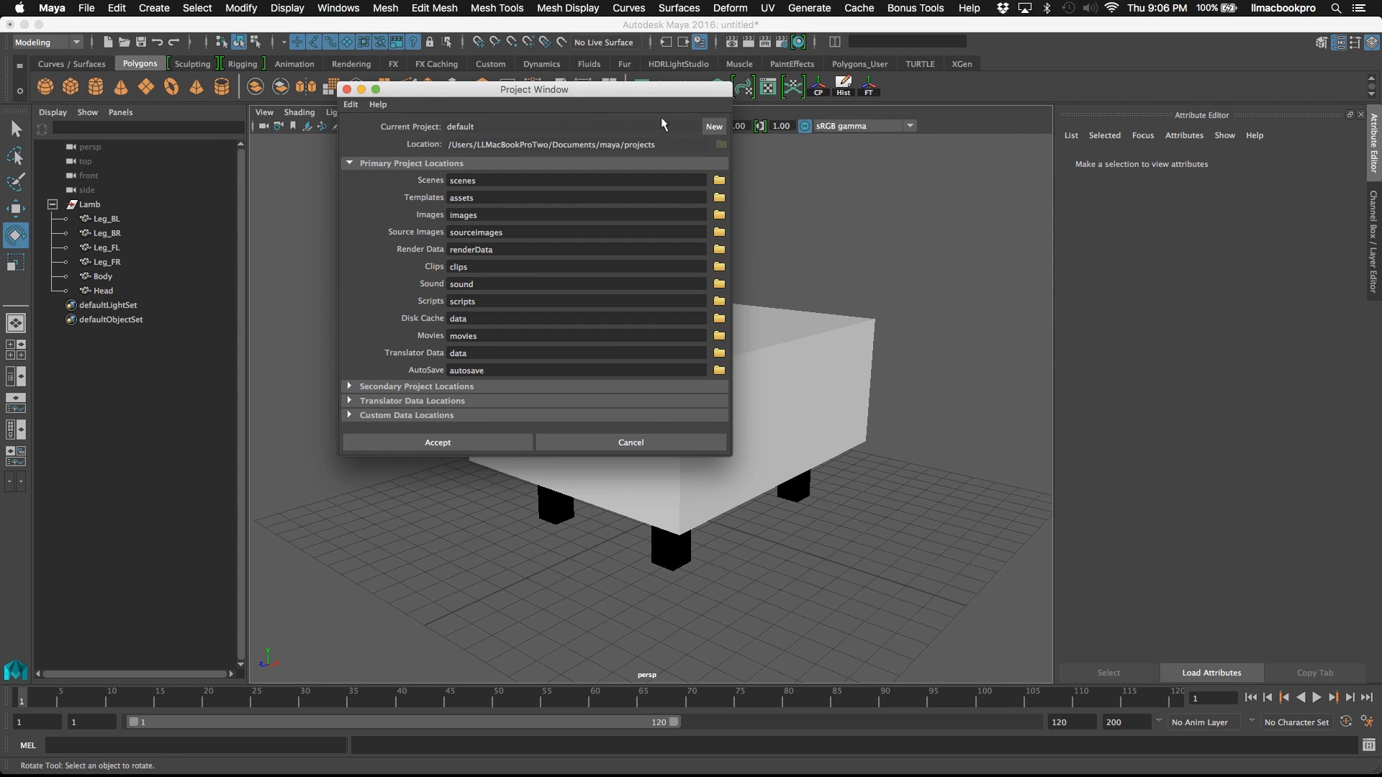
pyautogui.click(711, 126)
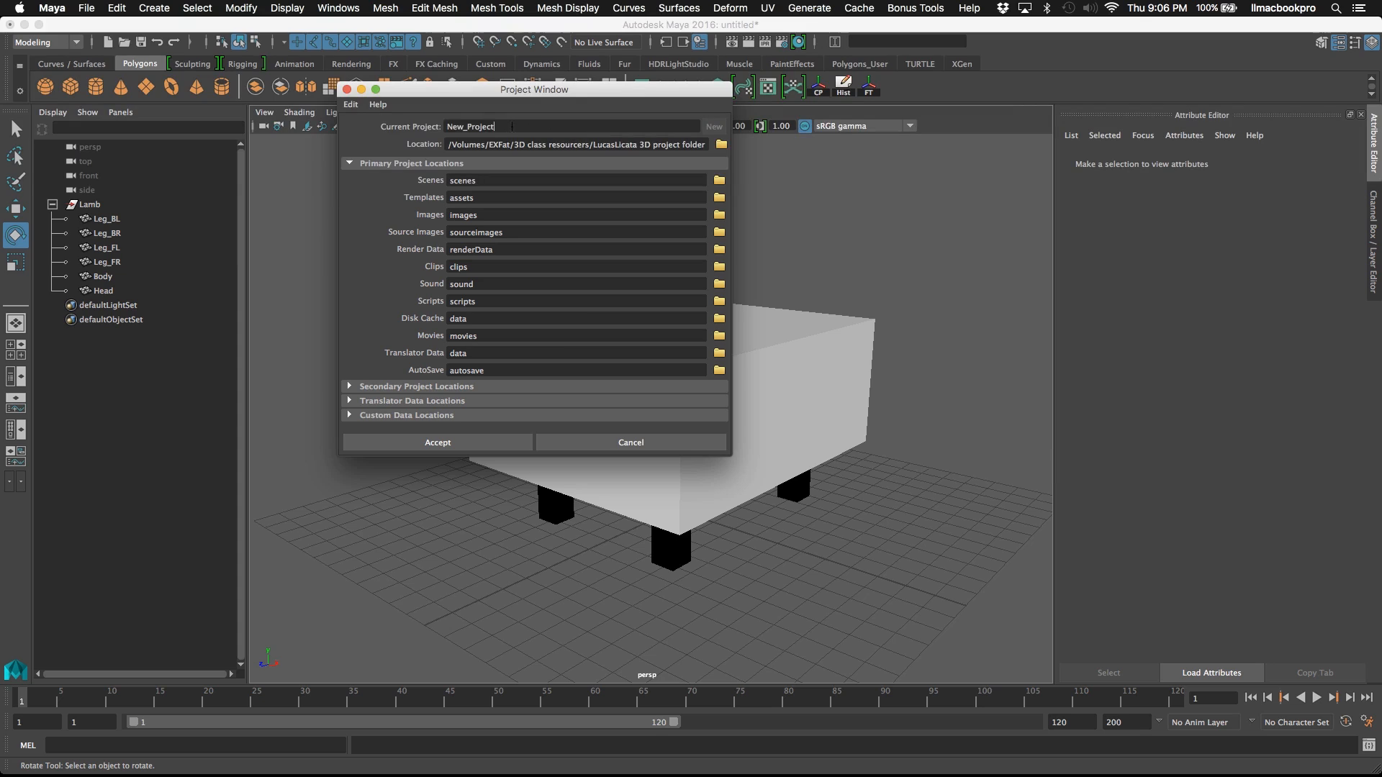
pyautogui.moveTo(512, 126); pyautogui.dragTo(395, 122)
pyautogui.write('lamb')
pyautogui.click(721, 144)
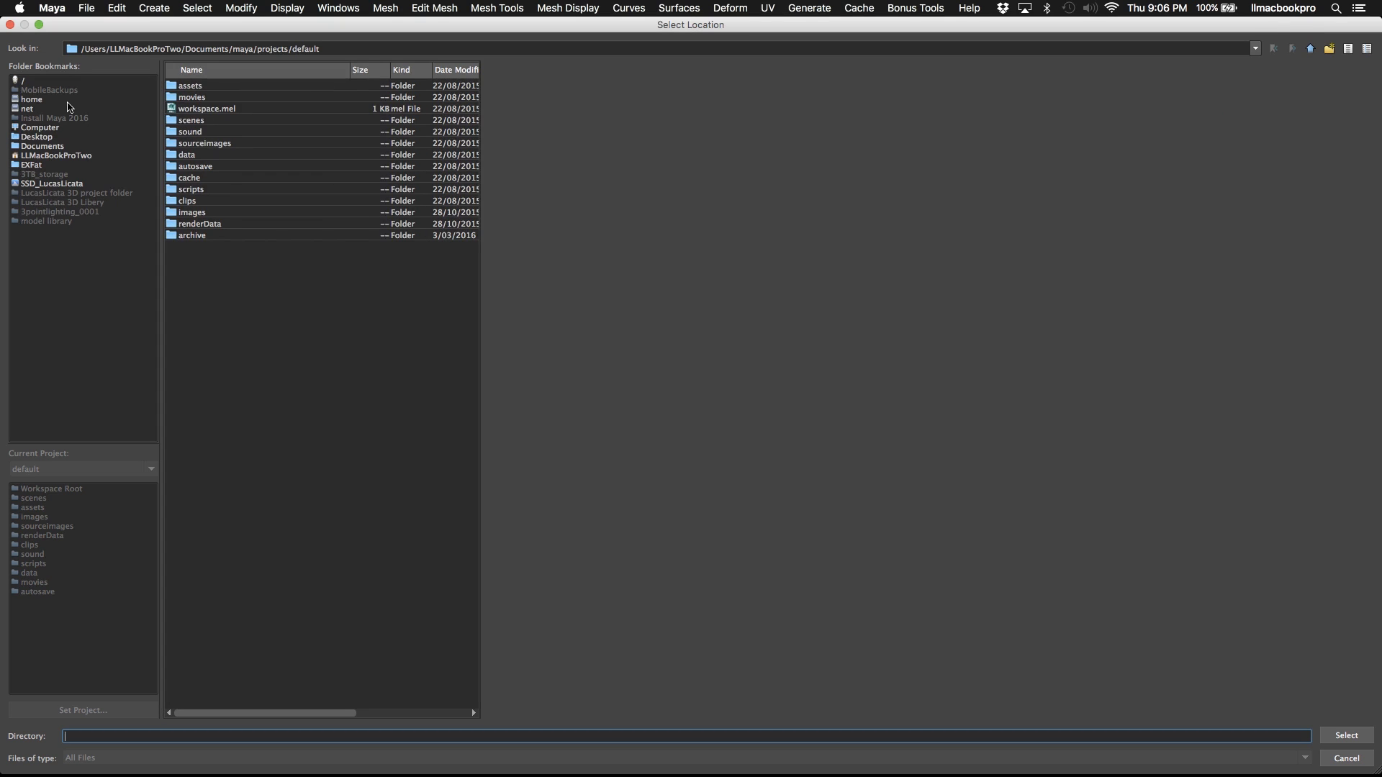
pyautogui.click(37, 136)
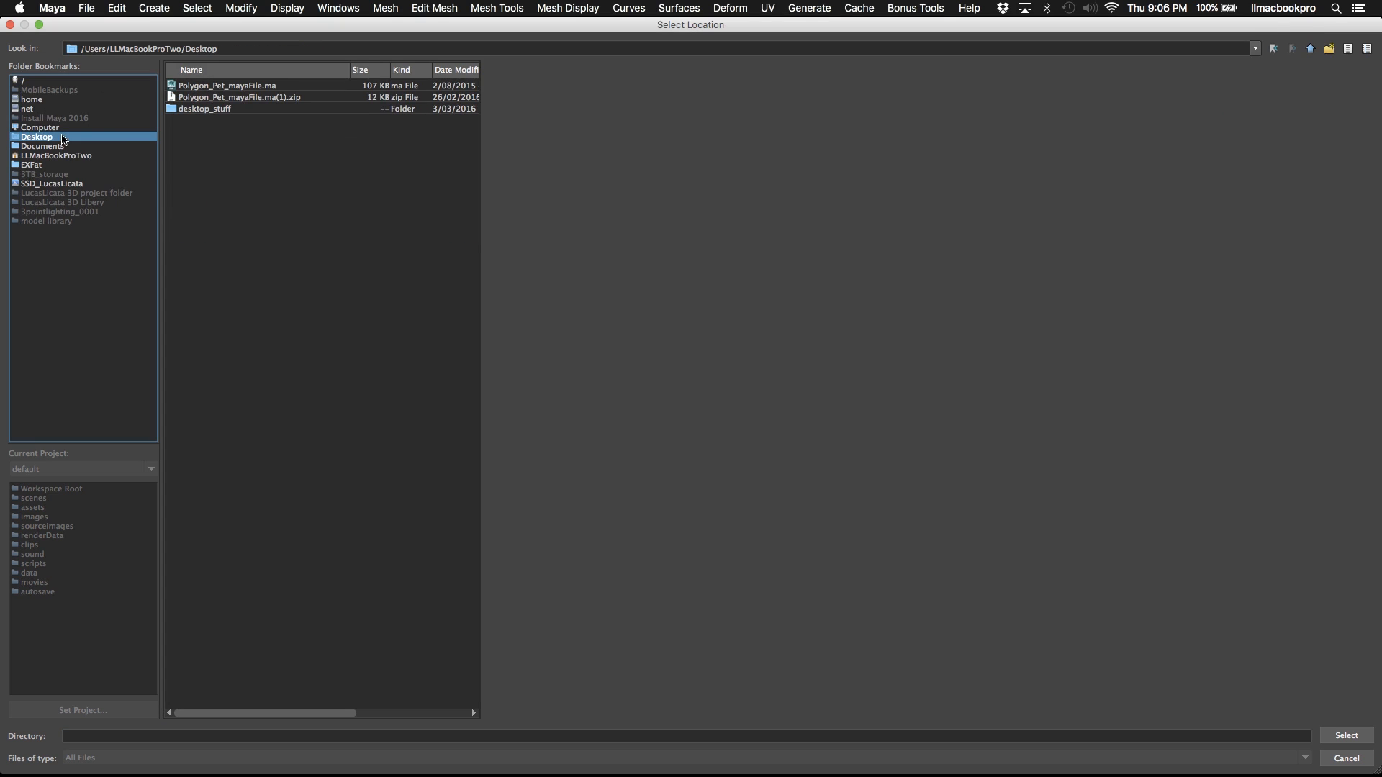
pyautogui.click(1347, 736)
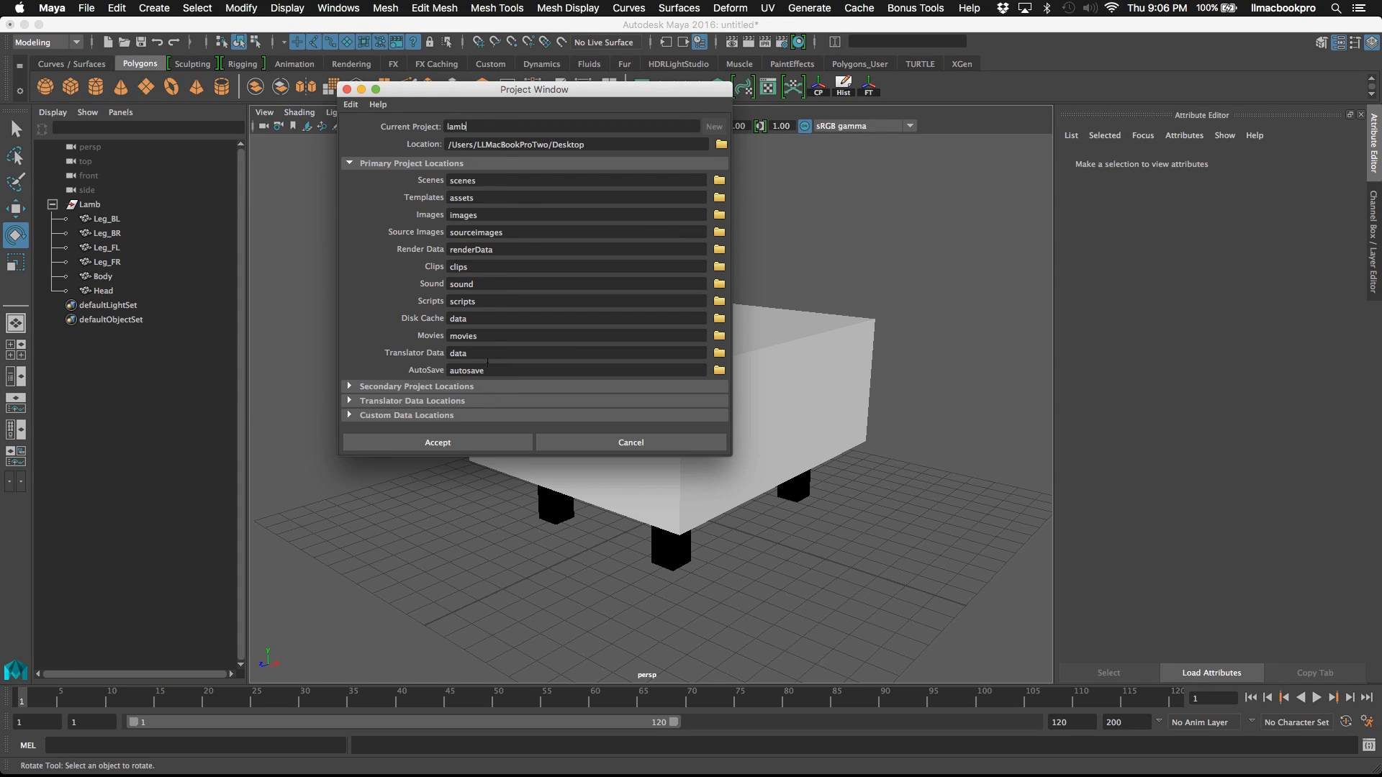
pyautogui.click(465, 444)
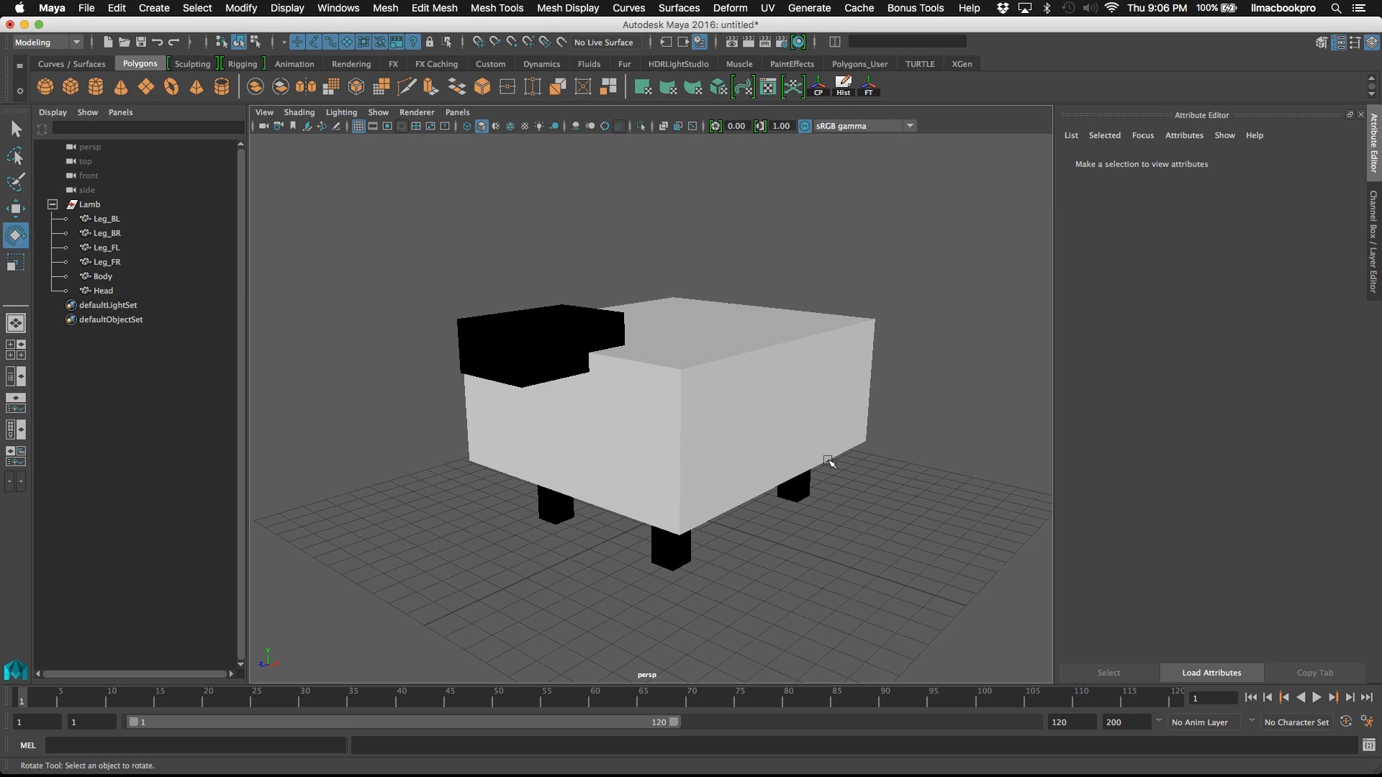
# - Save the scene as lamb in Maya ASCII format in the lamb project's scenes folder
pyautogui.click(86, 8)
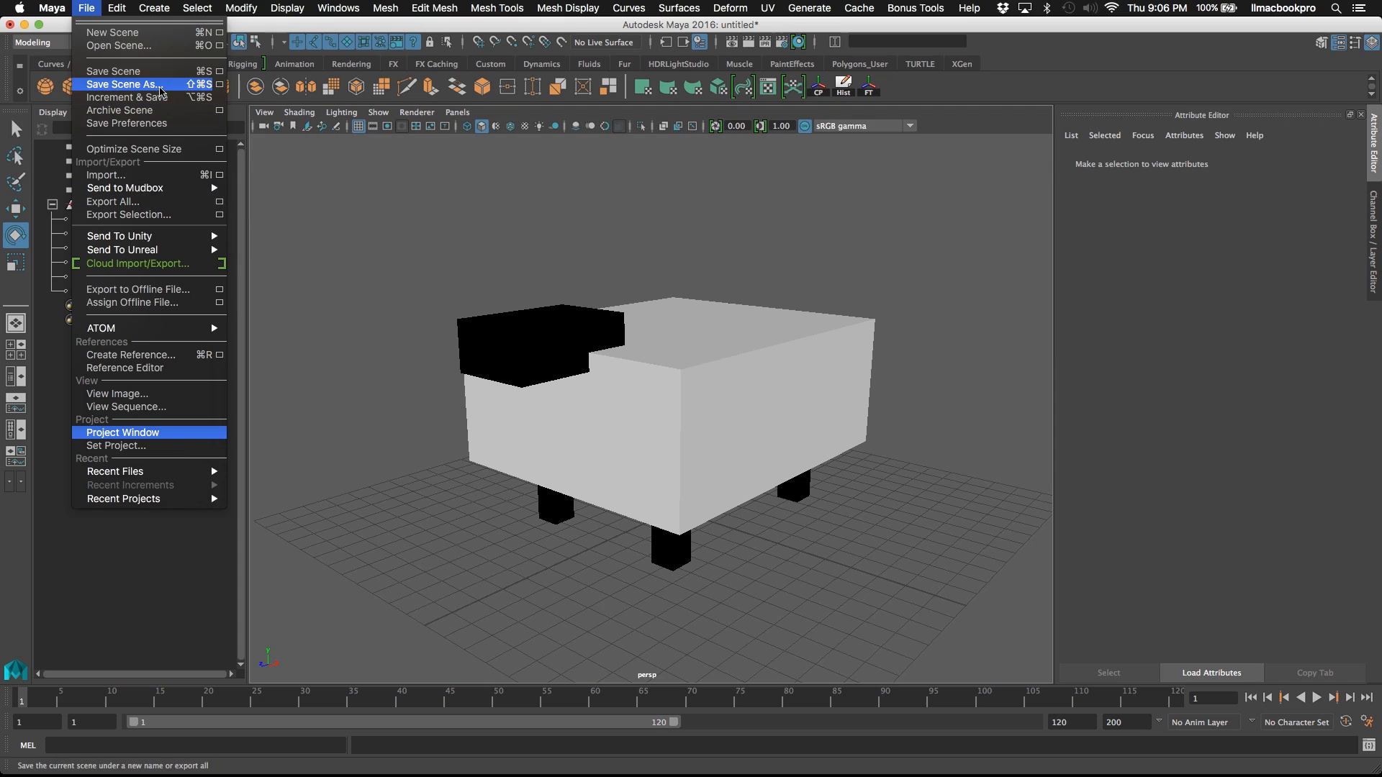
pyautogui.click(157, 86)
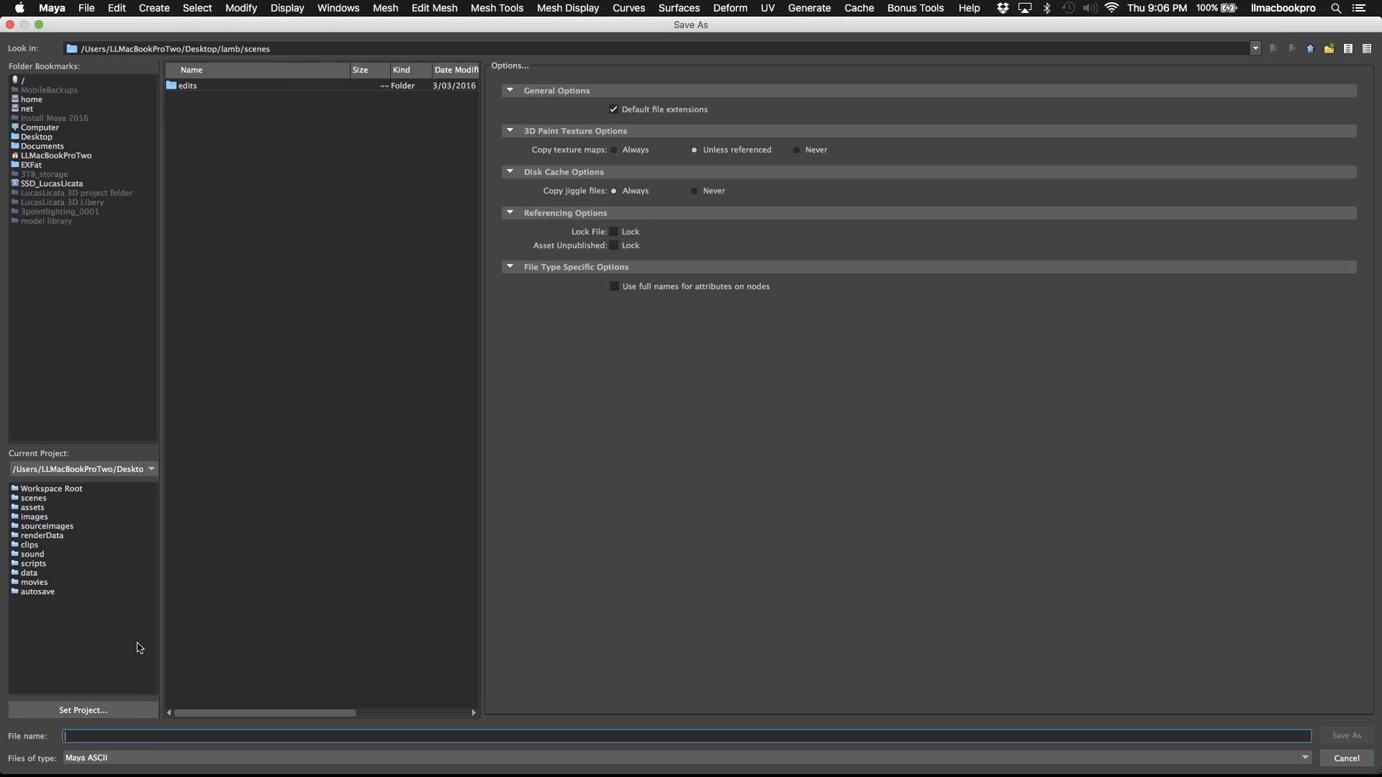
pyautogui.click(105, 760)
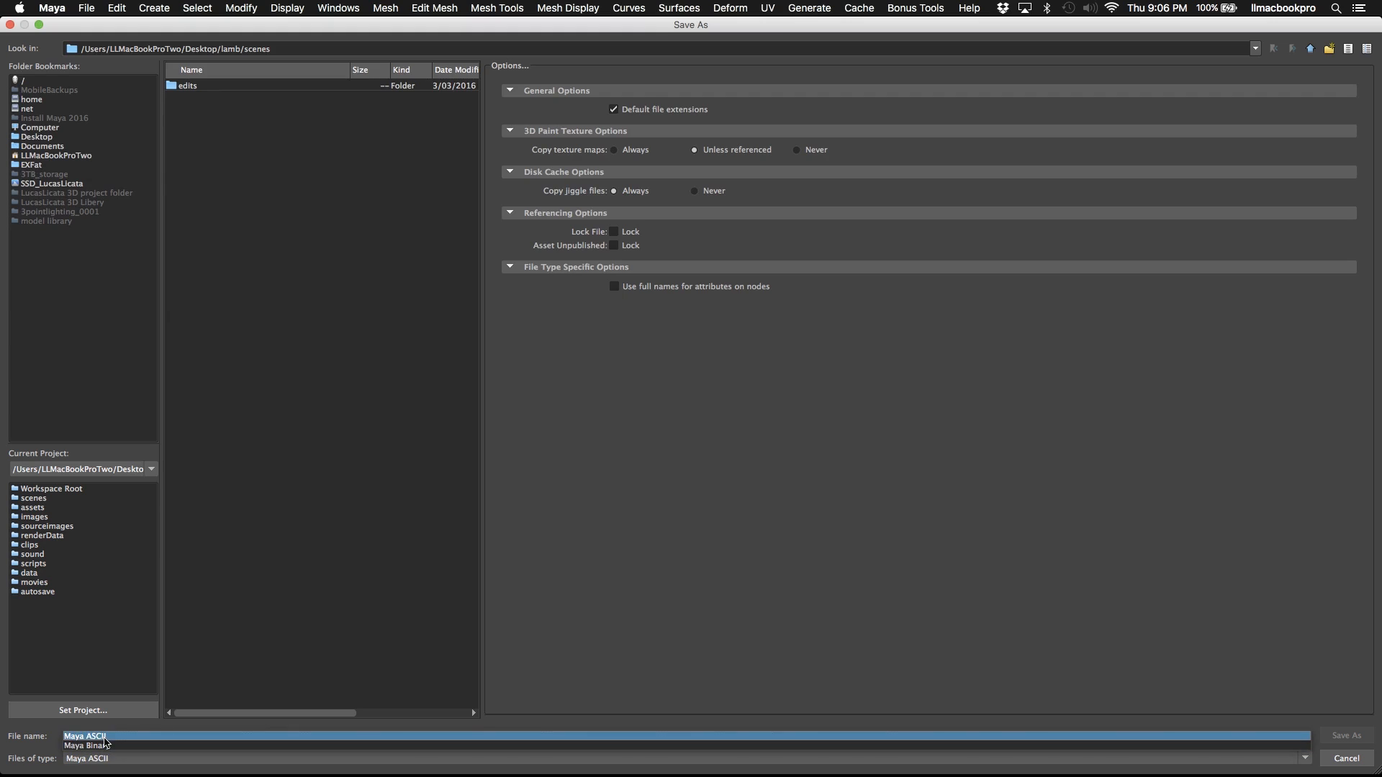
pyautogui.click(108, 736)
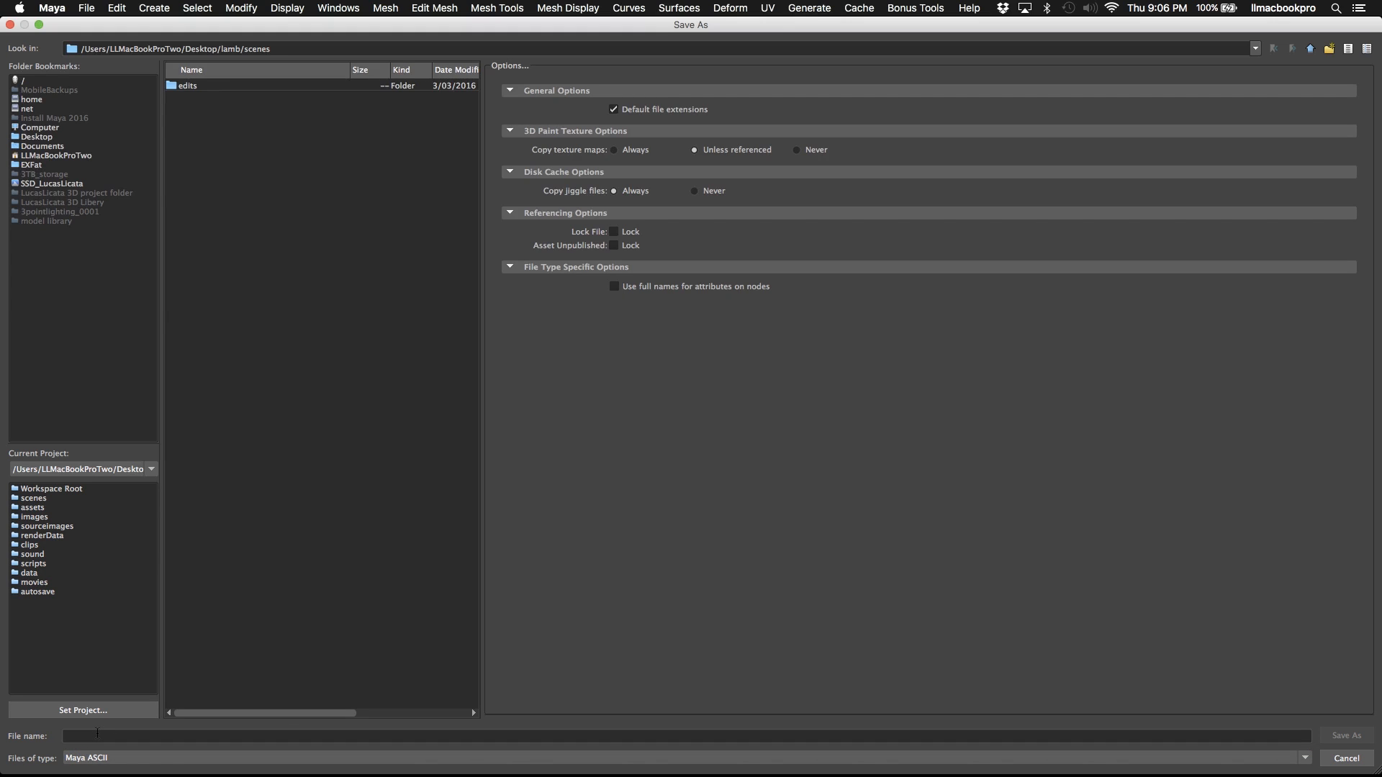
pyautogui.click(113, 736)
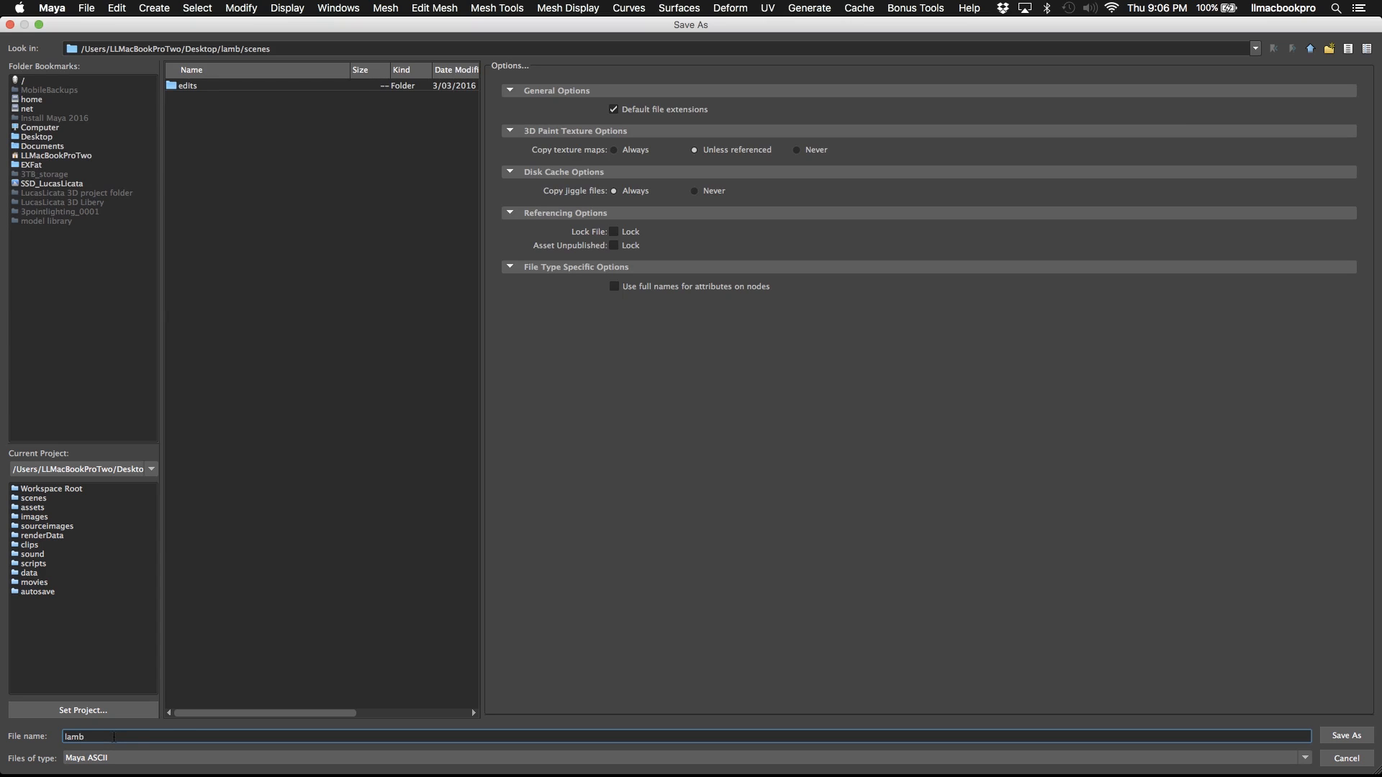
pyautogui.click(1346, 735)
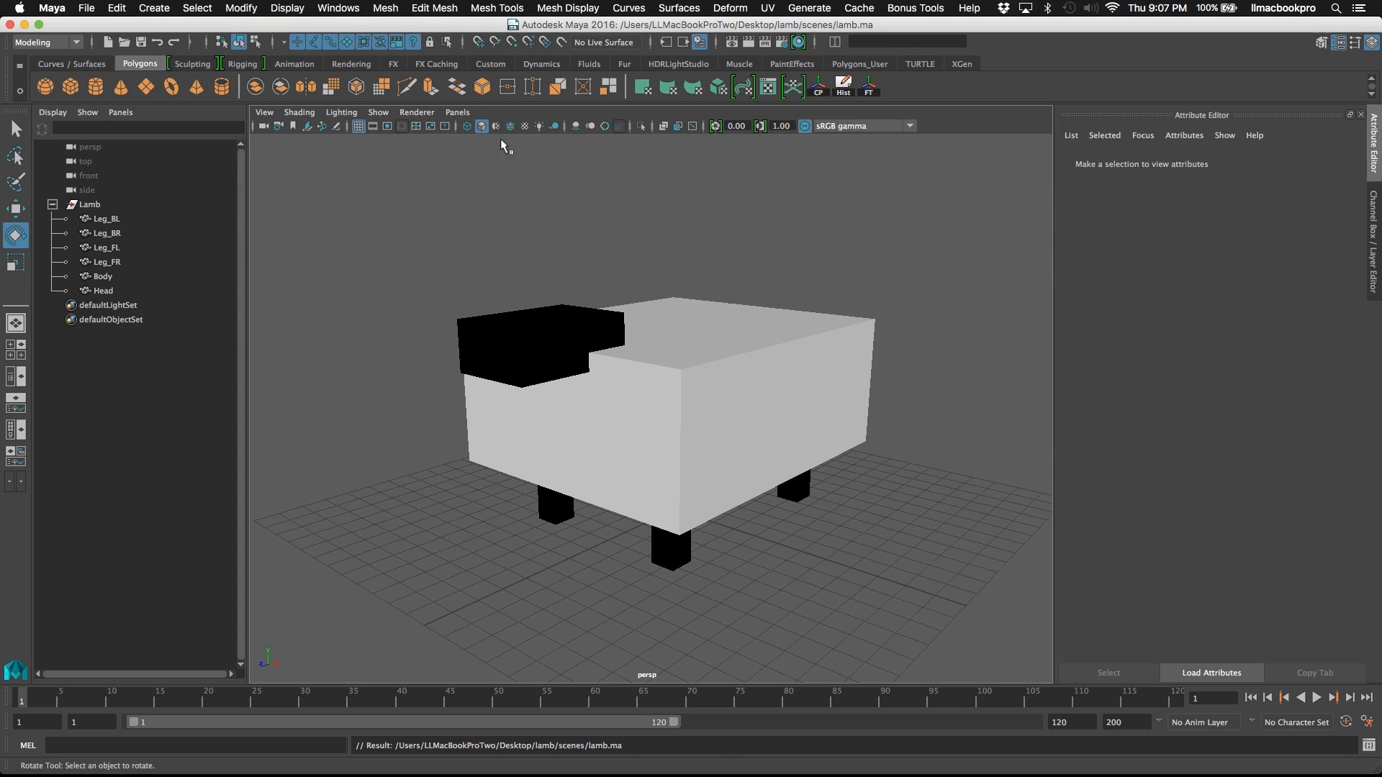
# - Minimize Maya to reach the Finder desktop and move the Polygon_Pet_mayaFile zip and ma files toward the middle of the desktop
pyautogui.click(24, 24)
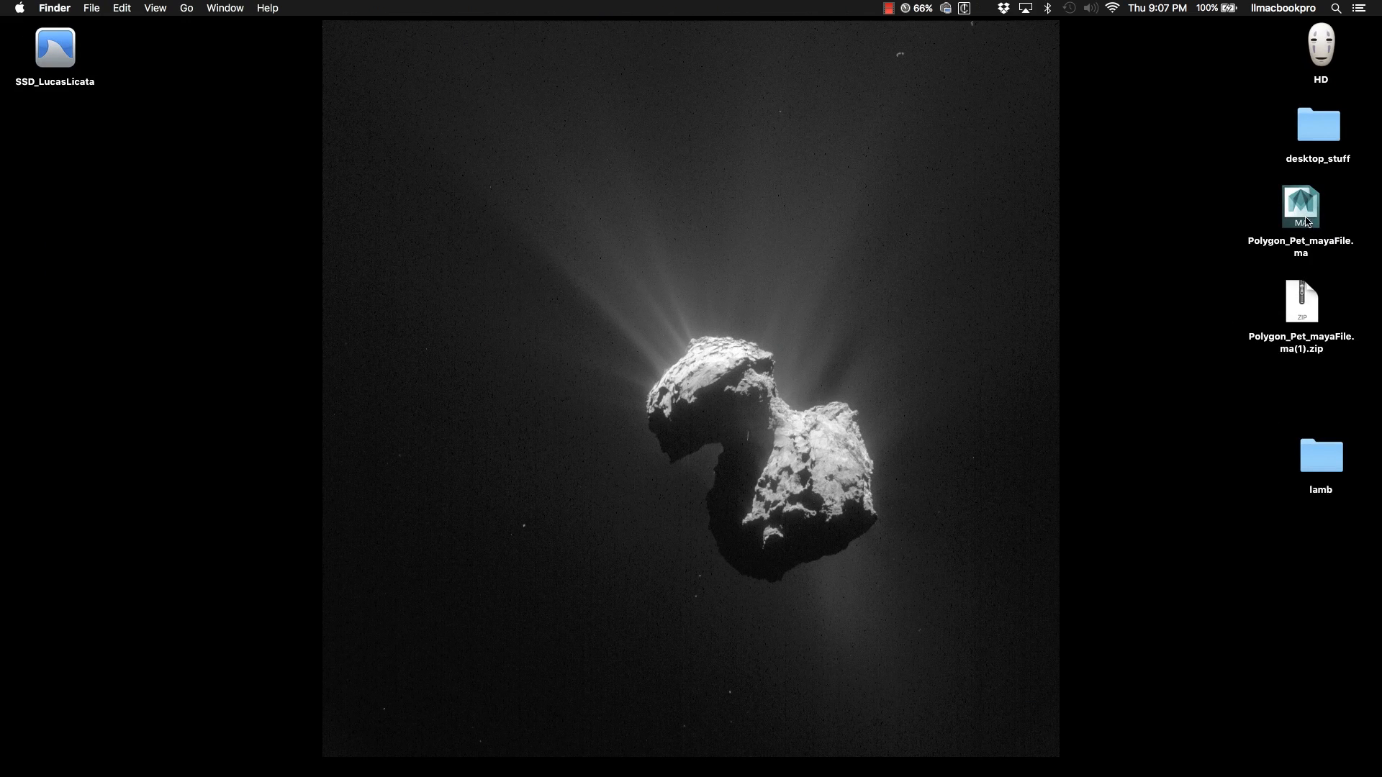
pyautogui.moveTo(1302, 304); pyautogui.dragTo(703, 185)
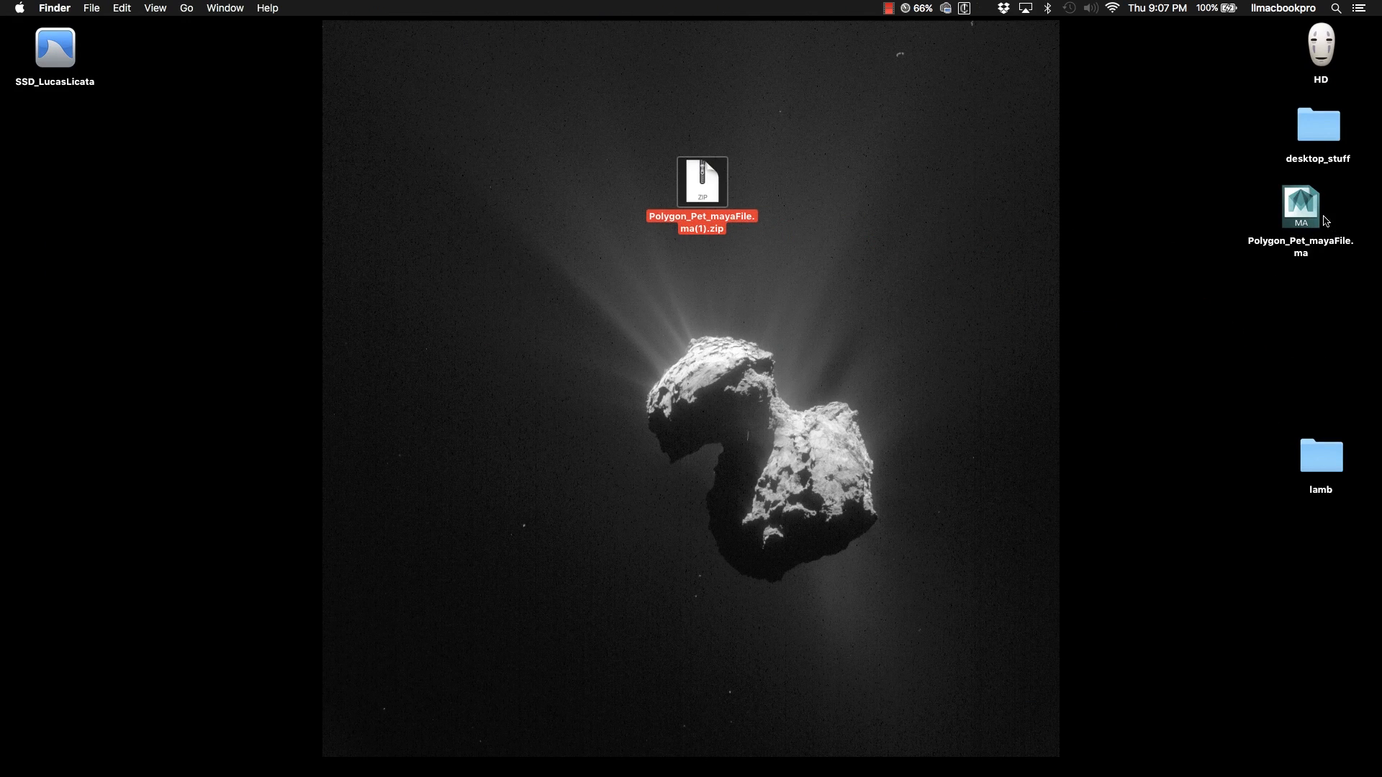
pyautogui.moveTo(1326, 221); pyautogui.dragTo(901, 200)
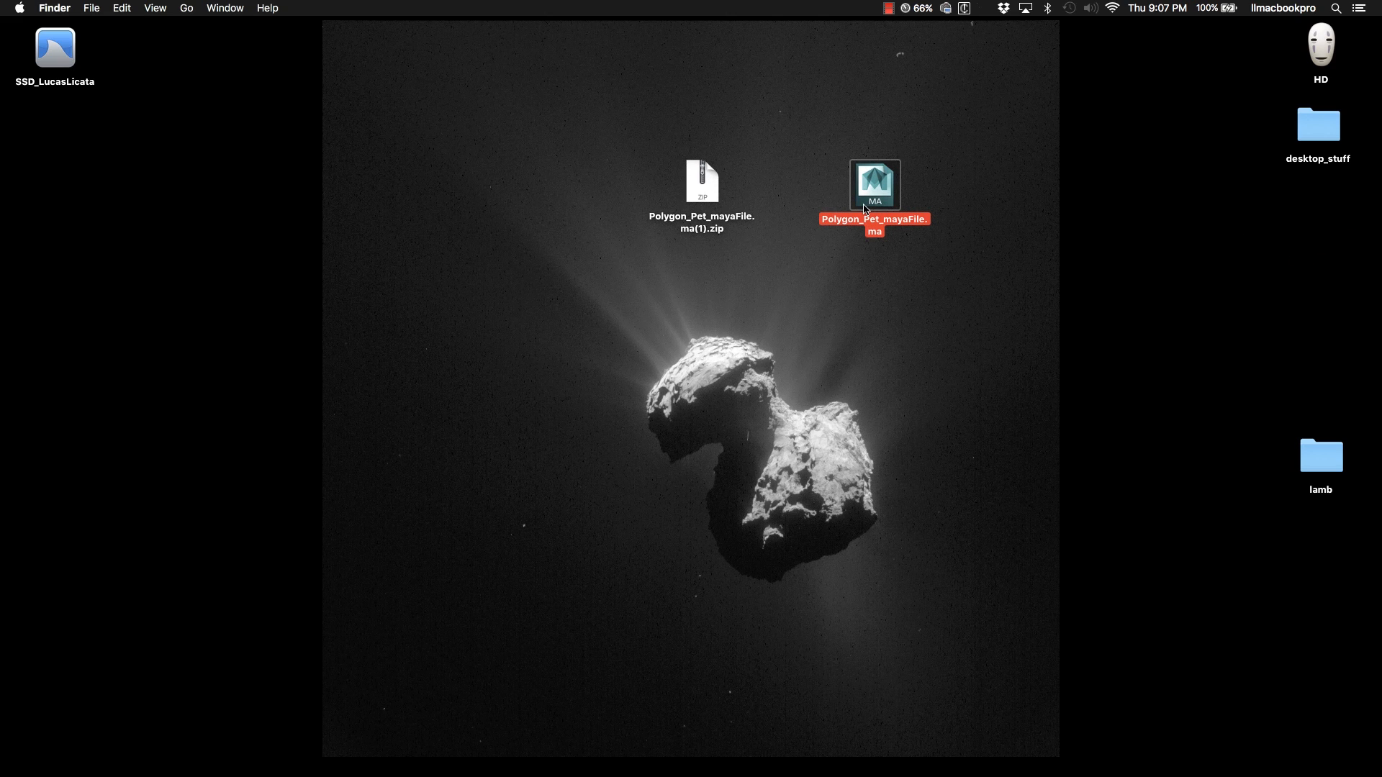
# - Open the lamb project folder from the desktop, move its window below the Polygon_Pet files and look through its contents
pyautogui.doubleClick(1317, 459)
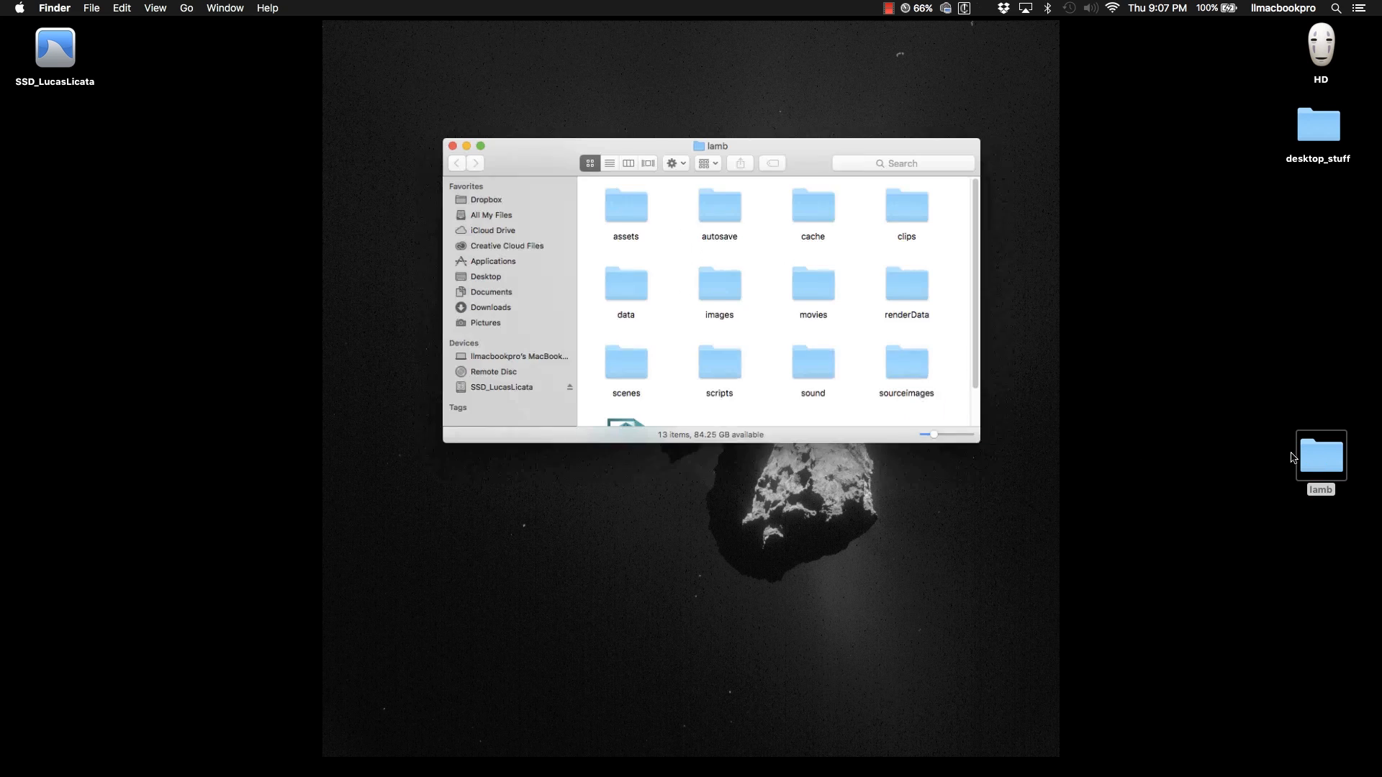
pyautogui.moveTo(542, 136); pyautogui.dragTo(584, 300)
pyautogui.scroll(-2, 873, 568)
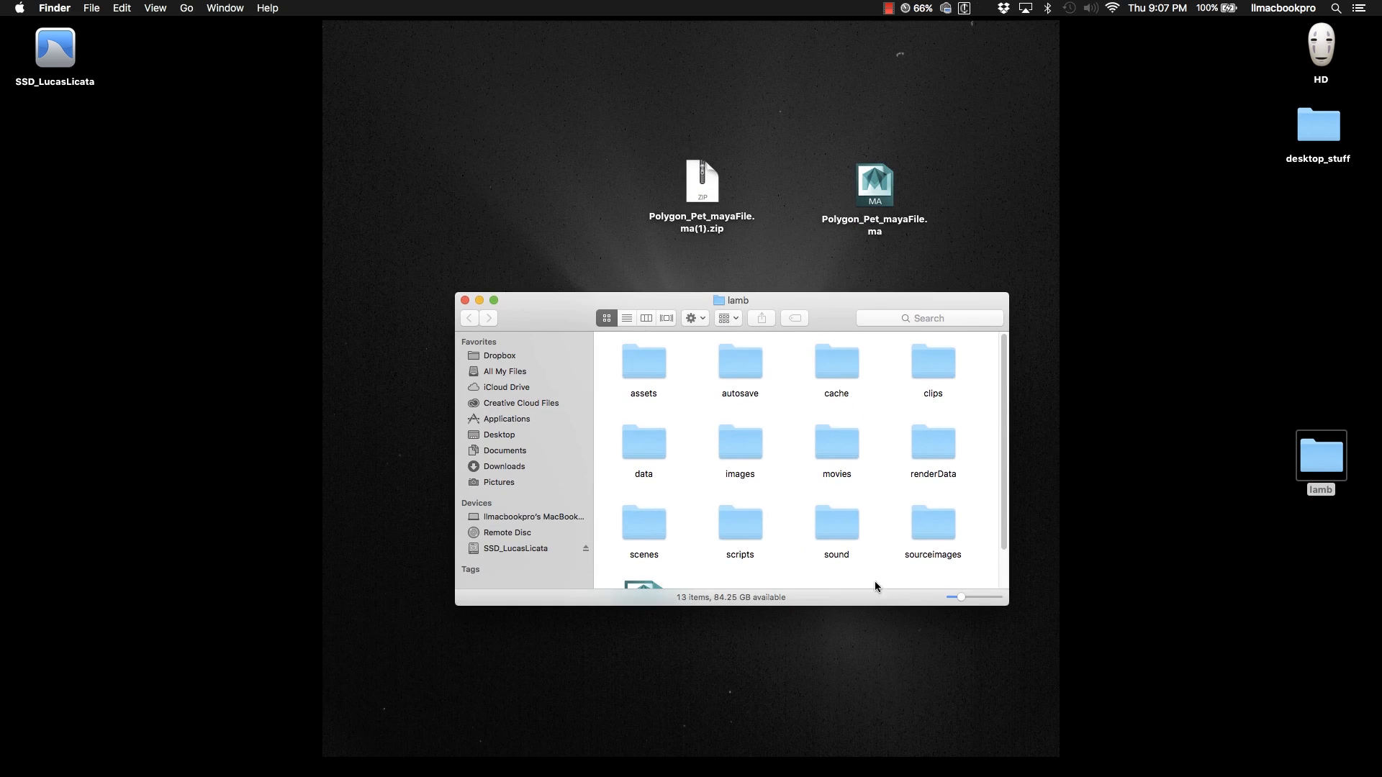
# - Move Polygon_Pet_mayaFile.ma from the desktop into the lamb project's scenes folder and close the folder window
pyautogui.scroll(-1, 907, 504)
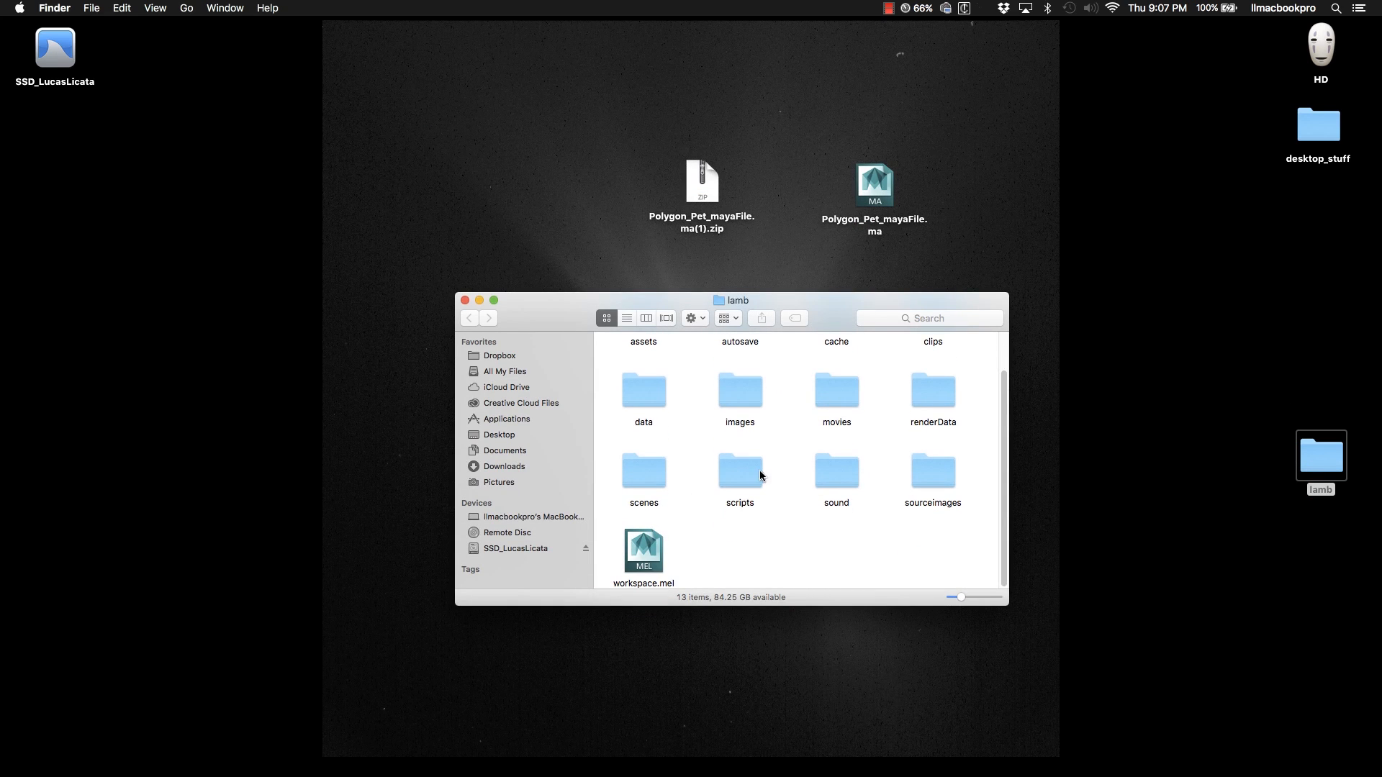
pyautogui.doubleClick(658, 485)
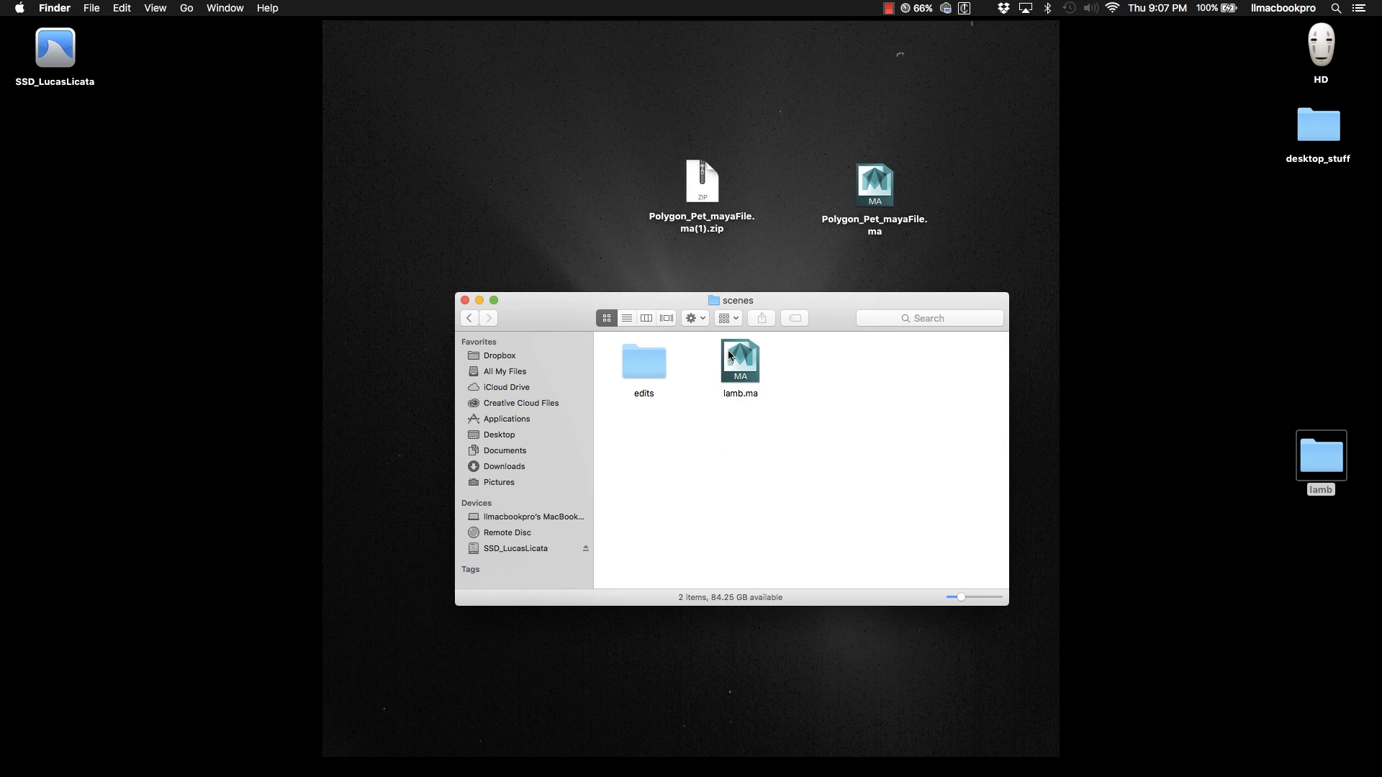
pyautogui.moveTo(874, 184); pyautogui.dragTo(847, 366)
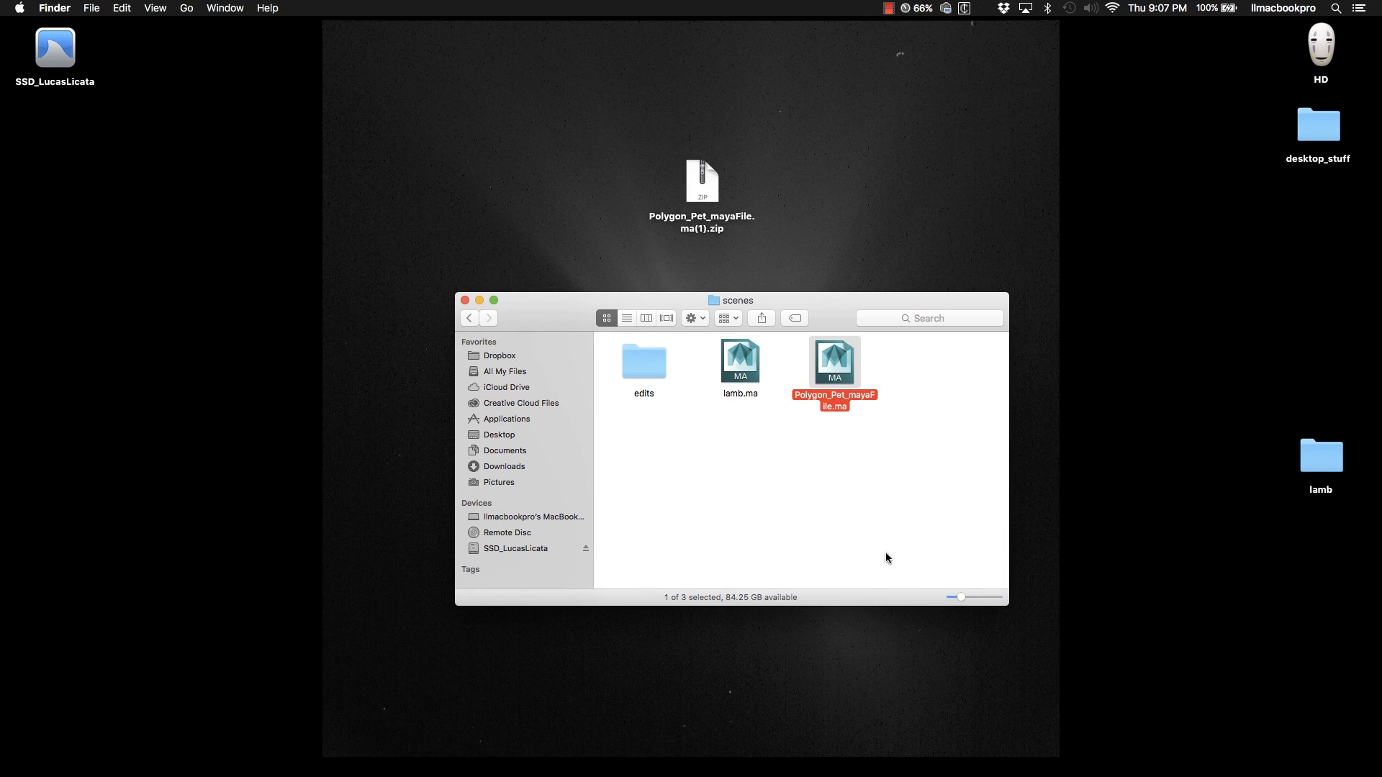
pyautogui.click(884, 504)
pyautogui.moveTo(827, 300); pyautogui.dragTo(841, 278)
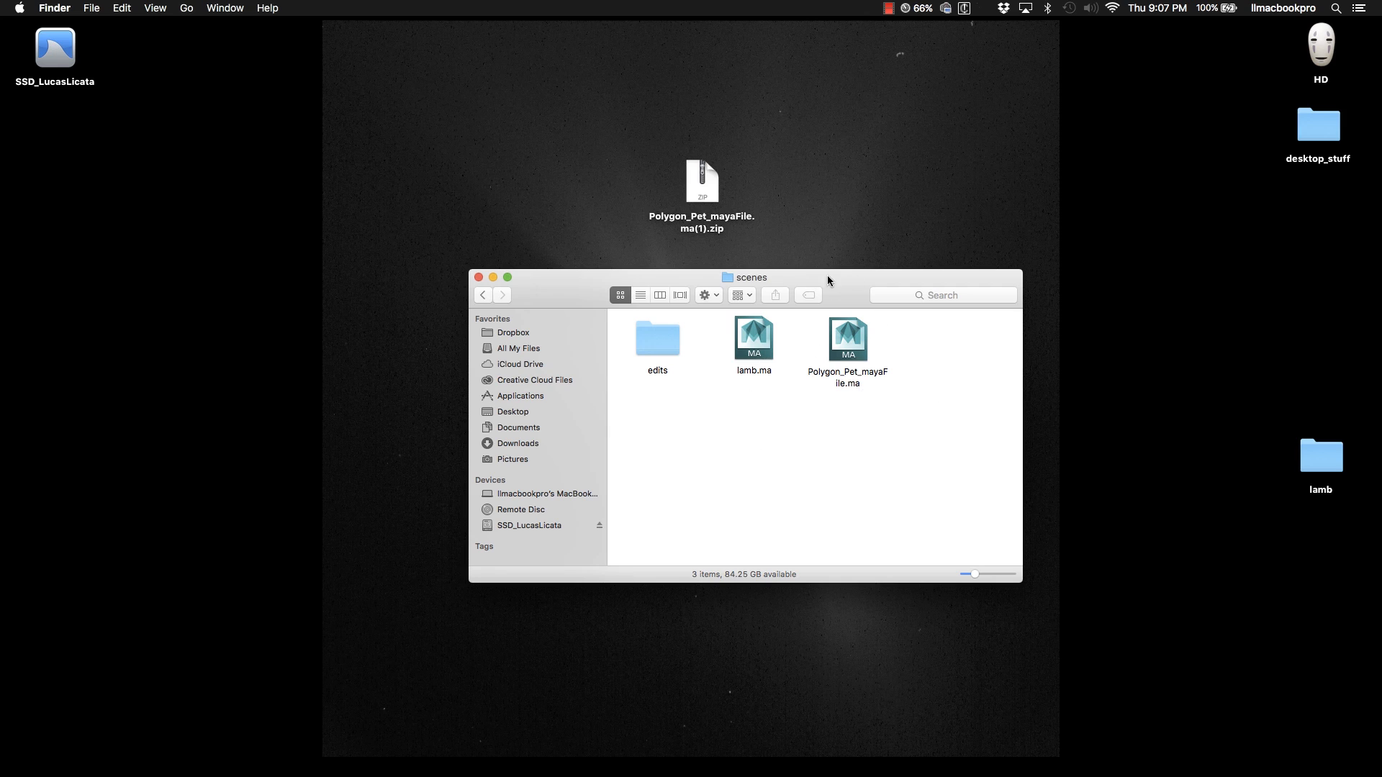
pyautogui.moveTo(827, 274); pyautogui.dragTo(761, 244)
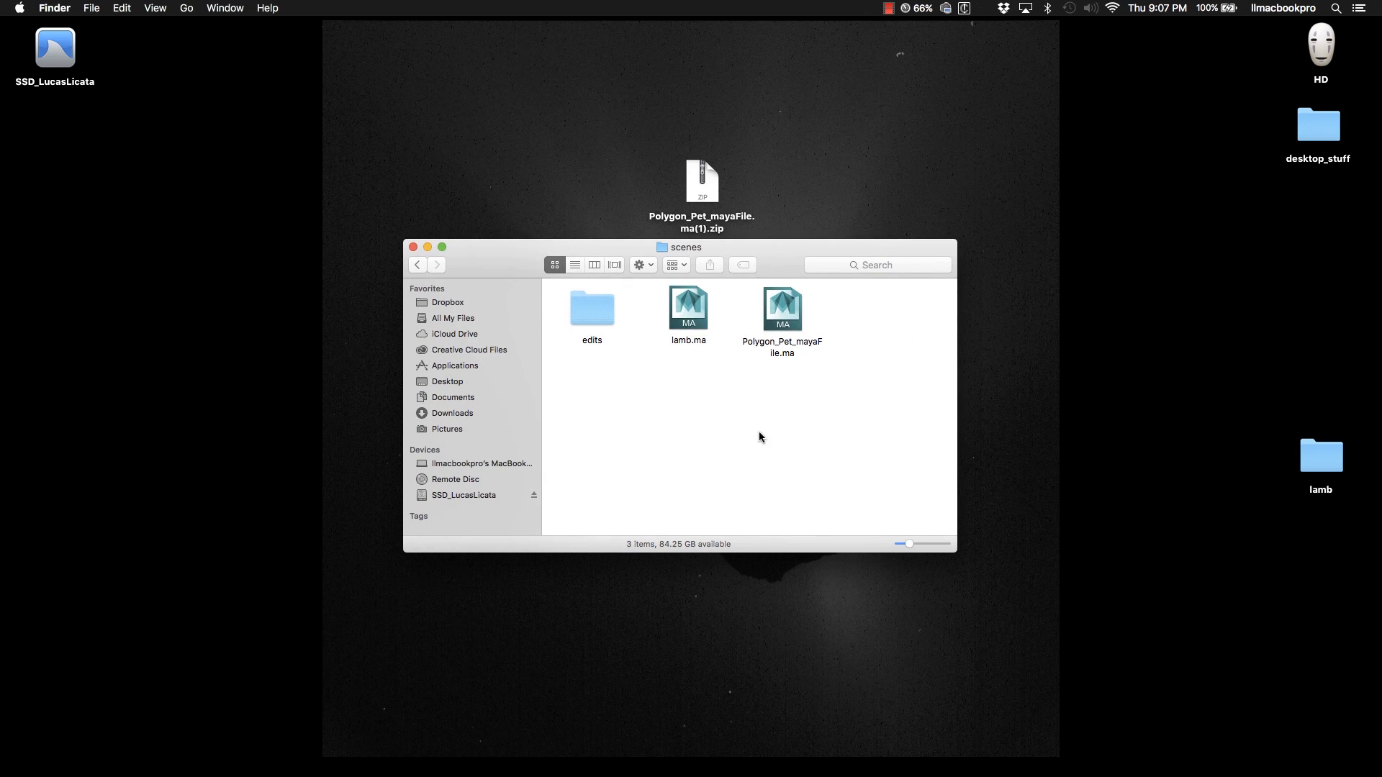
pyautogui.click(413, 247)
# - Return to Maya and open the Polygon_Pet_mayaFile.ma scene from the lamb project, denying incoming network connections
pyautogui.moveTo(944, 773)
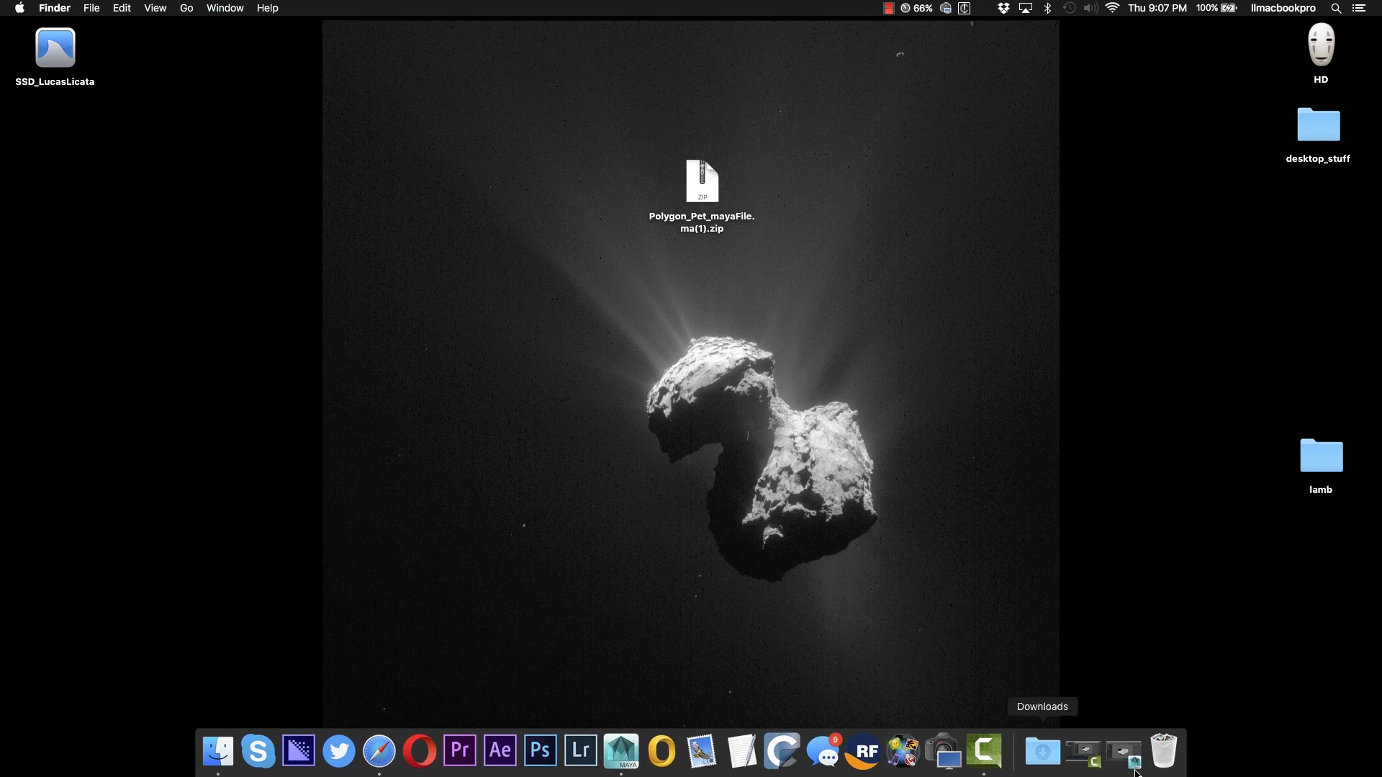
pyautogui.click(1127, 765)
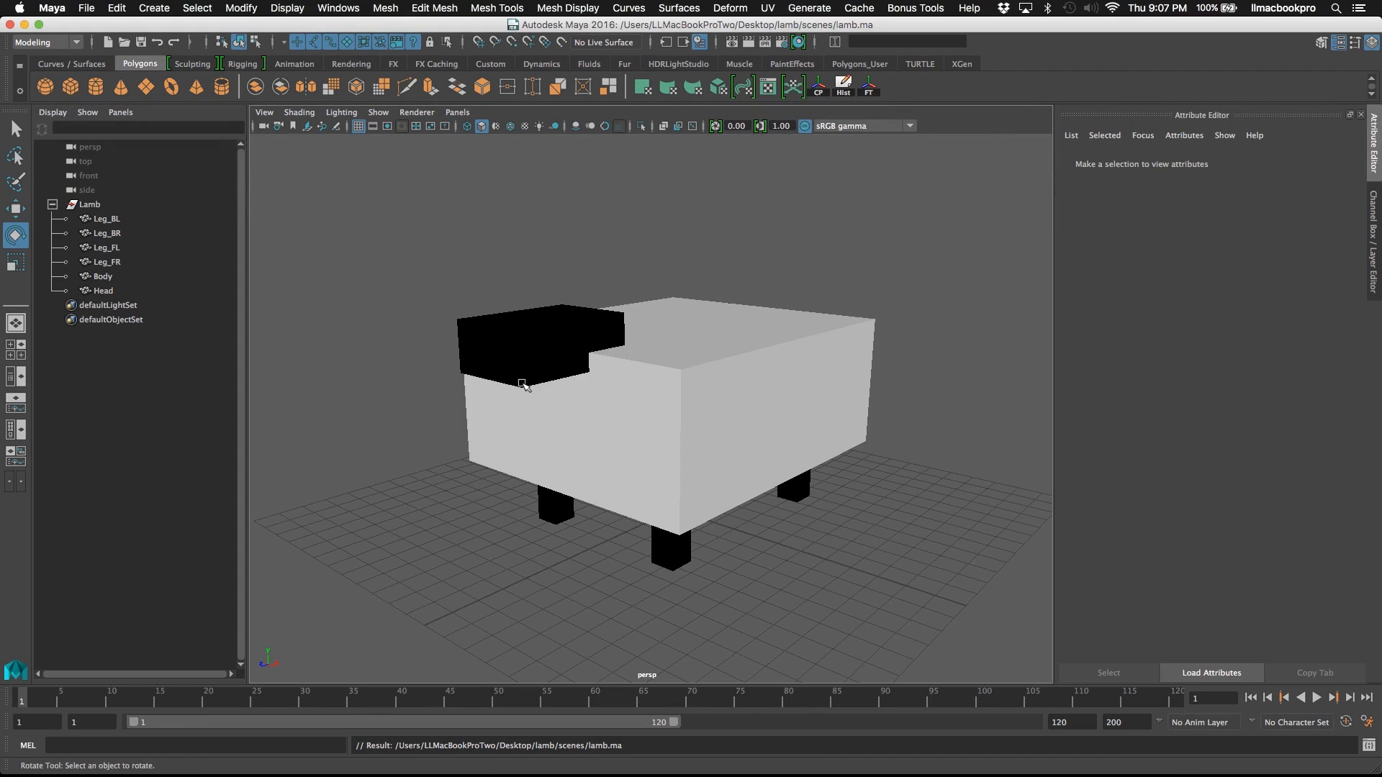
pyautogui.click(87, 9)
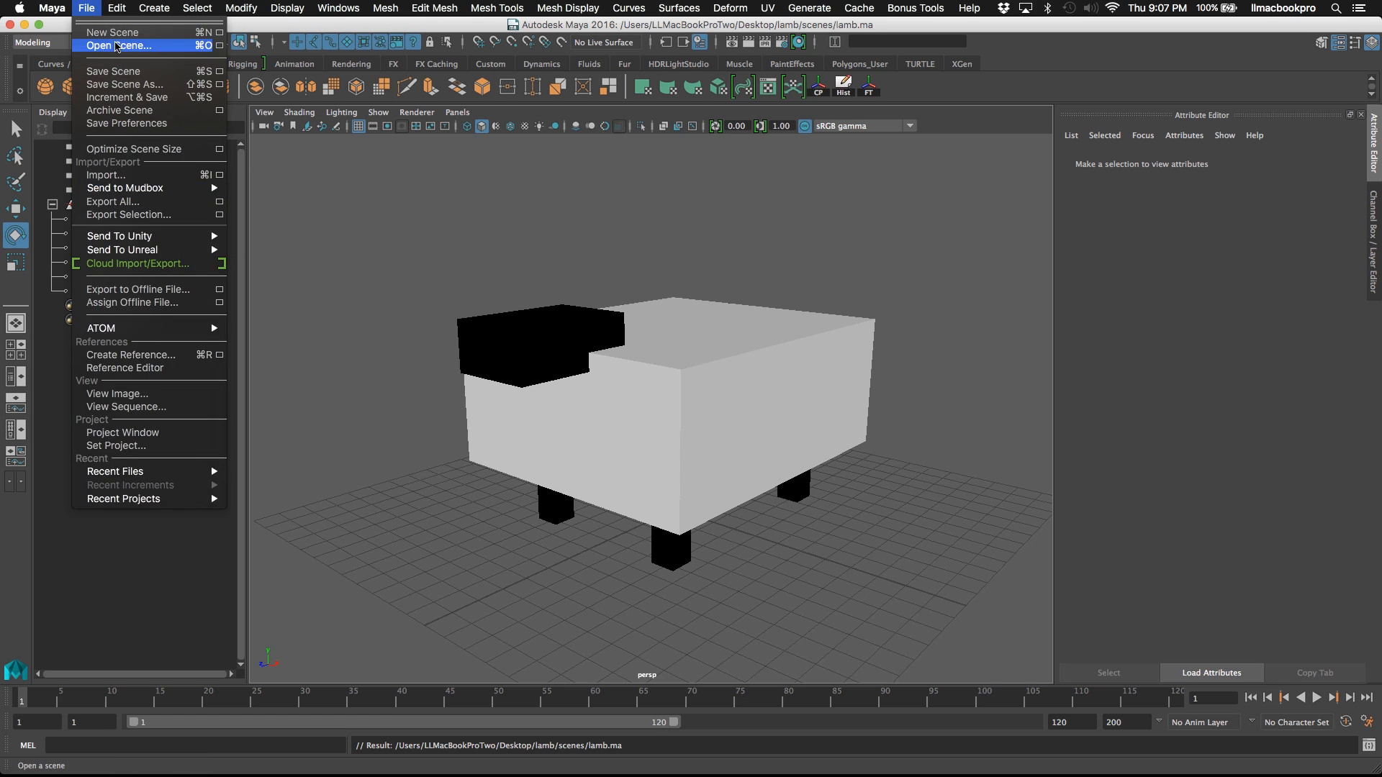
pyautogui.click(120, 46)
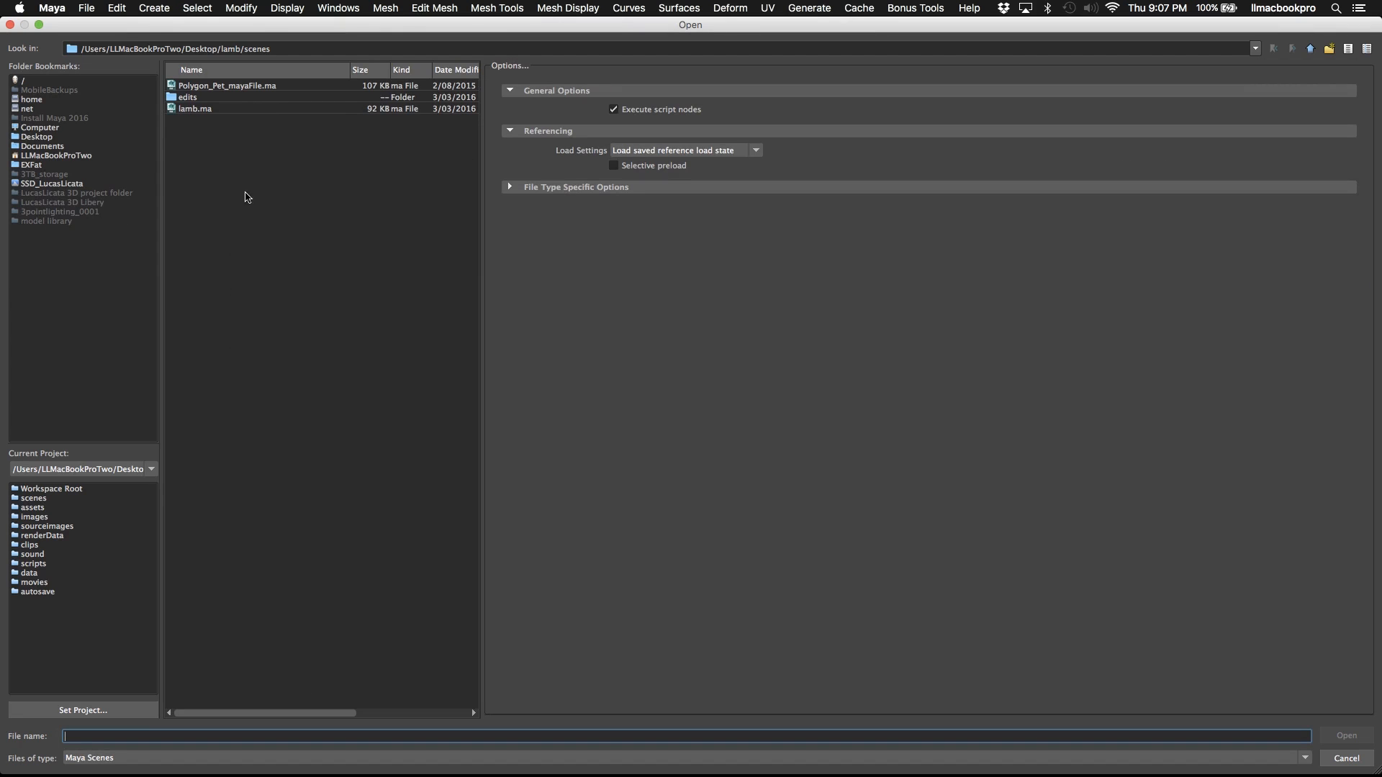
pyautogui.click(227, 86)
pyautogui.doubleClick(228, 86)
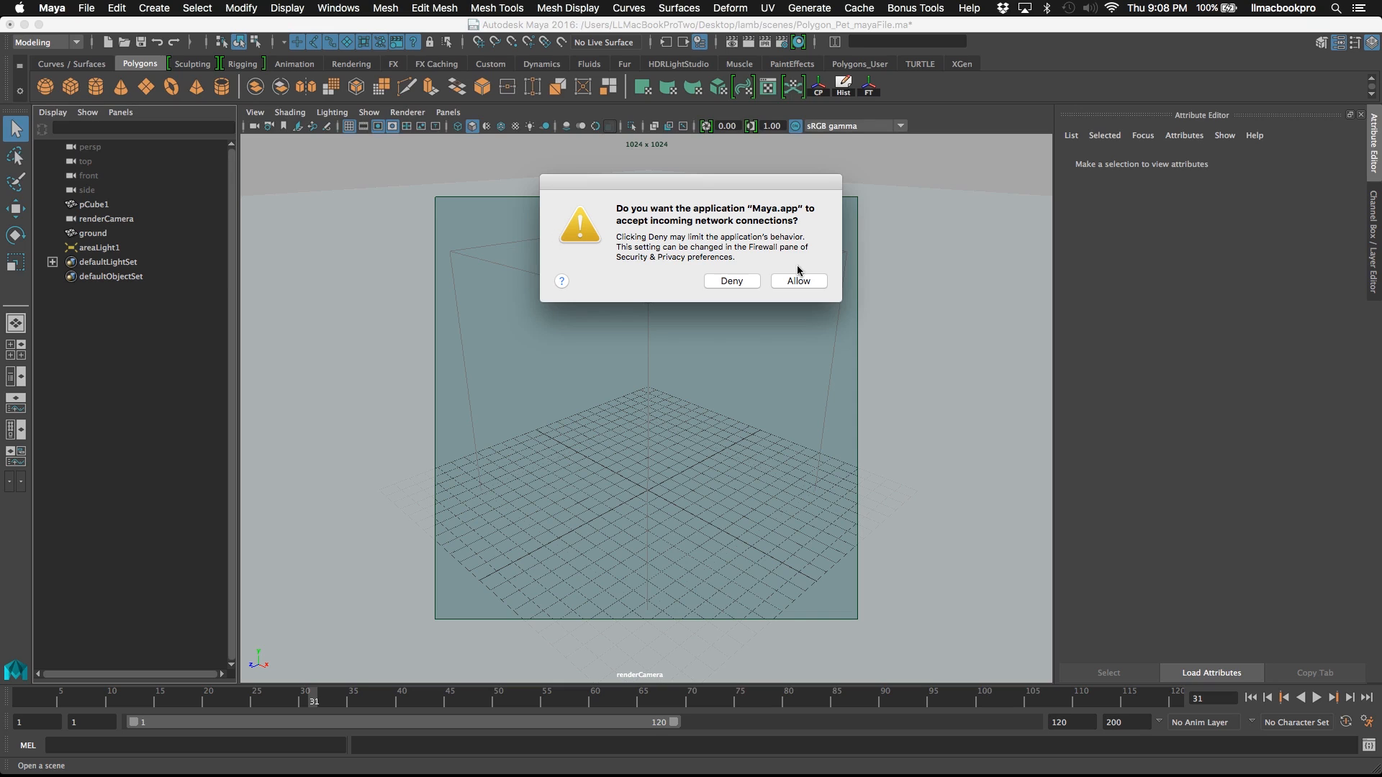
pyautogui.click(737, 280)
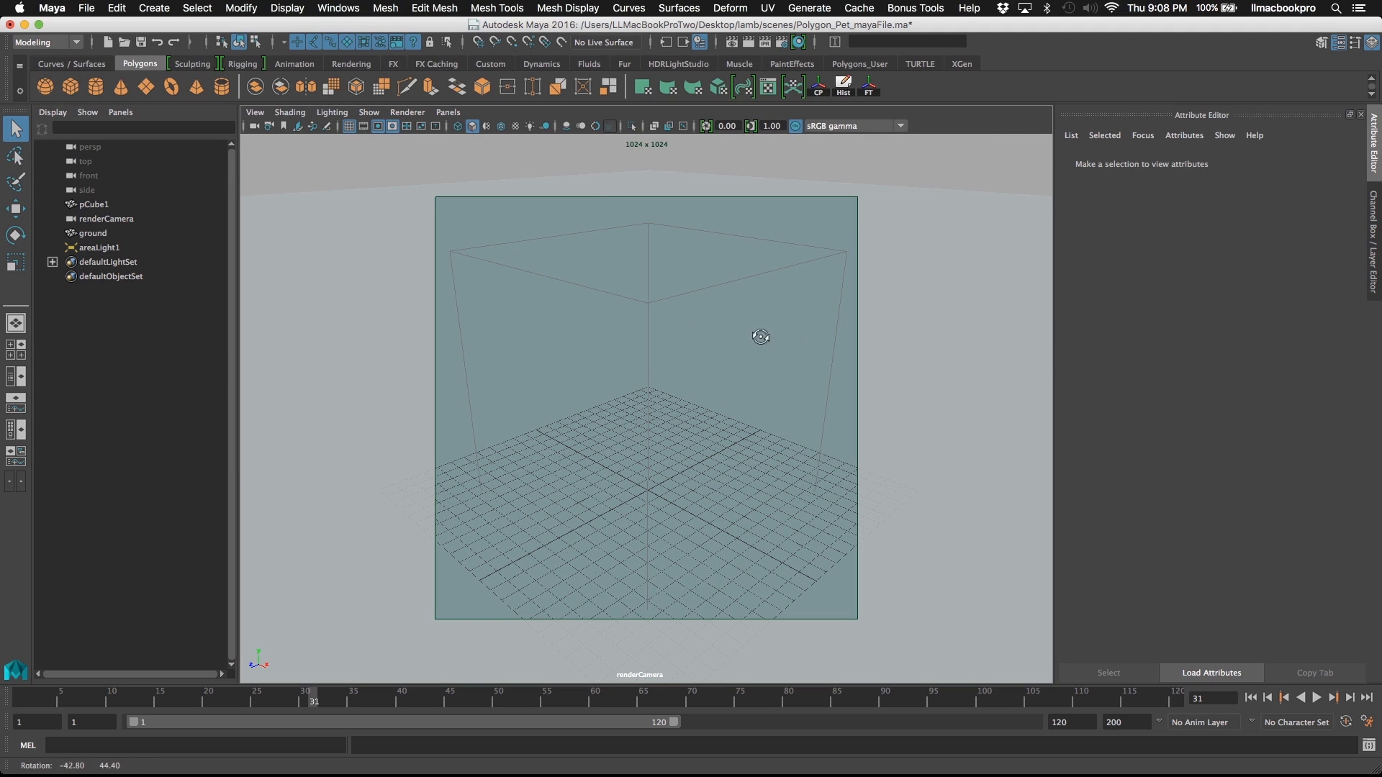
# - Switch the viewport to the persp camera and select the render camera beside the area light
pyautogui.click(449, 112)
pyautogui.moveTo(486, 130)
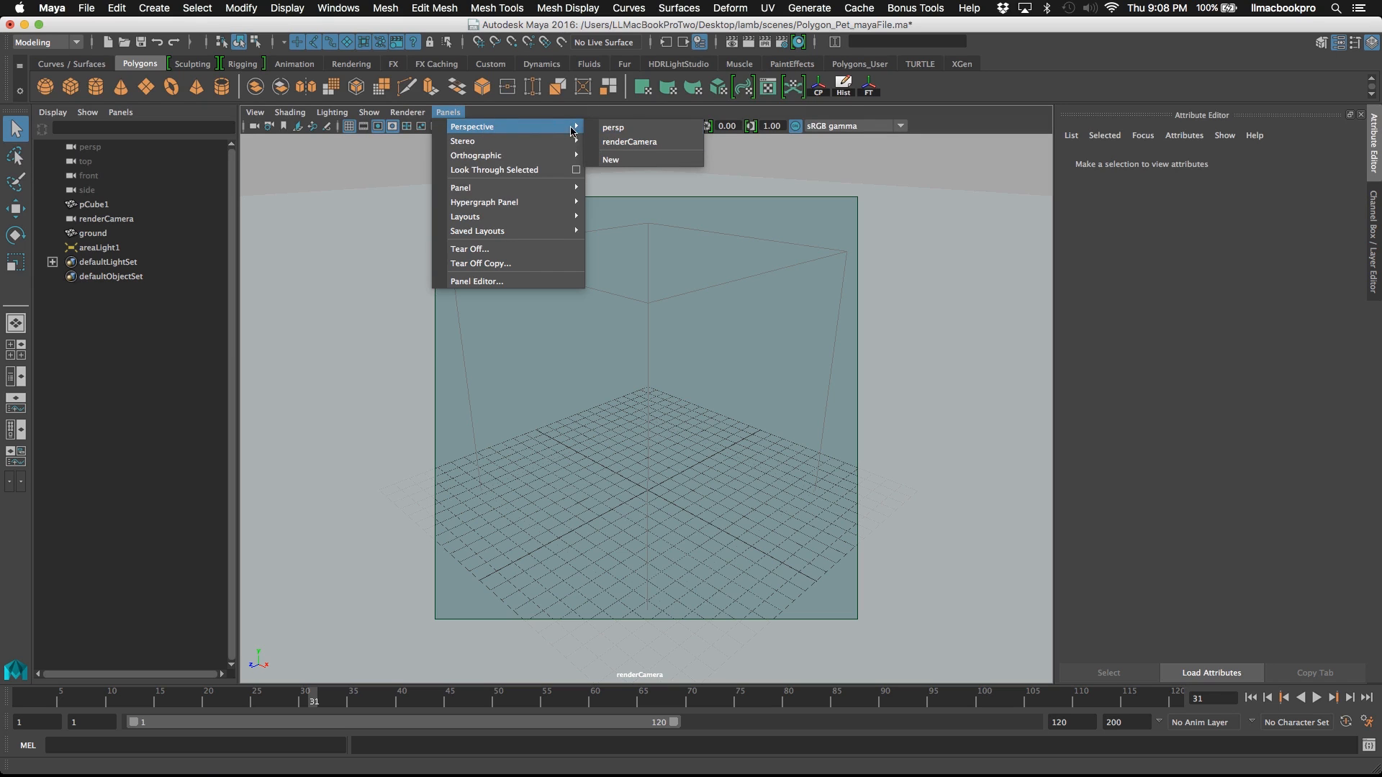
pyautogui.click(643, 129)
pyautogui.keyDown('alt'); pyautogui.moveTo(741, 456); pyautogui.dragTo(625, 425); pyautogui.keyUp('alt')
pyautogui.scroll(5, 625, 425)
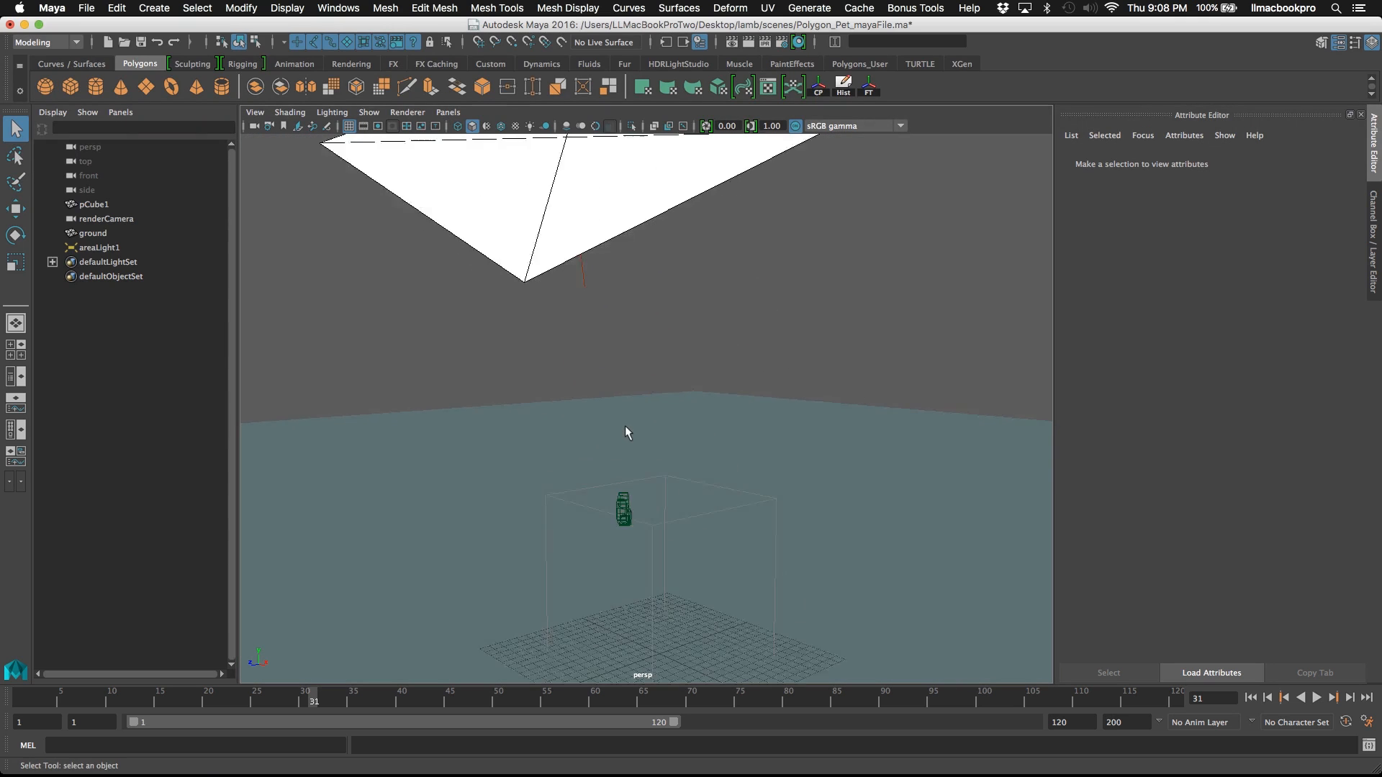
pyautogui.keyDown('alt'); pyautogui.moveTo(625, 425); pyautogui.dragTo(666, 350, button='middle'); pyautogui.keyUp('alt')
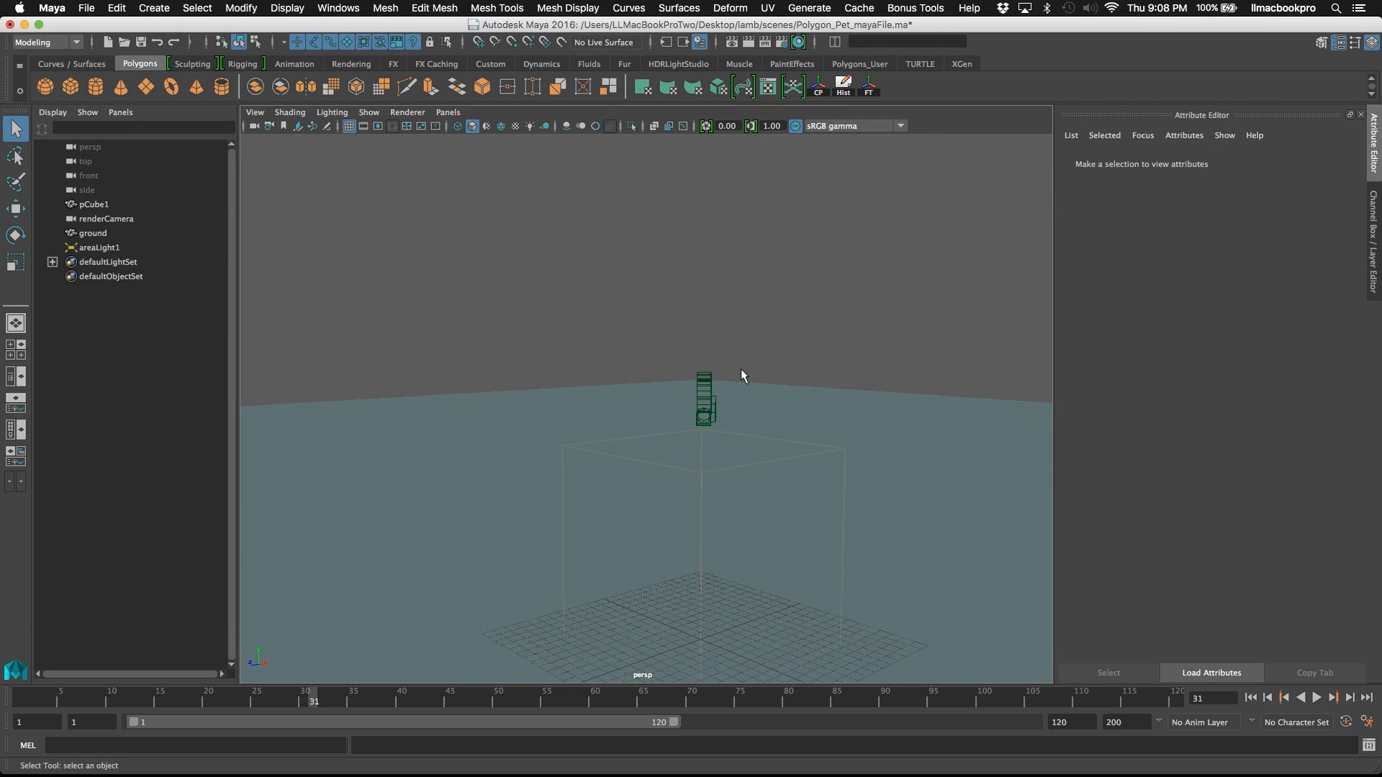
pyautogui.keyDown('alt'); pyautogui.moveTo(742, 370); pyautogui.dragTo(776, 370); pyautogui.keyUp('alt')
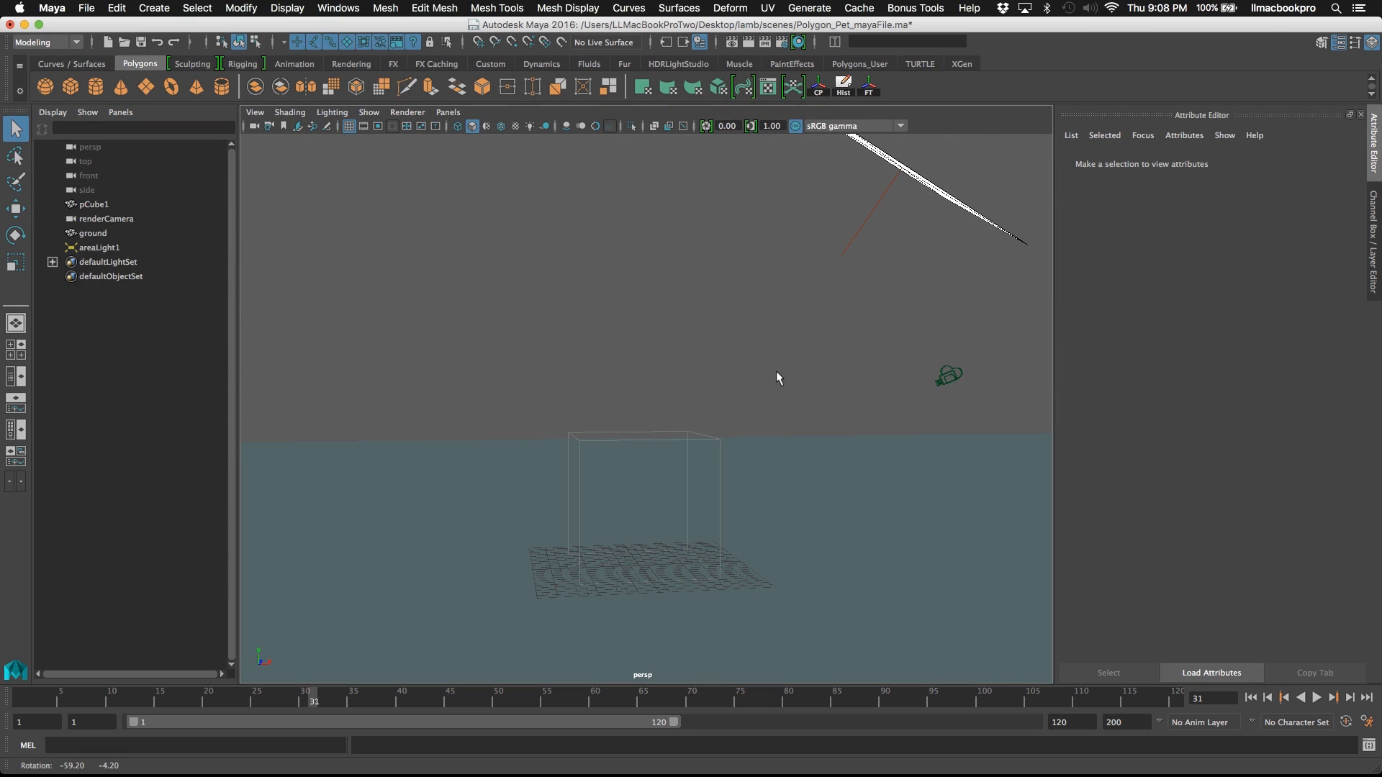
pyautogui.click(943, 375)
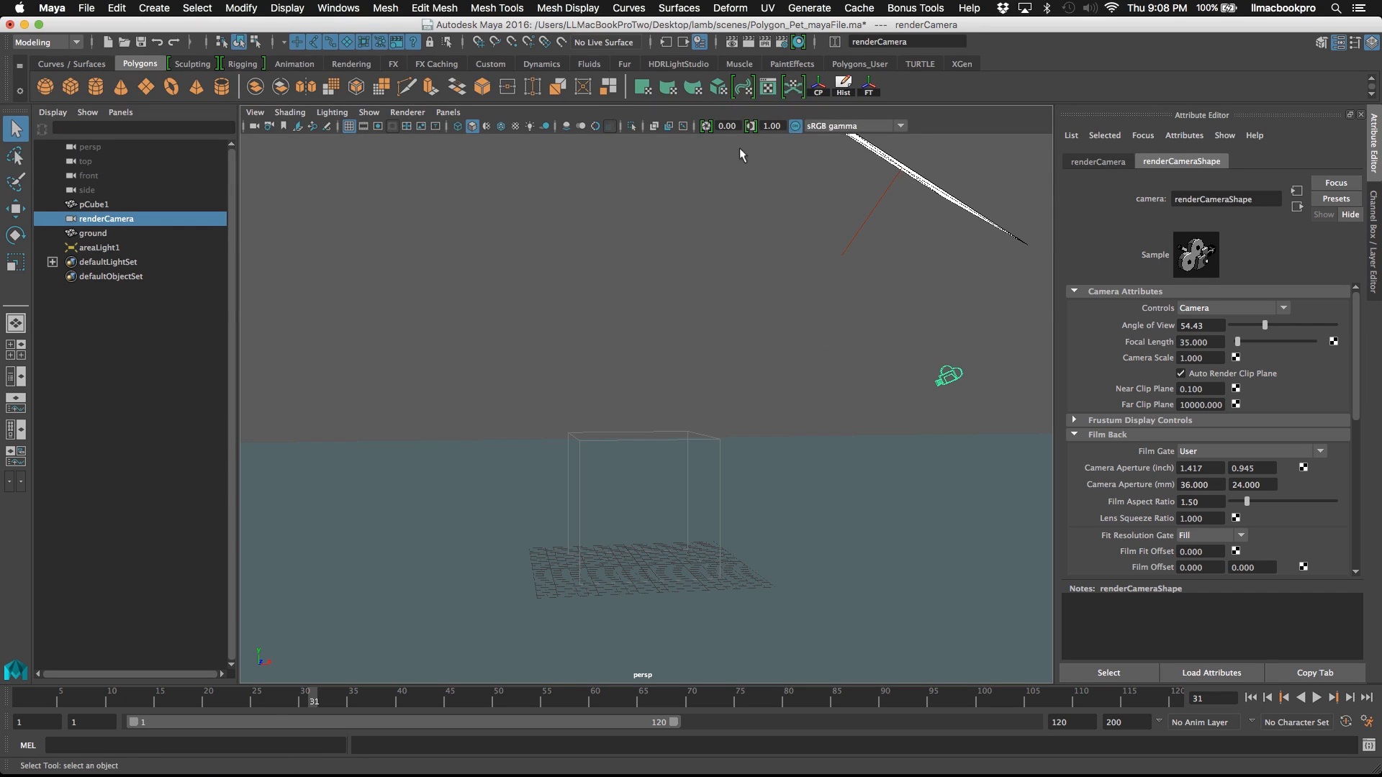
# - Open the Render Settings and choose renderCamera as the renderable camera
pyautogui.click(783, 48)
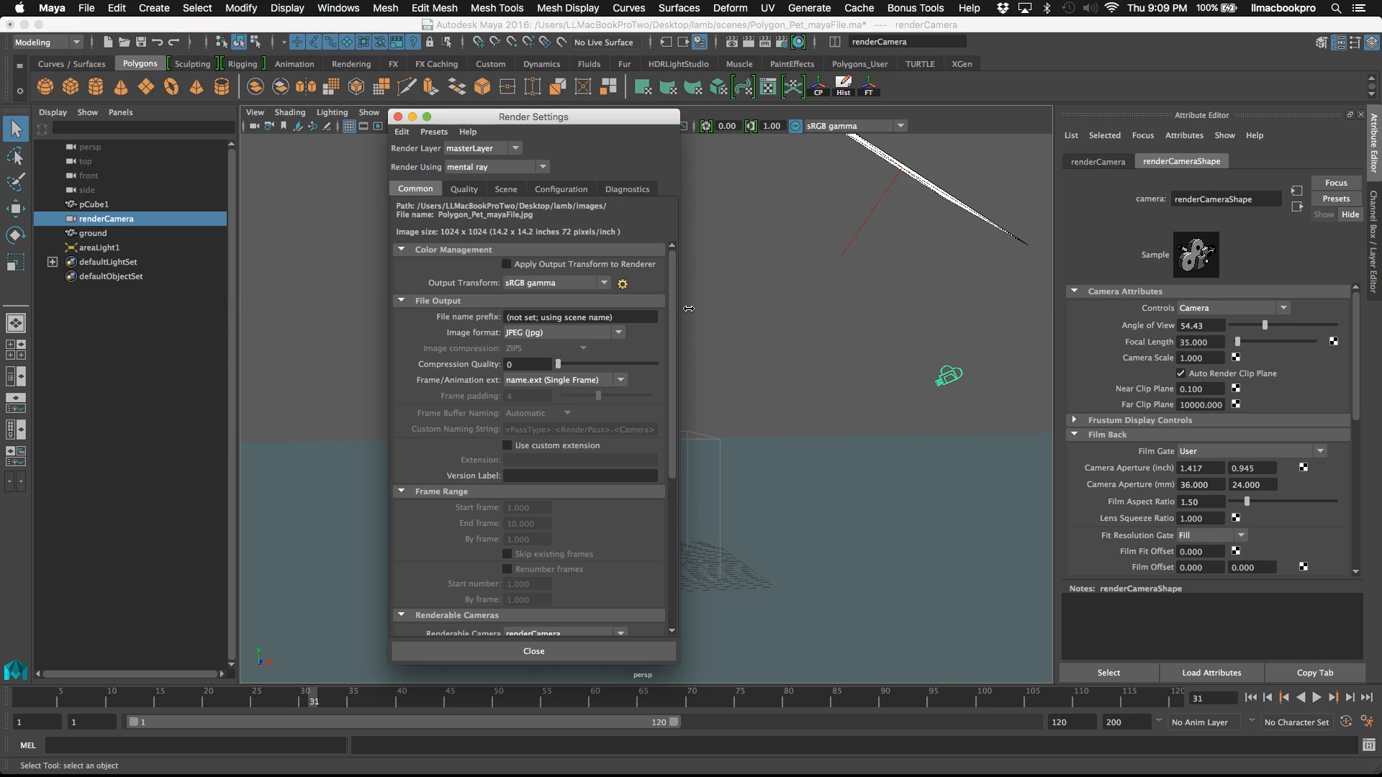
pyautogui.moveTo(673, 300); pyautogui.dragTo(673, 332)
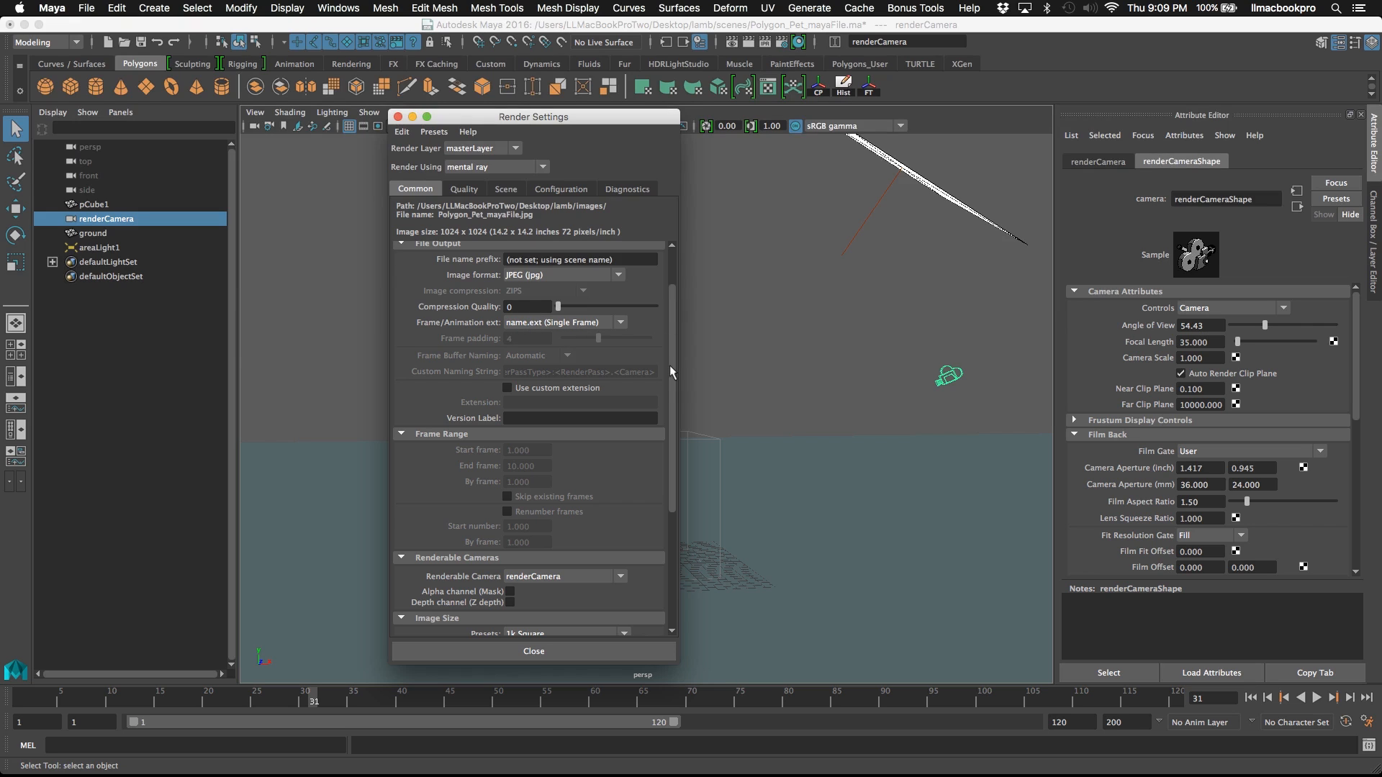
pyautogui.moveTo(672, 356); pyautogui.dragTo(670, 442)
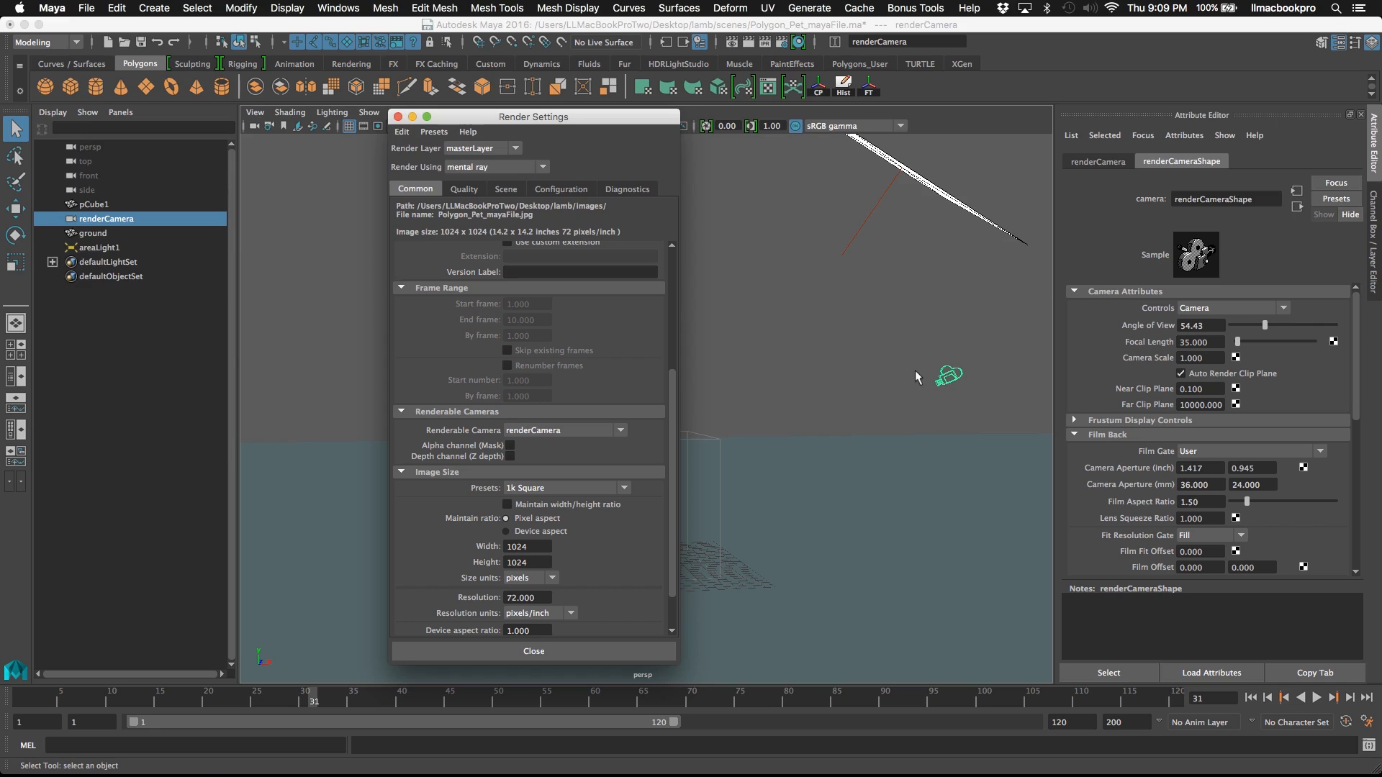
pyautogui.click(611, 430)
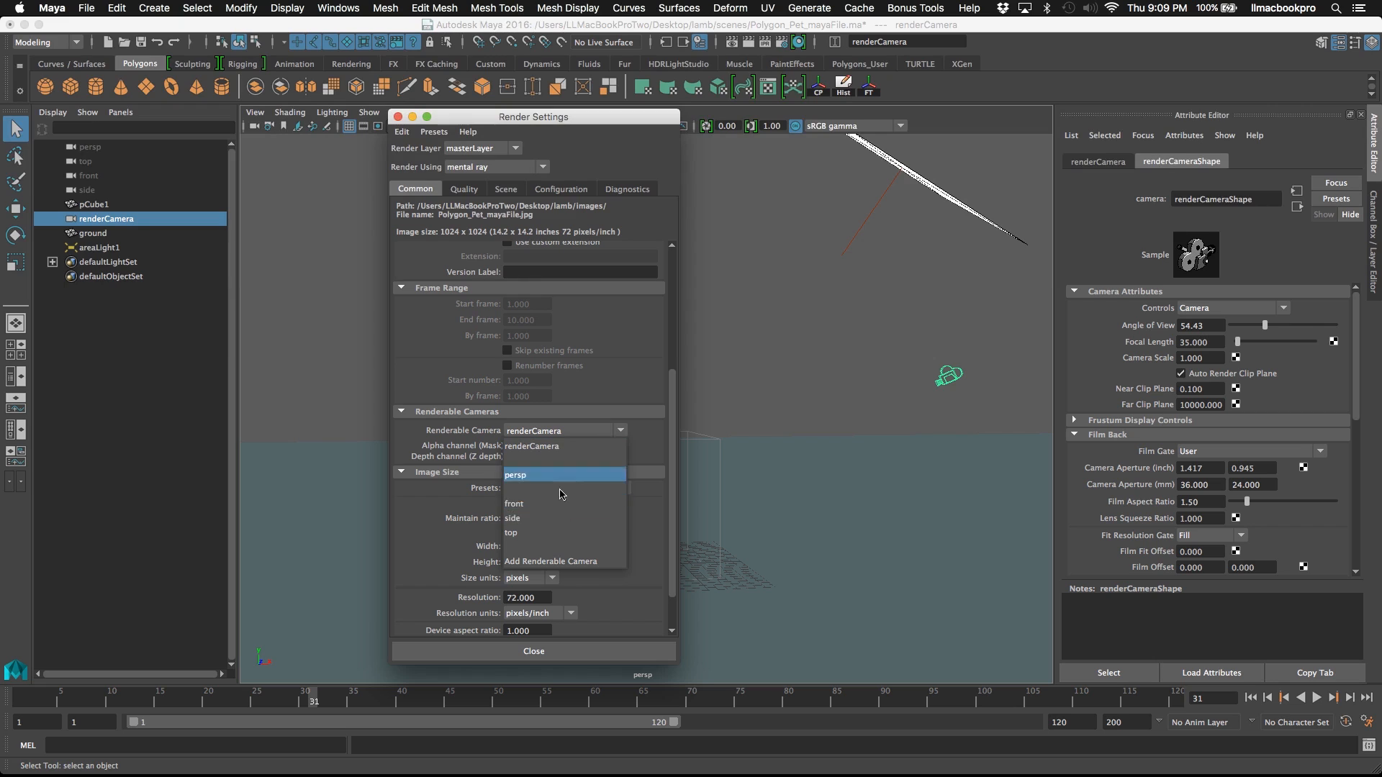
pyautogui.click(590, 445)
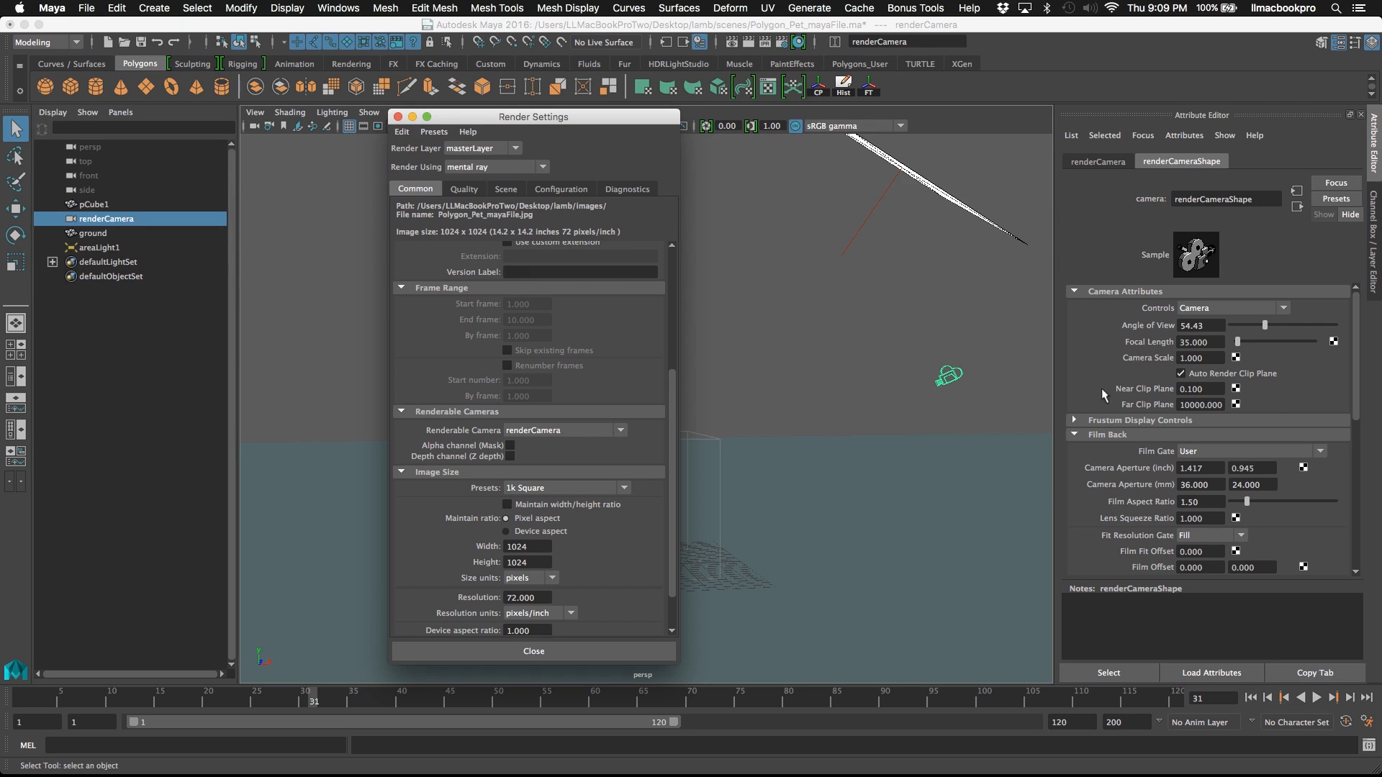
# - Expand the render camera's Environment attributes to examine its background color, and look over the render image size settings
pyautogui.scroll(-6, 1280, 429)
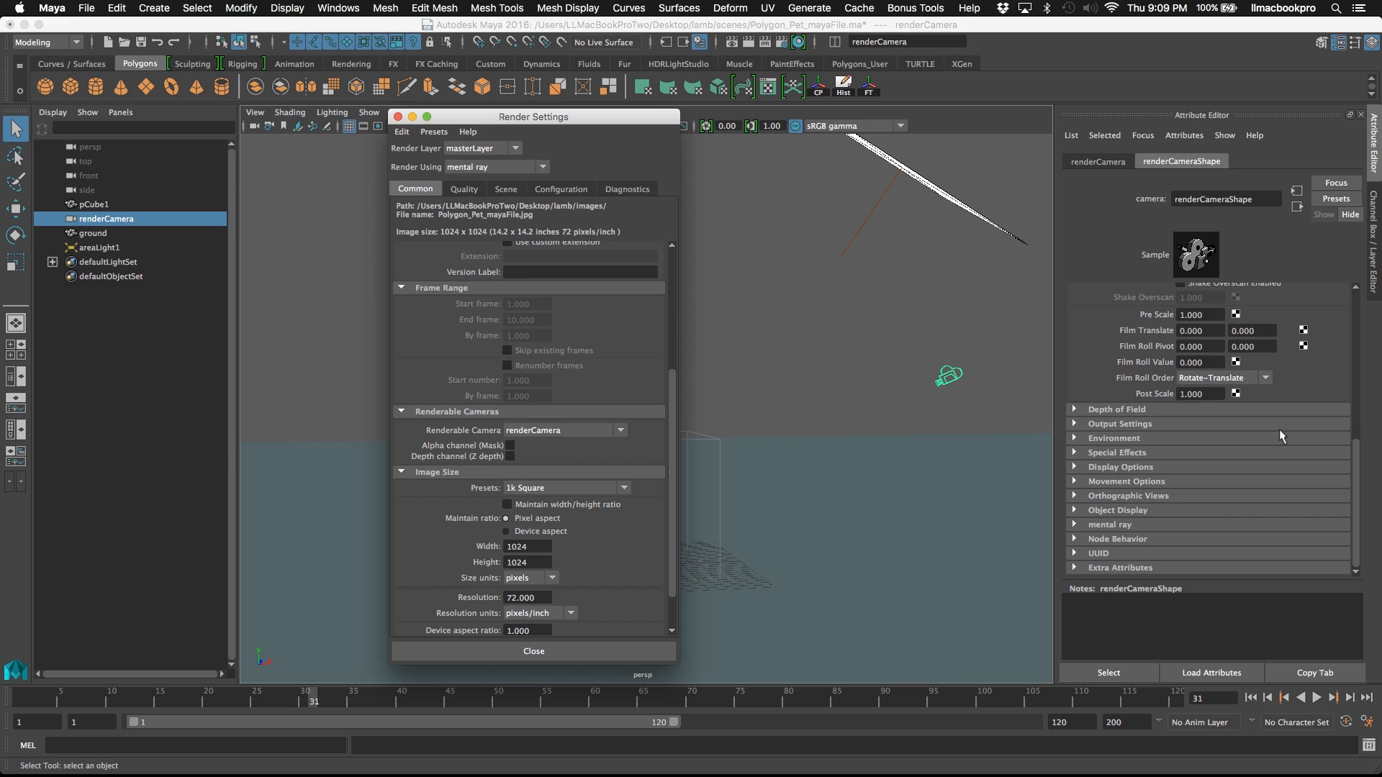
pyautogui.click(1090, 439)
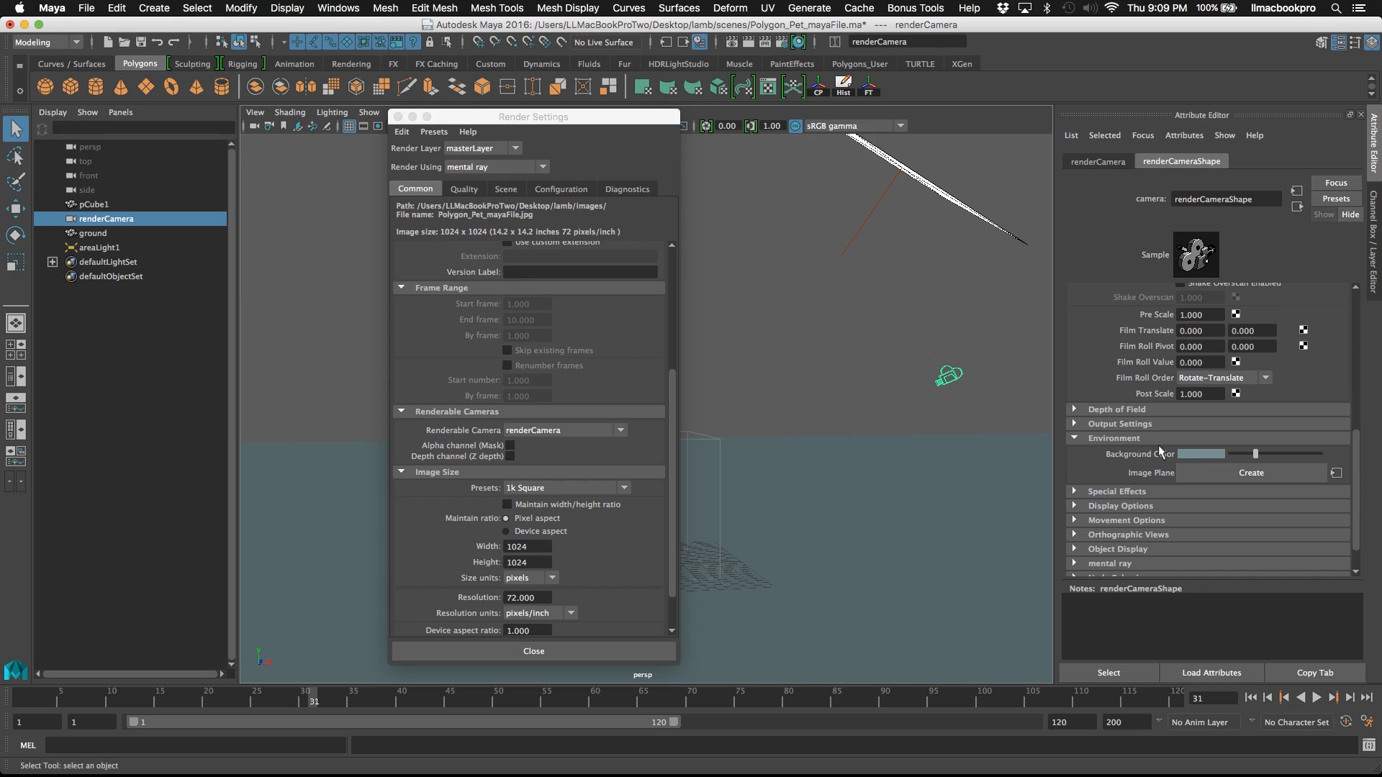
pyautogui.scroll(-3, 609, 494)
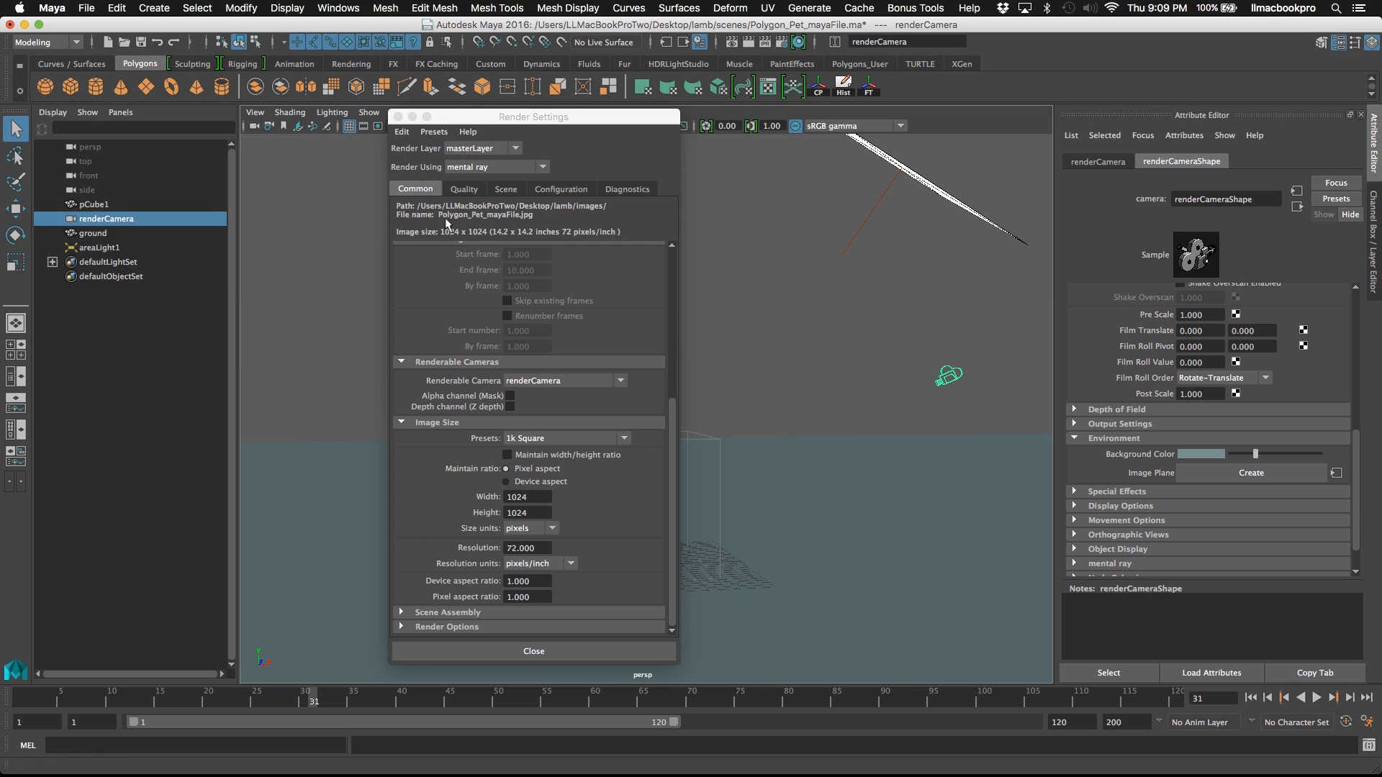
# - Look through the Quality, Configuration, Diagnostics and Scene groups of the mental ray render settings
pyautogui.click(464, 189)
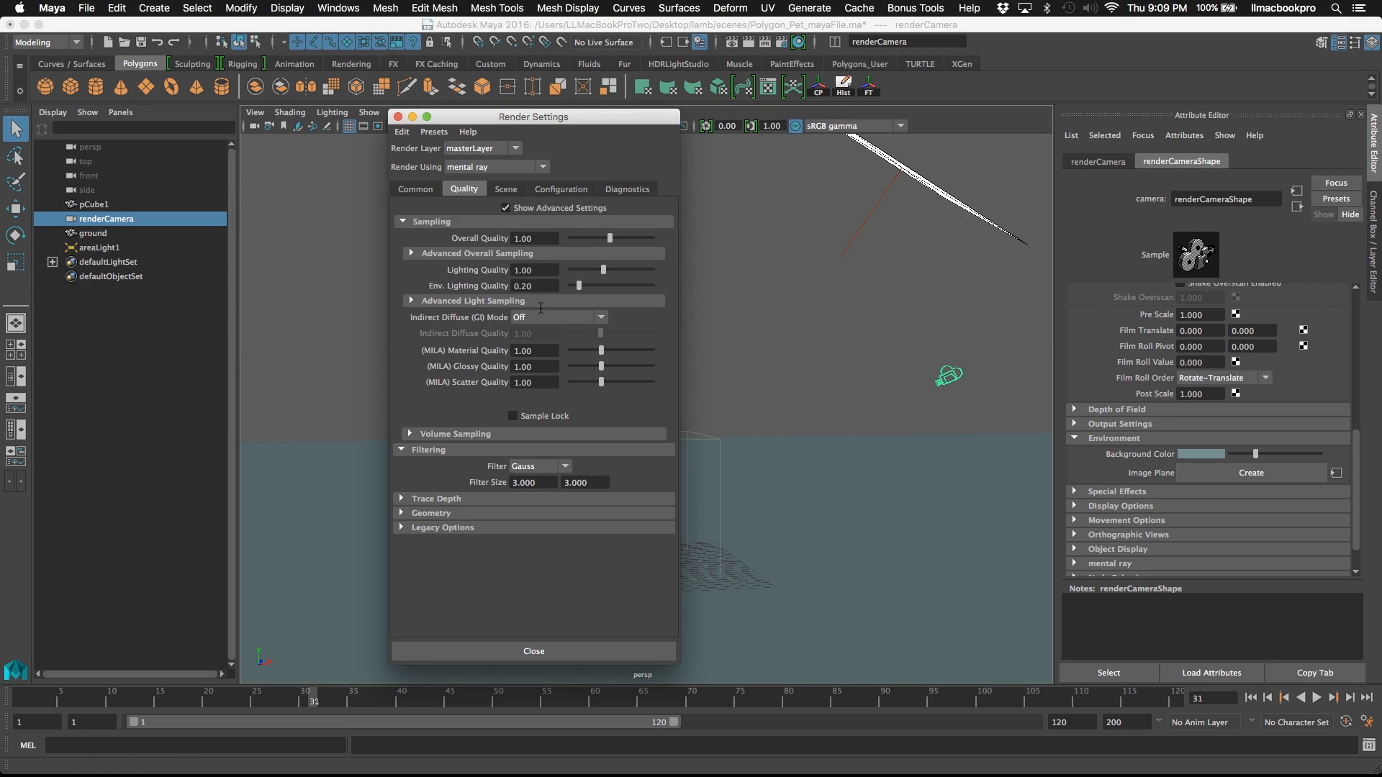
pyautogui.click(506, 189)
pyautogui.click(562, 188)
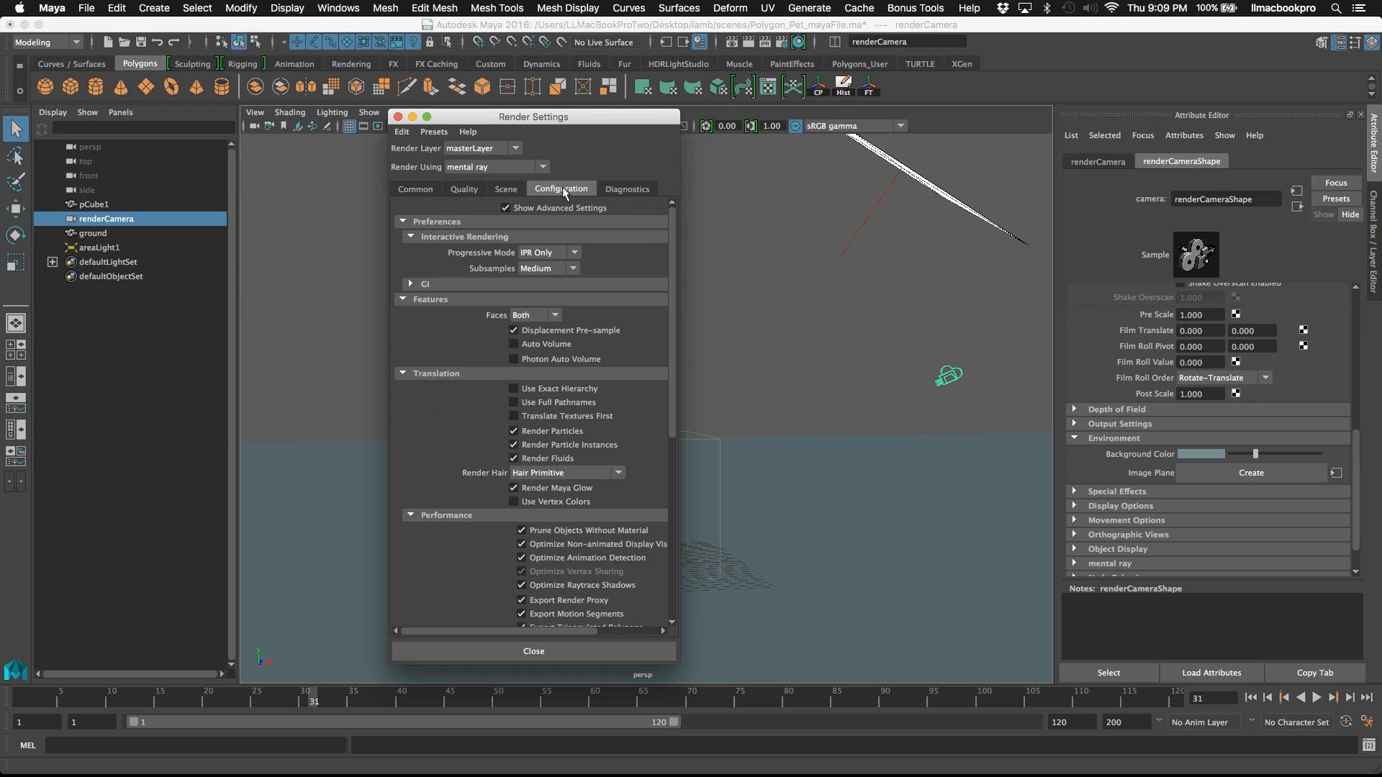
pyautogui.click(634, 189)
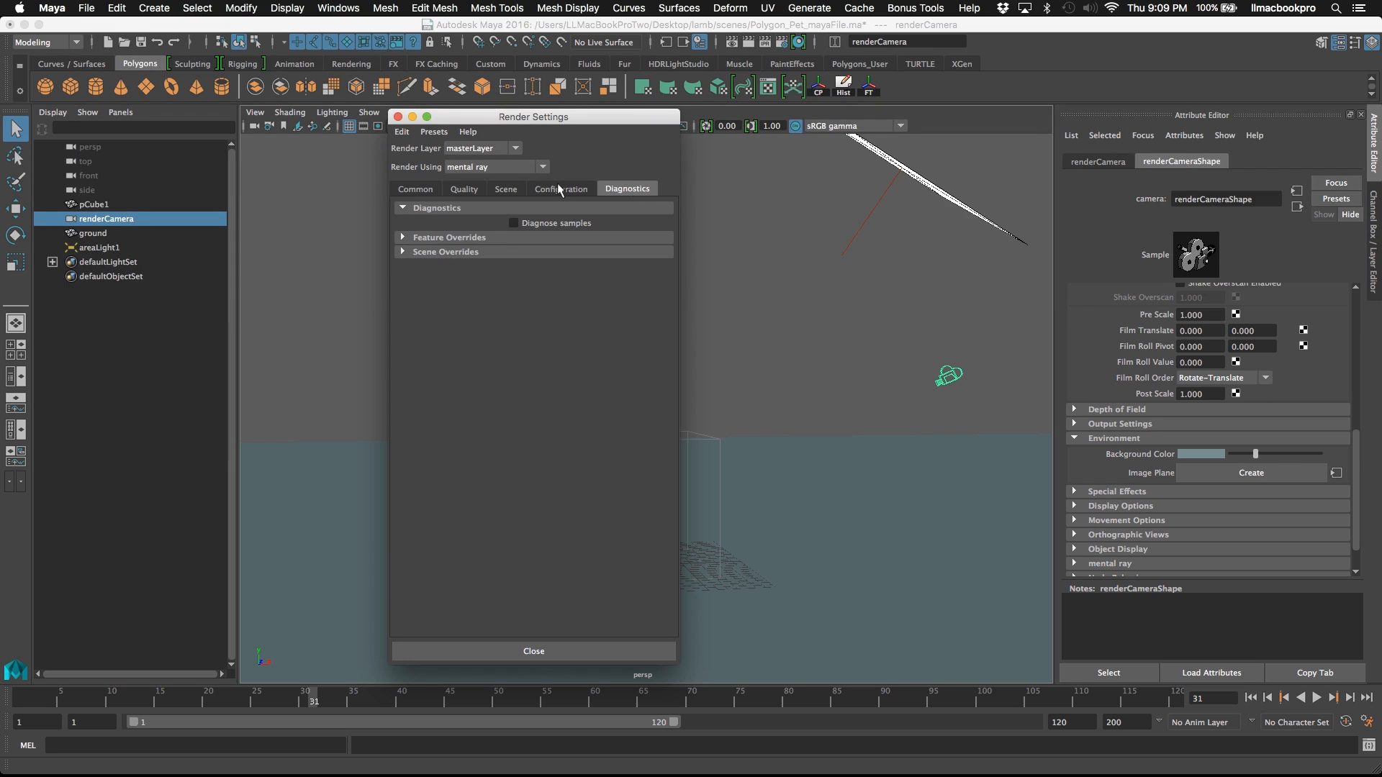
pyautogui.click(503, 189)
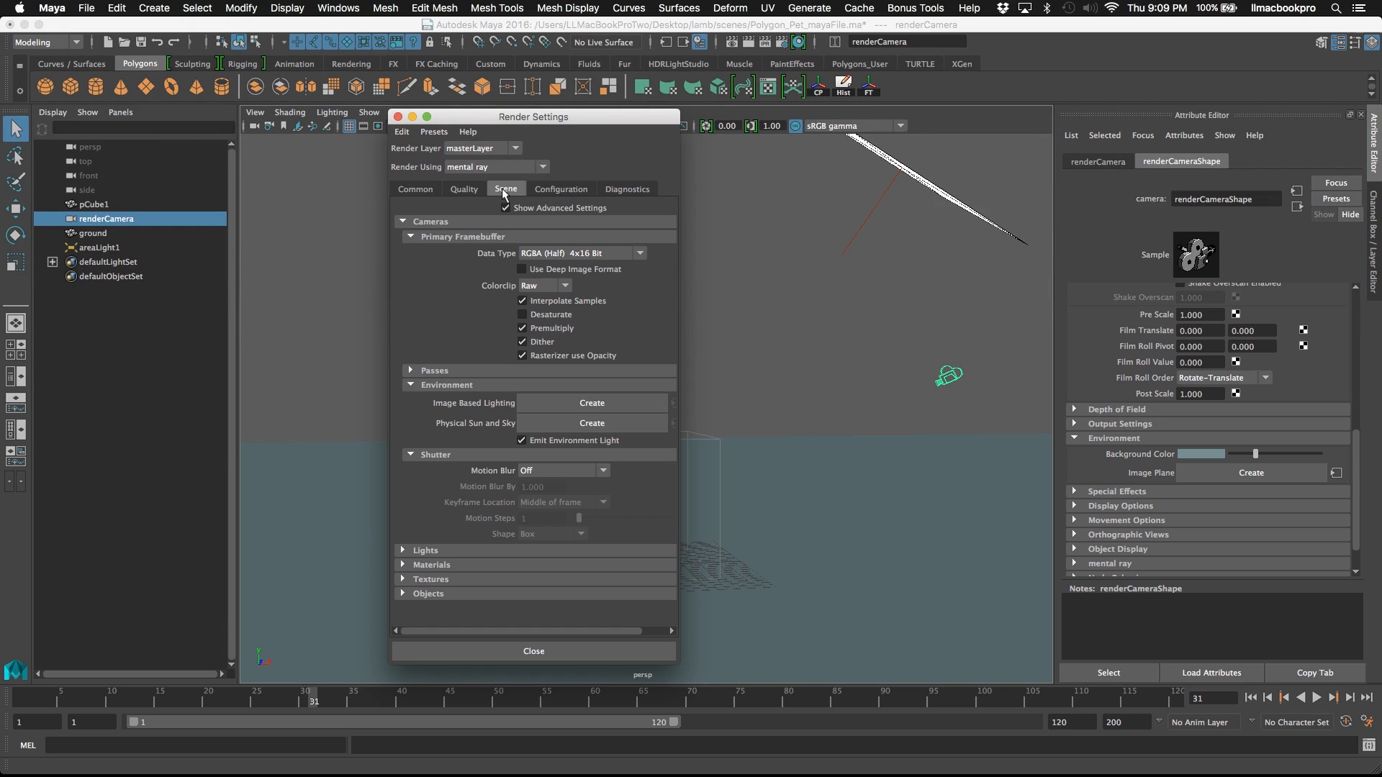
# - Set the Indirect Diffuse (GI) Mode to Finalgather in the quality settings and close the Render Settings
pyautogui.click(465, 188)
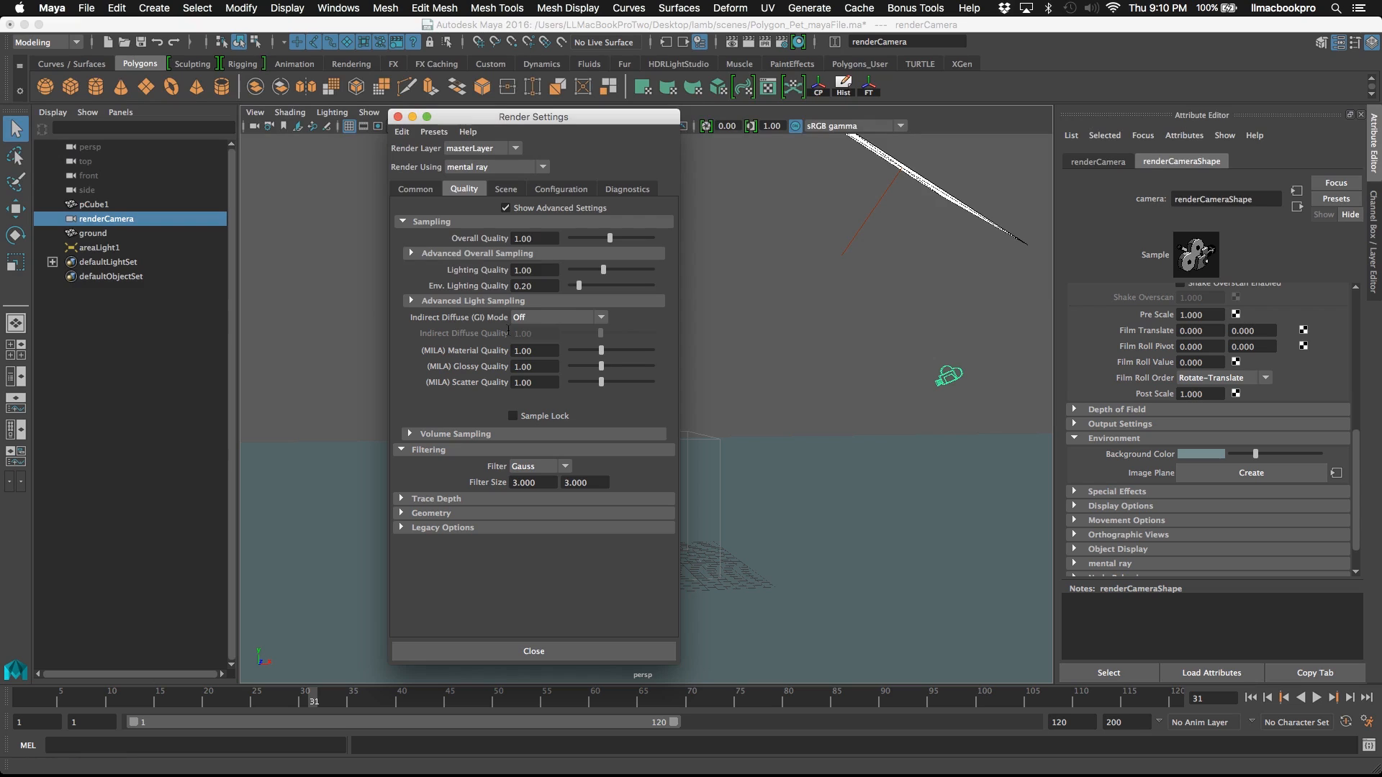
pyautogui.click(546, 318)
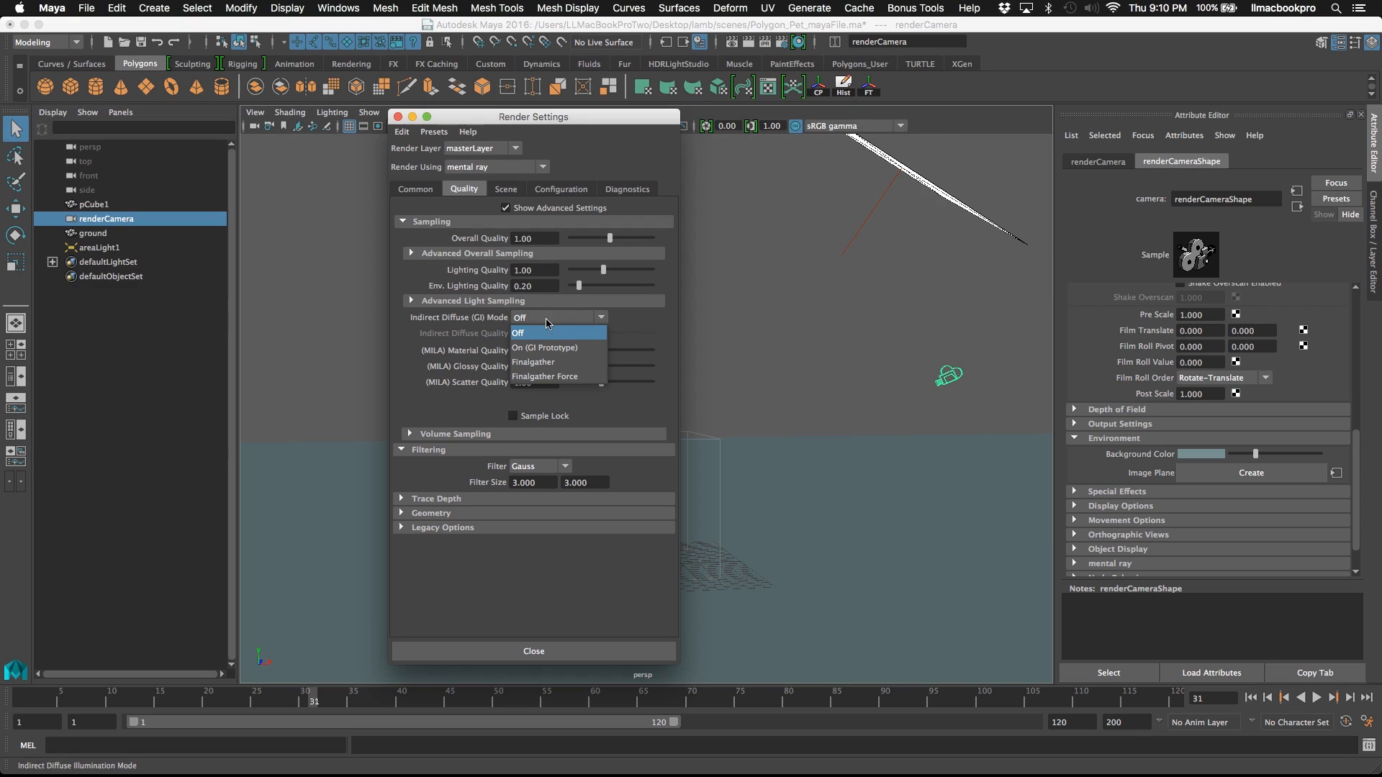
pyautogui.click(568, 367)
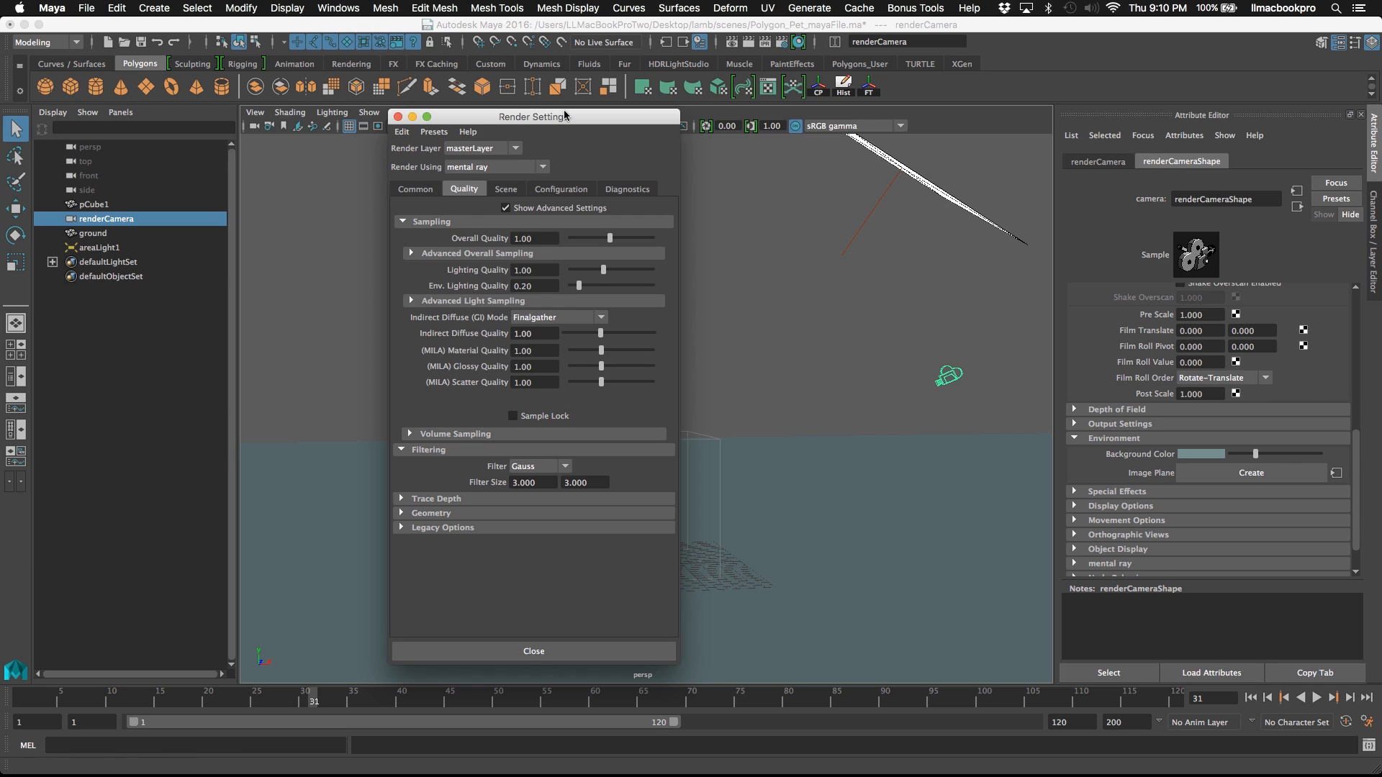
pyautogui.moveTo(565, 115); pyautogui.dragTo(438, 117)
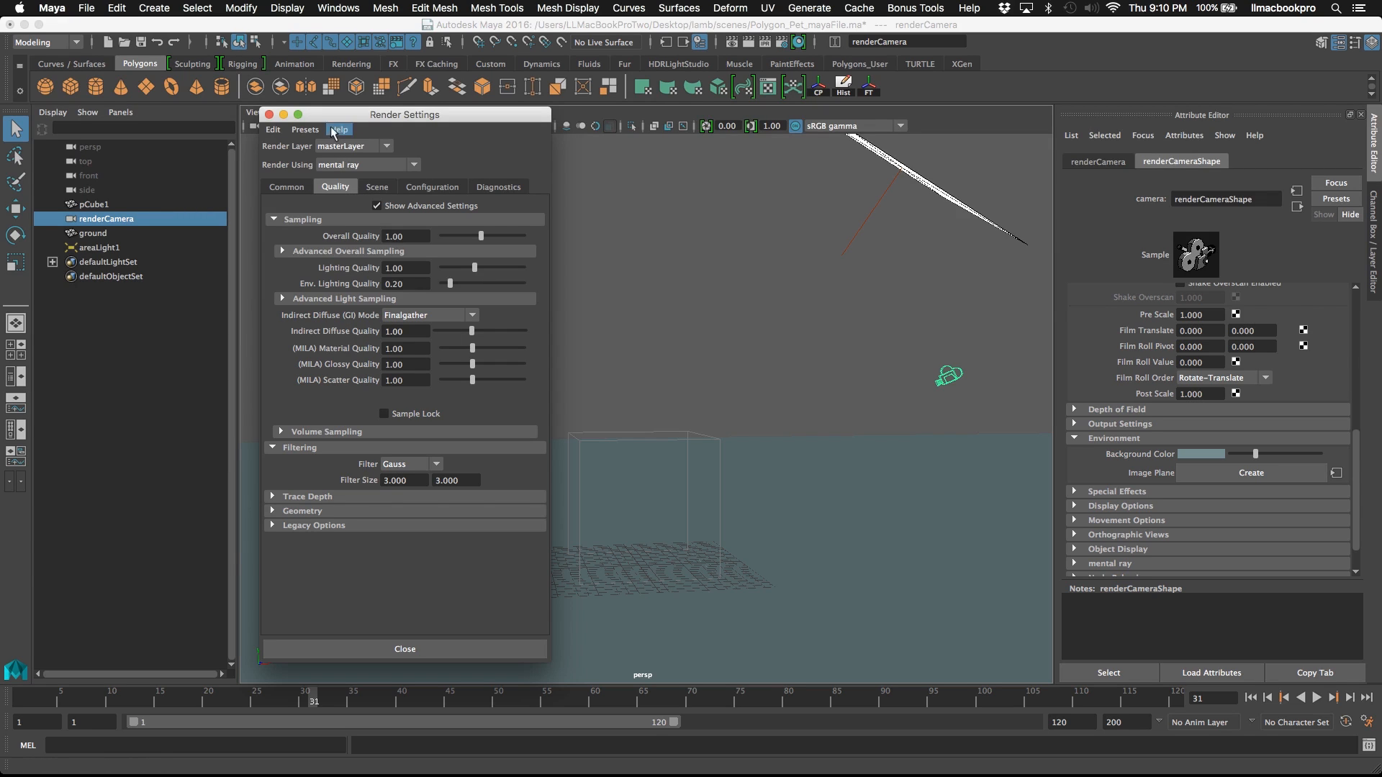
pyautogui.click(286, 188)
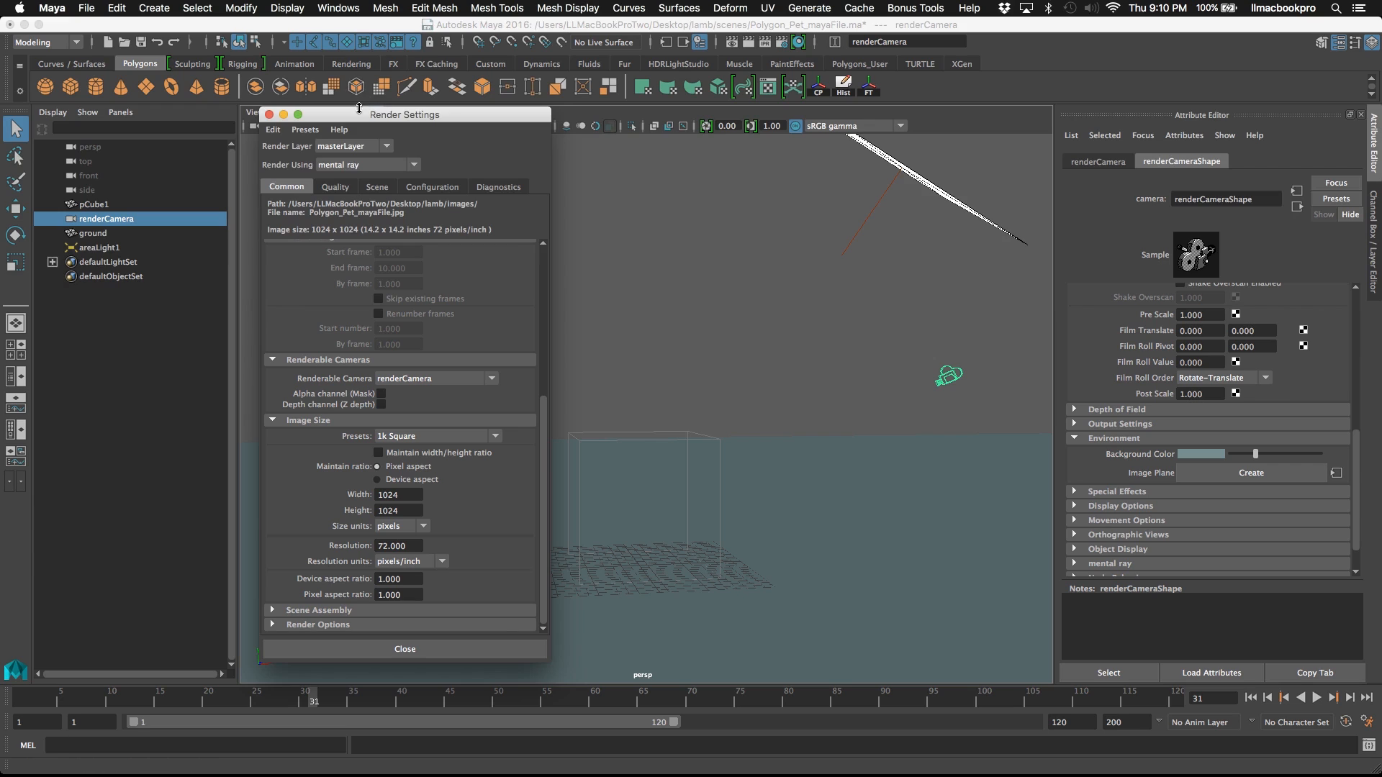
pyautogui.moveTo(353, 117); pyautogui.dragTo(338, 108)
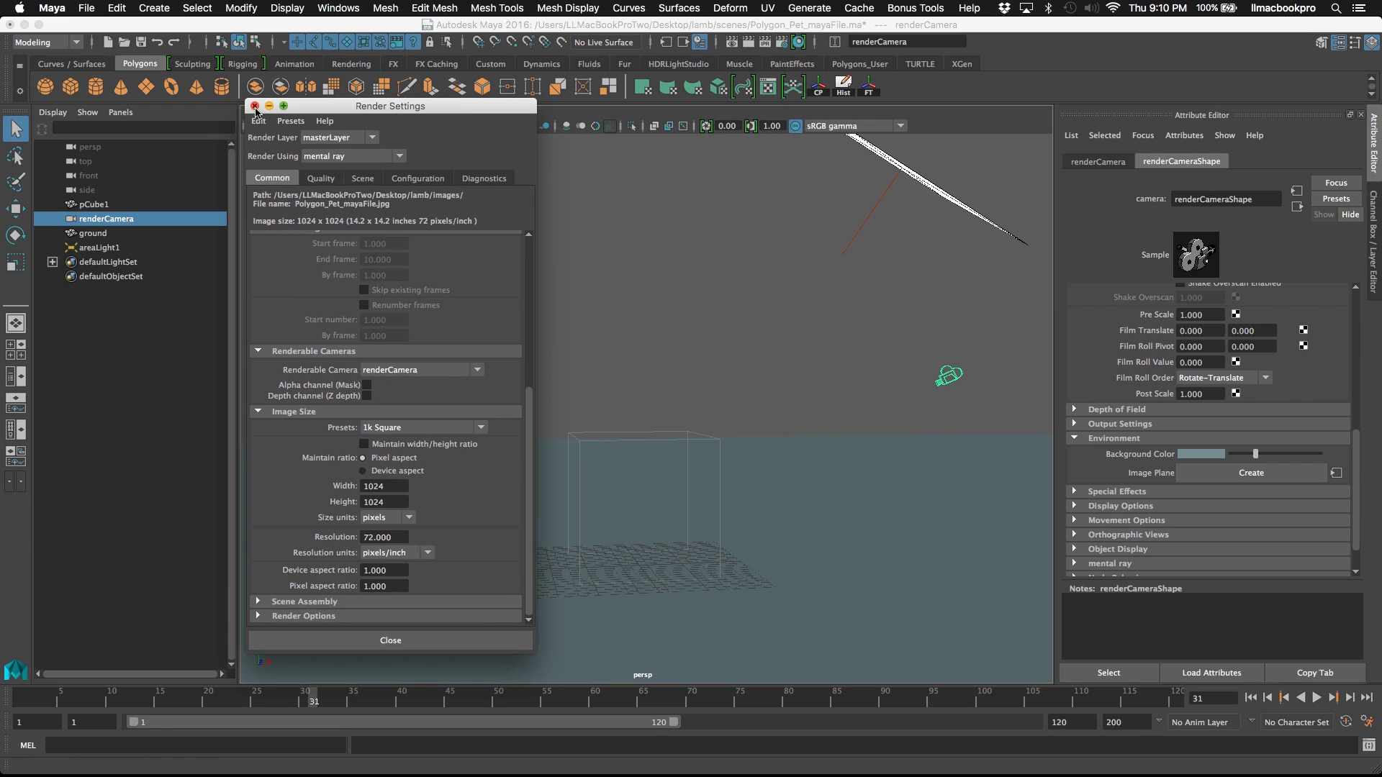
pyautogui.click(255, 106)
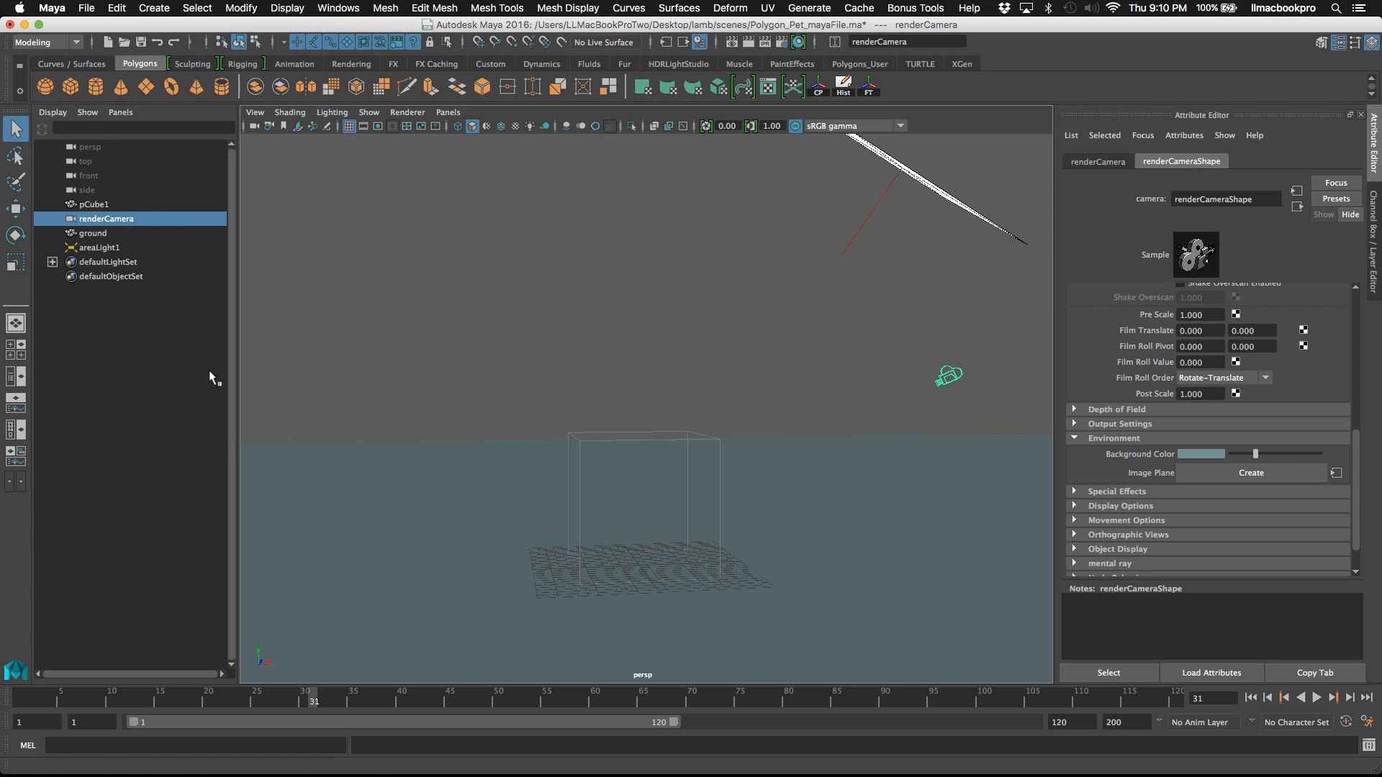
# - Import lamb.ma from the project's scenes folder into the Polygon Pet render scene
pyautogui.click(86, 7)
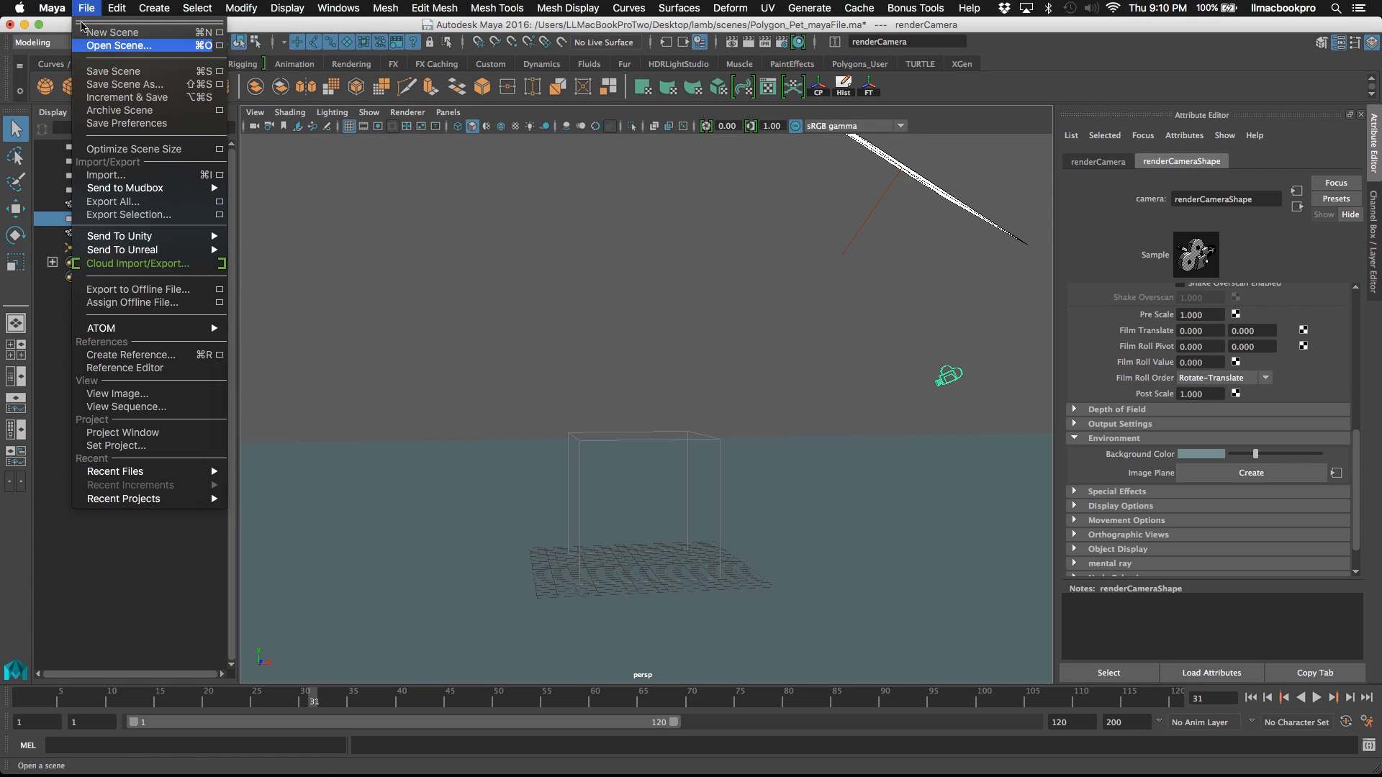
pyautogui.click(119, 175)
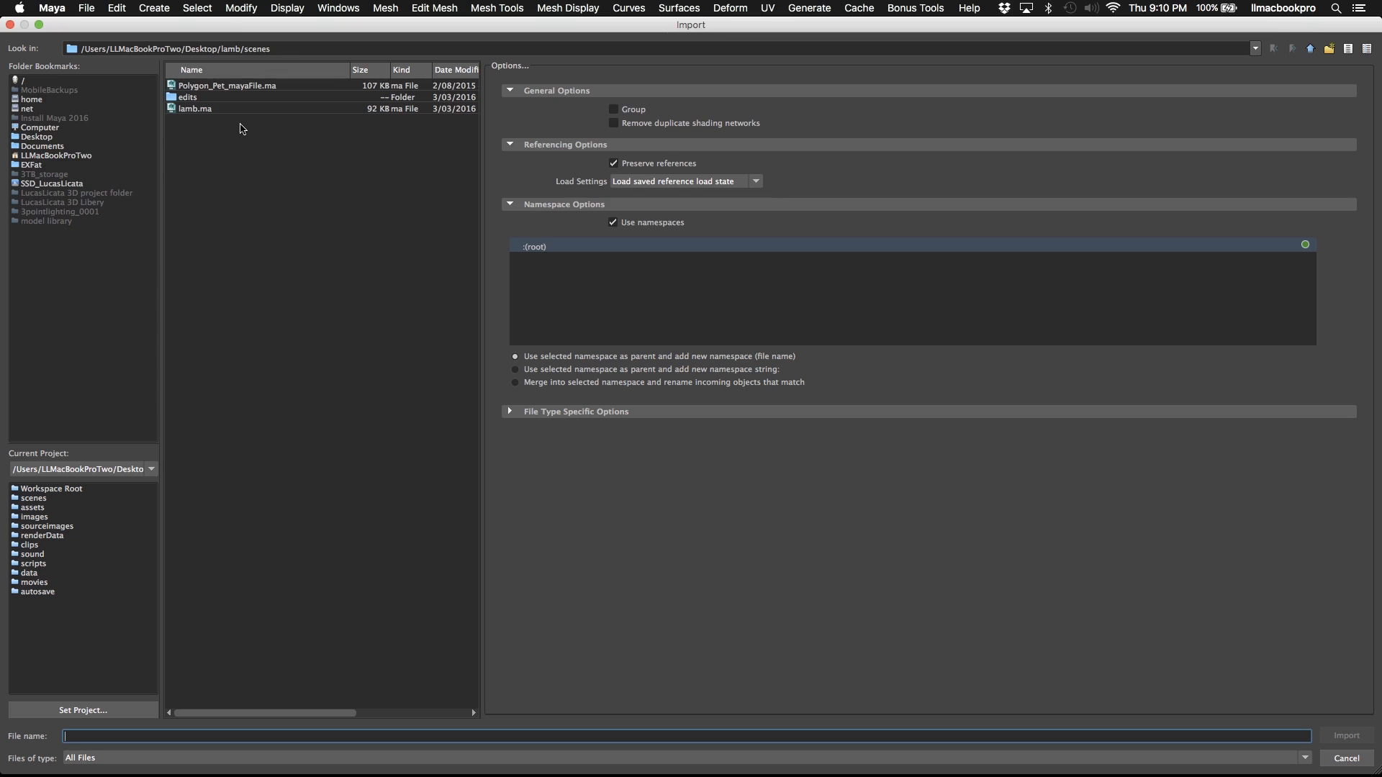
pyautogui.click(253, 86)
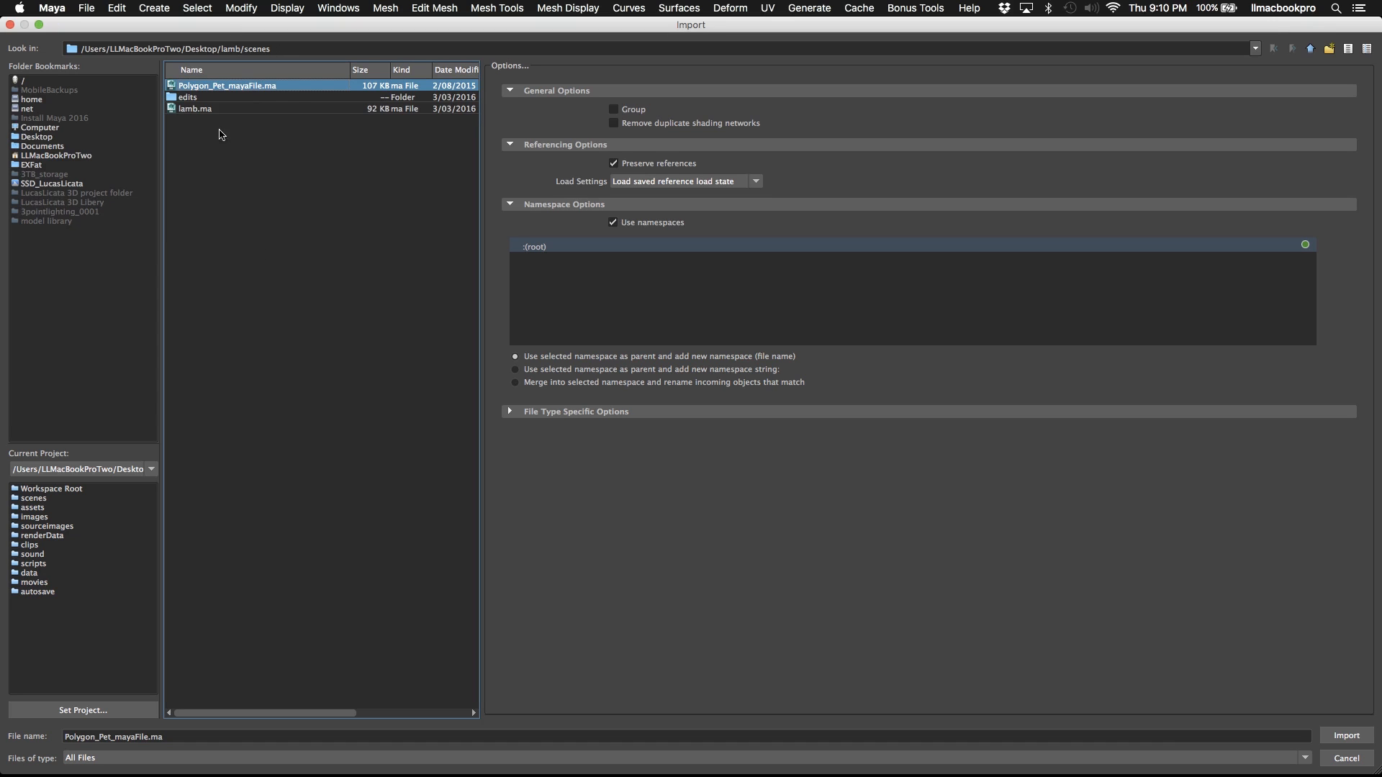
pyautogui.click(209, 111)
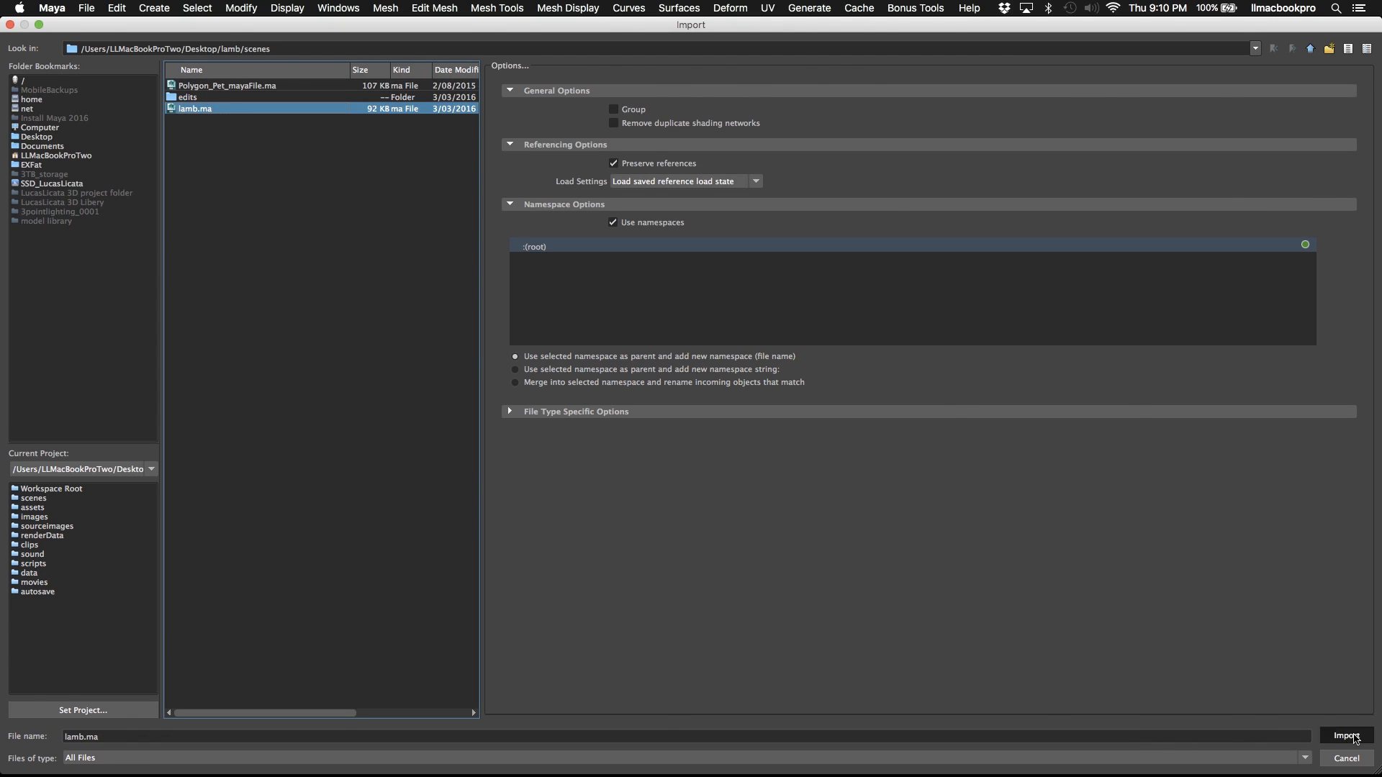
pyautogui.click(1346, 736)
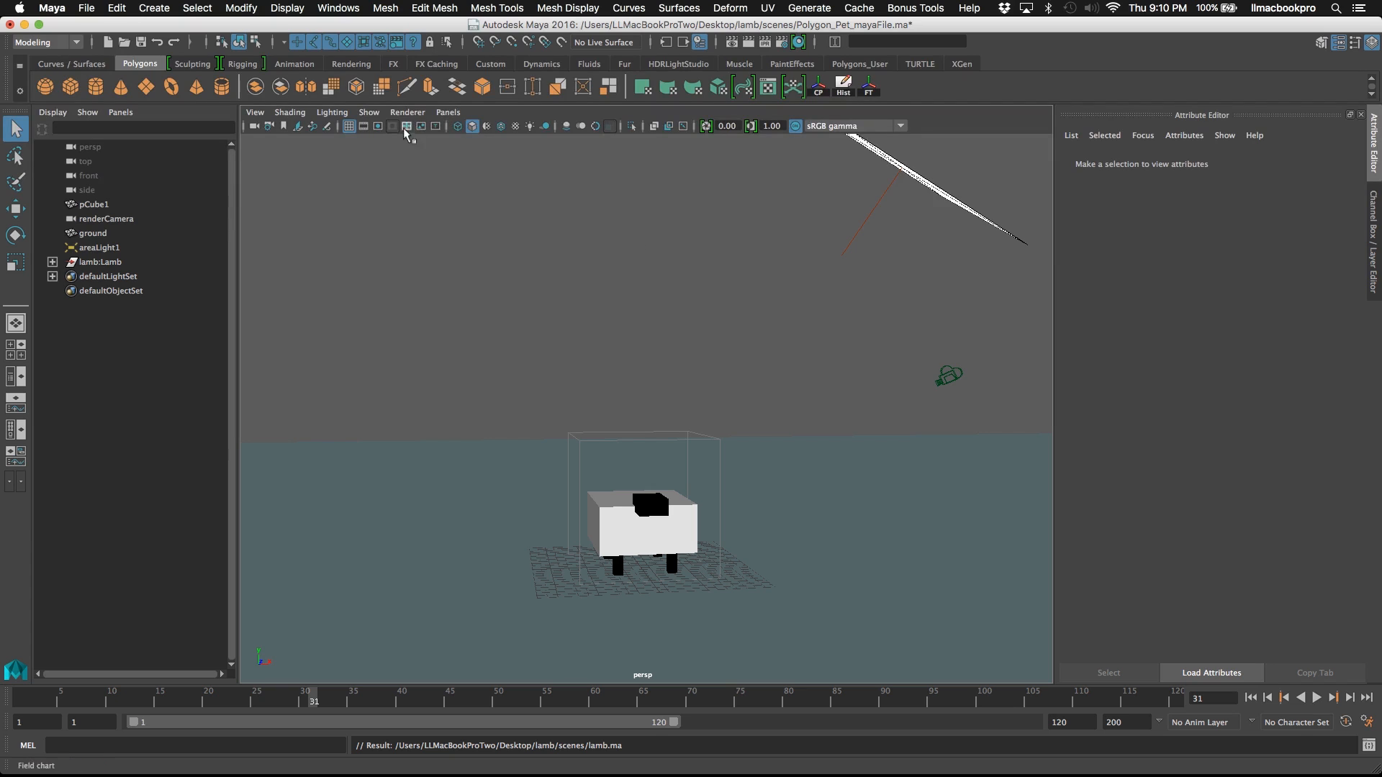
# - Switch the viewport to look through renderCamera
pyautogui.click(446, 113)
pyautogui.moveTo(478, 126)
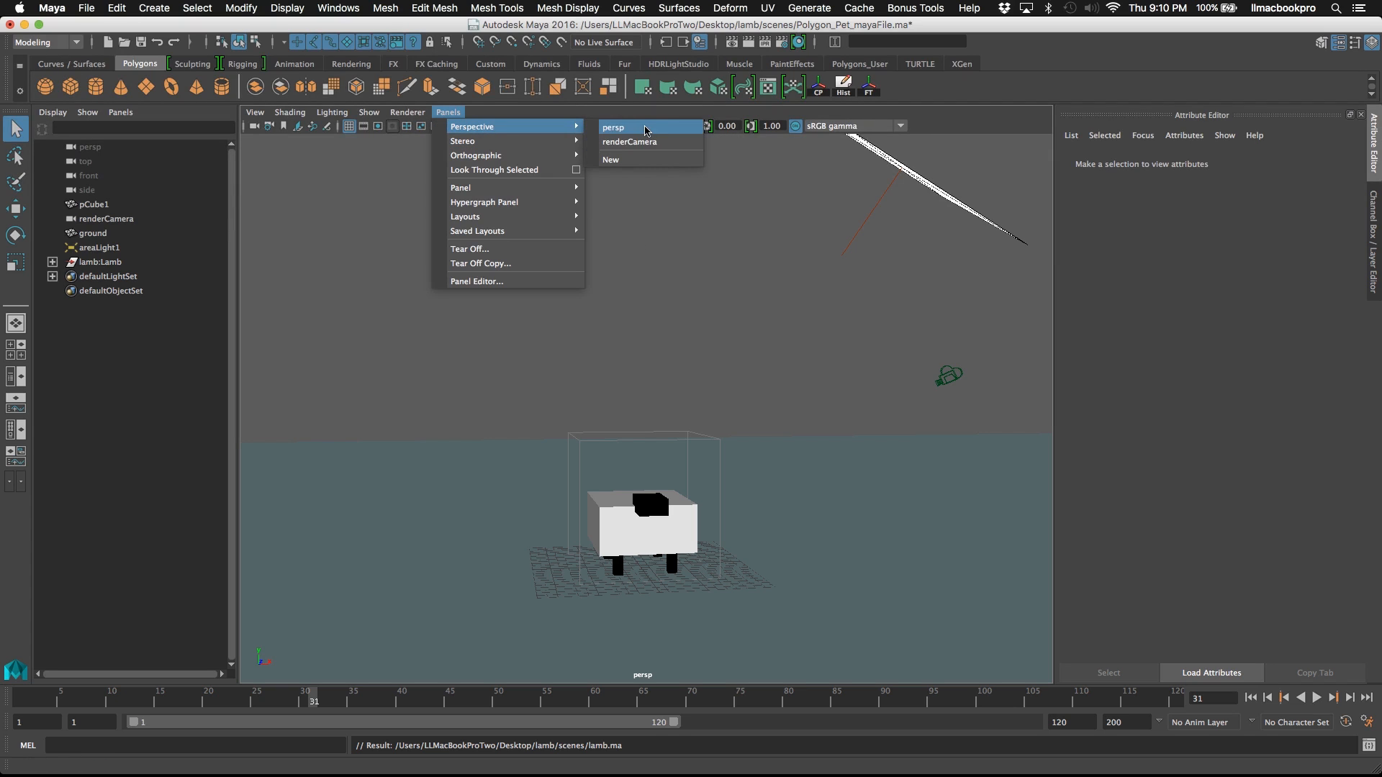
pyautogui.click(652, 144)
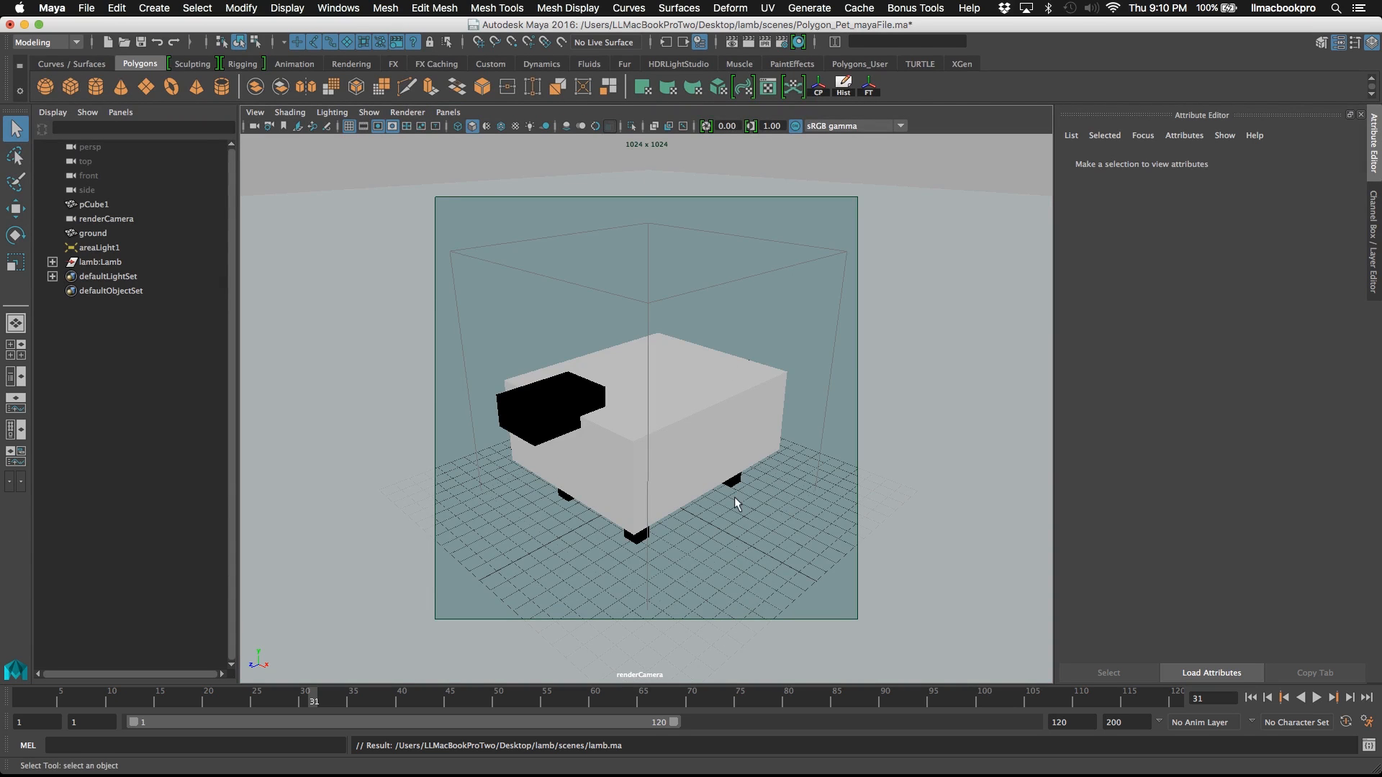
# - Scale the lamb:Lamb group uniformly to about 0.802, and stretch its height to a Y scale of about 1.308
pyautogui.click(136, 262)
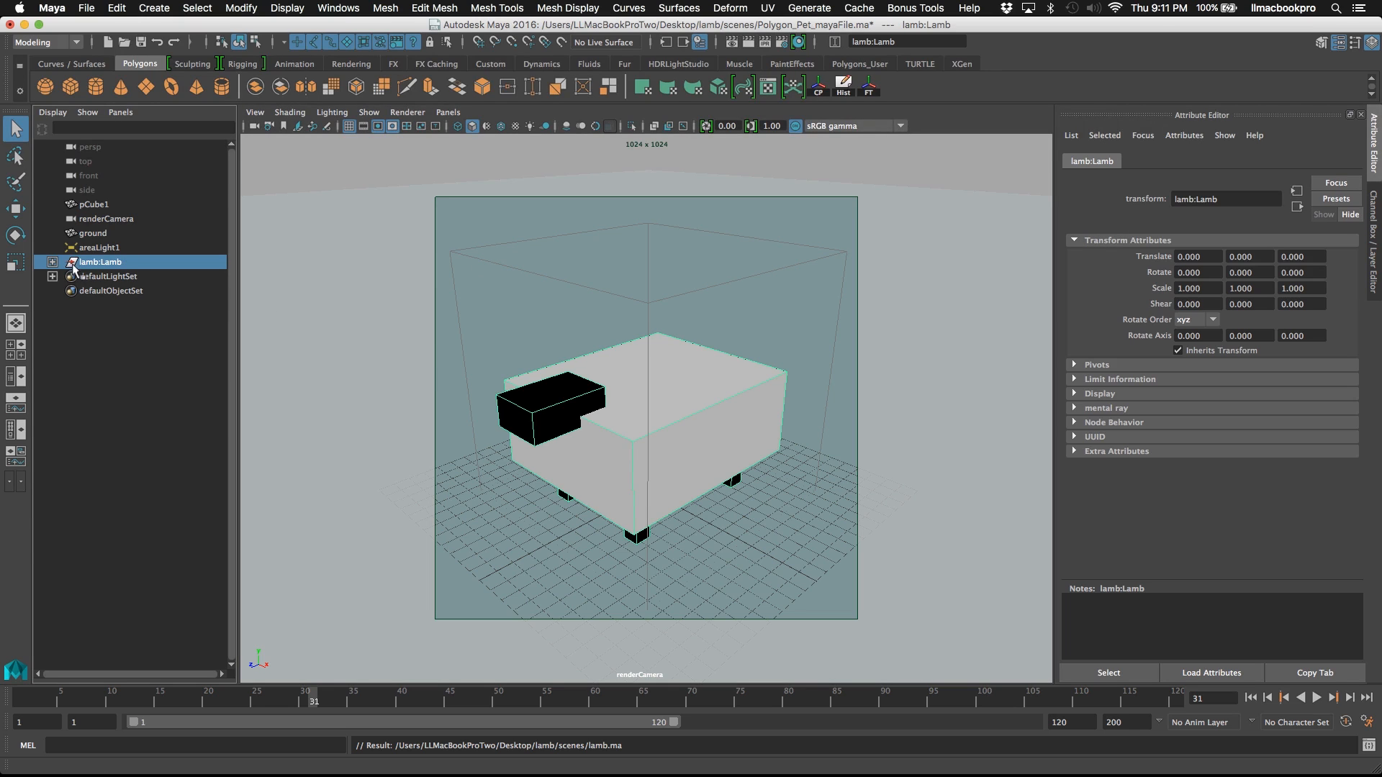
pyautogui.click(16, 262)
pyautogui.moveTo(655, 500); pyautogui.dragTo(608, 499)
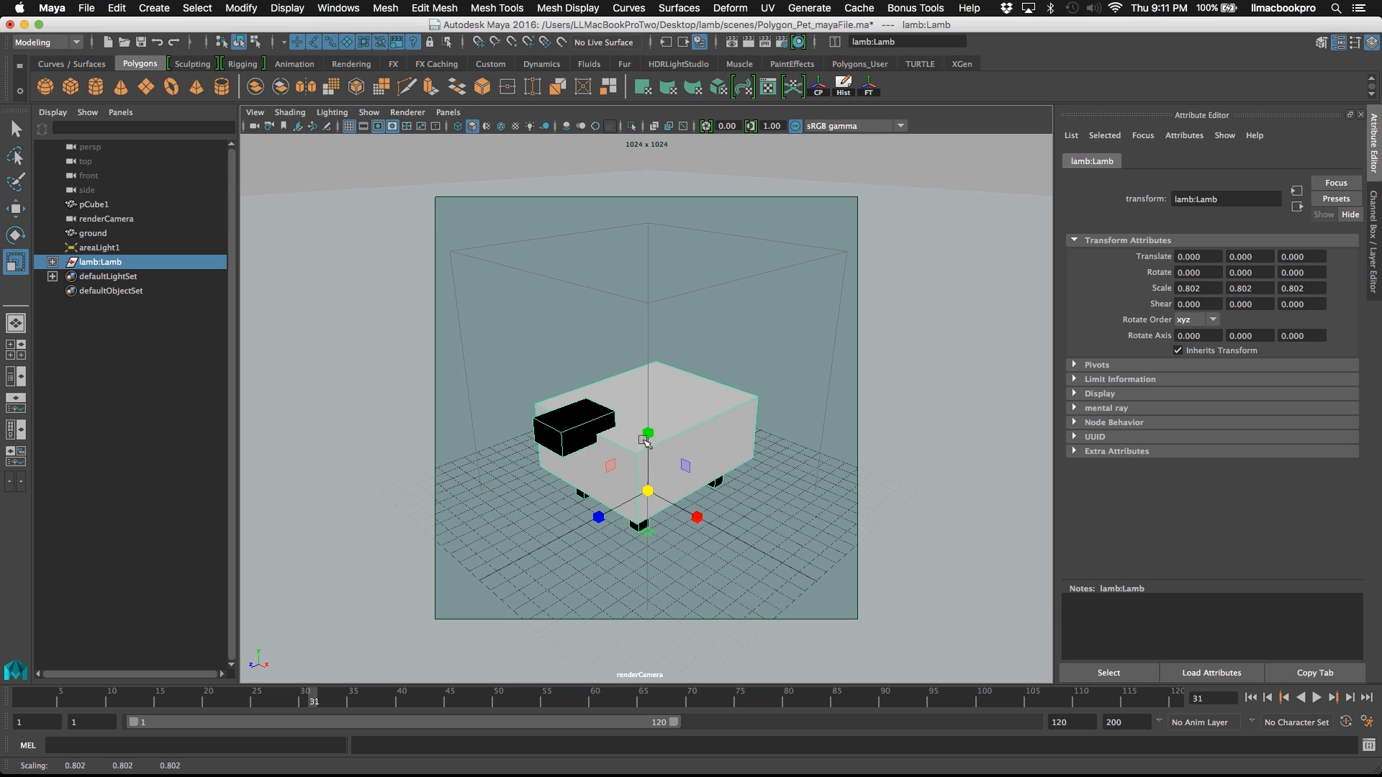
pyautogui.moveTo(648, 447); pyautogui.dragTo(648, 403)
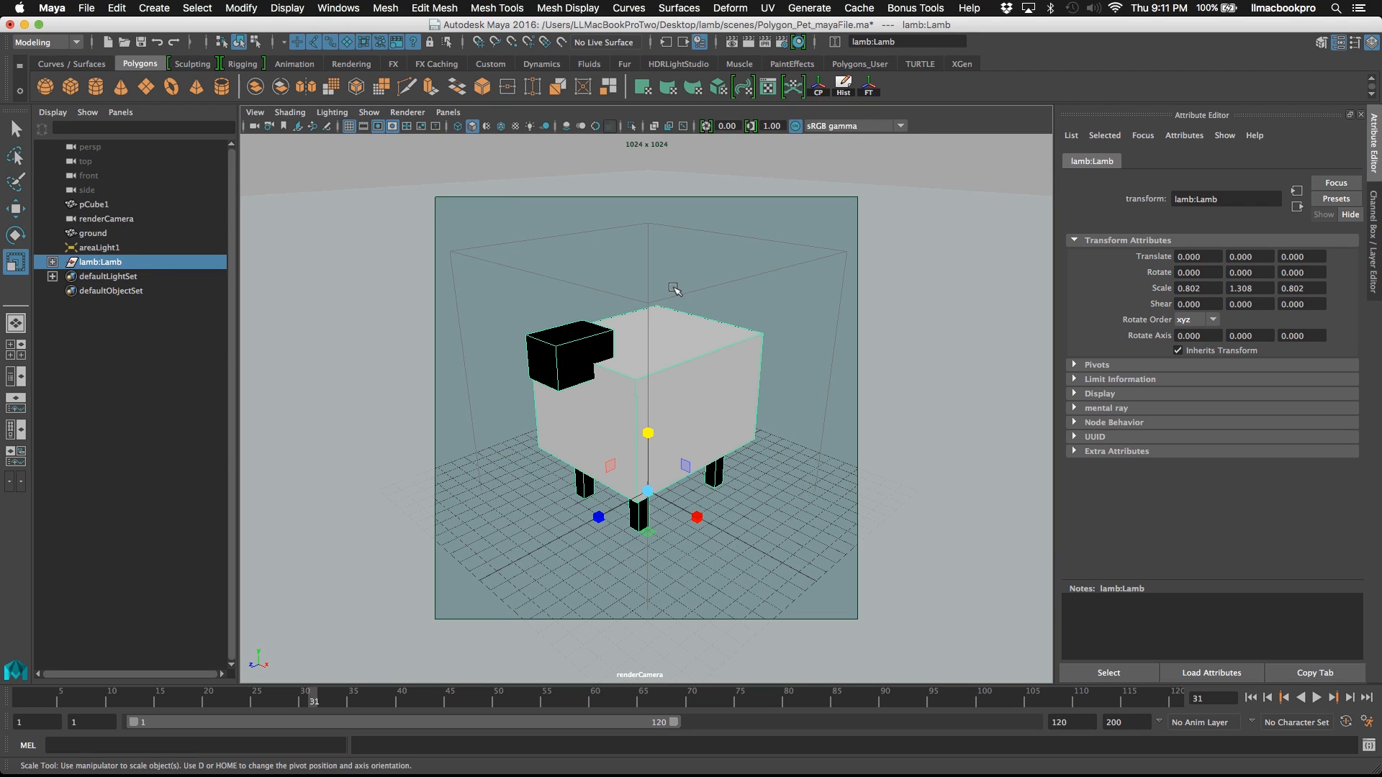
# - Render the current frame through renderCamera with mental ray and inspect the whole rendered image
pyautogui.click(750, 43)
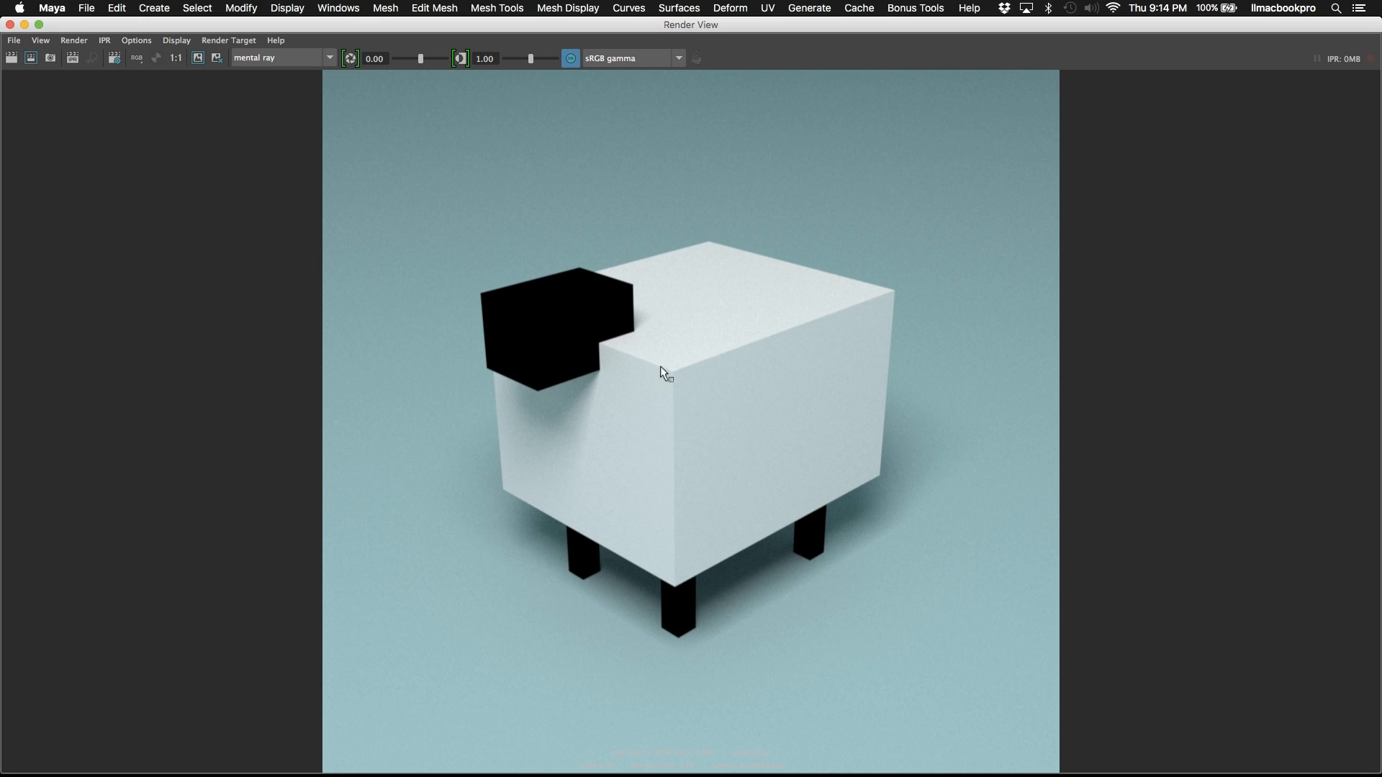
pyautogui.keyDown('alt'); pyautogui.moveTo(669, 478); pyautogui.dragTo(681, 506, button='middle'); pyautogui.keyUp('alt')
pyautogui.keyDown('alt'); pyautogui.moveTo(682, 506); pyautogui.dragTo(684, 475, button='right'); pyautogui.keyUp('alt')
pyautogui.keyDown('alt'); pyautogui.moveTo(684, 475); pyautogui.dragTo(678, 529, button='middle'); pyautogui.keyUp('alt')
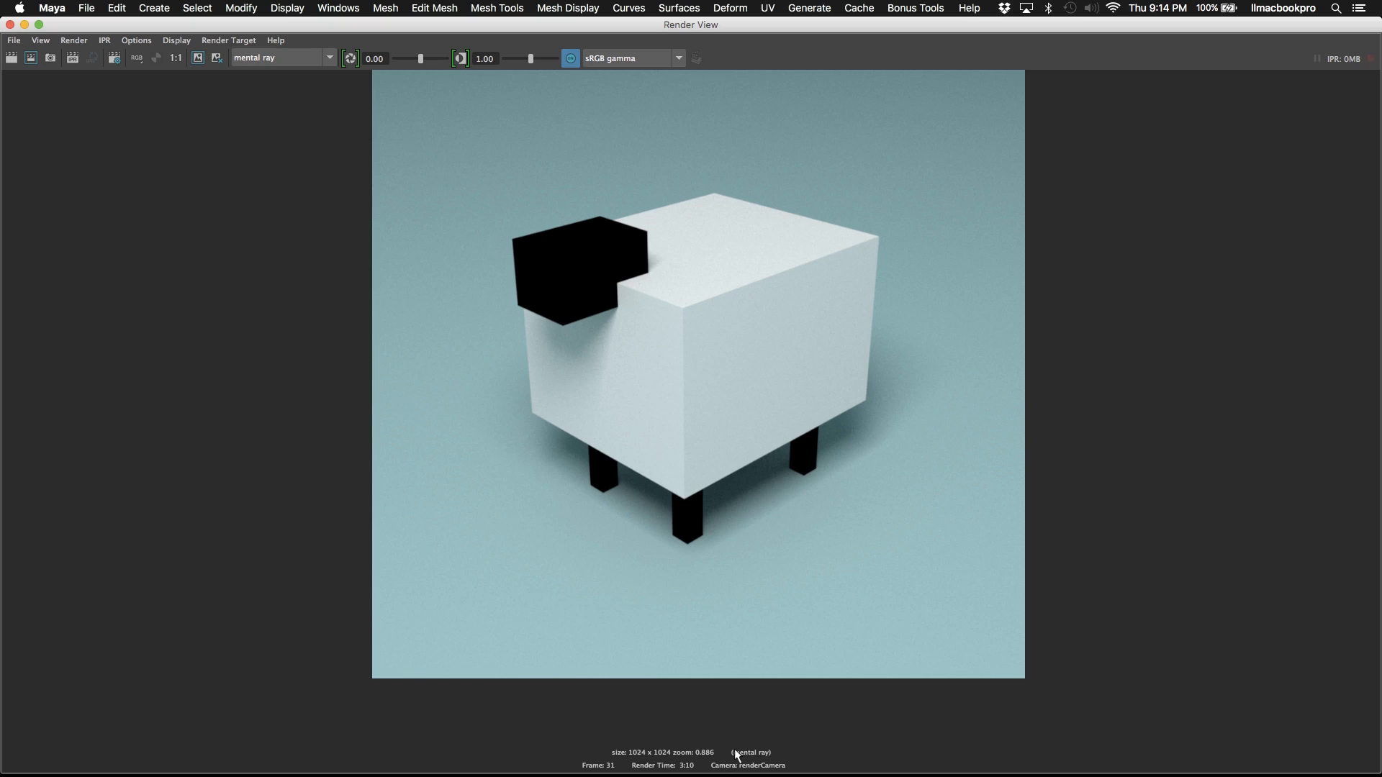
pyautogui.moveTo(597, 290)
pyautogui.keyDown('alt'); pyautogui.mouseDown(button='middle')
pyautogui.moveTo(629, 303)
pyautogui.moveTo(584, 288)
pyautogui.mouseUp(button='middle'); pyautogui.keyUp('alt')
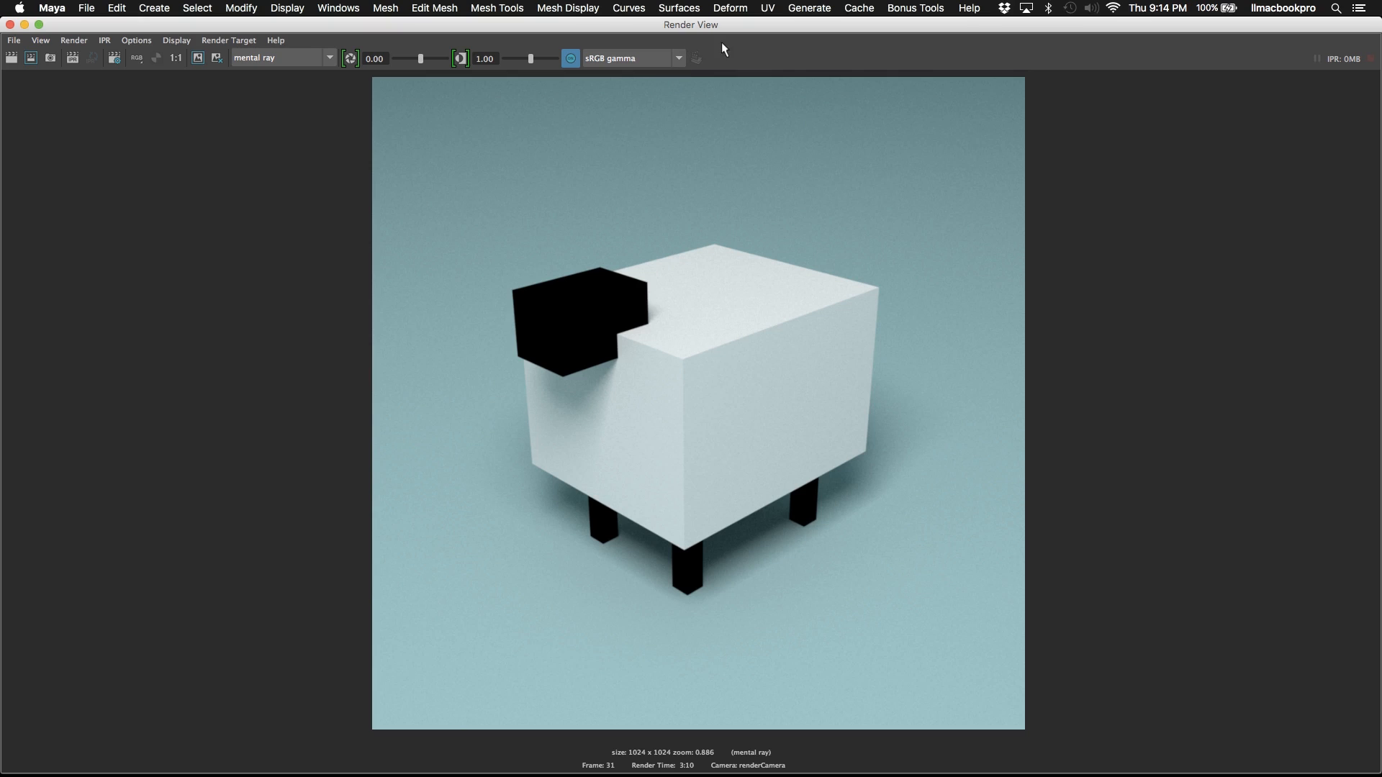
# - Check the Save Mode in the Save Image options of the Render View
pyautogui.click(14, 41)
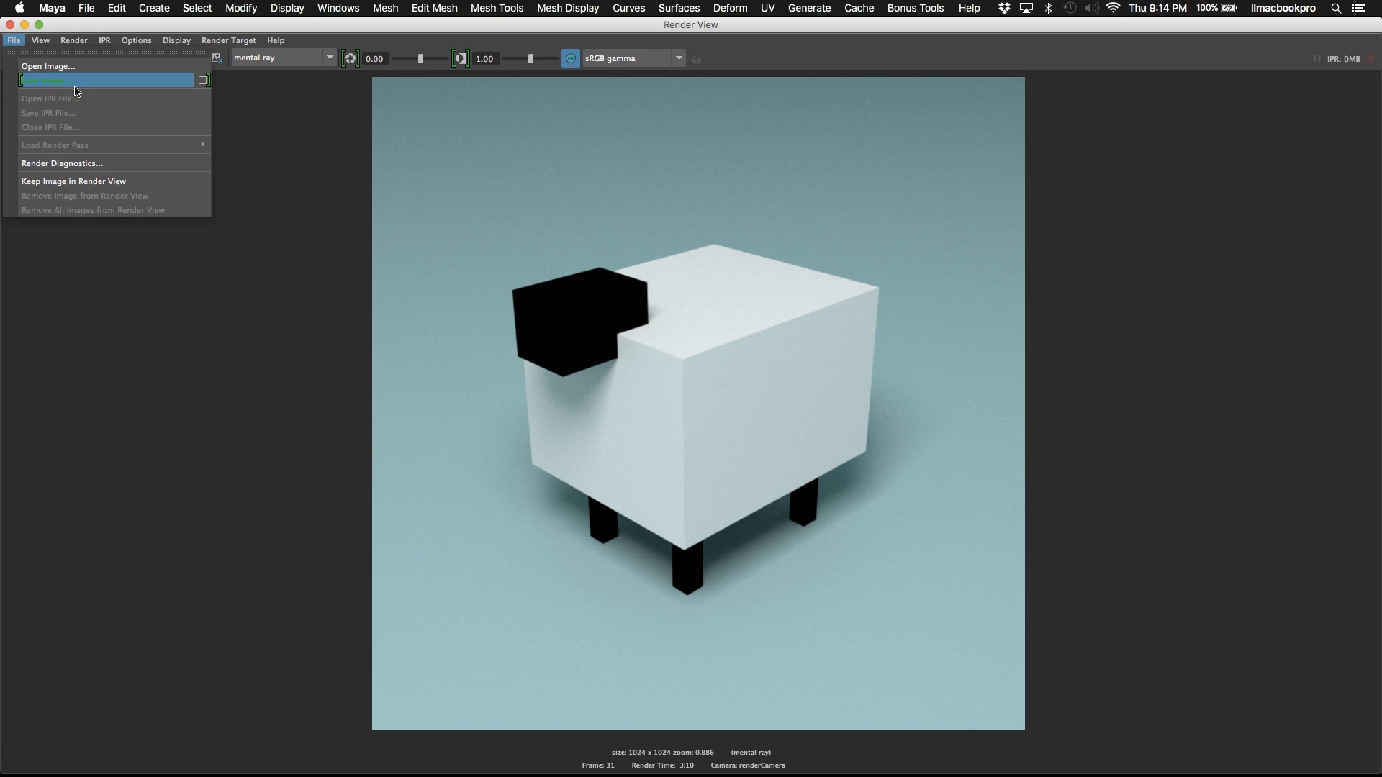
pyautogui.click(31, 84)
pyautogui.click(203, 81)
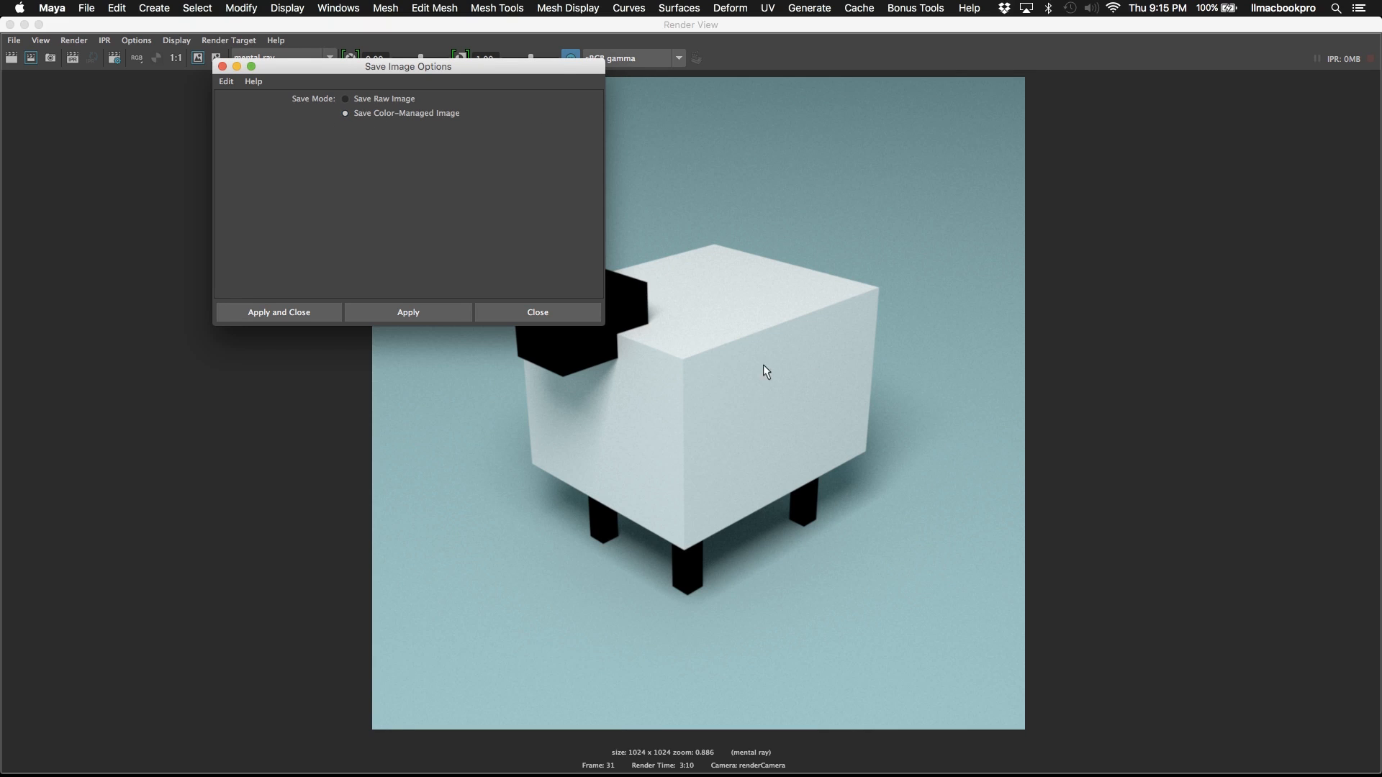
pyautogui.moveTo(513, 66); pyautogui.dragTo(339, 97)
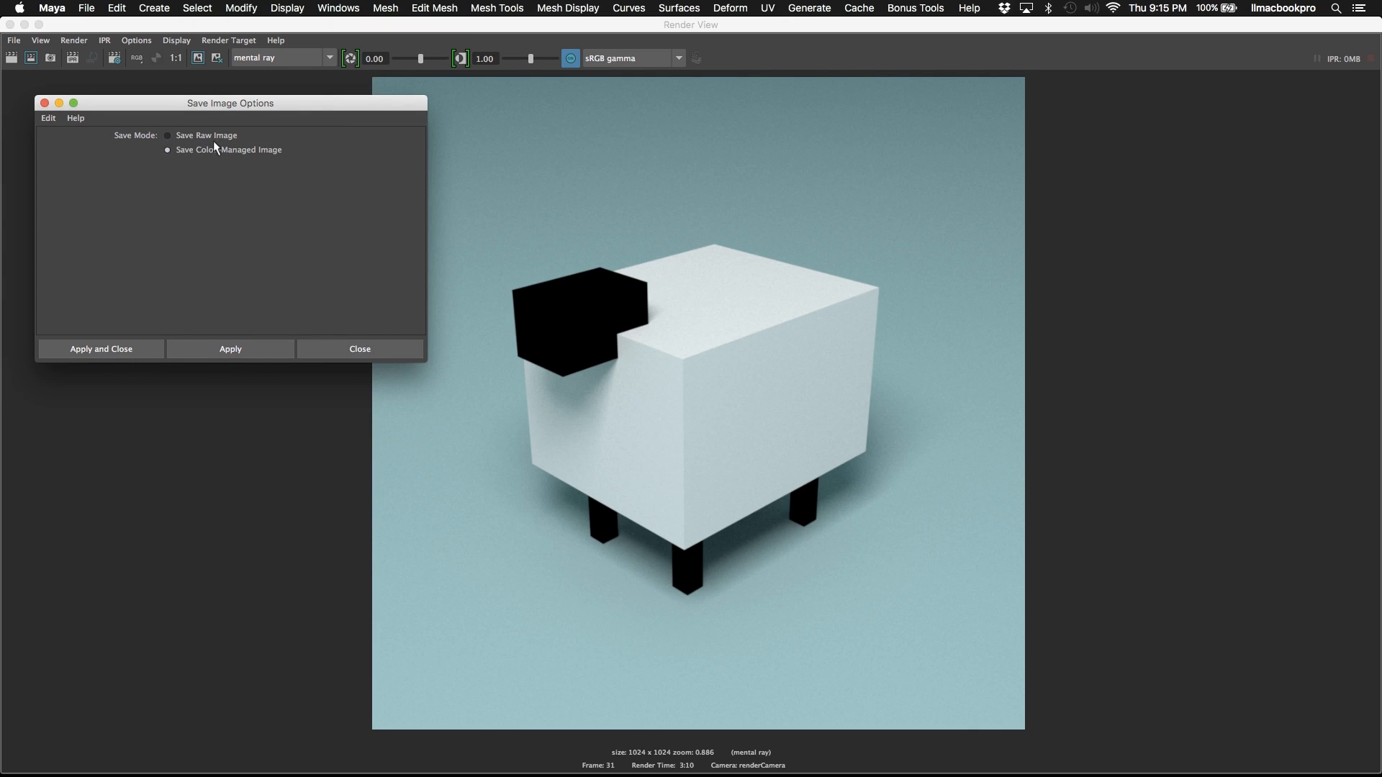
# - Compare the render under the Raw view transform with sRGB gamma, ending on sRGB gamma
pyautogui.click(612, 58)
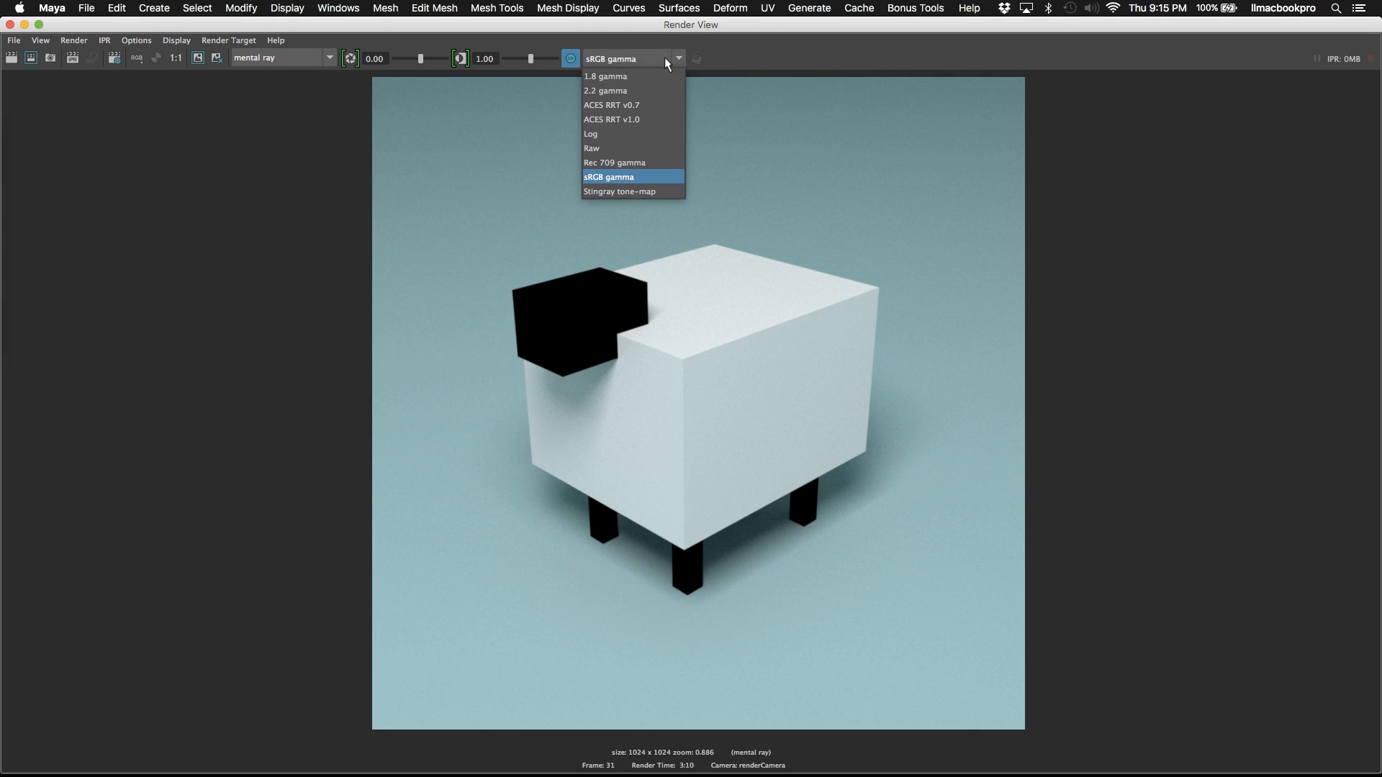
pyautogui.click(618, 148)
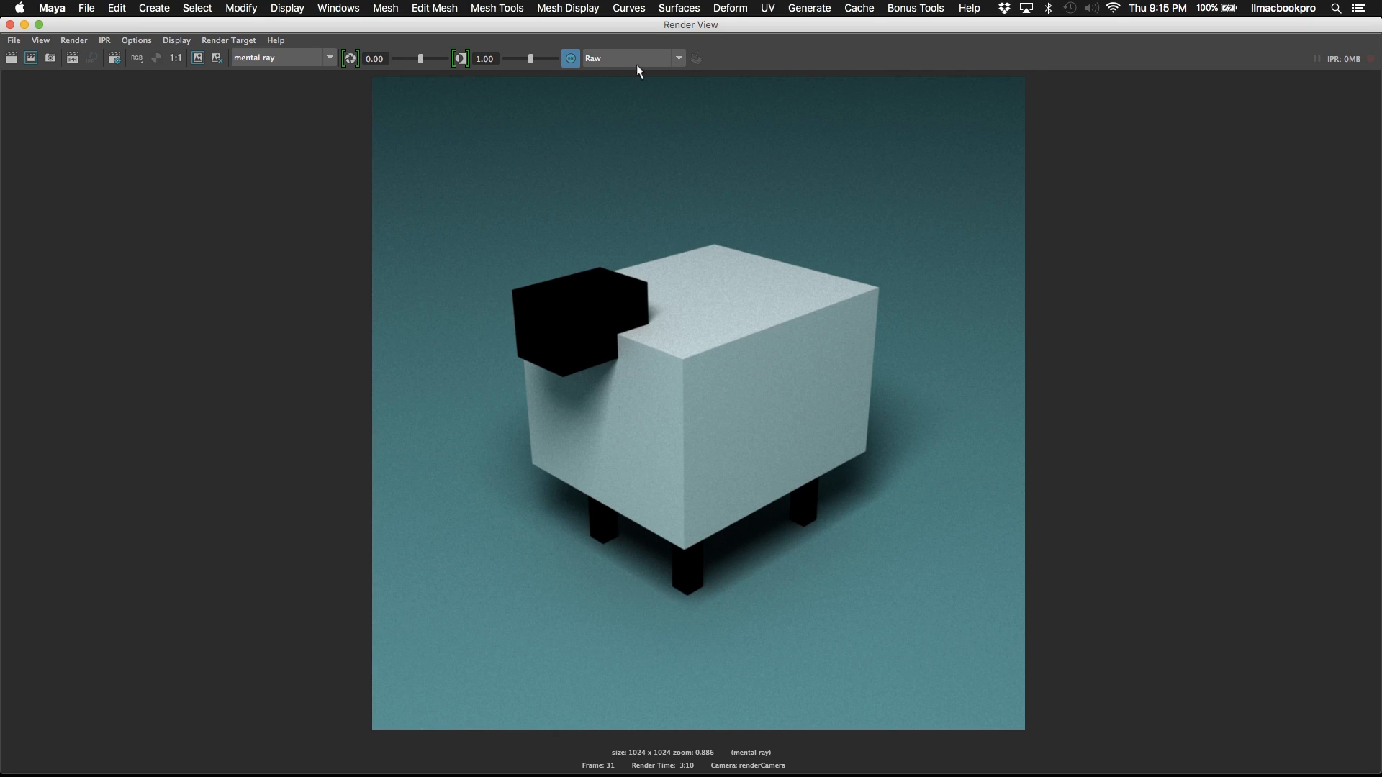
pyautogui.click(657, 58)
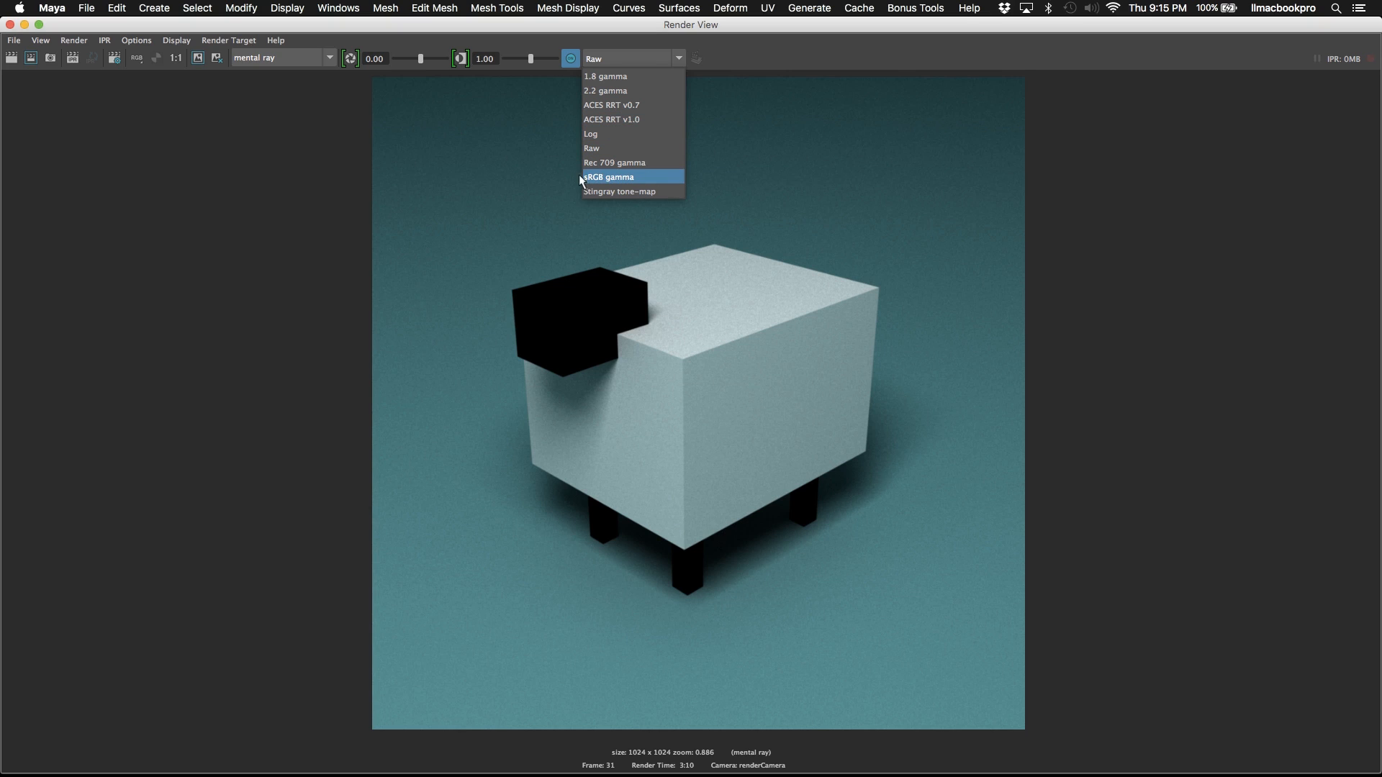
pyautogui.click(625, 180)
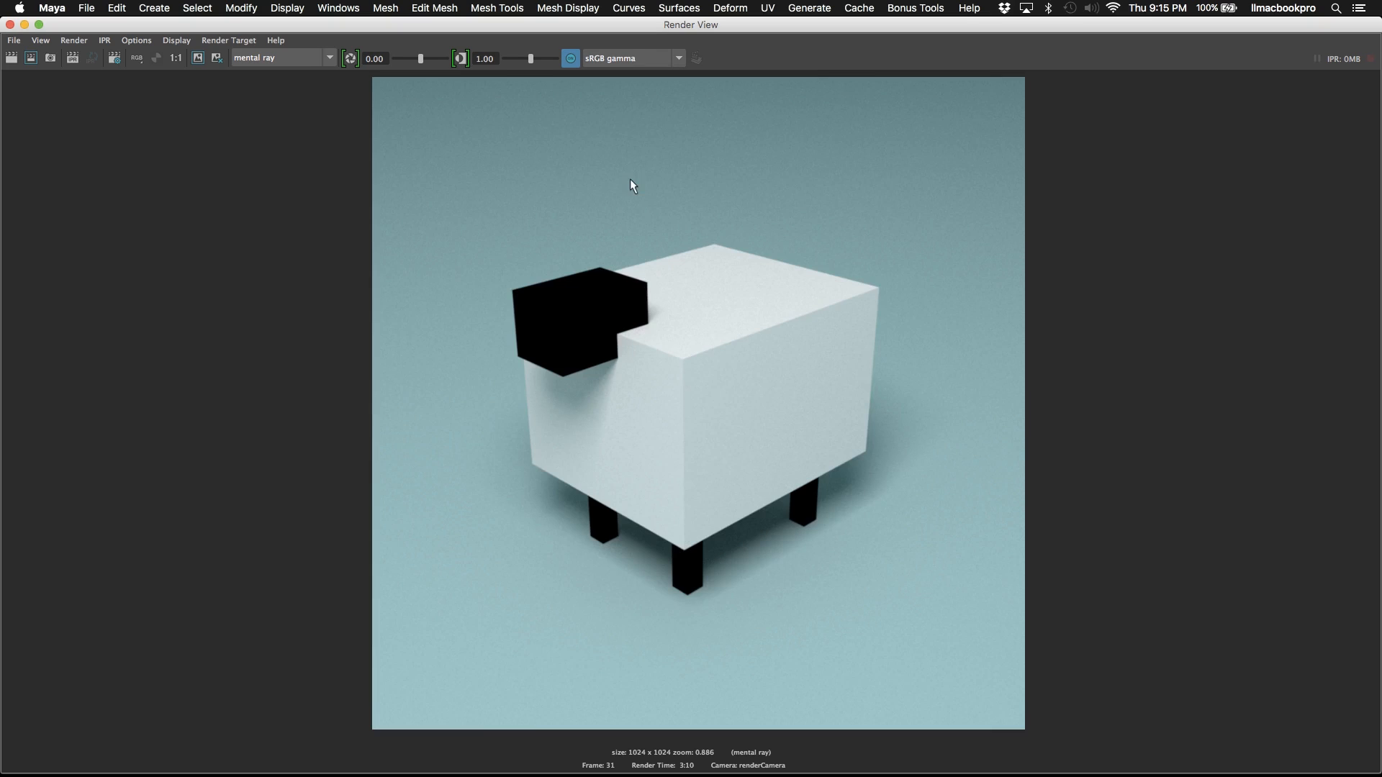
# - Save the color-managed render as a JPEG named lamb_r01 in the project's images folder, and close the Render View
pyautogui.click(14, 41)
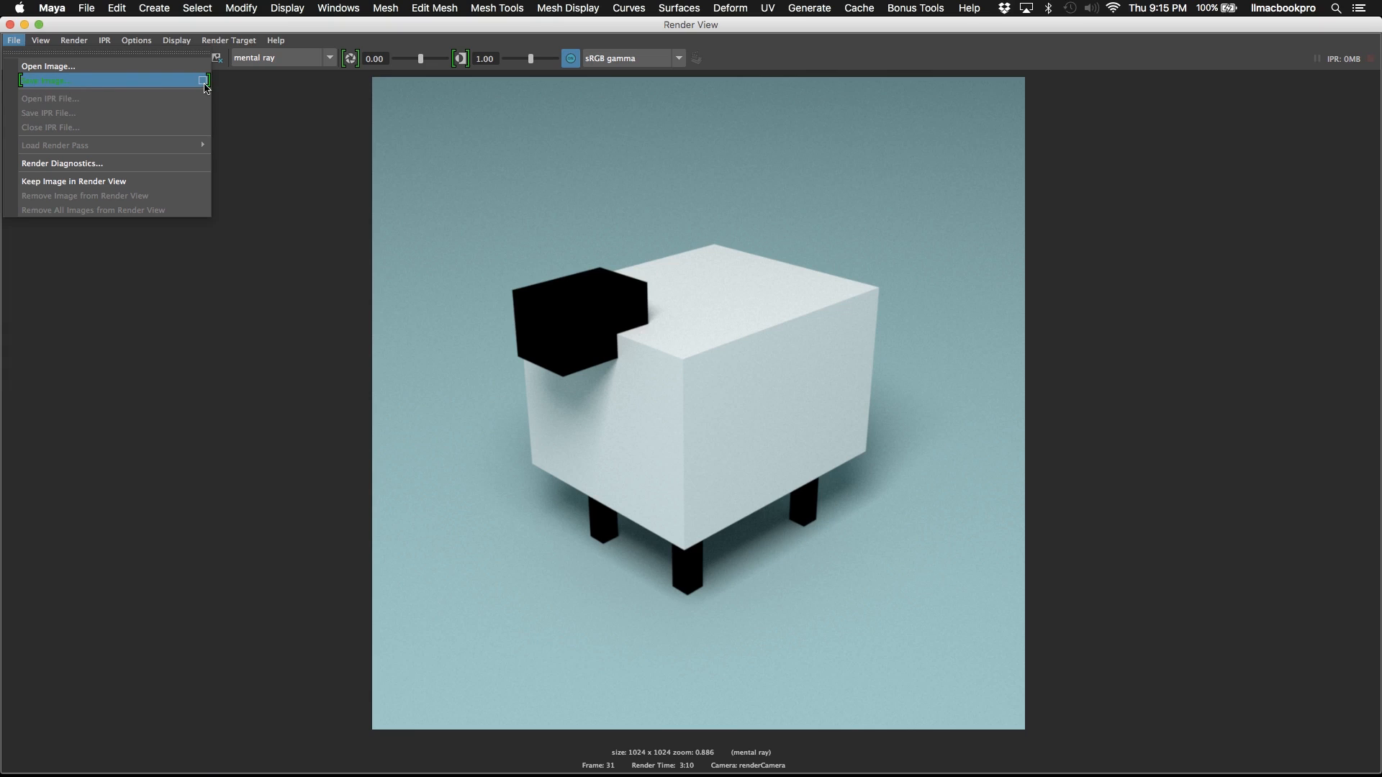
pyautogui.click(36, 82)
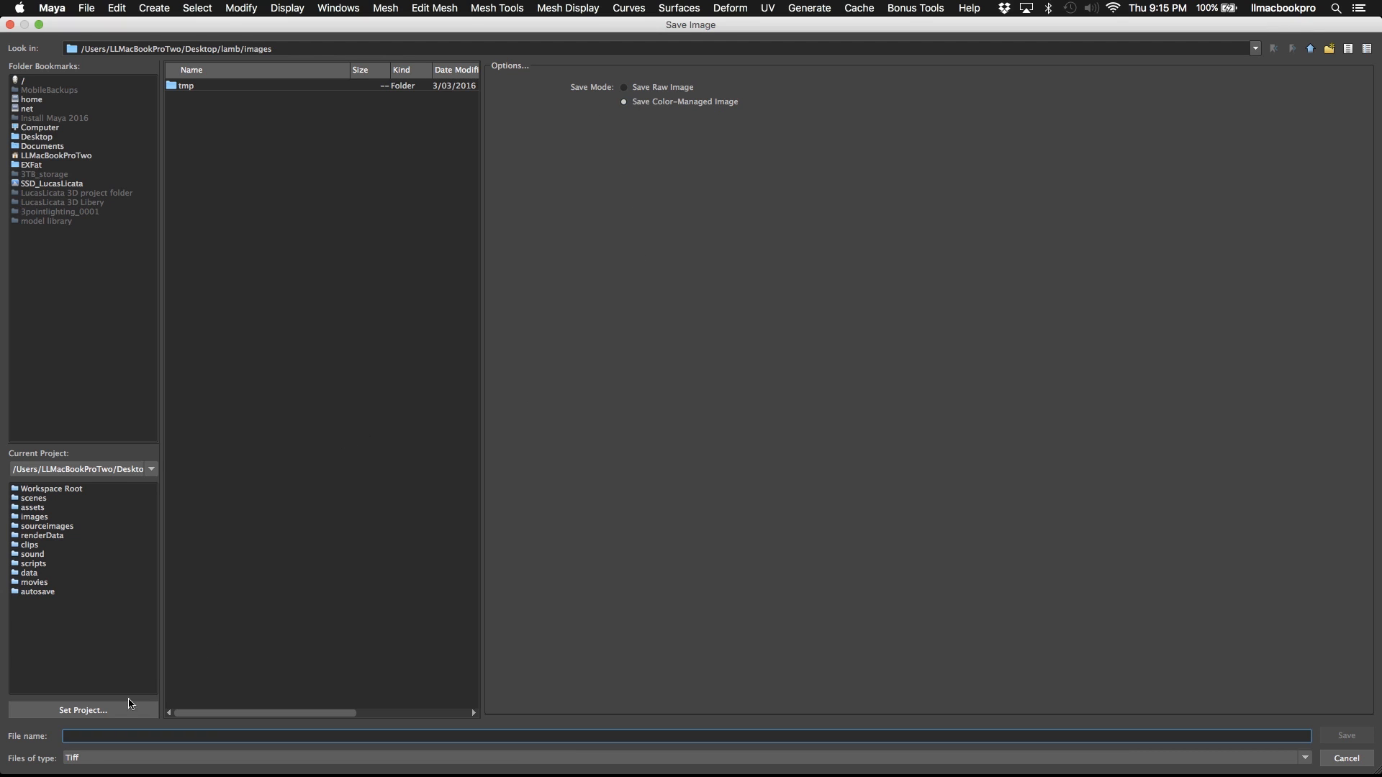
pyautogui.click(115, 761)
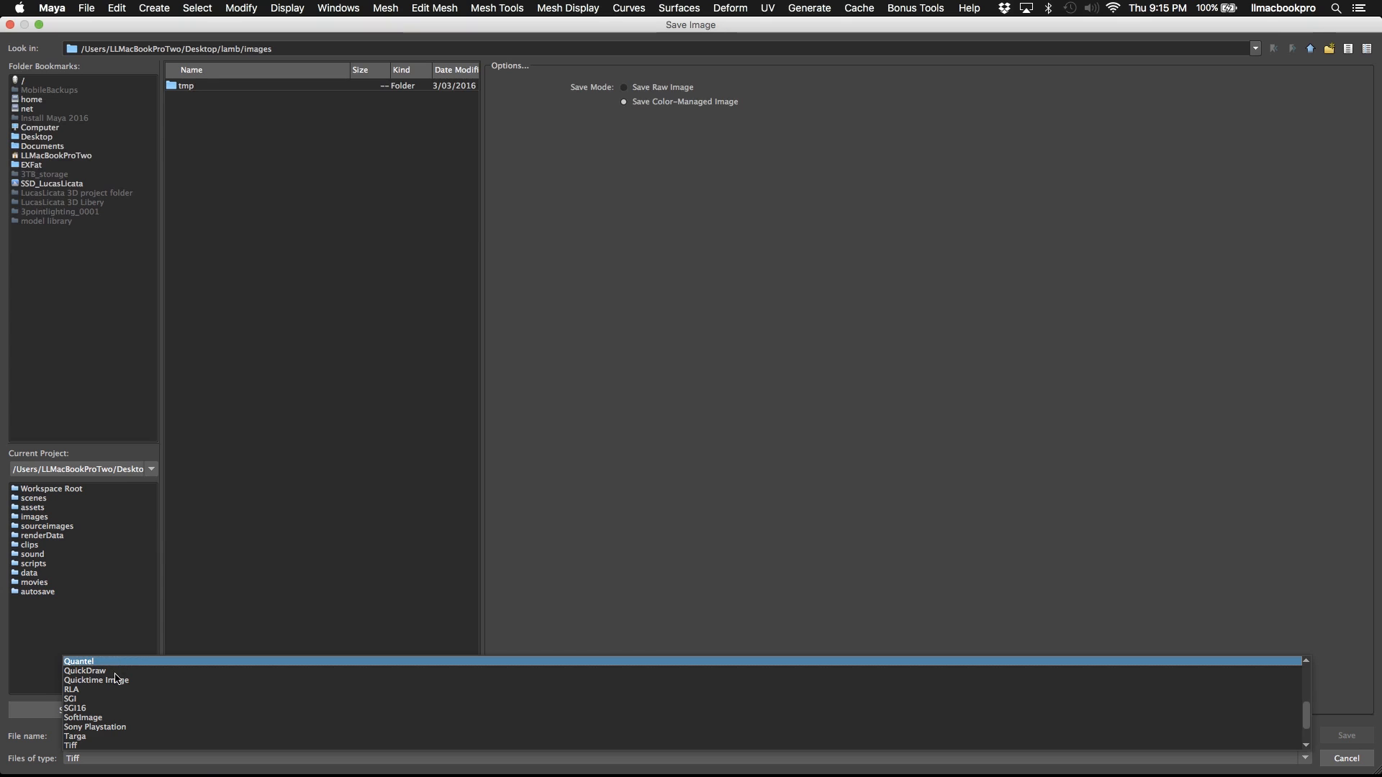
pyautogui.scroll(-2, 232, 719)
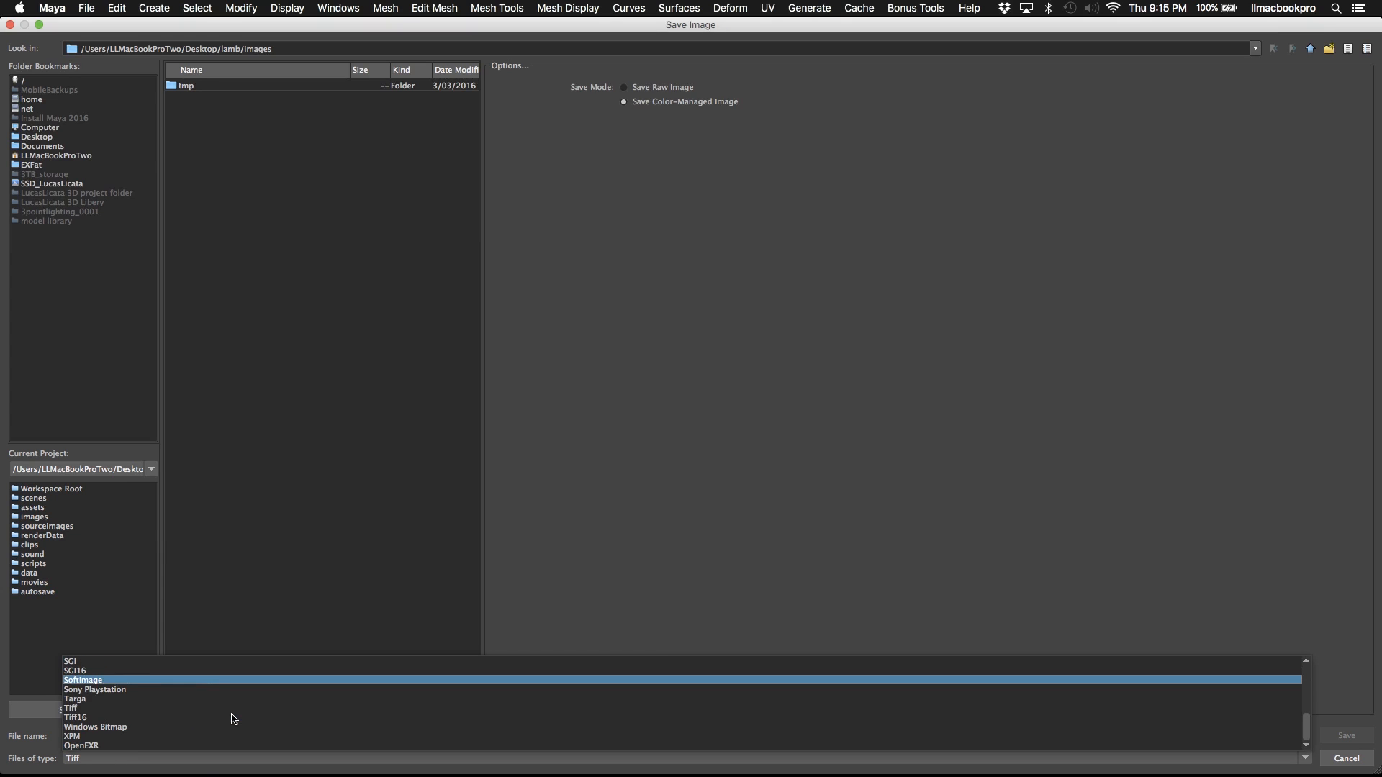
pyautogui.scroll(5, 232, 719)
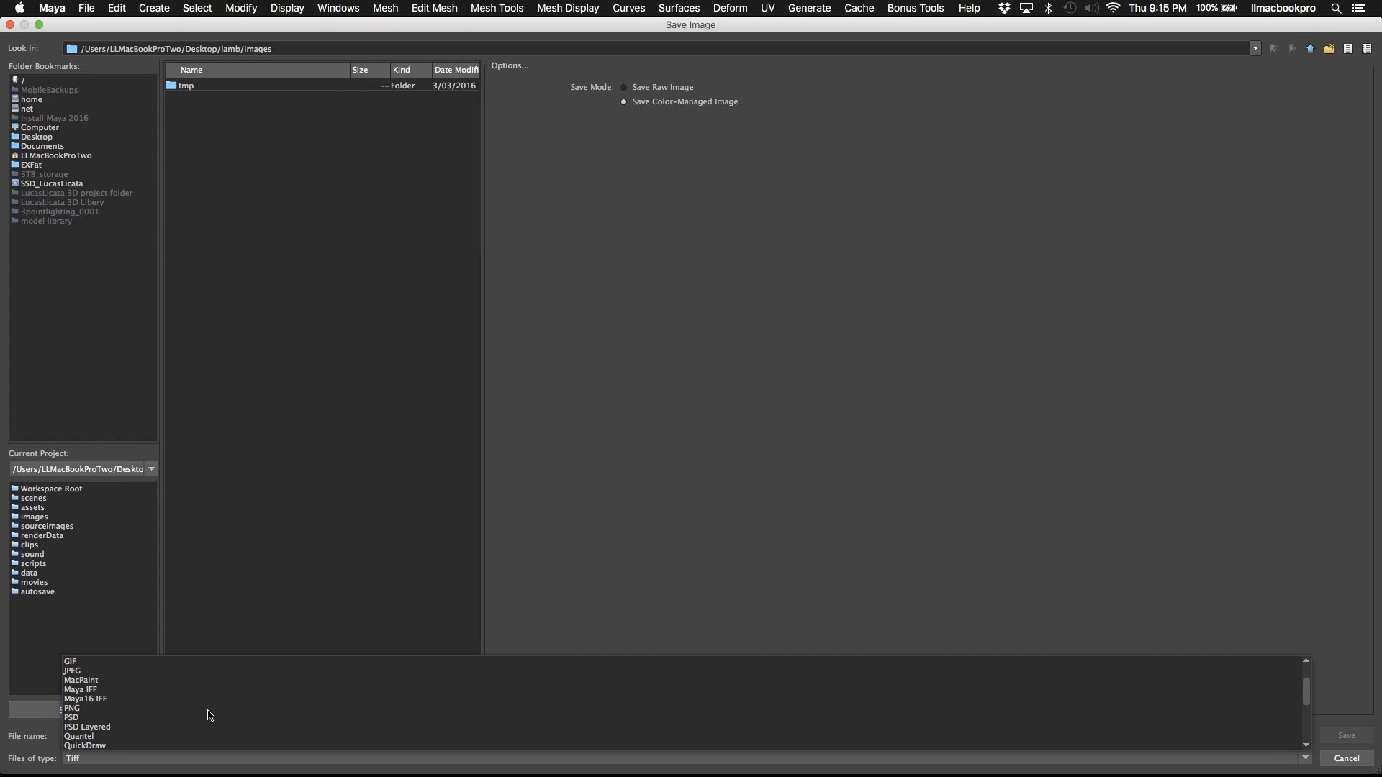
pyautogui.click(130, 671)
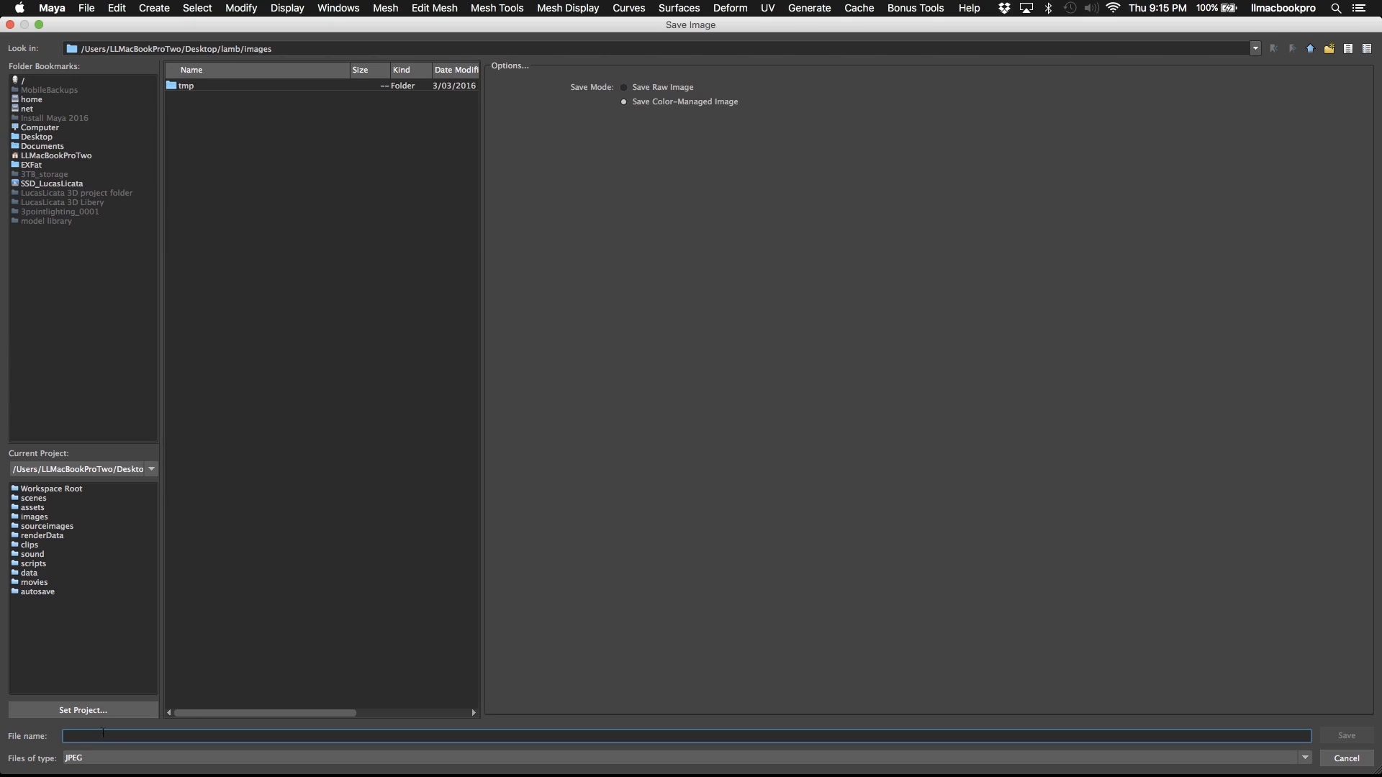
pyautogui.write('lamb_r01')
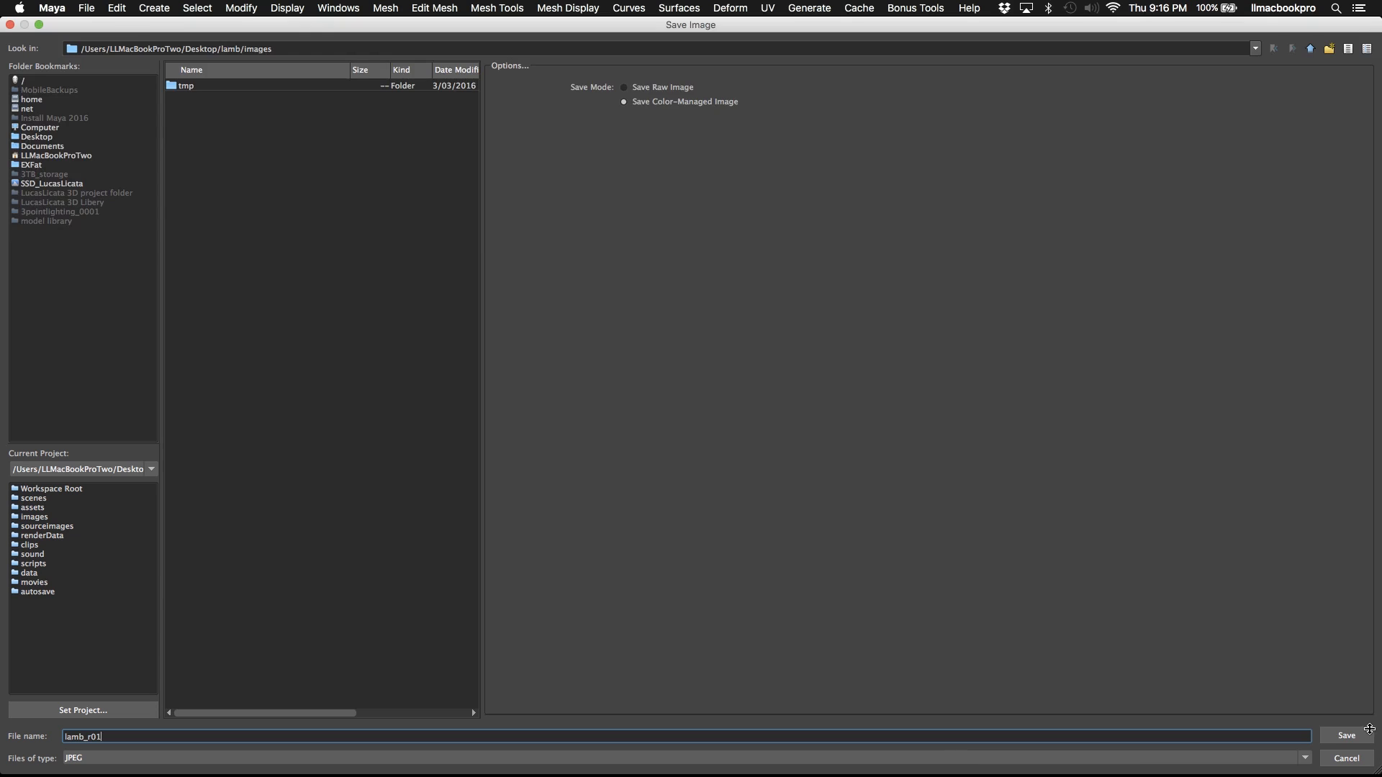
pyautogui.click(1342, 735)
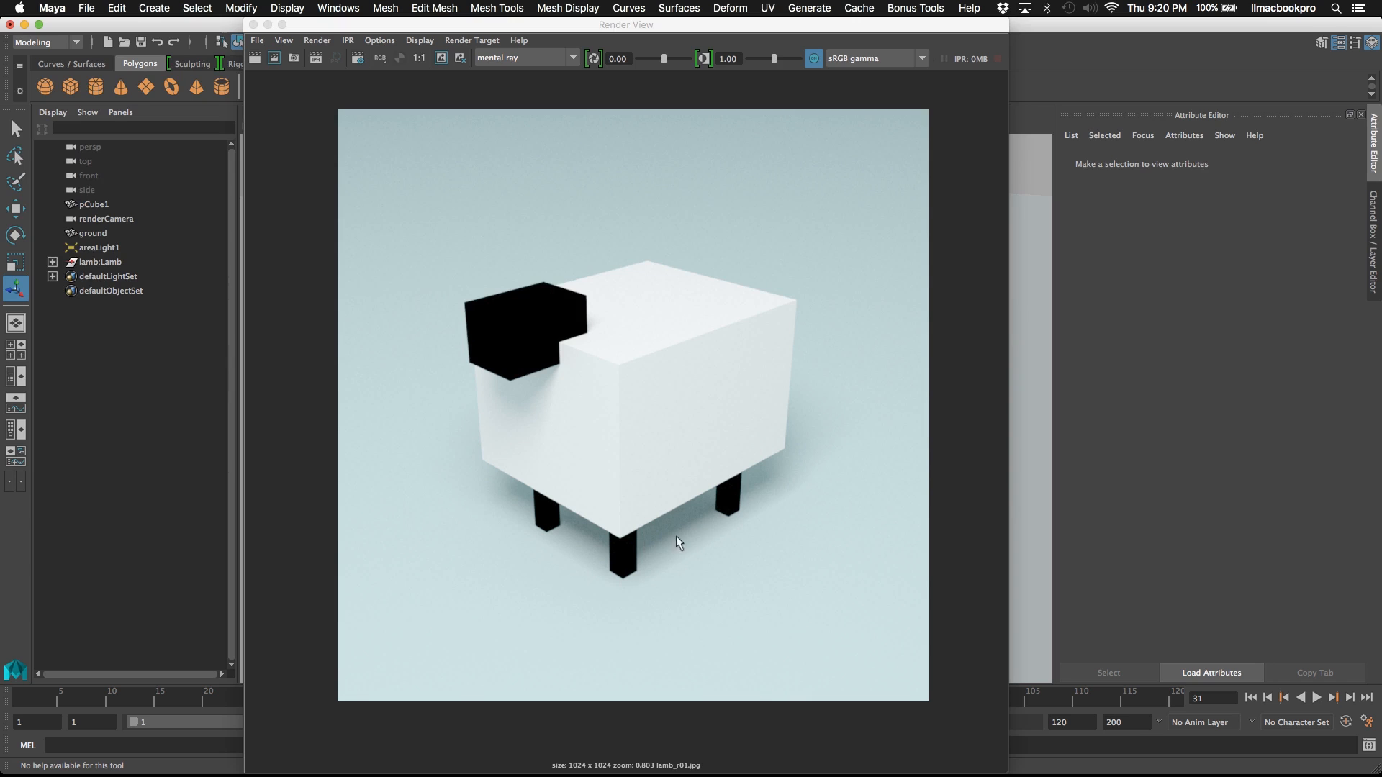
pyautogui.moveTo(702, 29)
pyautogui.mouseDown()
pyautogui.moveTo(843, 29)
pyautogui.moveTo(681, 29)
pyautogui.mouseUp()
pyautogui.click(232, 25)
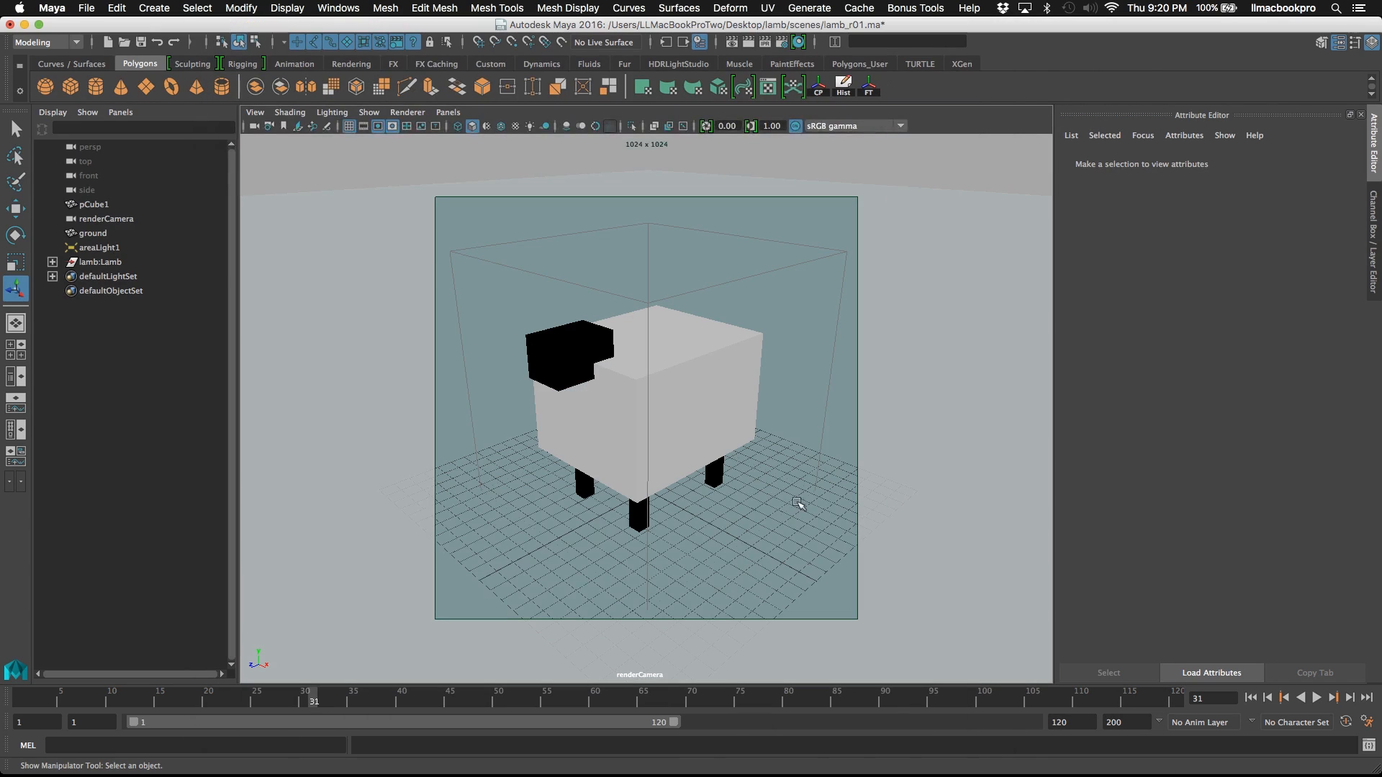
# - Bevel the lamb's body with a Fraction of 0.05
pyautogui.click(704, 363)
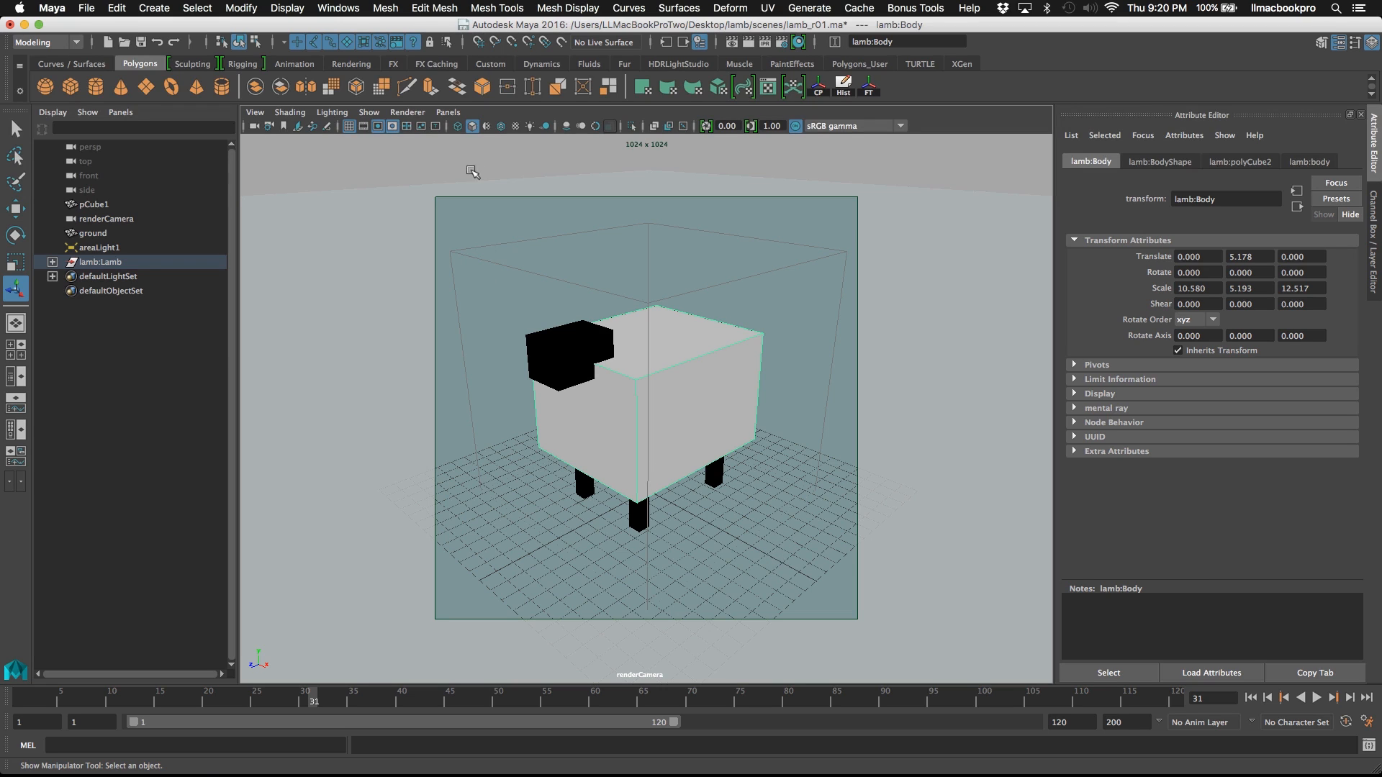
pyautogui.click(434, 9)
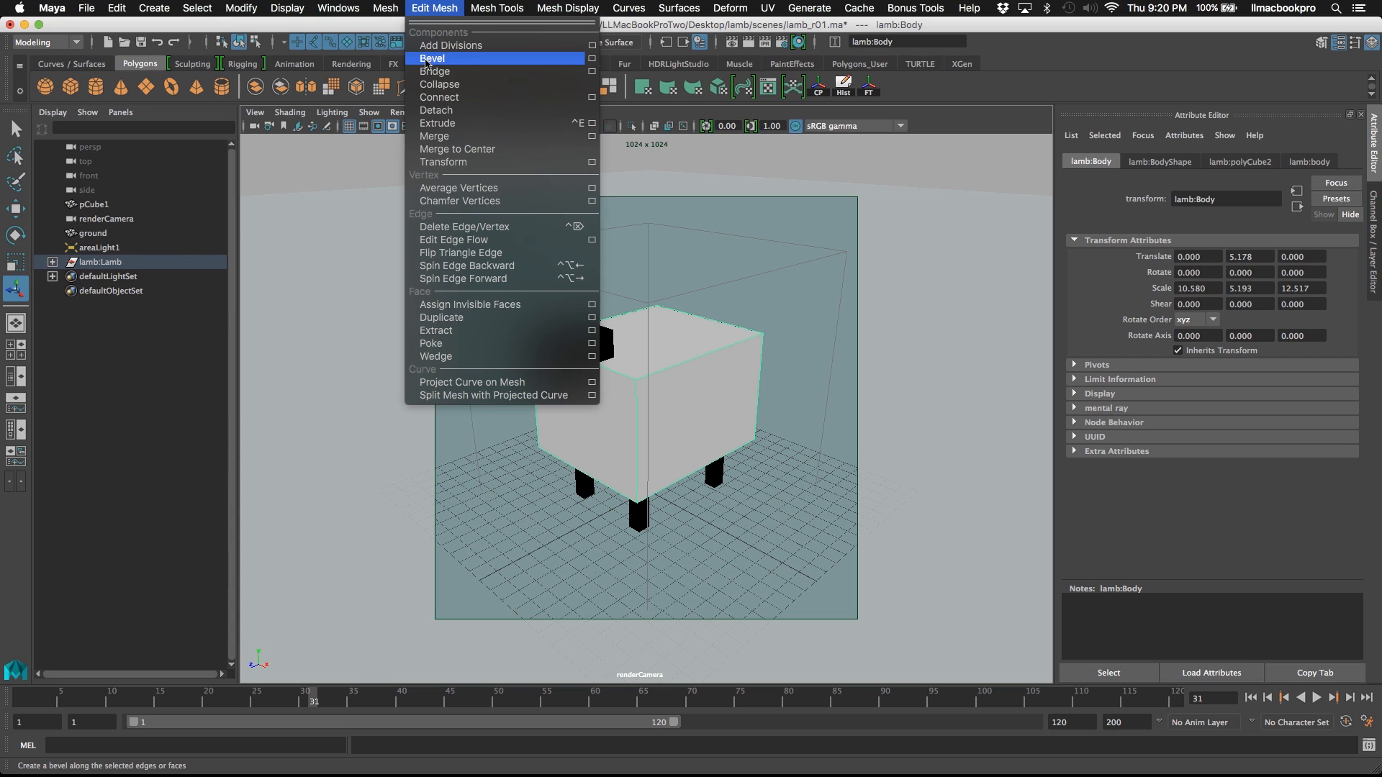
pyautogui.click(506, 59)
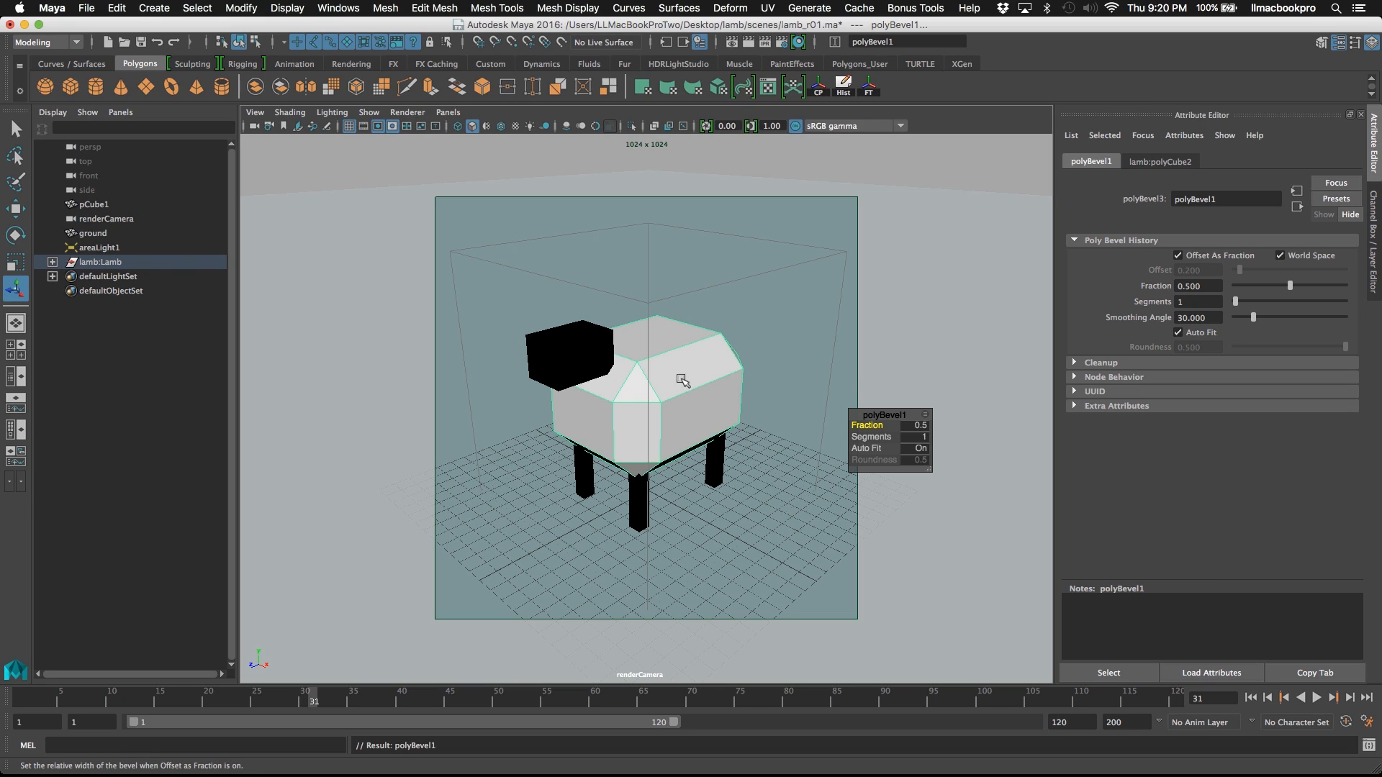
pyautogui.click(922, 426)
pyautogui.write('0')
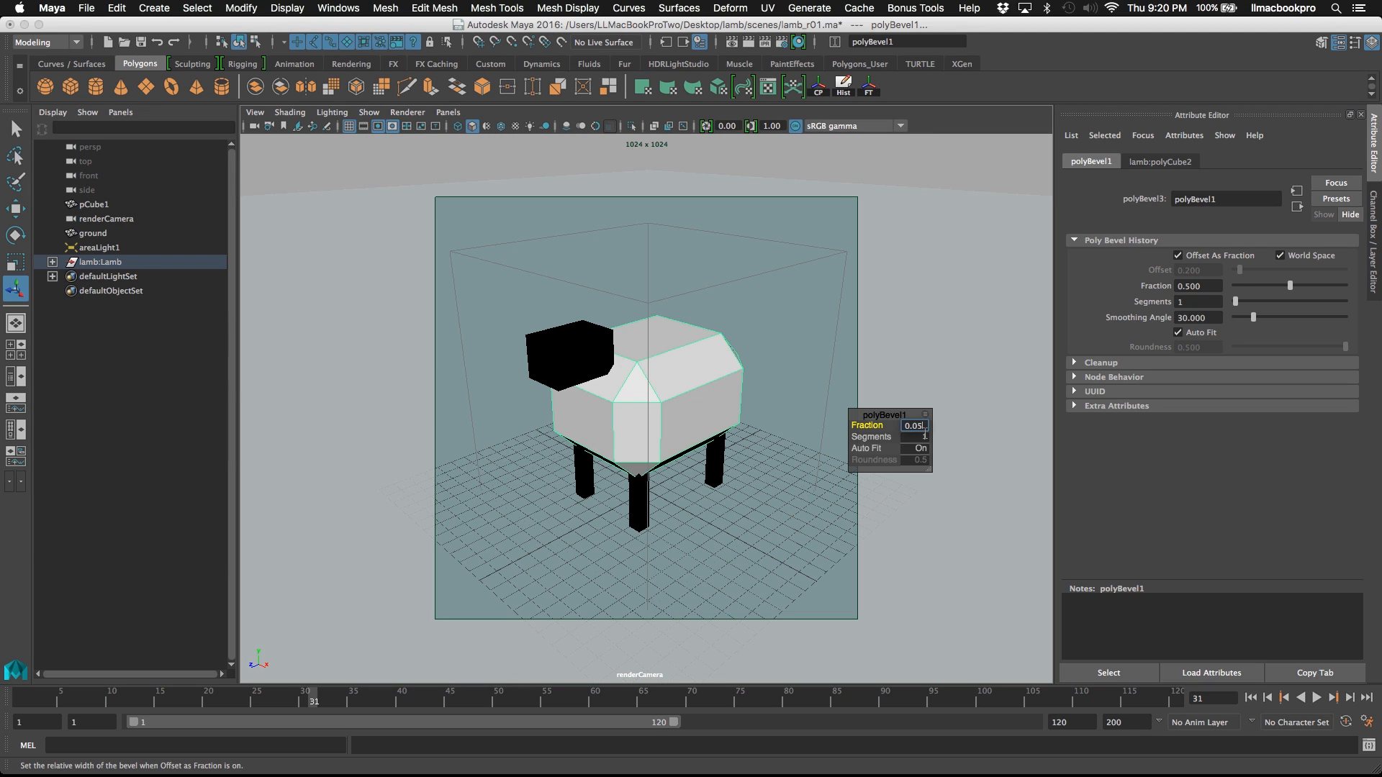
pyautogui.write('.05')
pyautogui.press('Return')
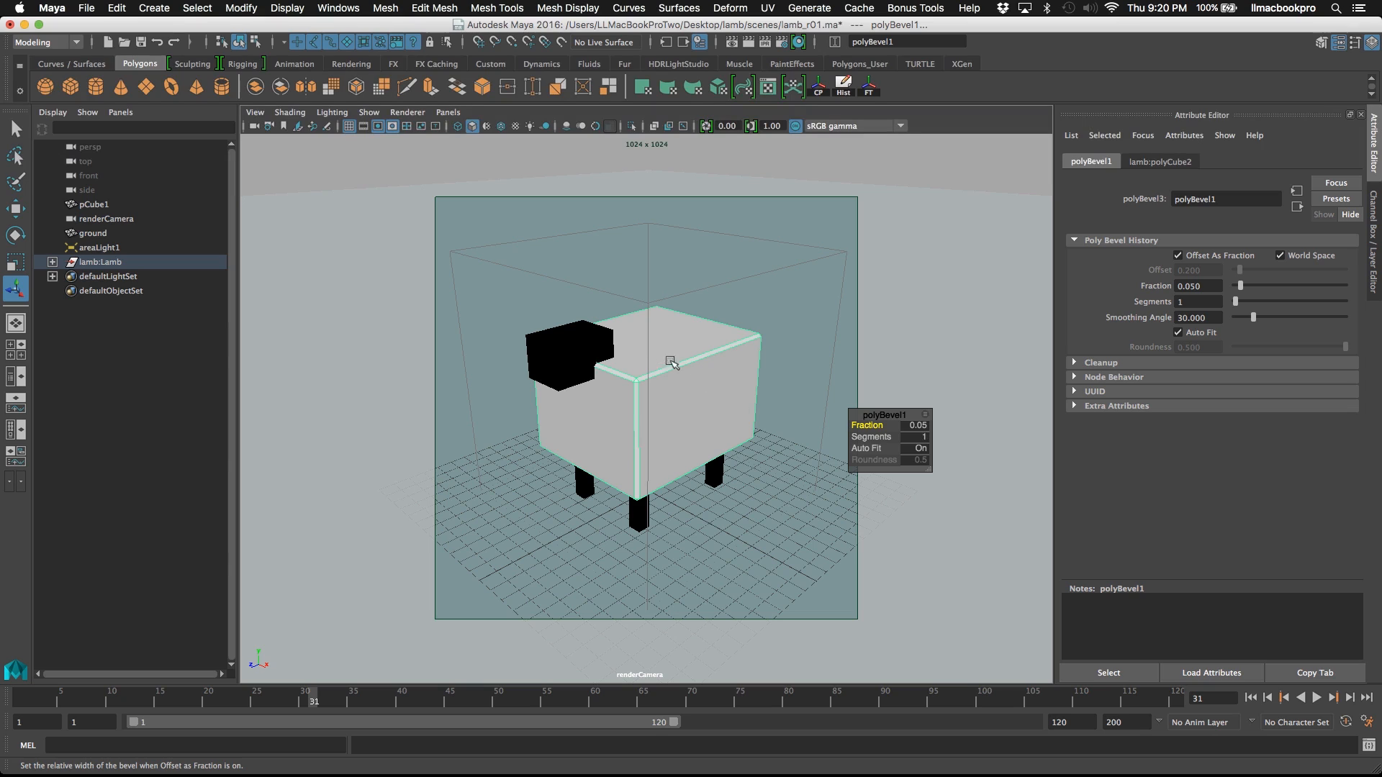
# - Set the Fraction of the lamb body's bevel to 0.03 and deselect the body
pyautogui.click(924, 425)
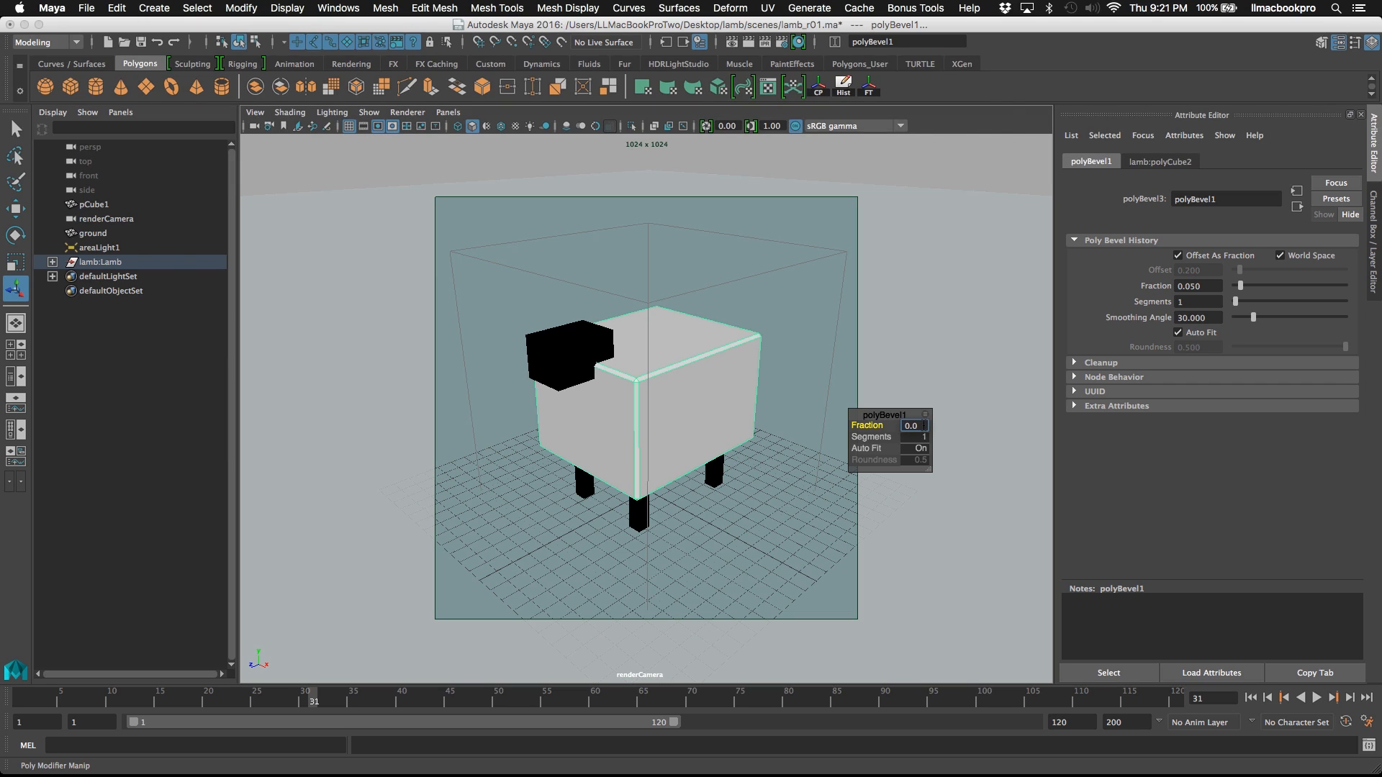
pyautogui.press('Return')
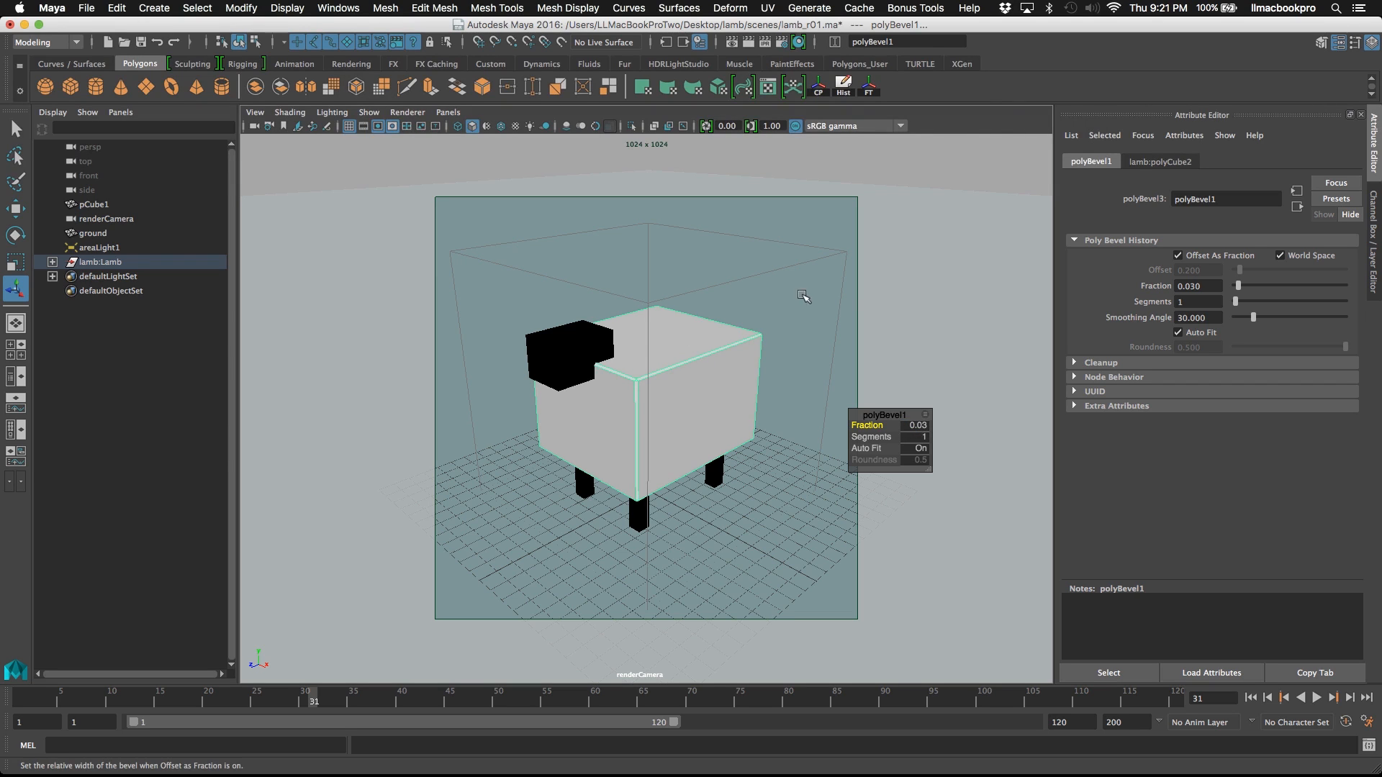
pyautogui.click(828, 324)
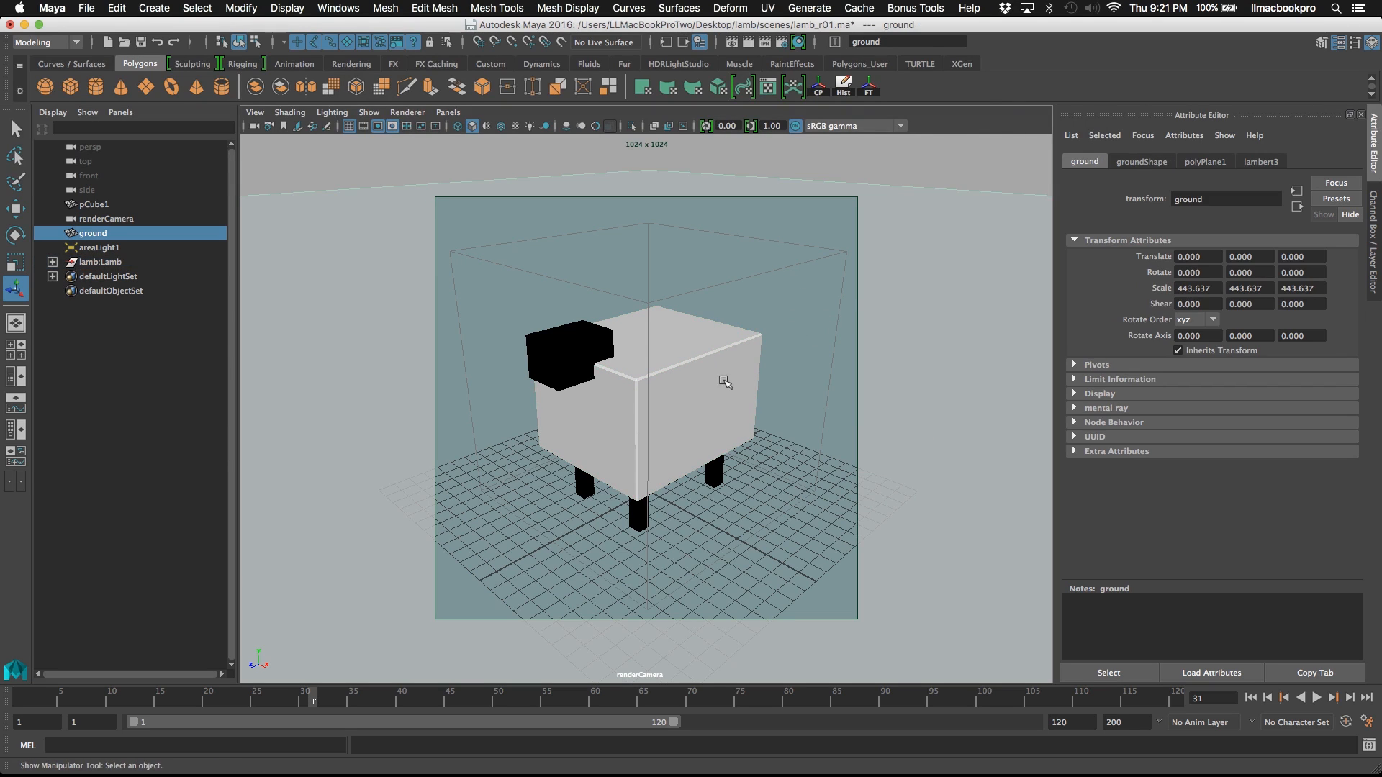
# - Bevel the lamb's head with a Fraction of 0.02 and deselect it
pyautogui.click(573, 340)
pyautogui.click(567, 7)
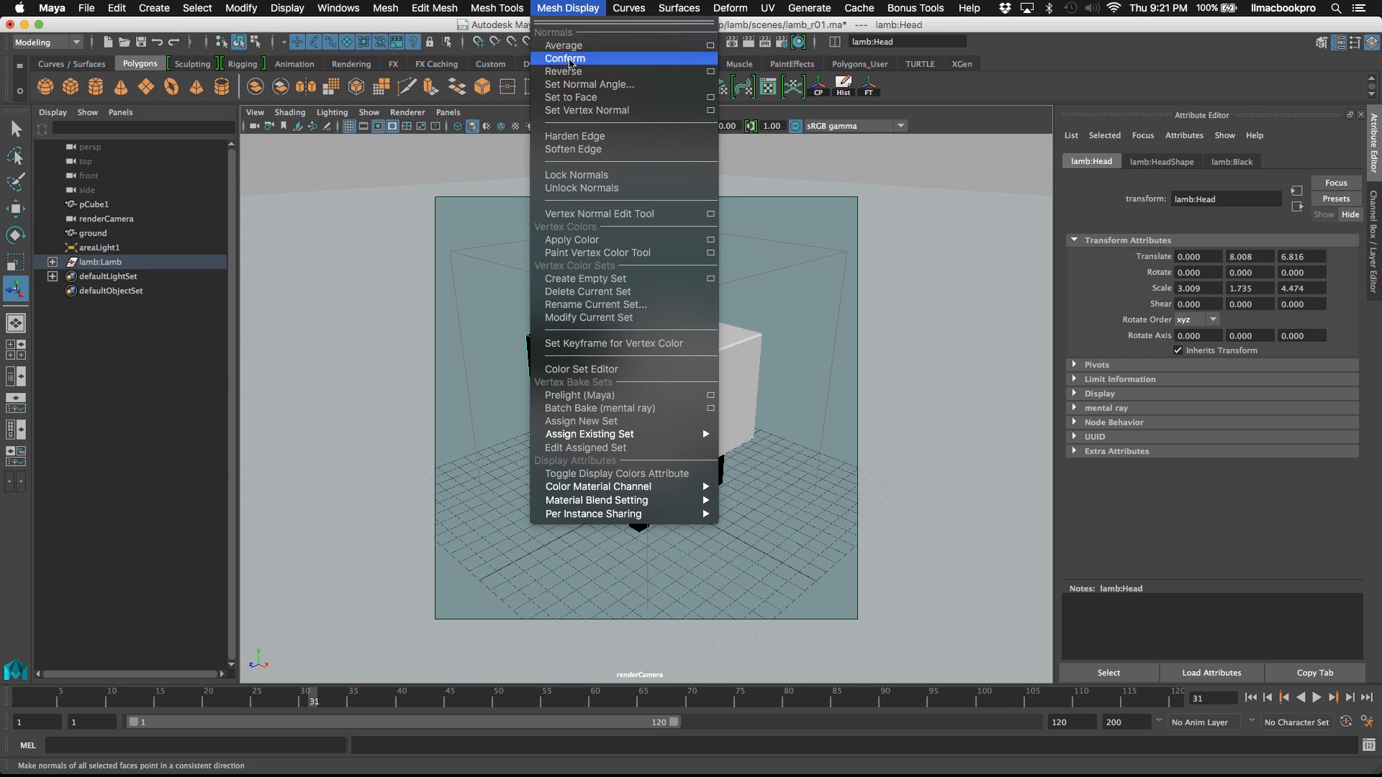
pyautogui.moveTo(496, 7)
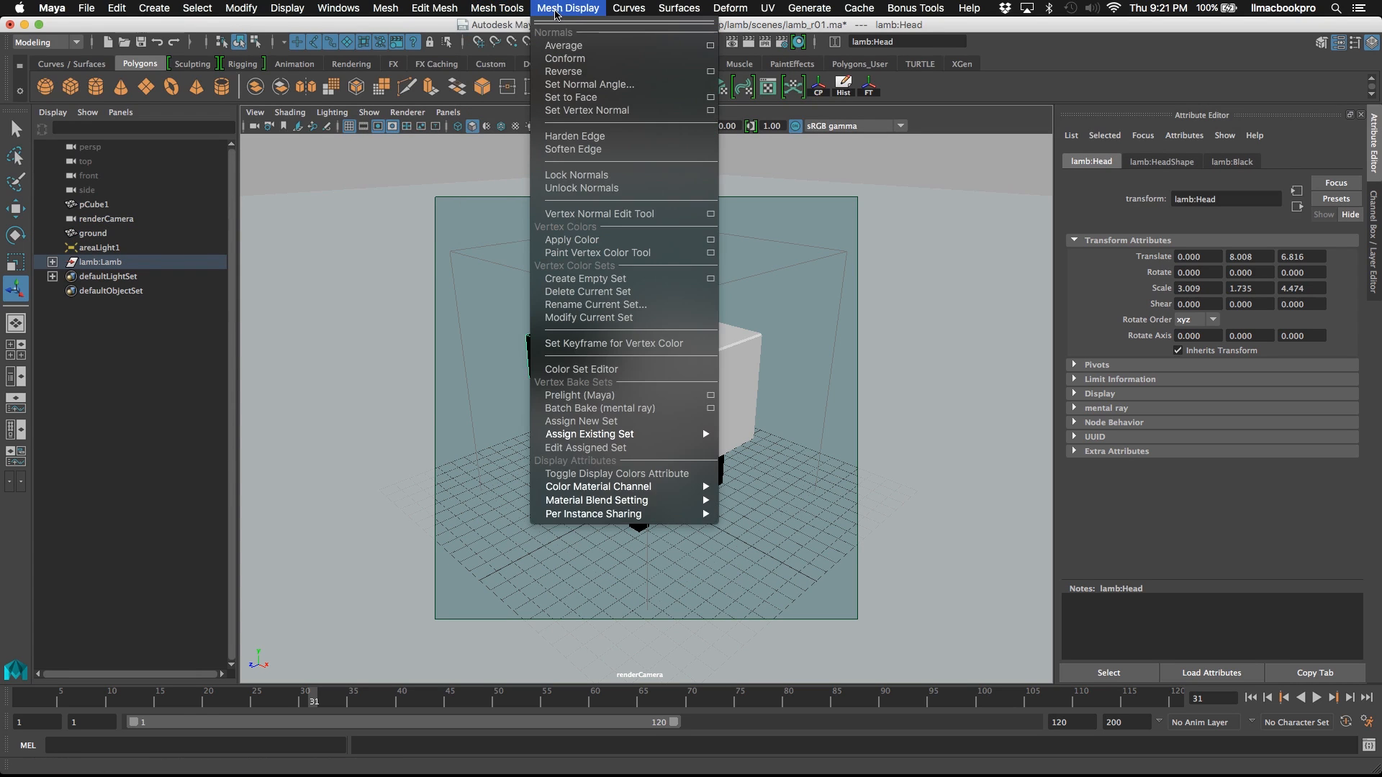
pyautogui.moveTo(436, 7)
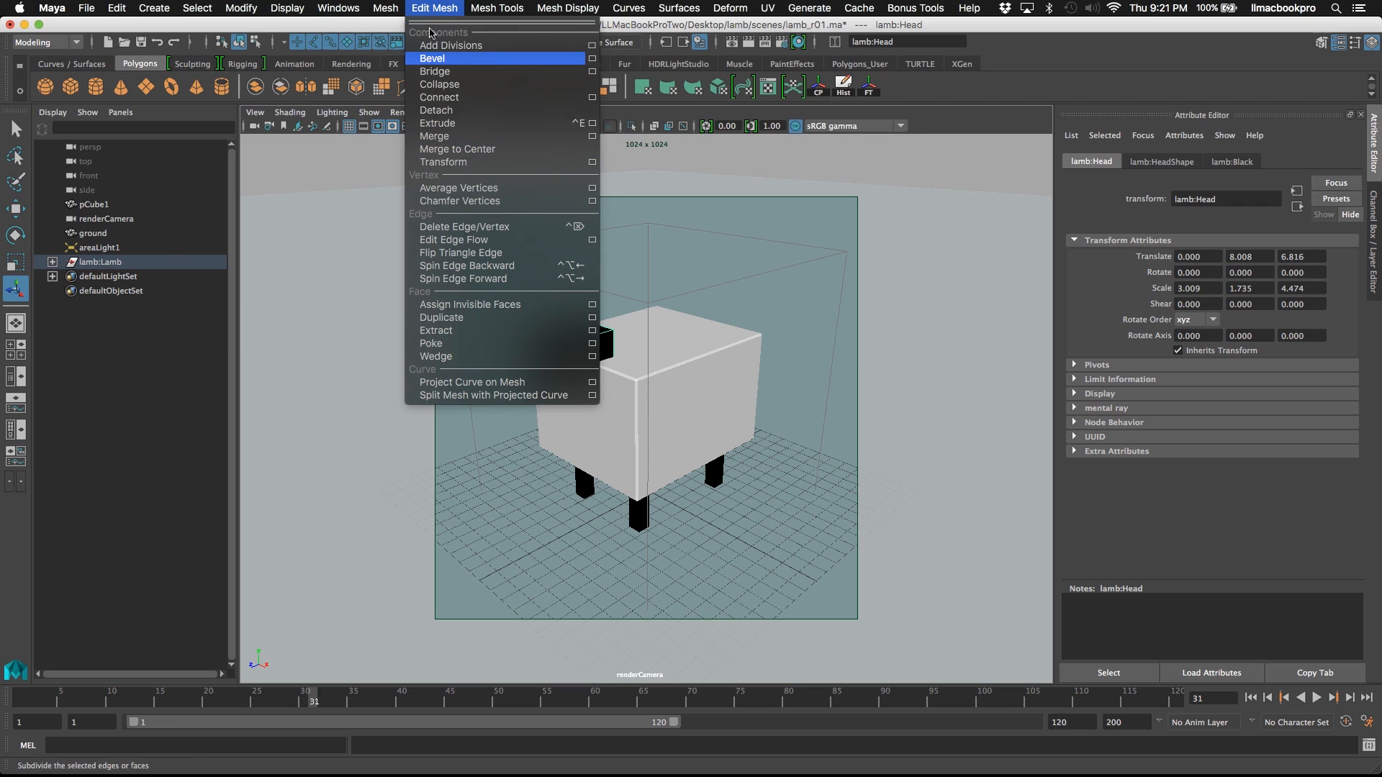
pyautogui.click(454, 59)
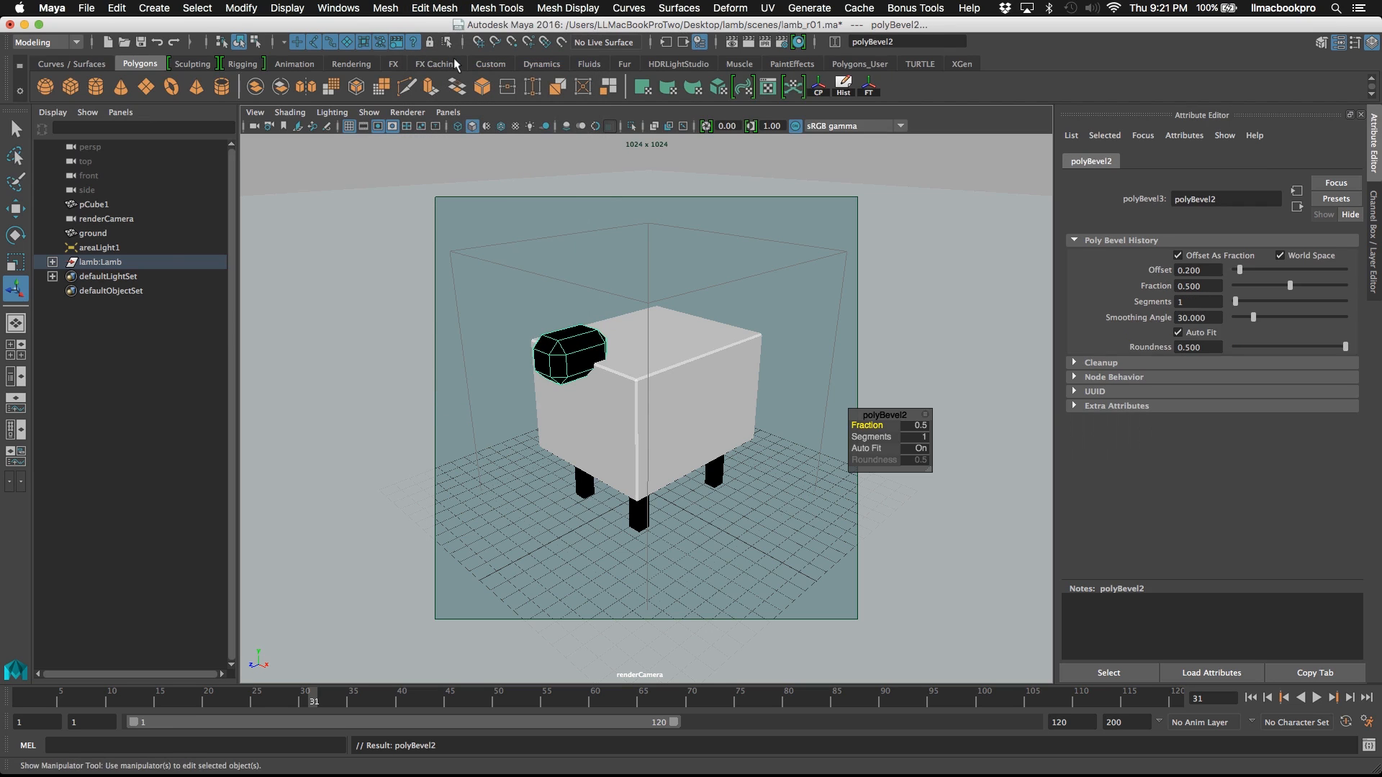
pyautogui.click(913, 426)
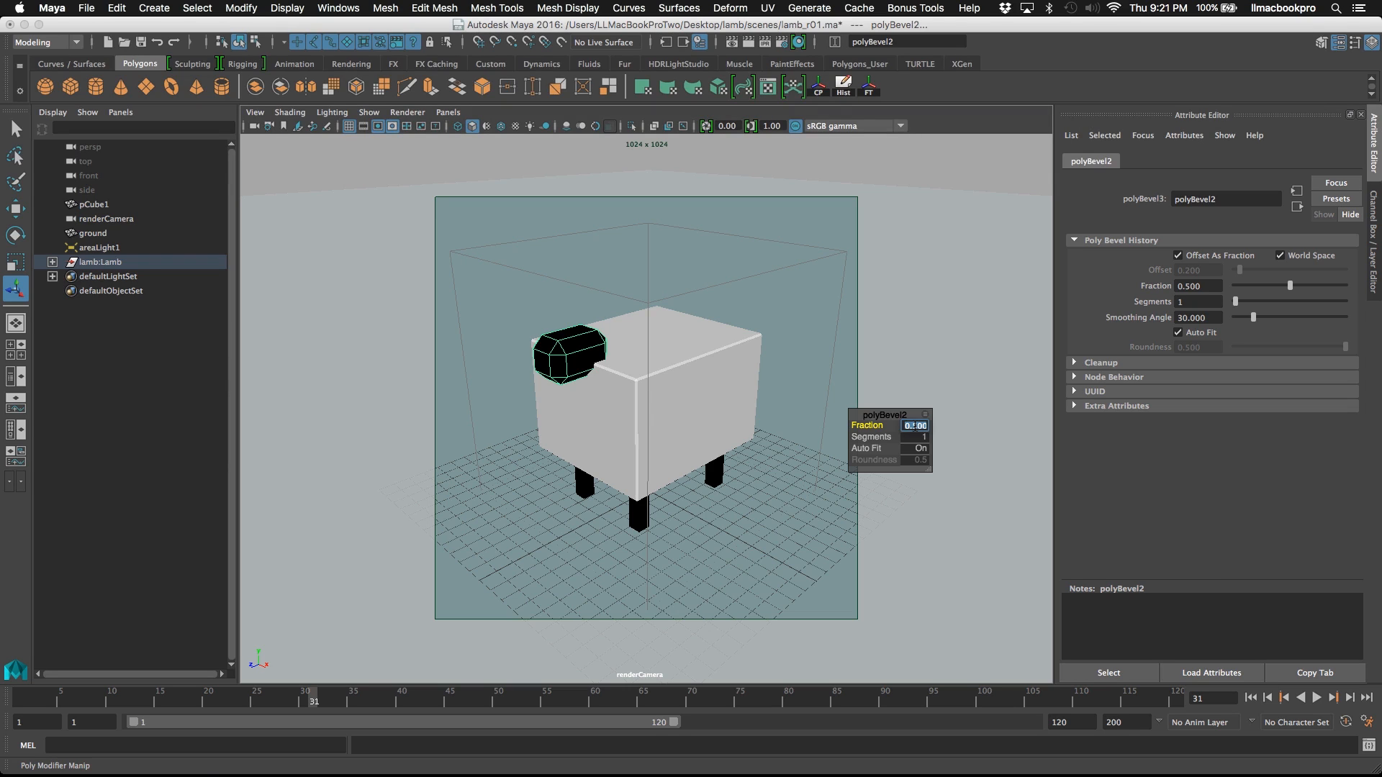
pyautogui.write('0.02')
pyautogui.press('Return')
pyautogui.click(767, 534)
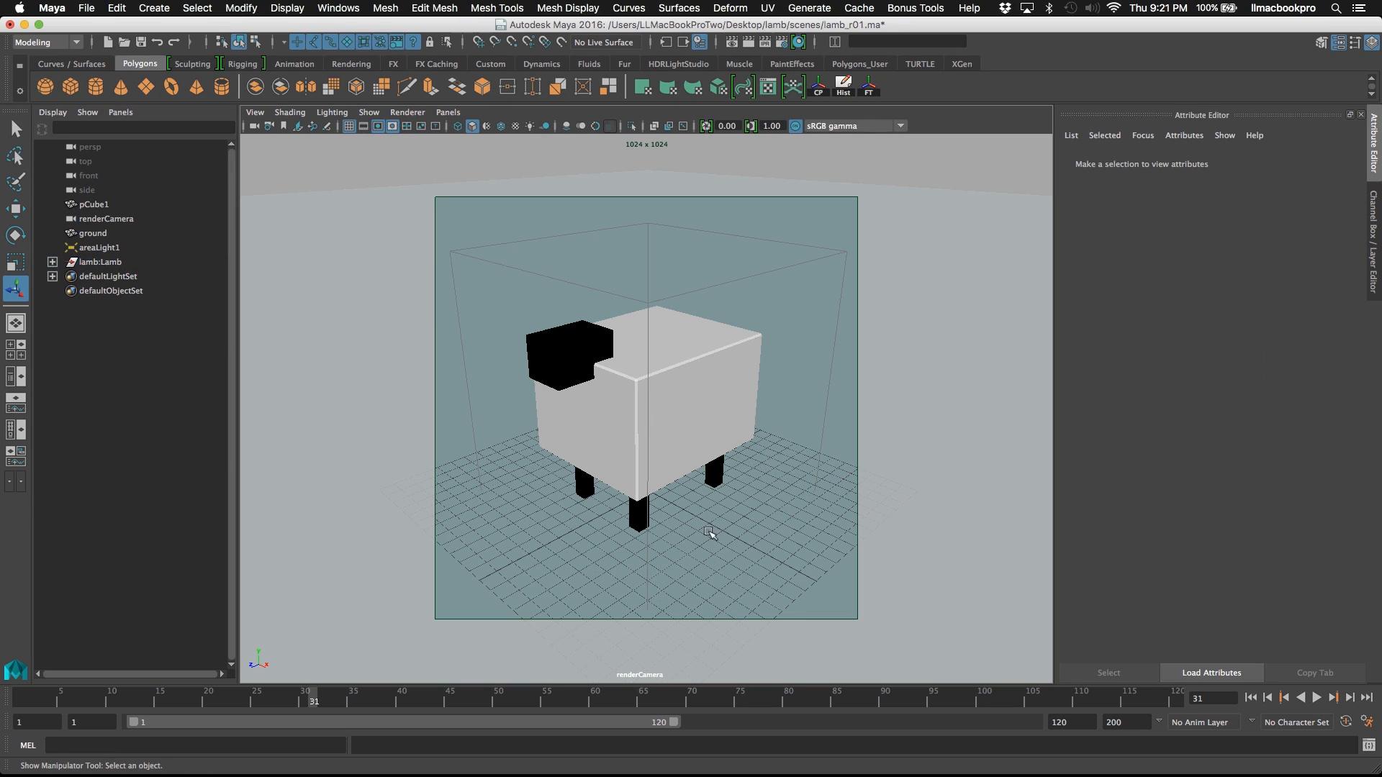
# - Bevel the three visible legs together, edit the bevel's Fraction, and clear the selection
pyautogui.click(640, 514)
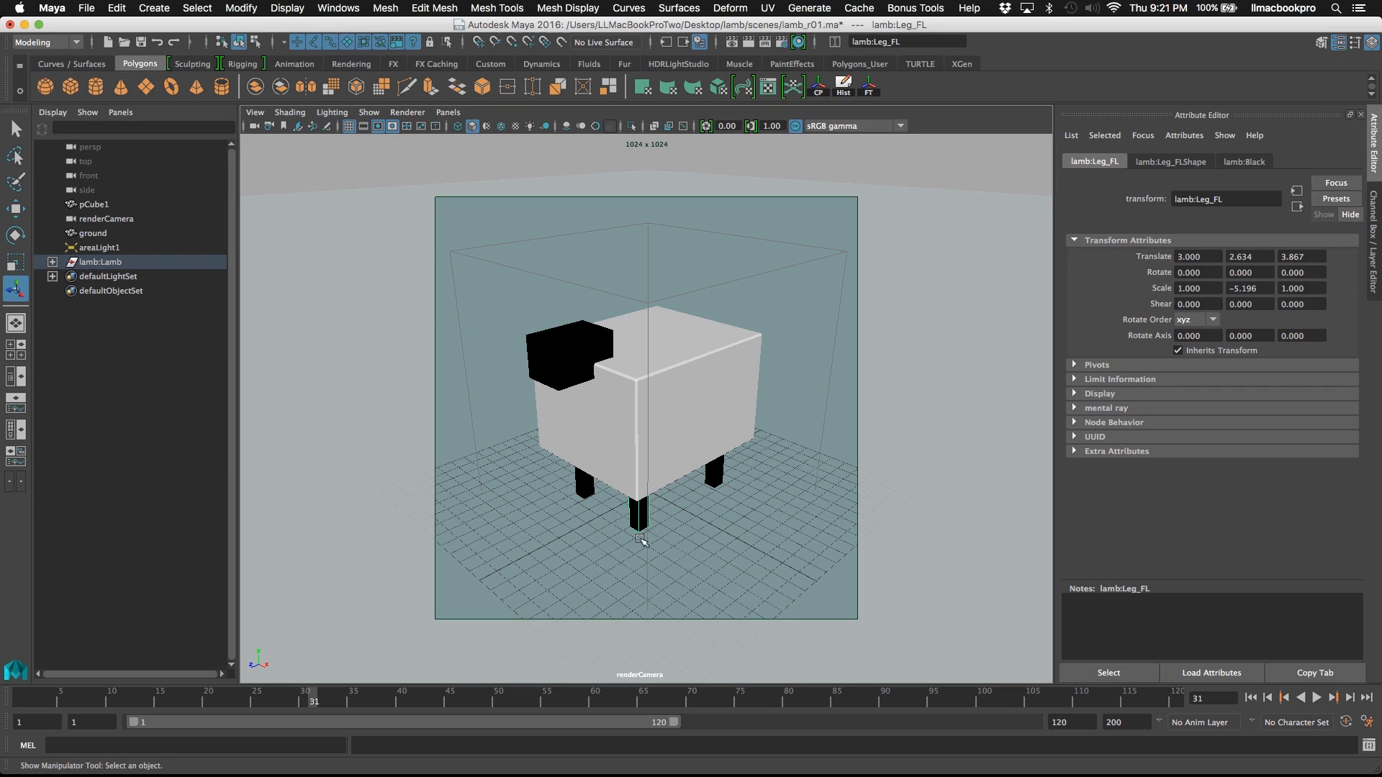
pyautogui.keyDown('shift'); pyautogui.click(582, 481); pyautogui.keyUp('shift')
pyautogui.keyDown('shift'); pyautogui.click(716, 479); pyautogui.keyUp('shift')
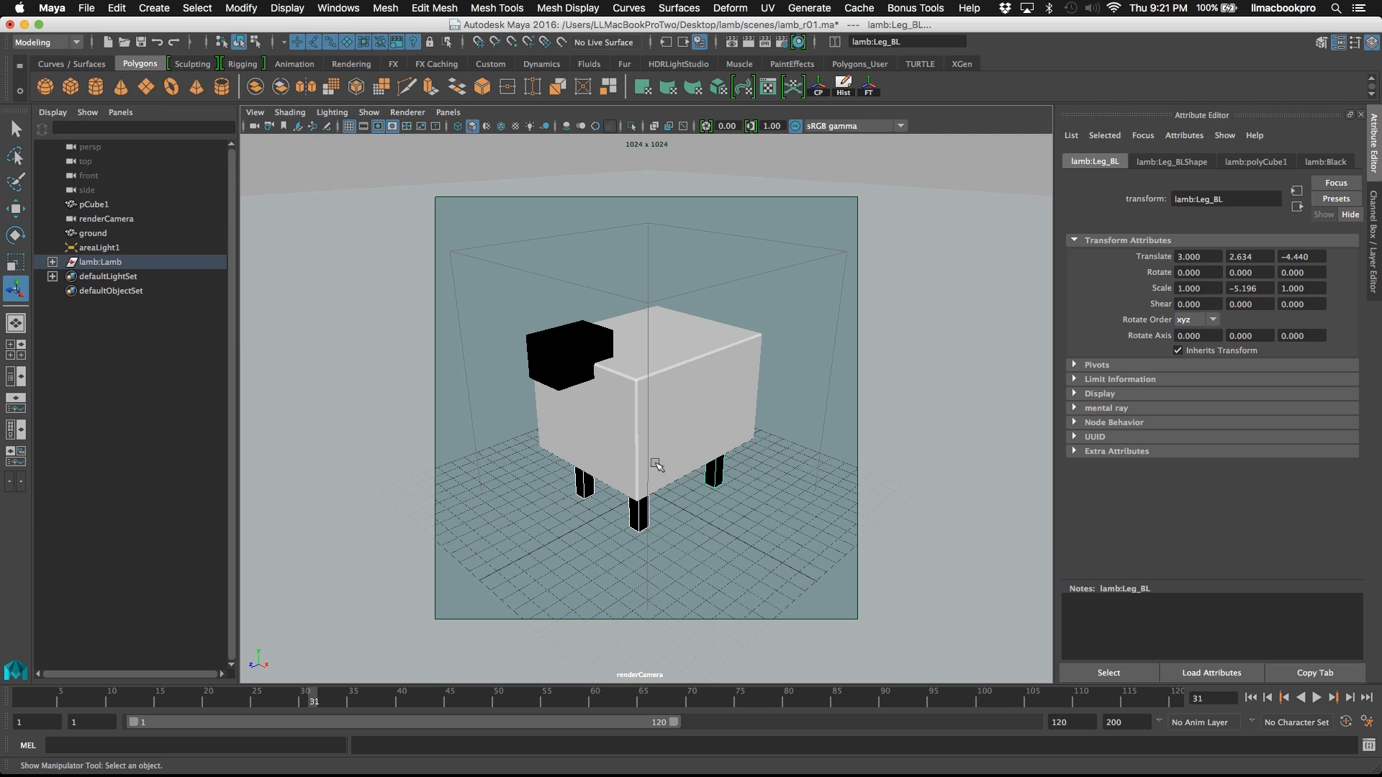
pyautogui.click(448, 8)
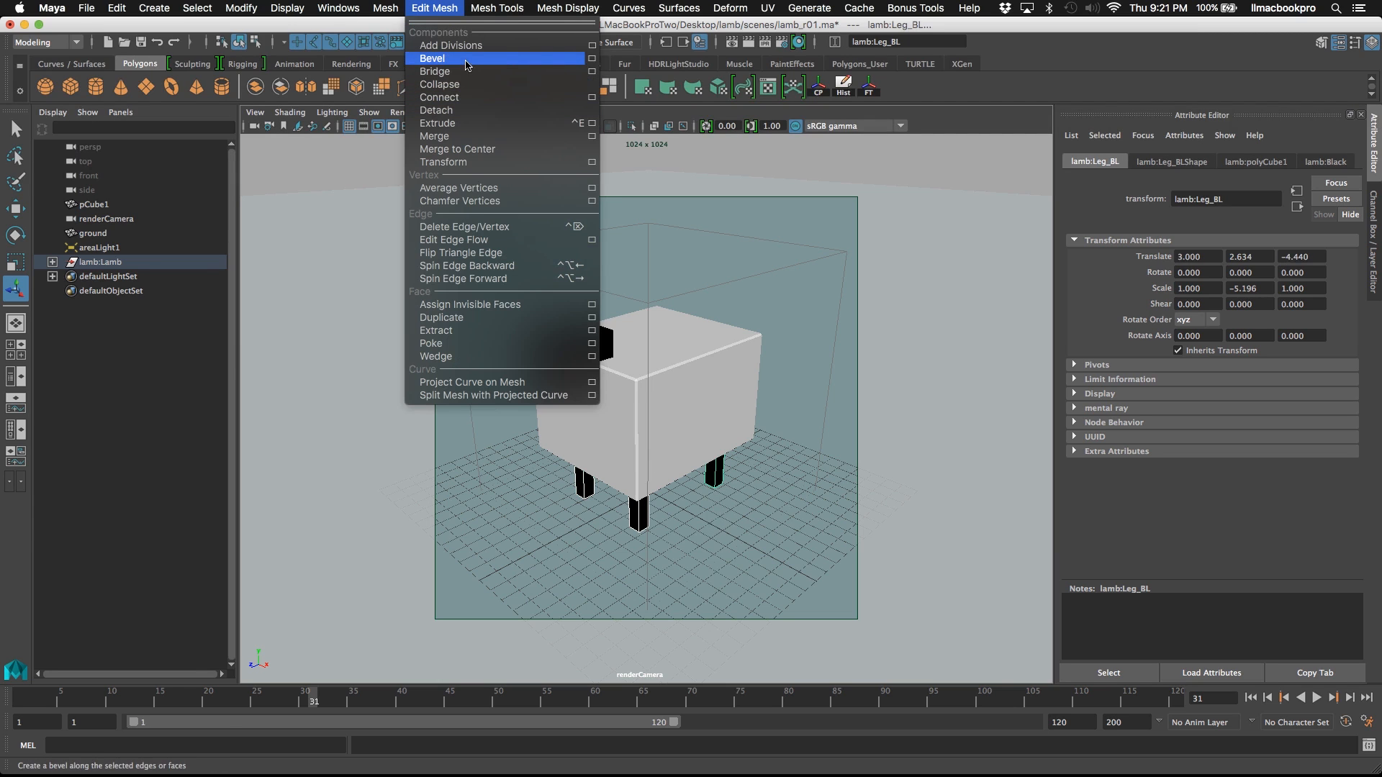
pyautogui.click(439, 58)
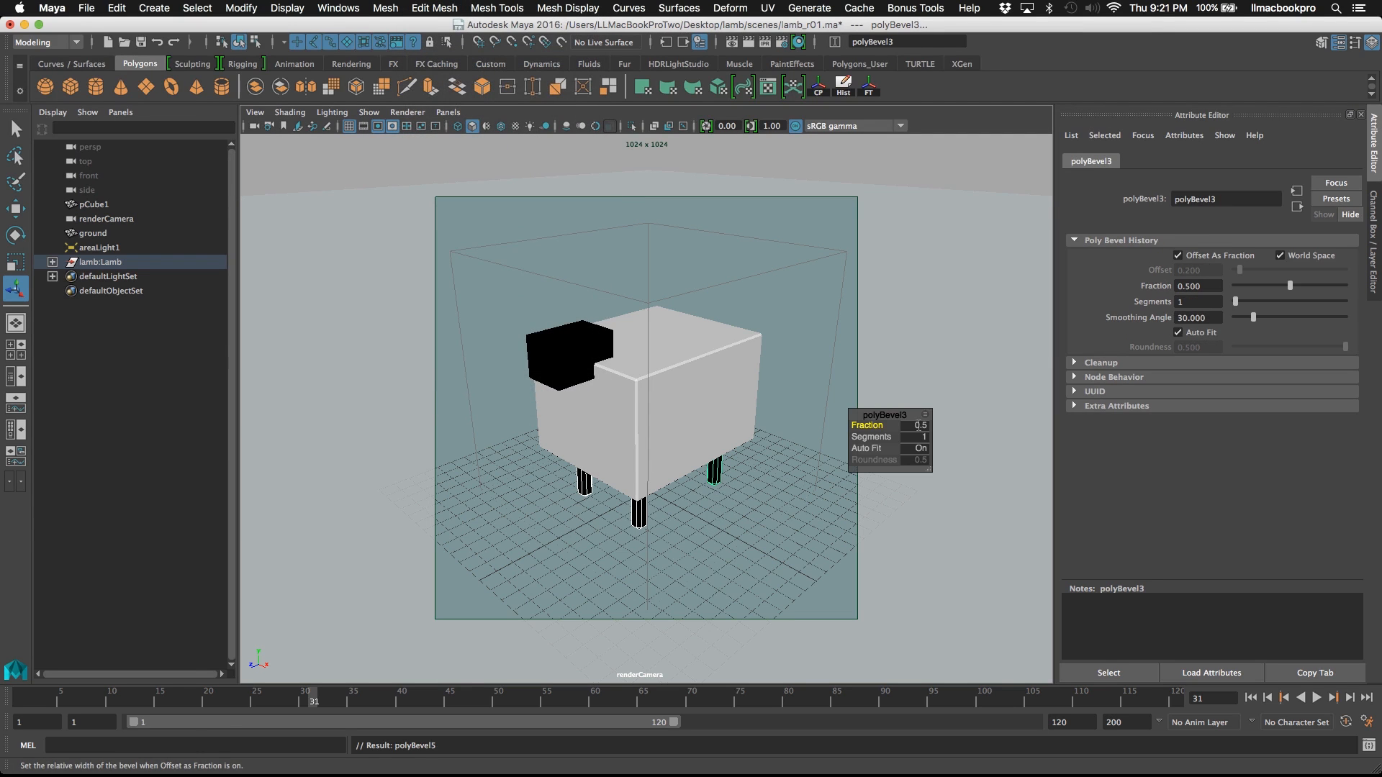
pyautogui.click(922, 425)
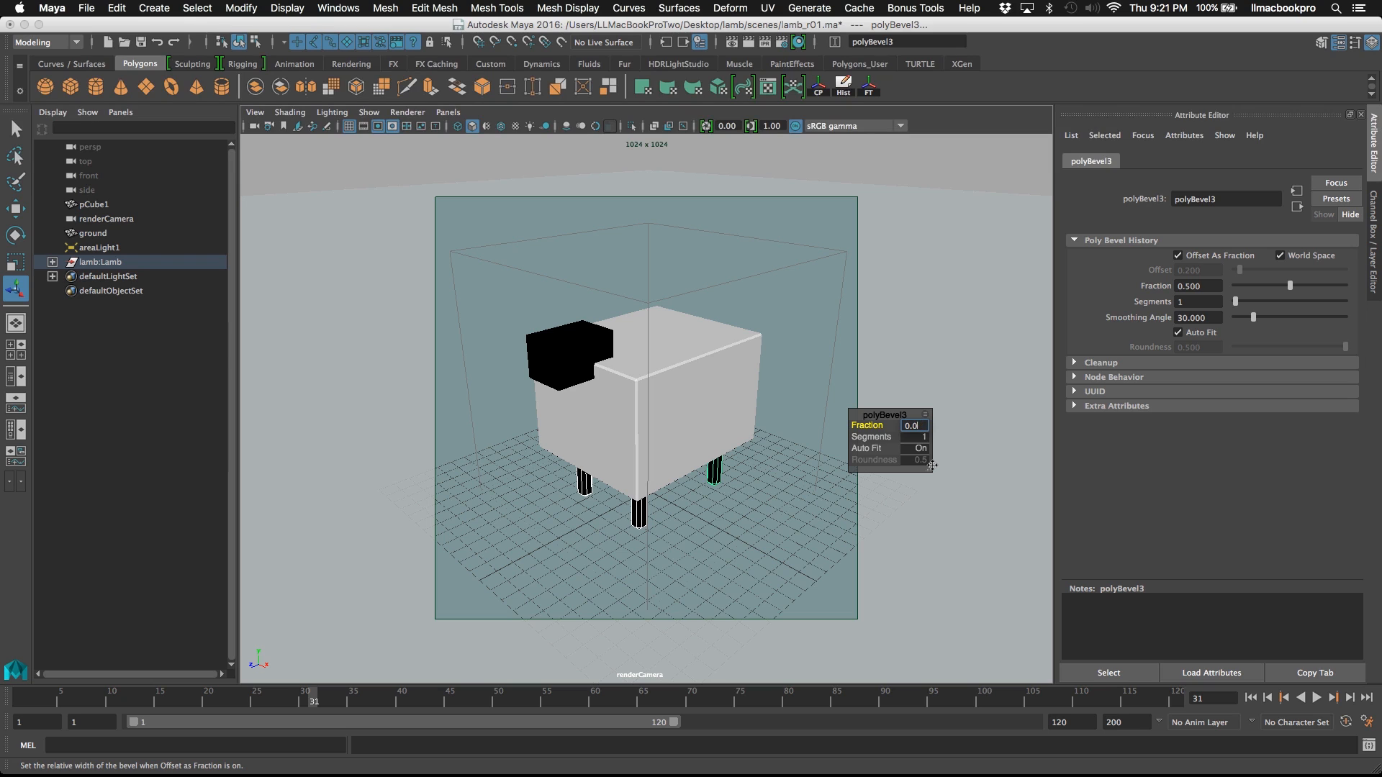
pyautogui.press('Return')
pyautogui.click(772, 533)
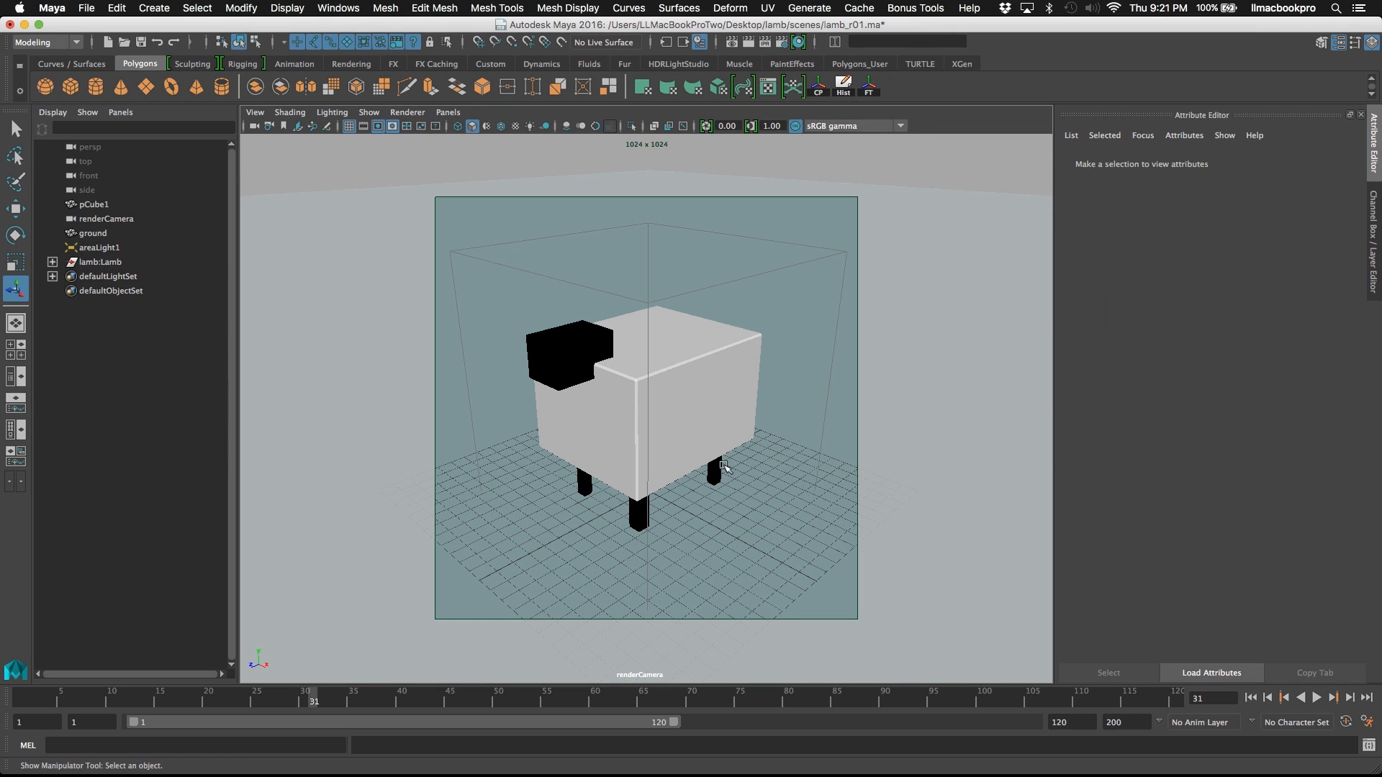
# - Check the legs one by one, show the Channel Box, and set the front-right leg's bevel Fraction to 0.03
pyautogui.click(734, 481)
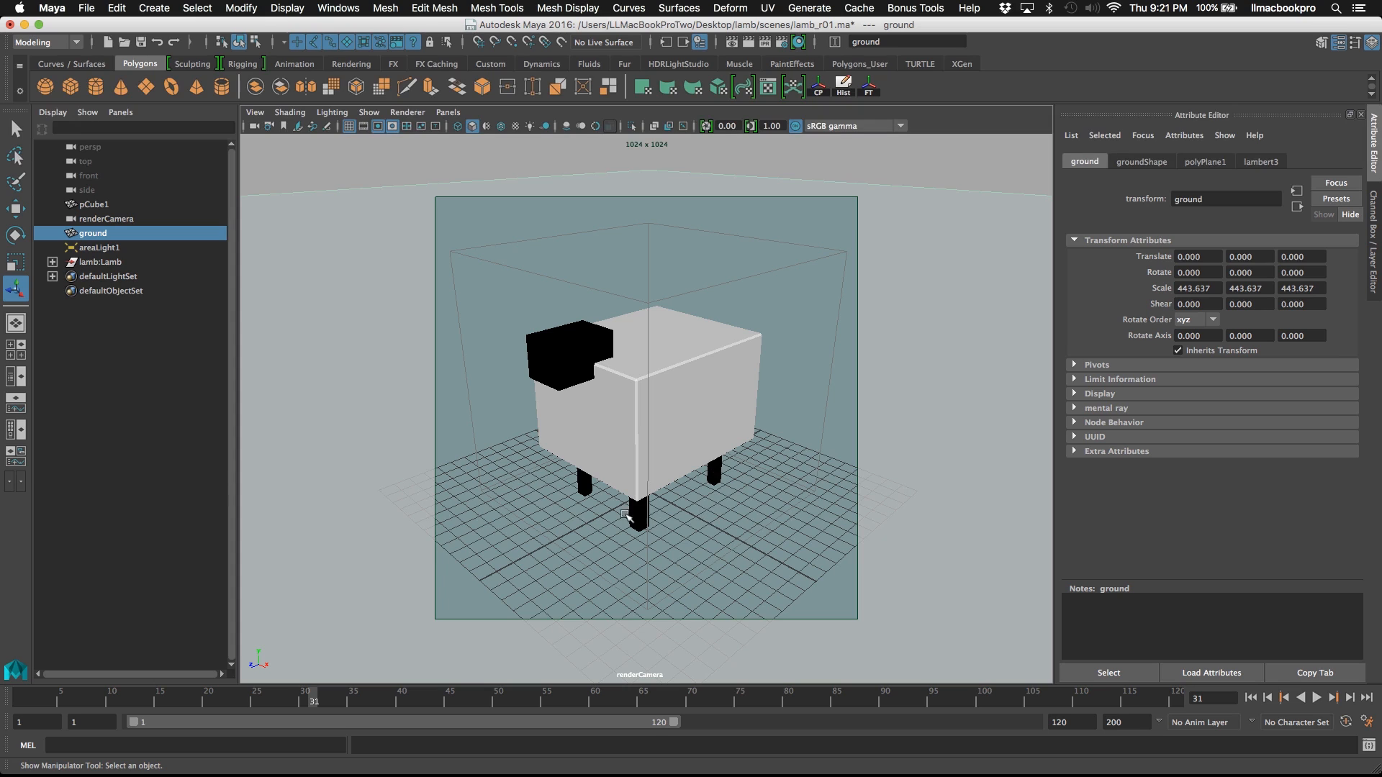
pyautogui.click(645, 509)
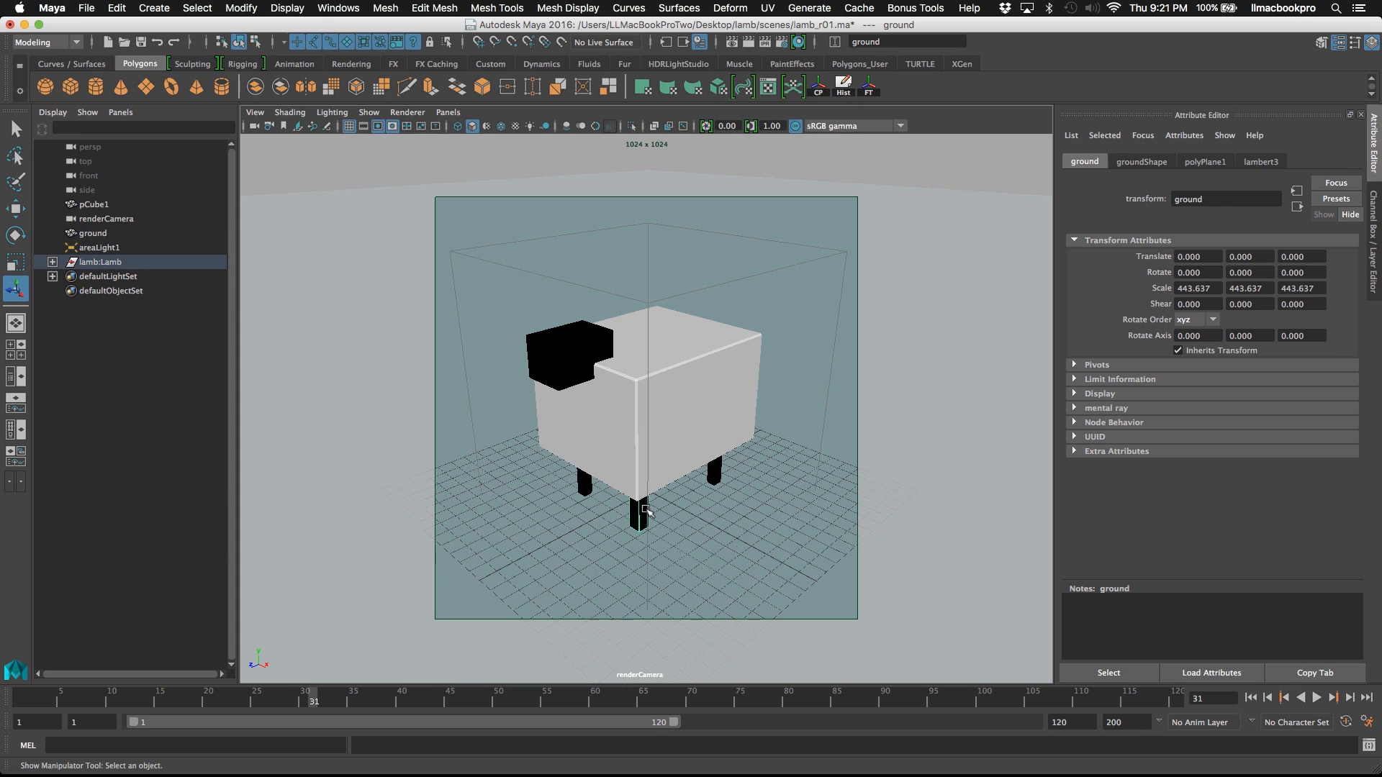
pyautogui.click(587, 486)
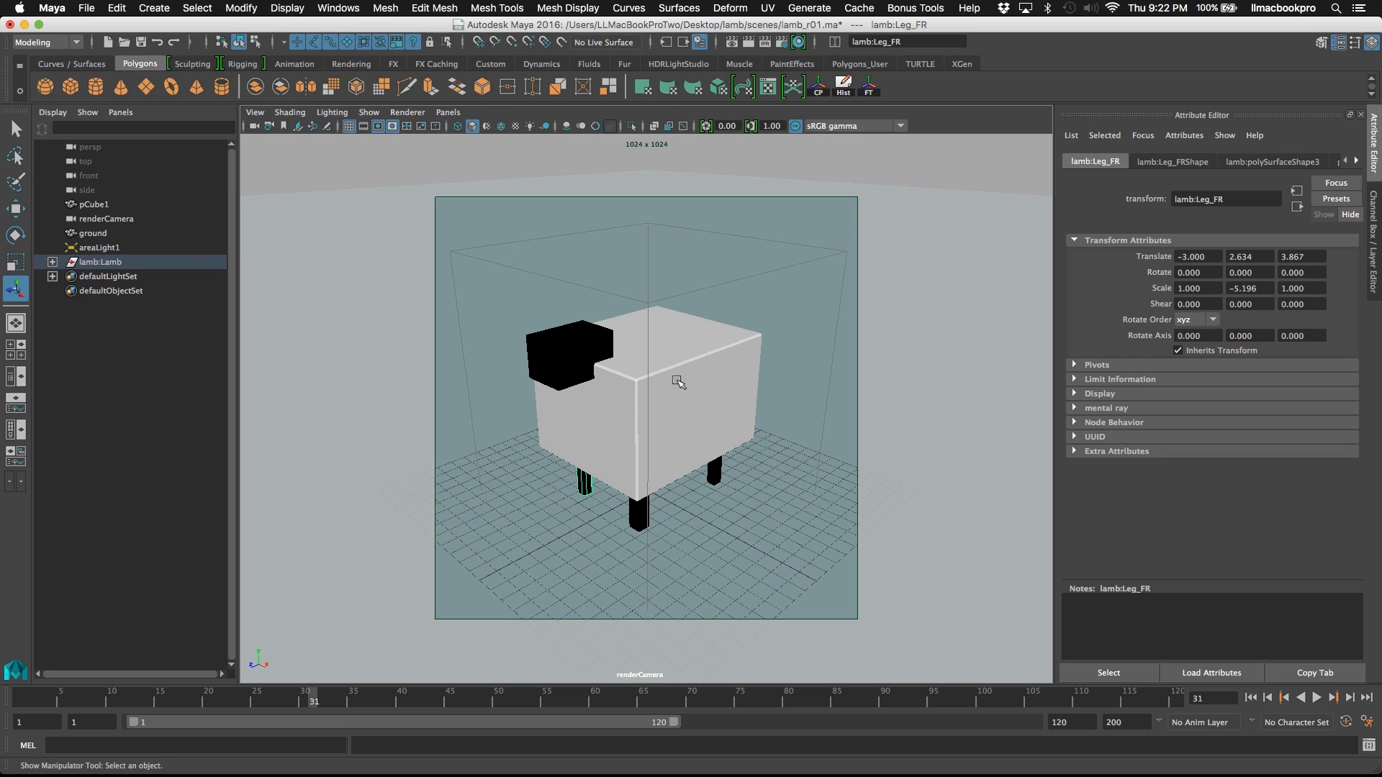
pyautogui.hotkey('ctrl', 'a')
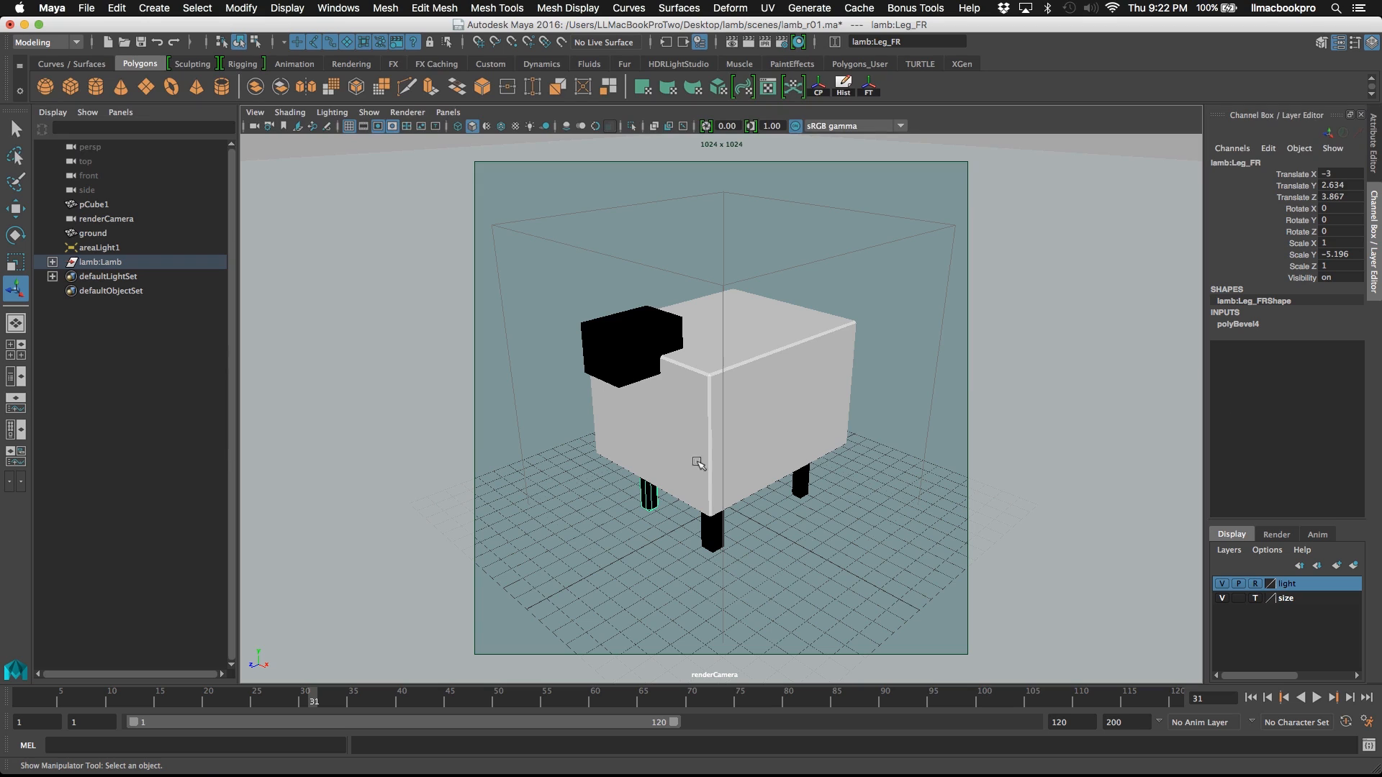
pyautogui.click(801, 481)
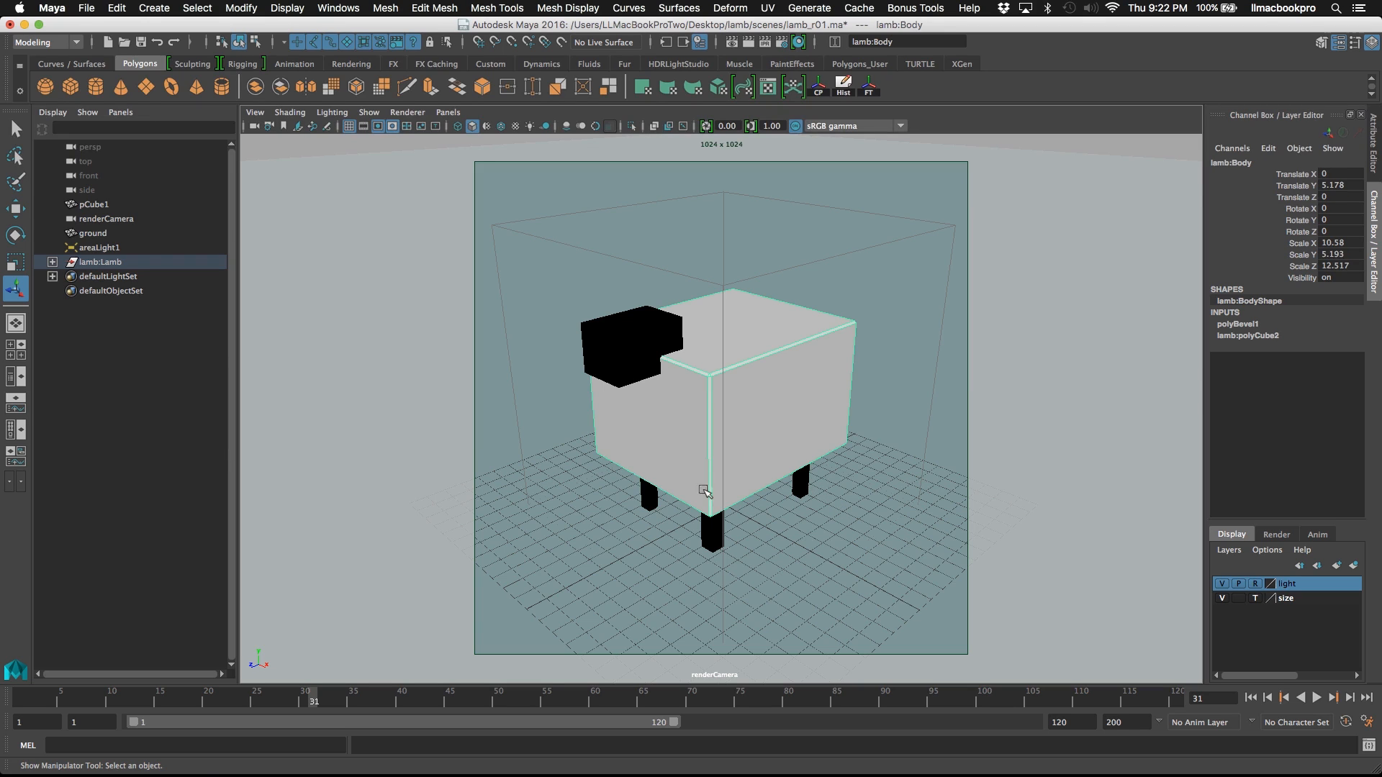
pyautogui.click(708, 532)
pyautogui.click(644, 499)
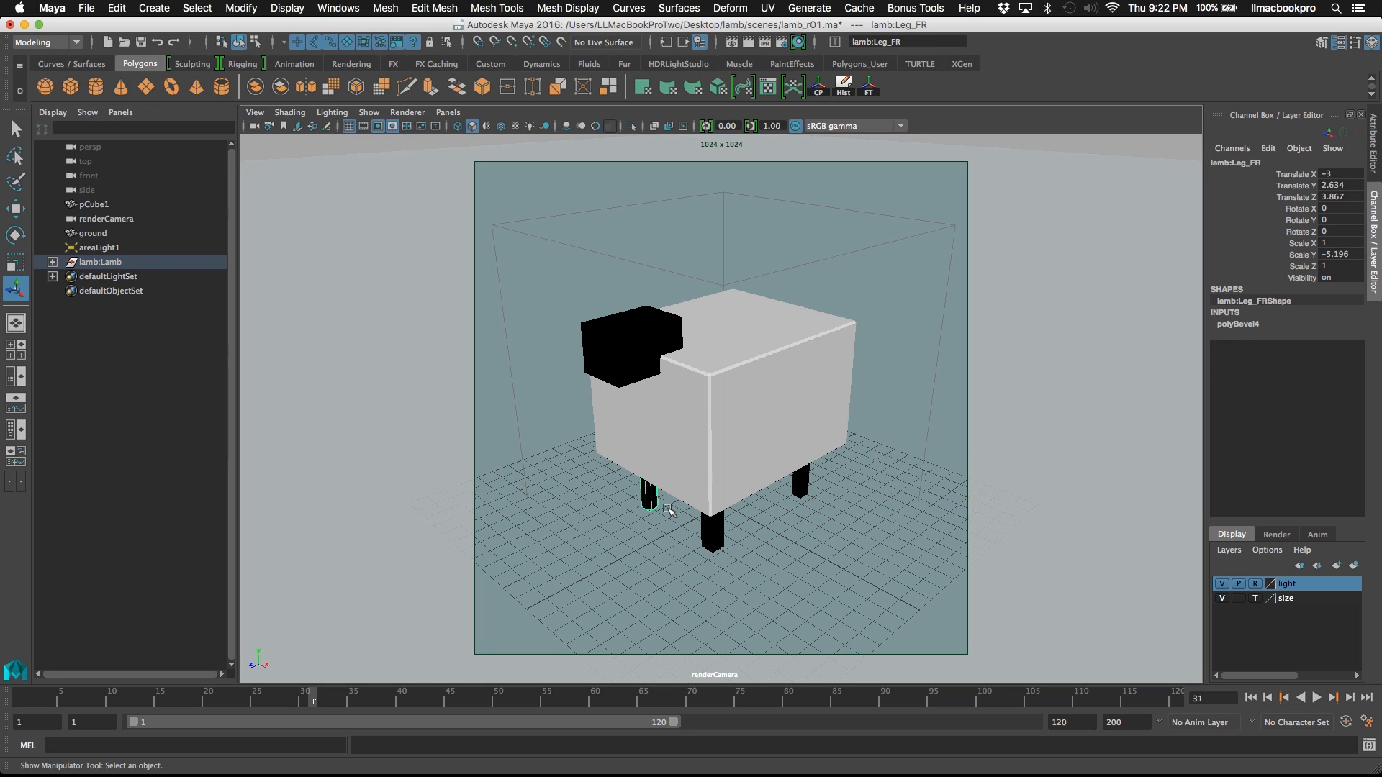
pyautogui.click(1237, 322)
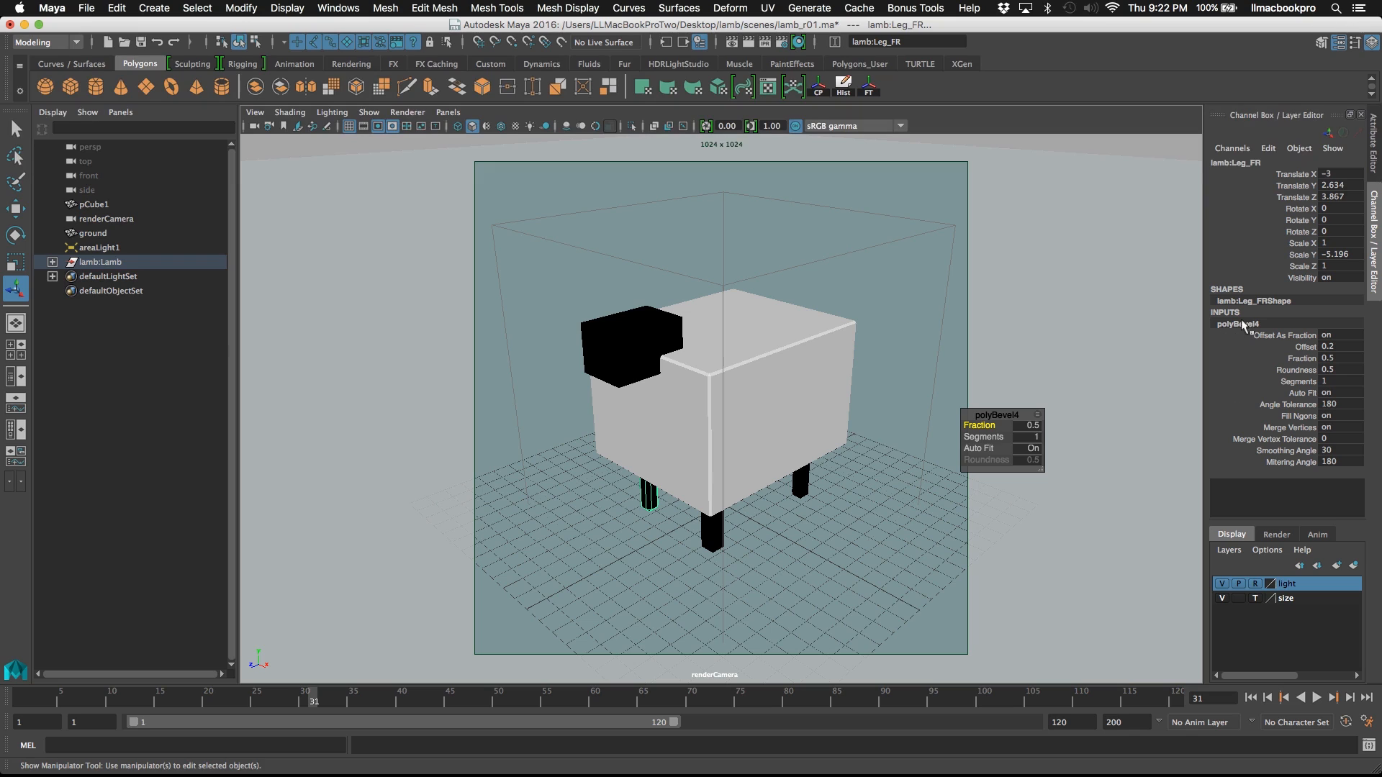
pyautogui.doubleClick(1341, 356)
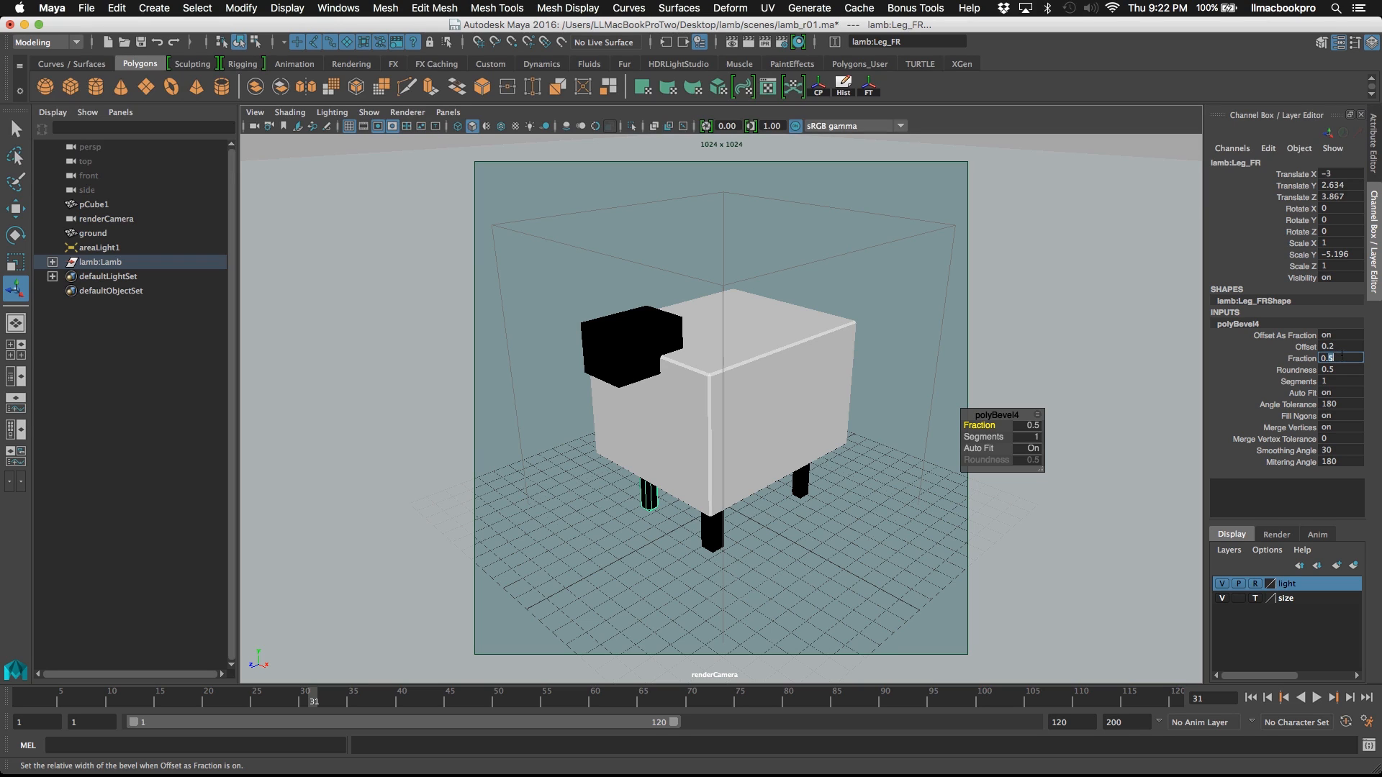
pyautogui.press('BackSpace')
pyautogui.write('03')
pyautogui.press('Return')
# - Set the back-left leg's bevel Fraction to 0.03 and check the bevel inputs of the body and head
pyautogui.click(804, 485)
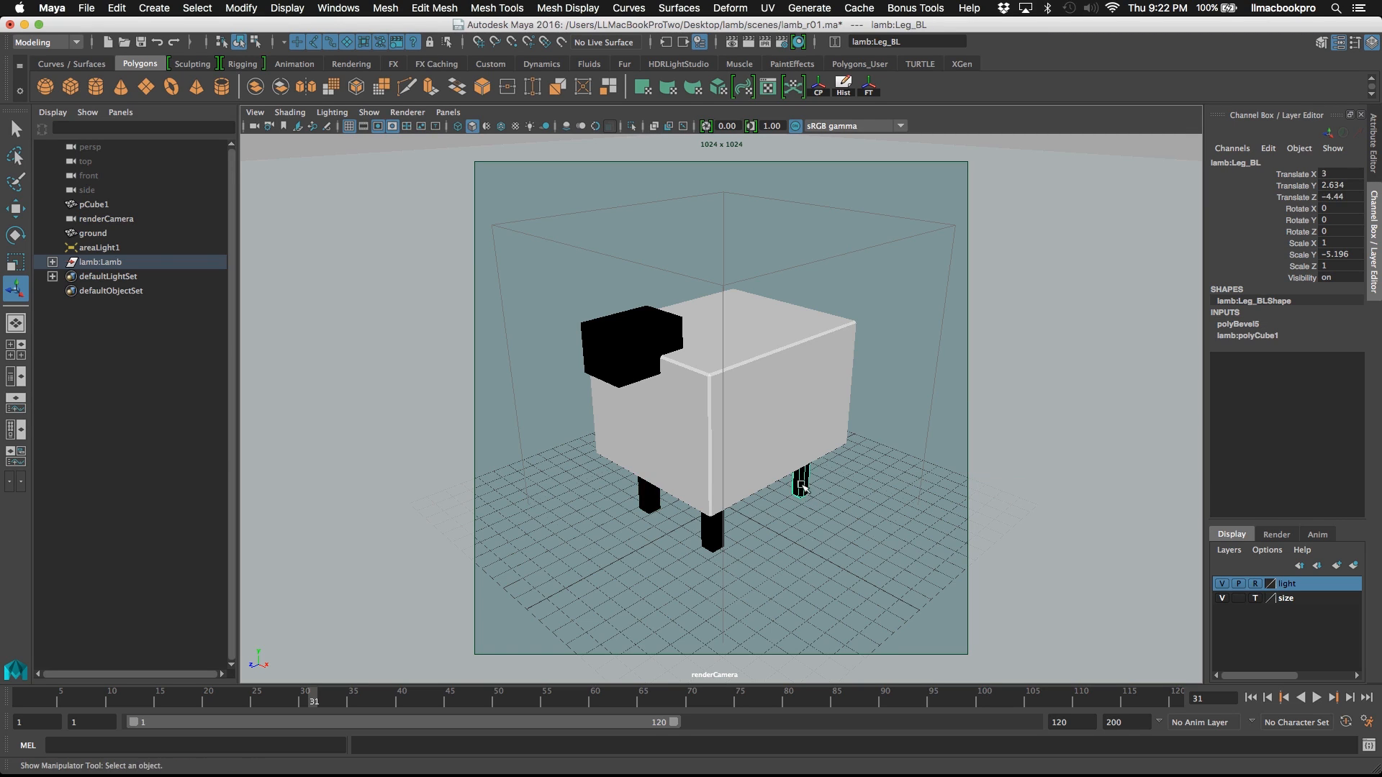
pyautogui.click(1258, 324)
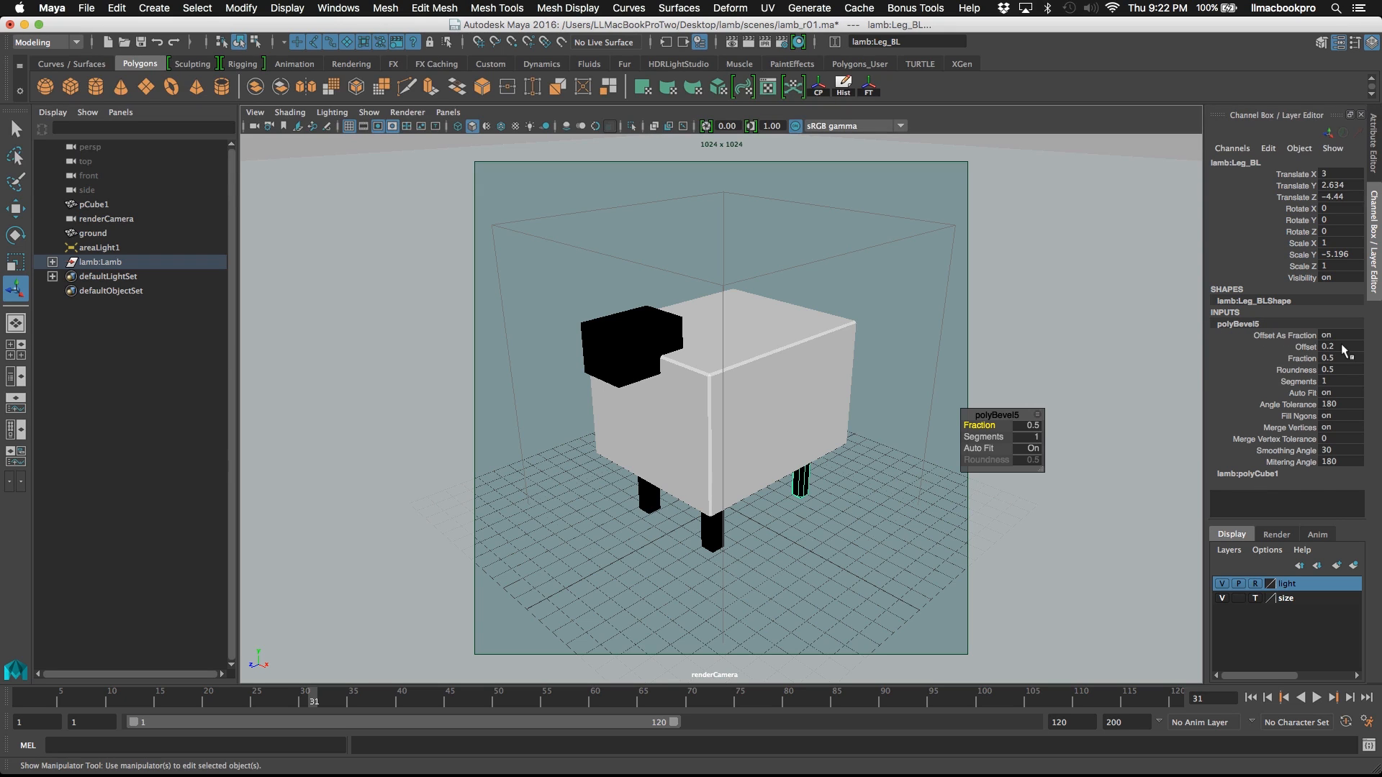
pyautogui.doubleClick(1342, 358)
pyautogui.write('0.03')
pyautogui.press('Return')
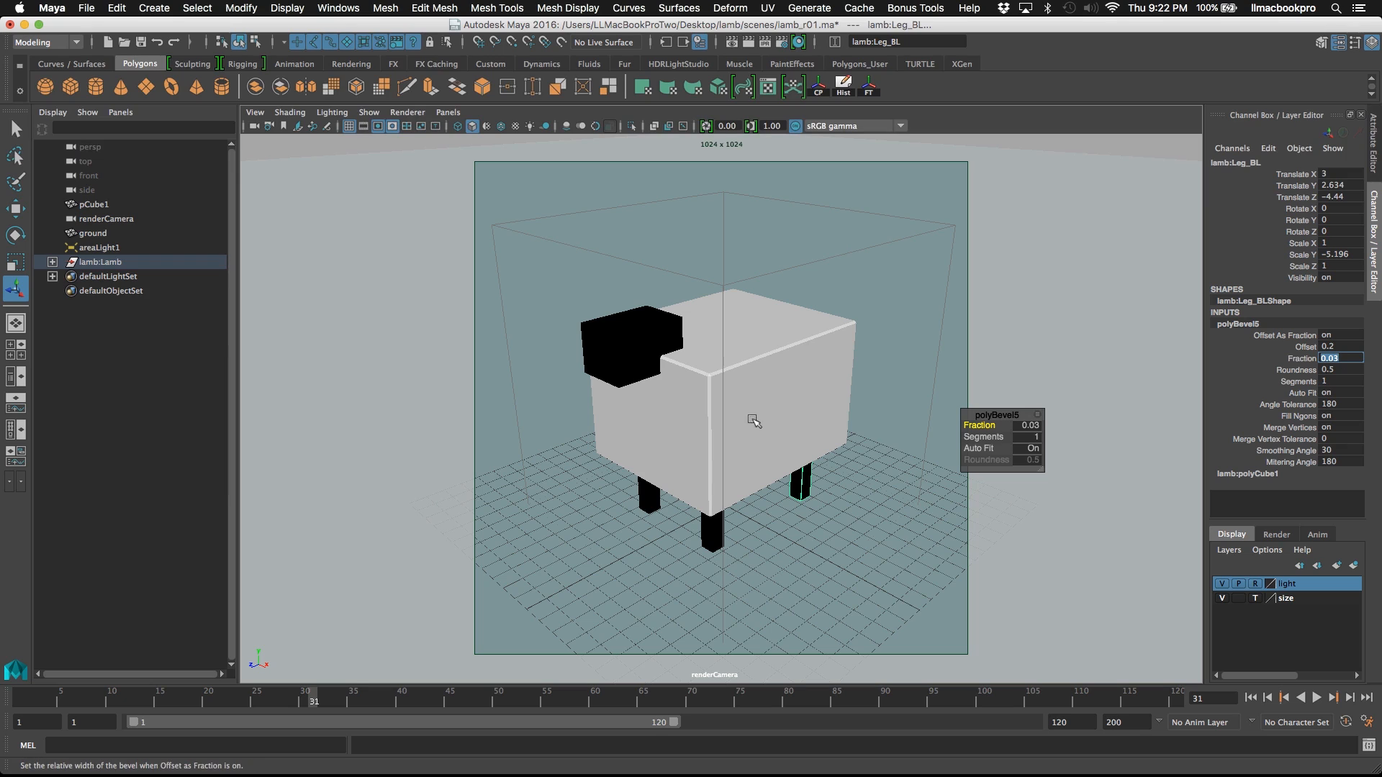
pyautogui.click(797, 332)
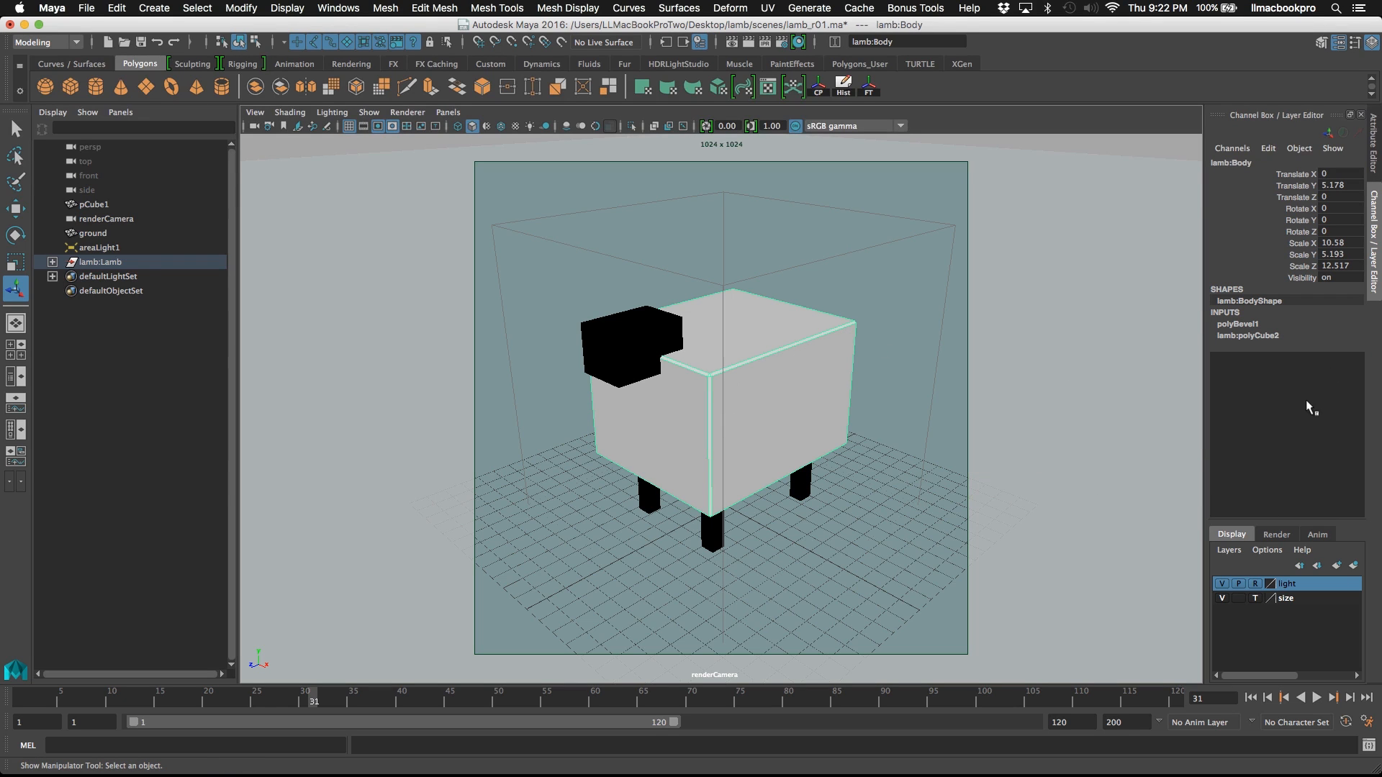
pyautogui.click(638, 331)
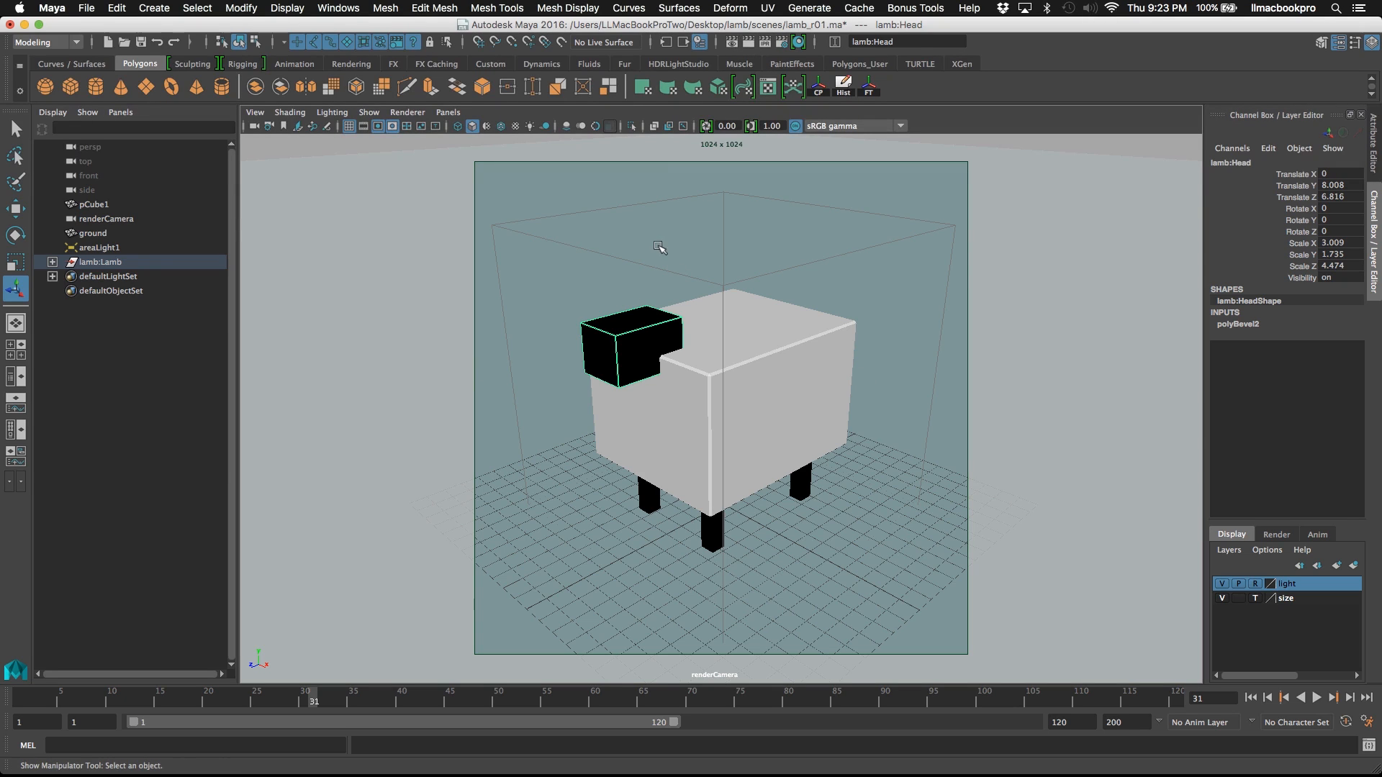
# - Review the Common render settings, including file output, renderable camera and image size, and close Render Settings
pyautogui.click(791, 44)
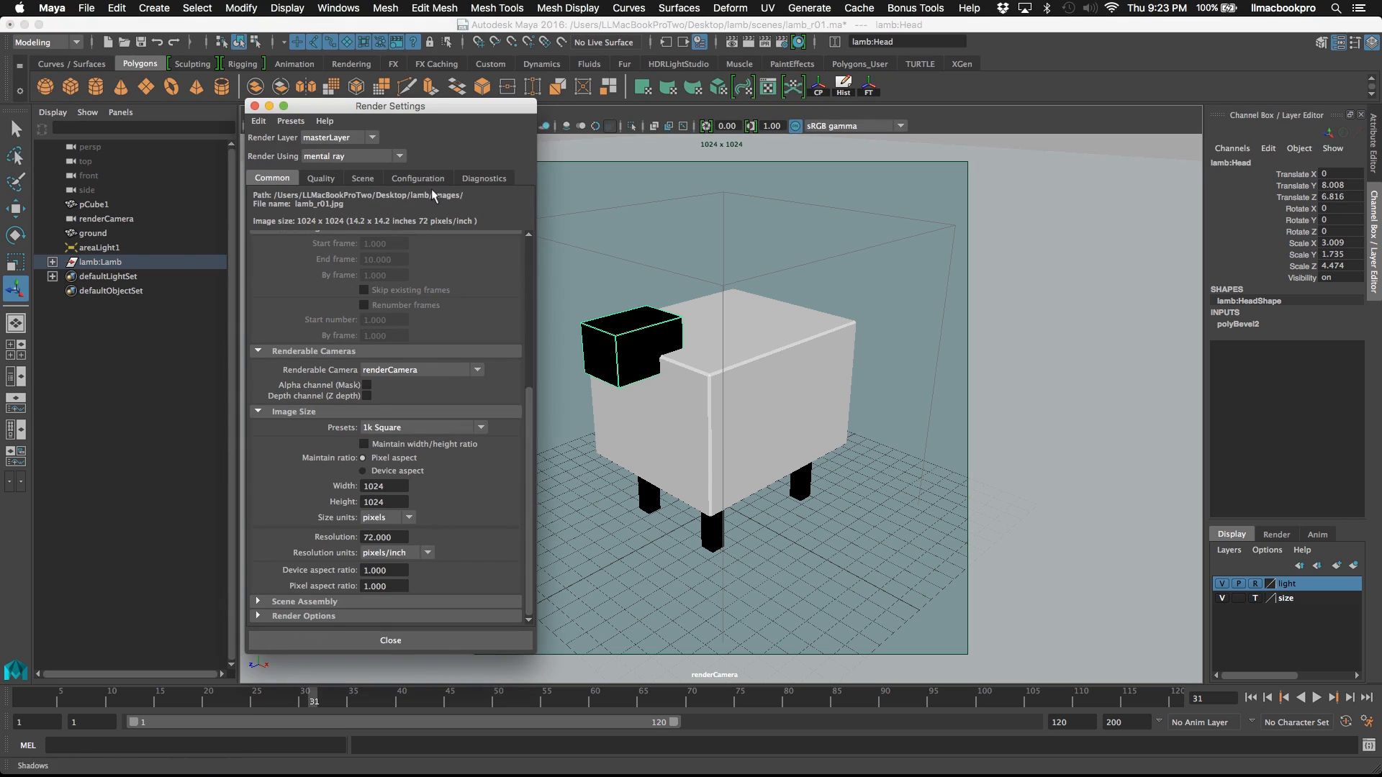
pyautogui.scroll(8, 425, 478)
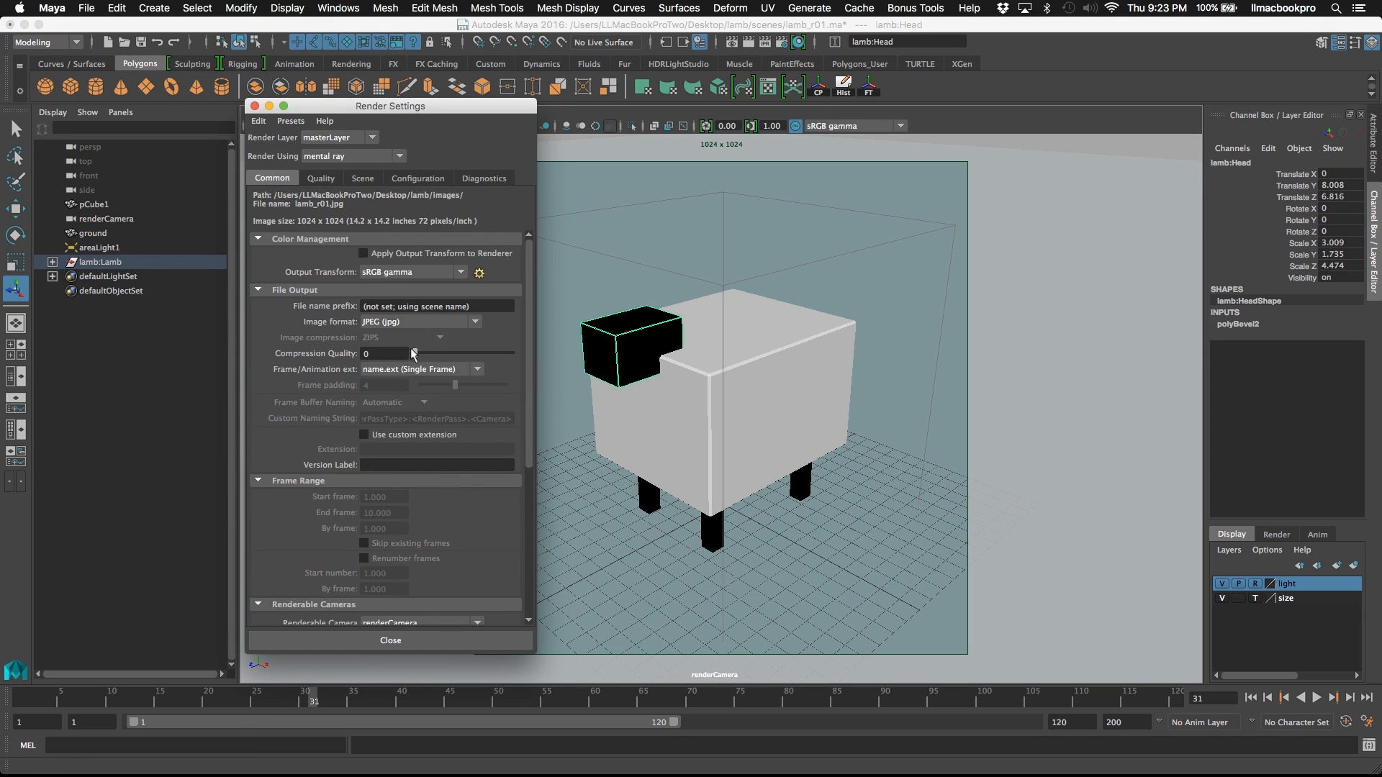
pyautogui.scroll(-5, 422, 446)
pyautogui.scroll(5, 422, 446)
pyautogui.scroll(-8, 525, 295)
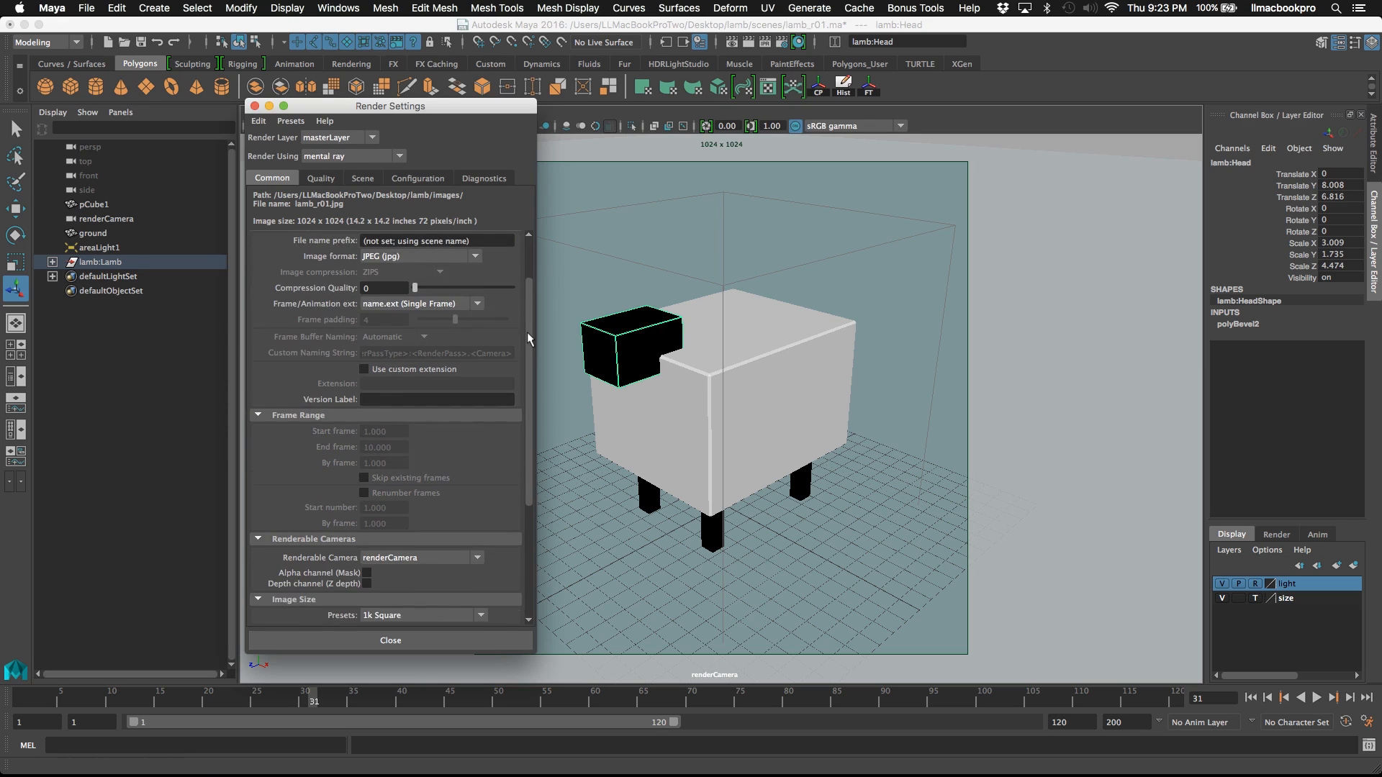
pyautogui.click(416, 640)
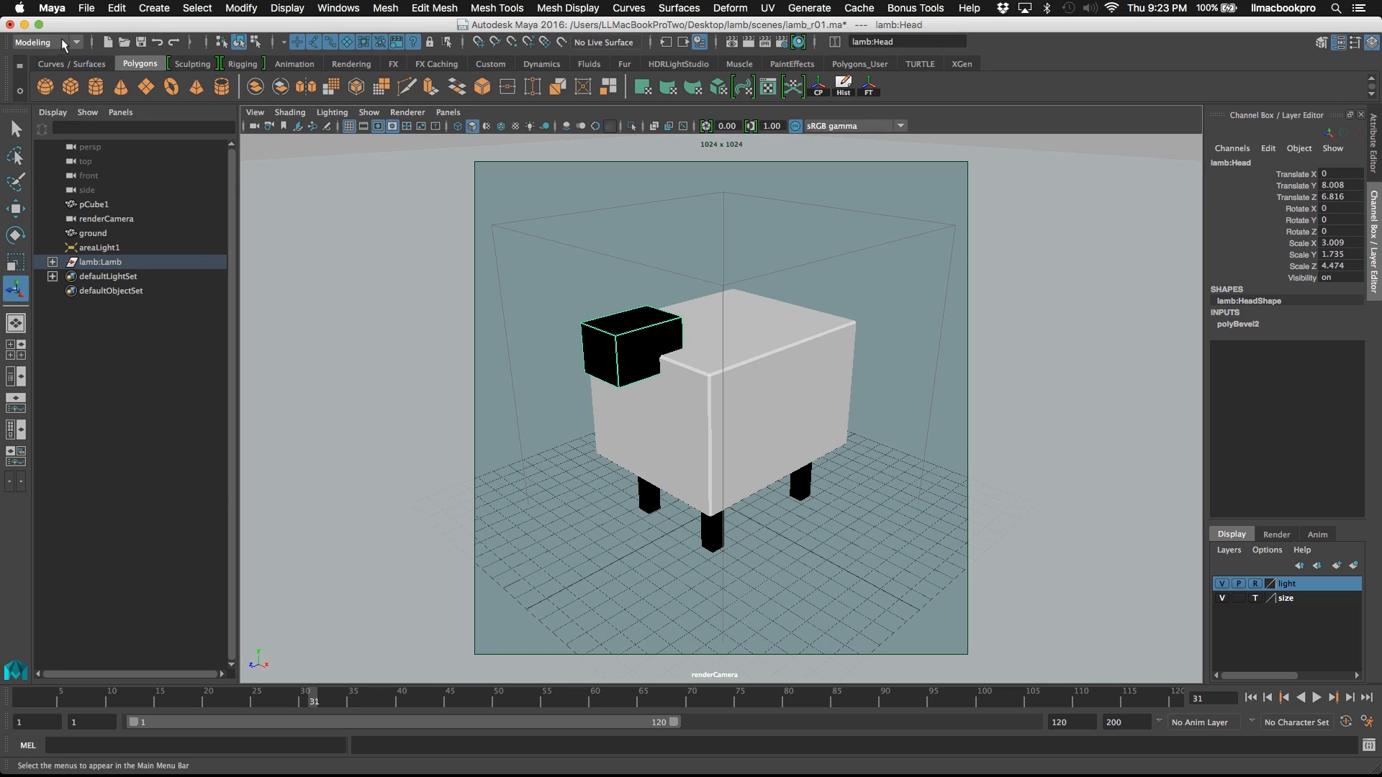
# - Switch to the Rendering menu set and start a Batch Render of the lamb scene
pyautogui.click(38, 43)
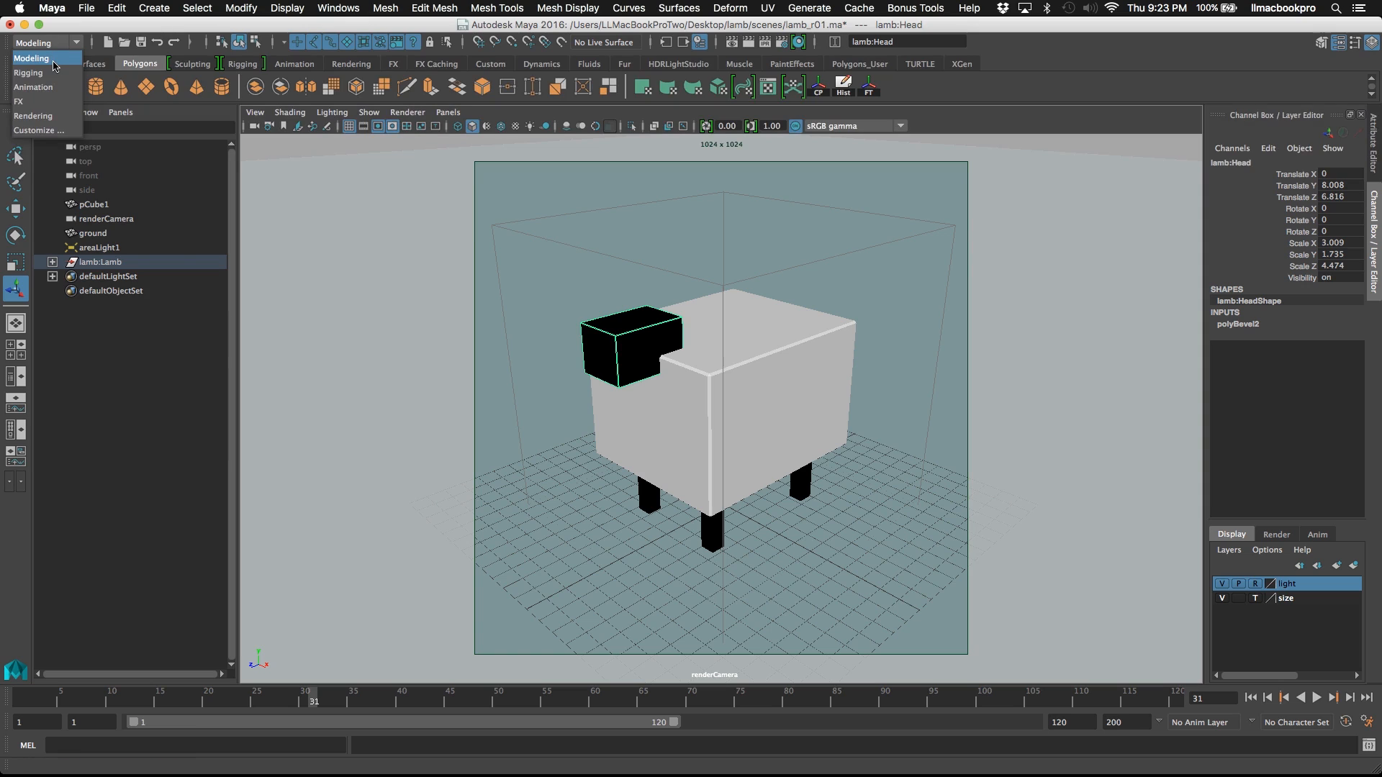
pyautogui.click(45, 117)
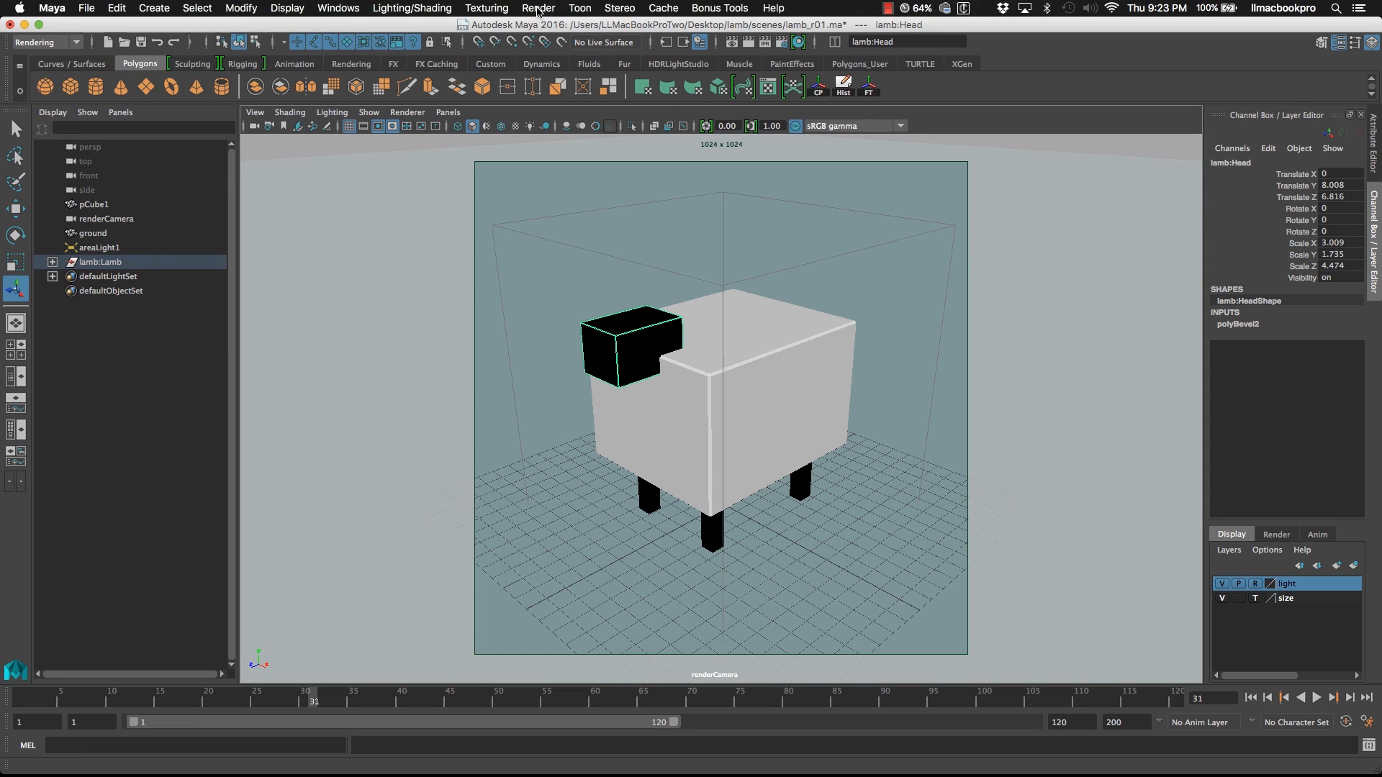
pyautogui.click(538, 8)
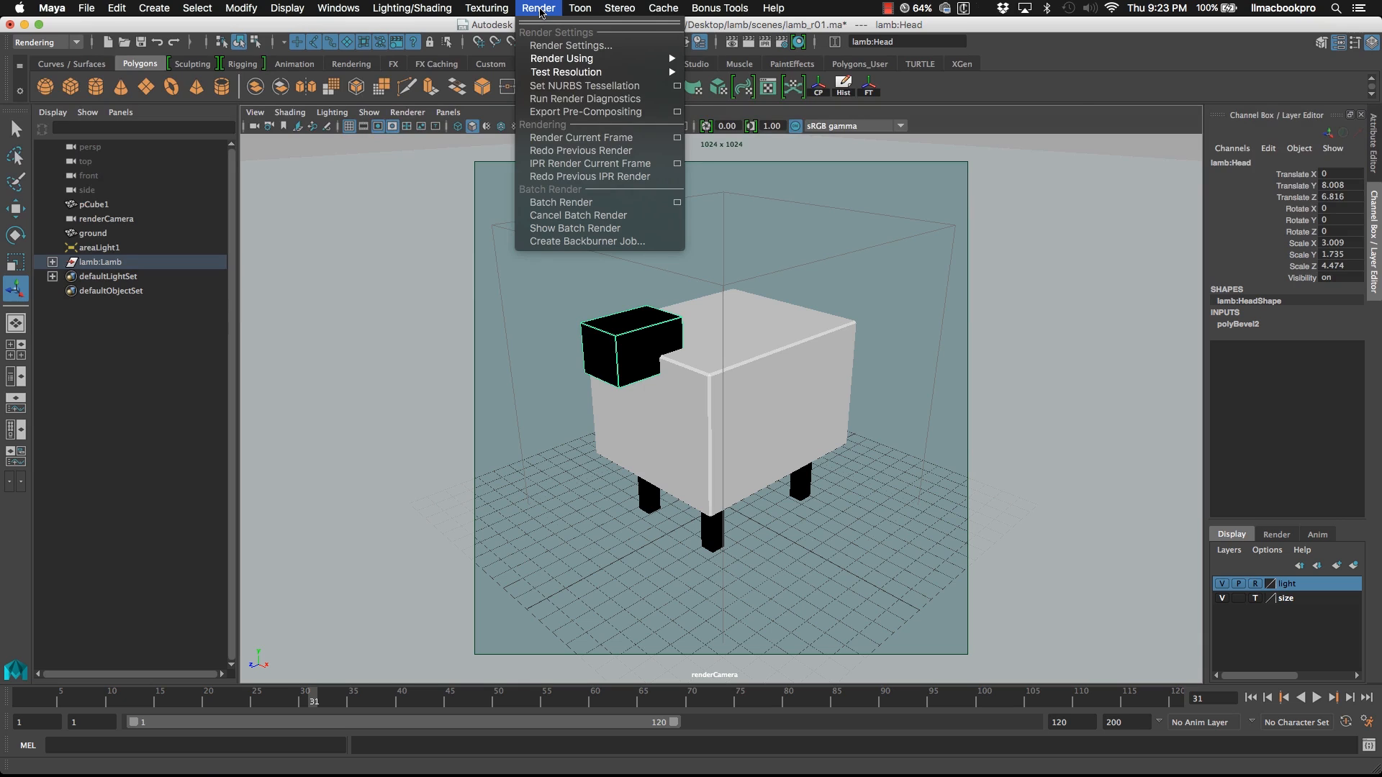
pyautogui.click(604, 210)
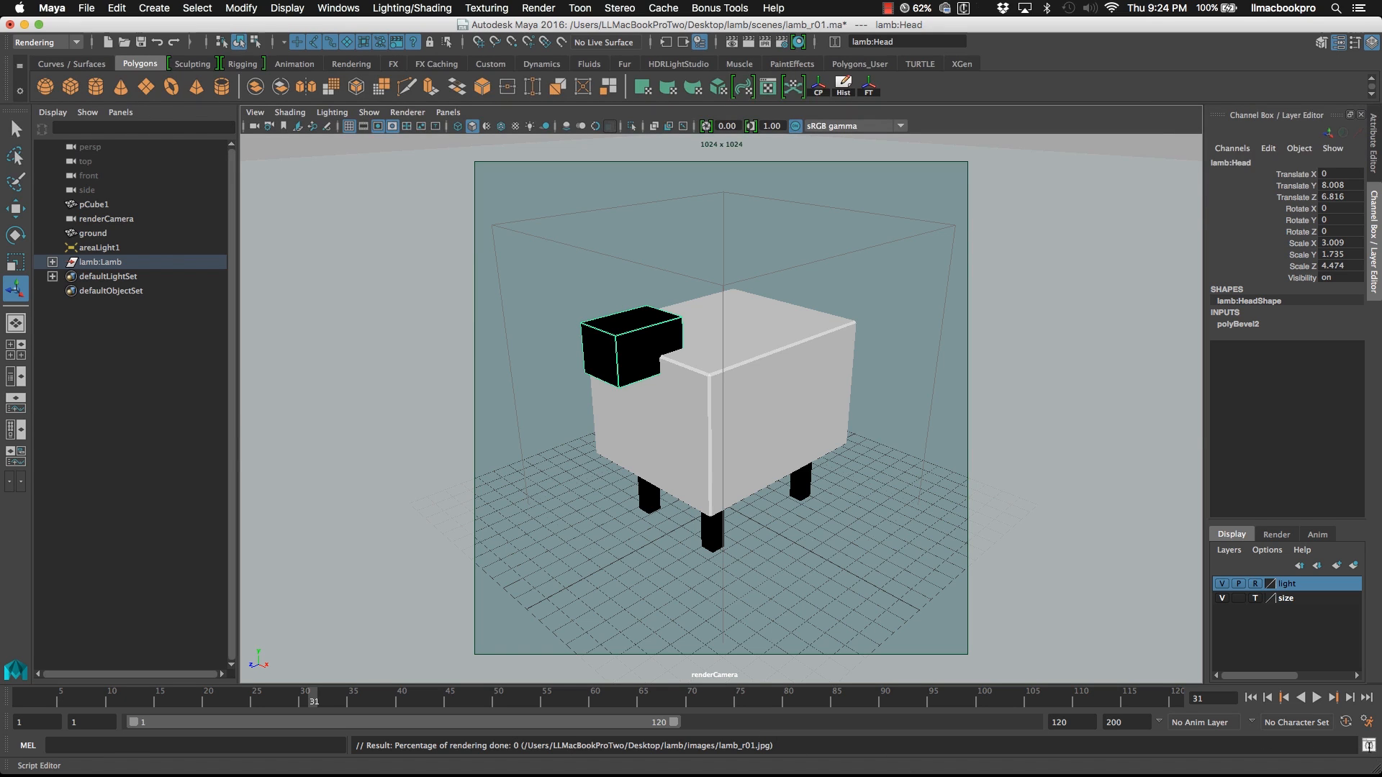
# - Follow the batch render's progress in the Script Editor, shrinking and repositioning its window, and close it
pyautogui.click(1368, 745)
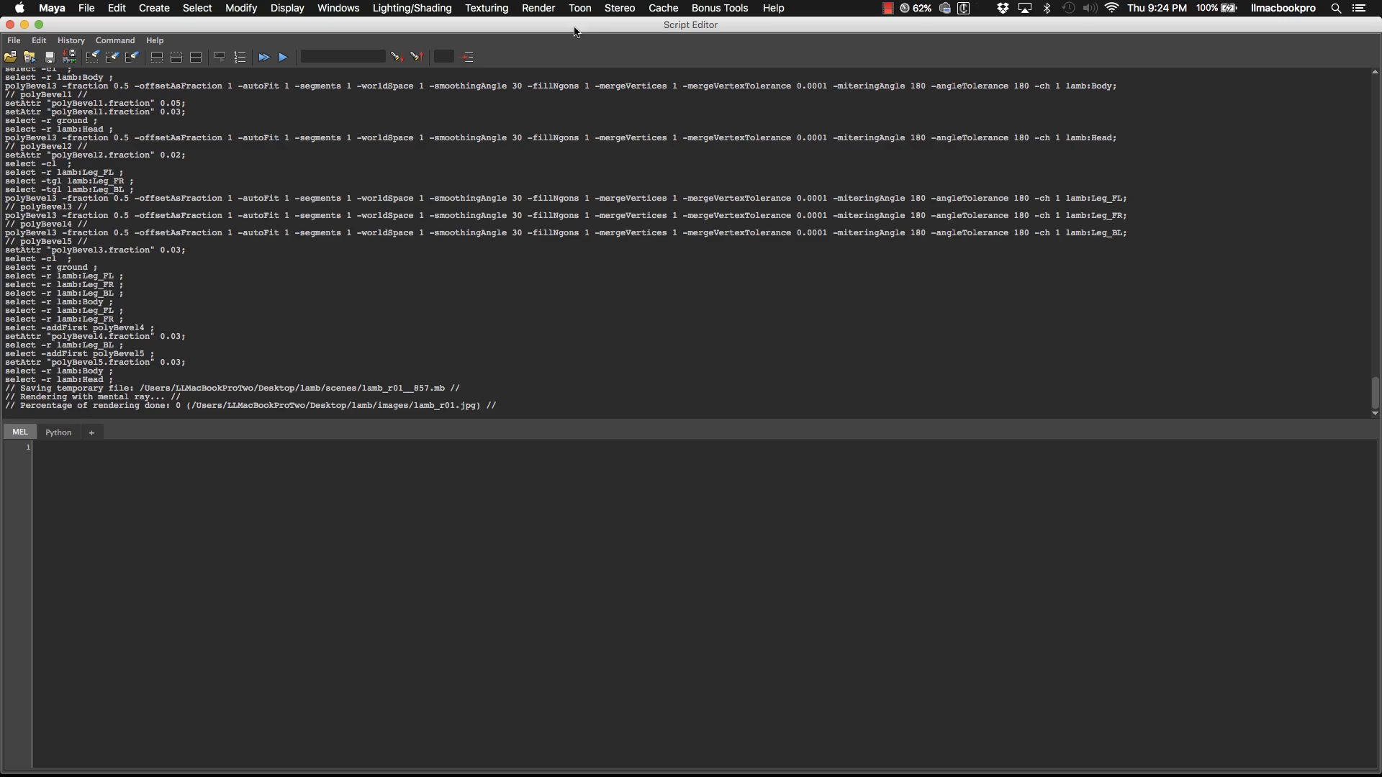
pyautogui.moveTo(591, 25); pyautogui.dragTo(608, 25)
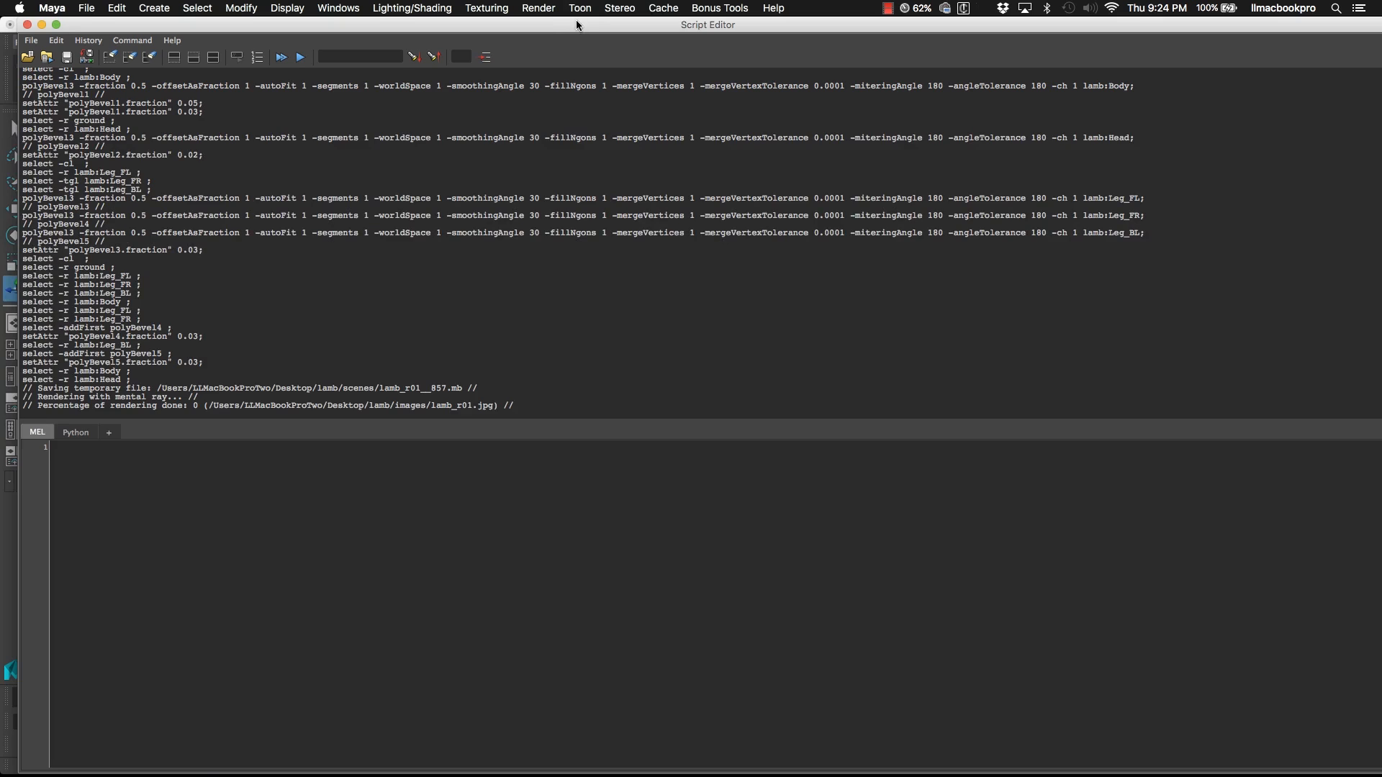
pyautogui.moveTo(576, 23); pyautogui.dragTo(562, 12)
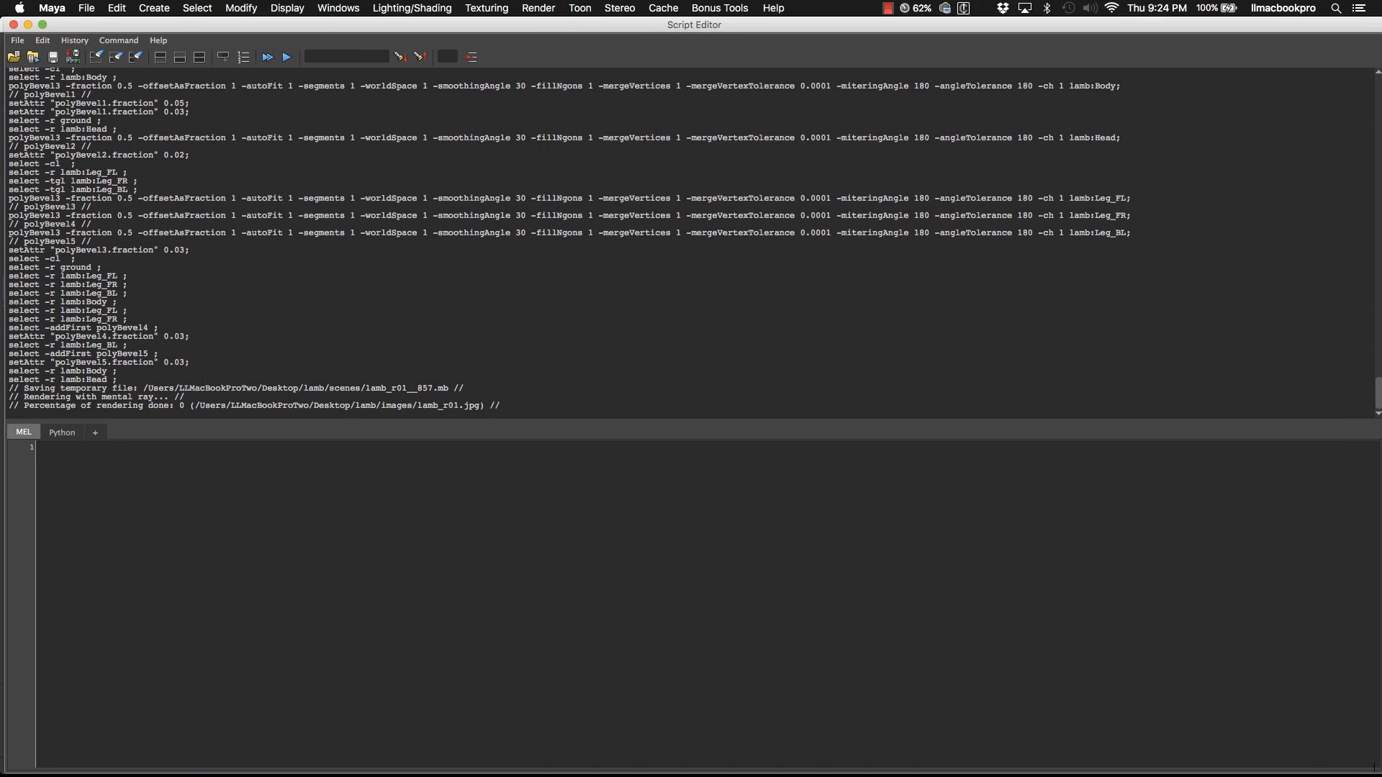
pyautogui.moveTo(1377, 769); pyautogui.dragTo(715, 757)
pyautogui.moveTo(586, 25); pyautogui.dragTo(905, 6)
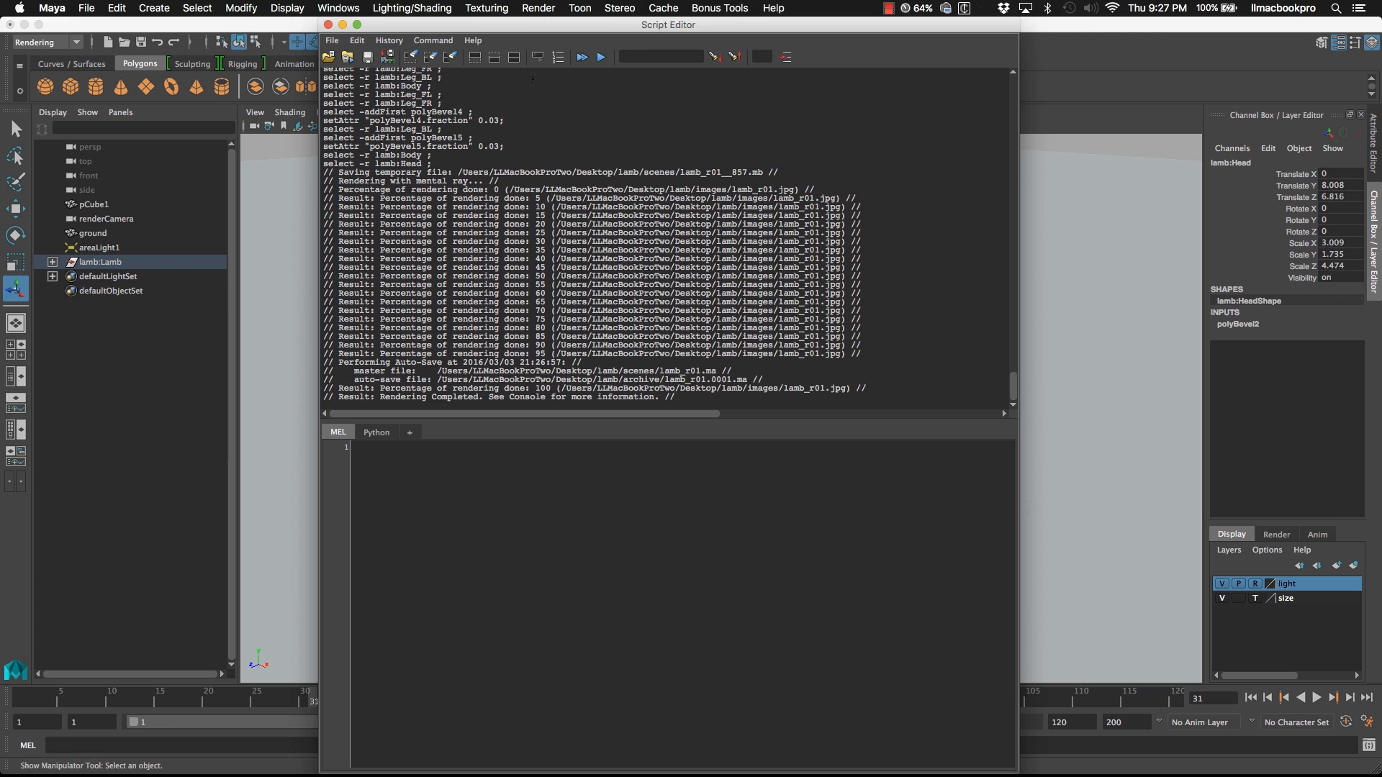
pyautogui.click(328, 25)
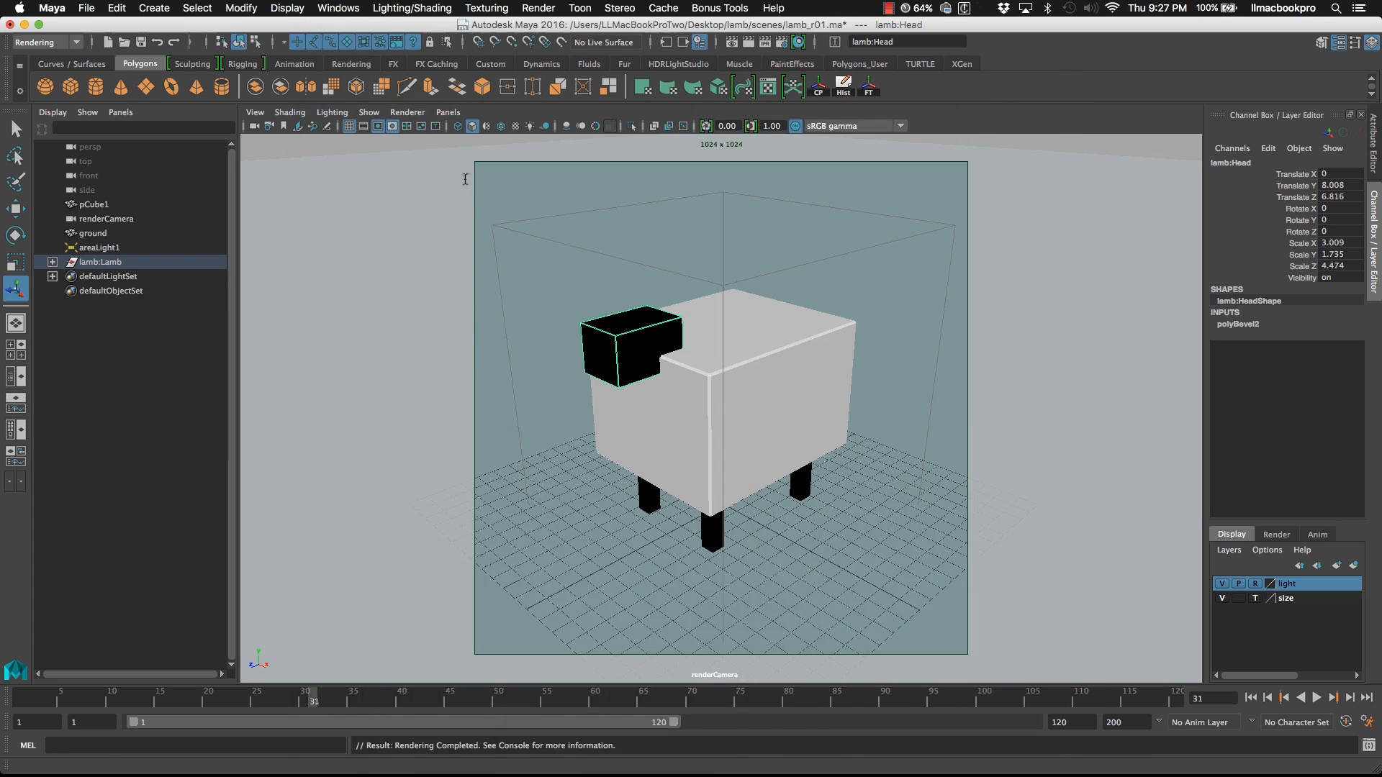
# - Switch to Finder and open the images folder of the lamb project on the Desktop
pyautogui.moveTo(147, 770)
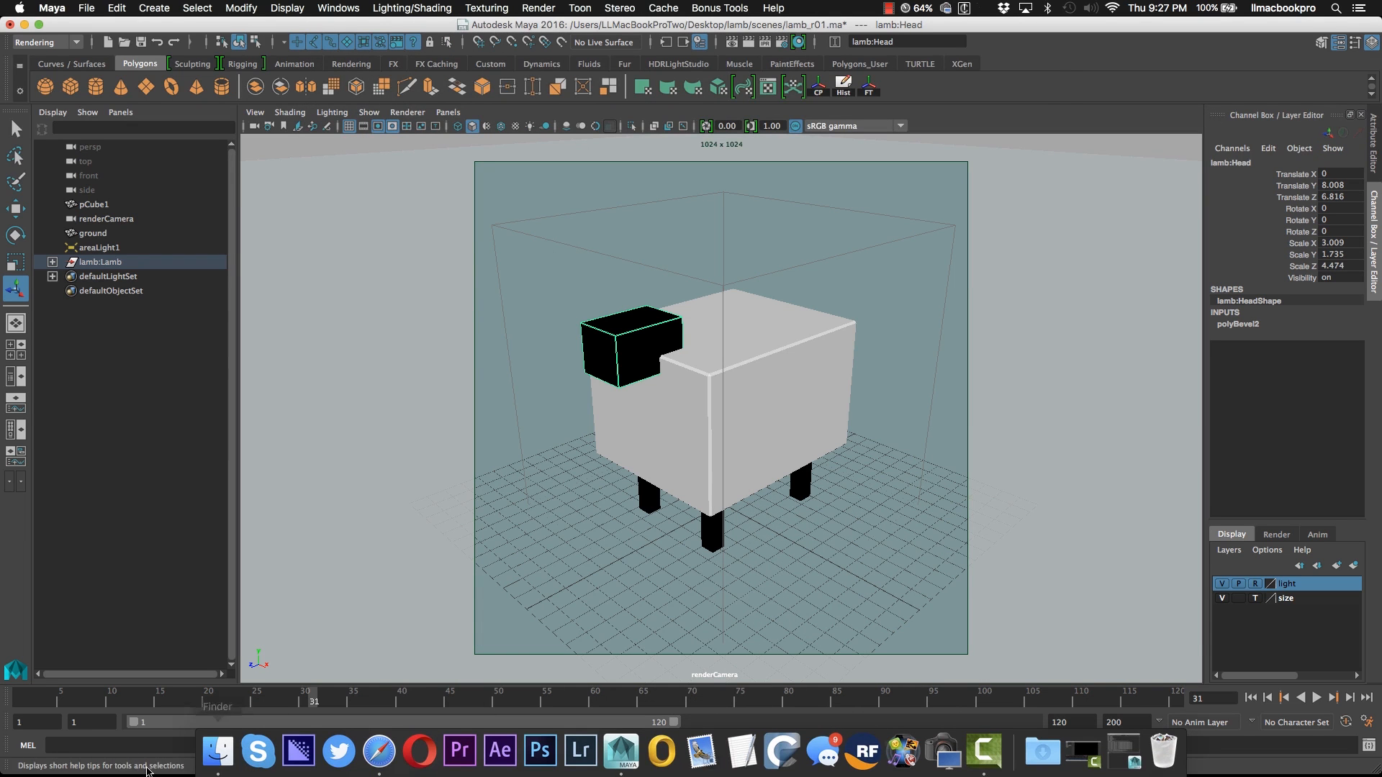
pyautogui.click(218, 751)
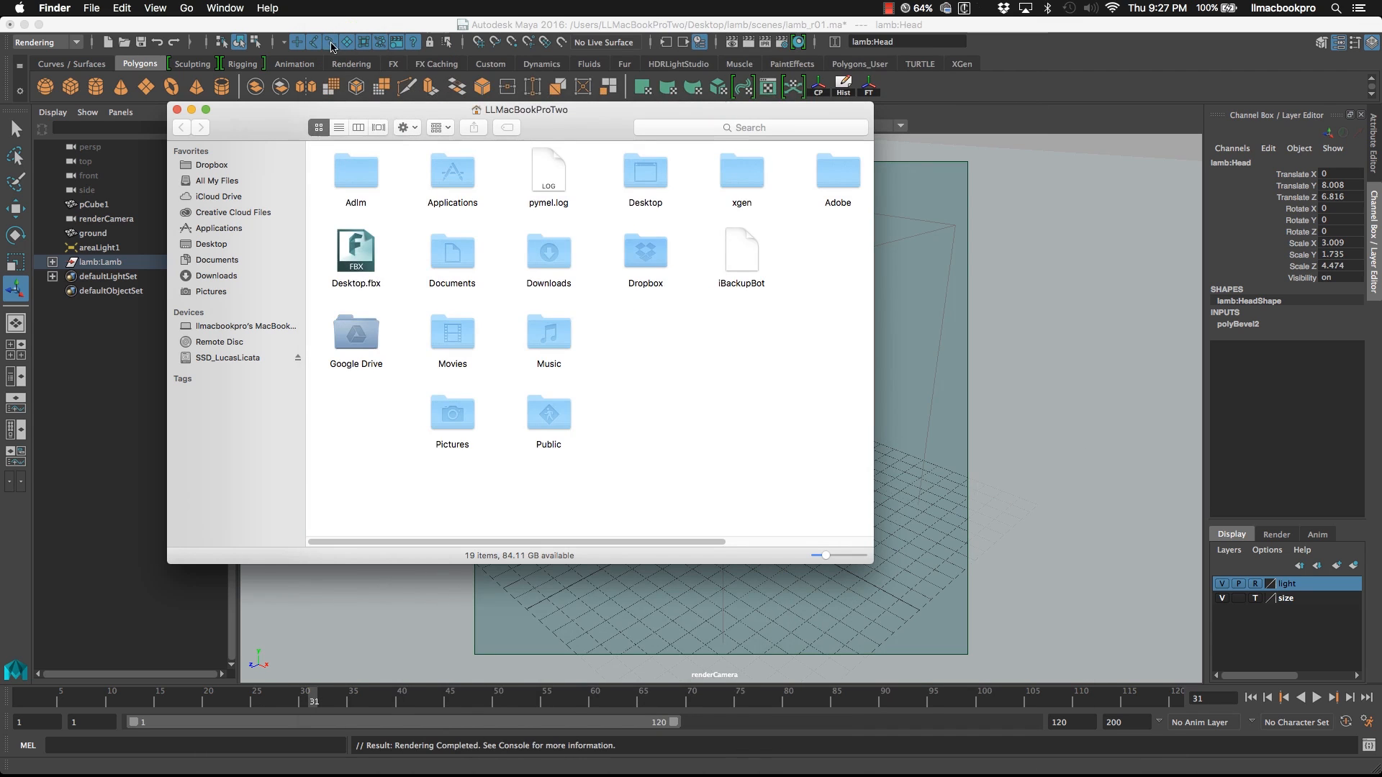
pyautogui.click(237, 245)
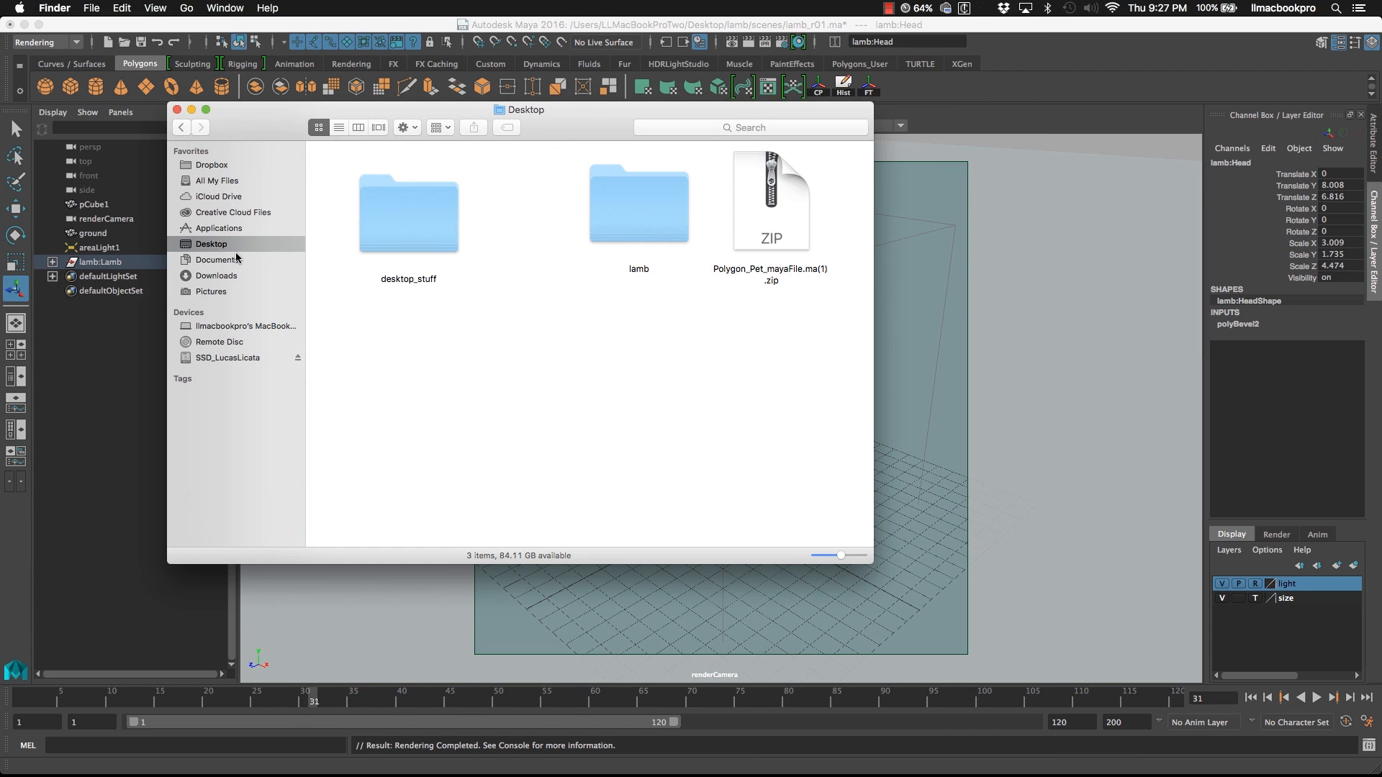
pyautogui.doubleClick(630, 203)
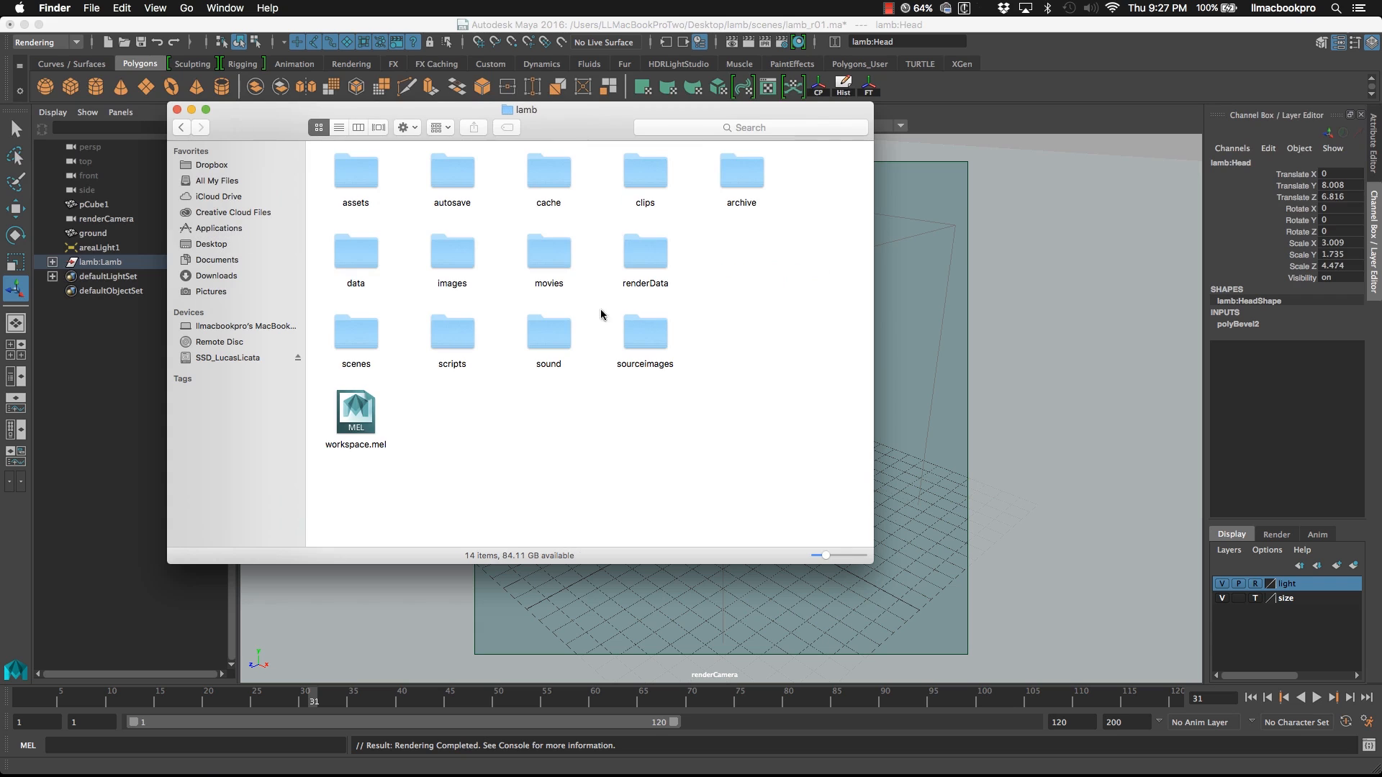
pyautogui.click(454, 260)
pyautogui.doubleClick(454, 259)
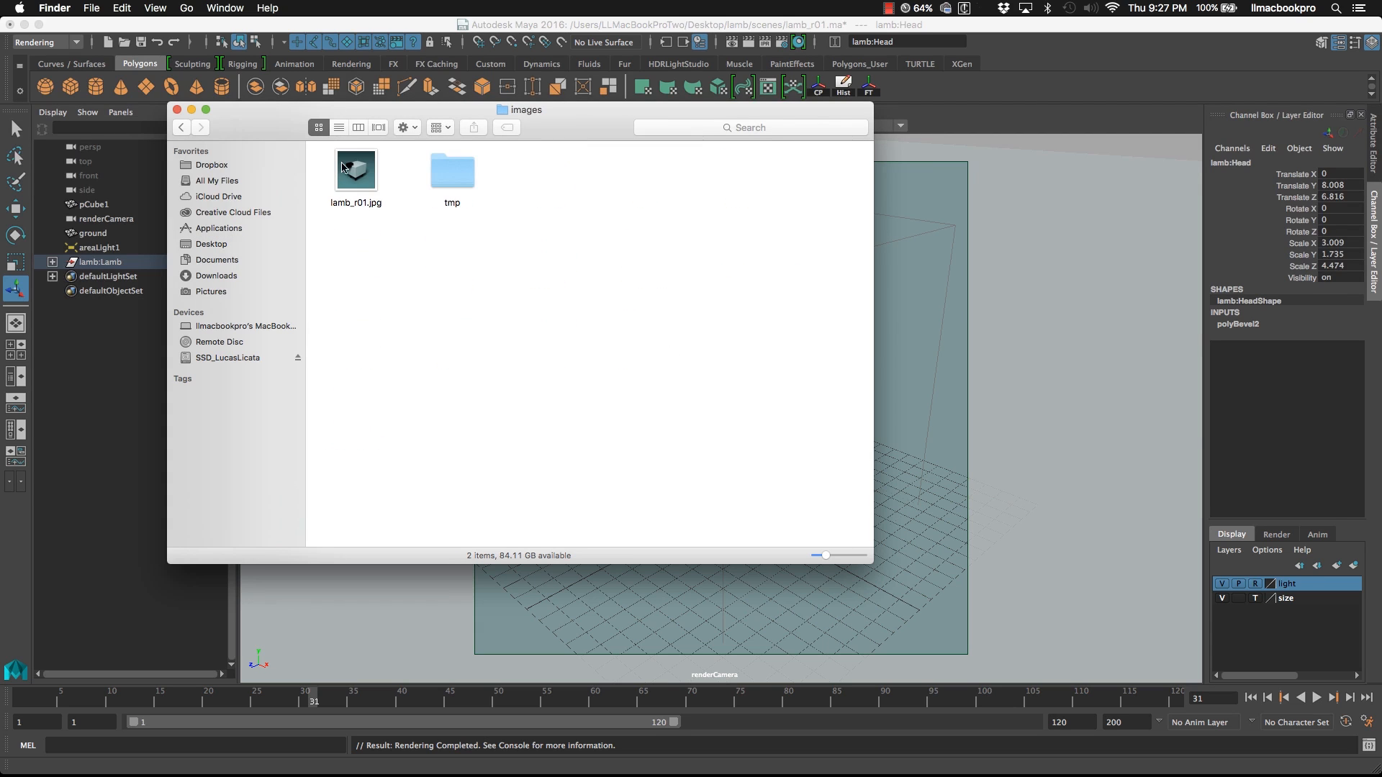
# - Preview the rendered lamb_r01.jpg with Quick Look, and close the preview and the Finder window
pyautogui.press('Right')
pyautogui.press('space')
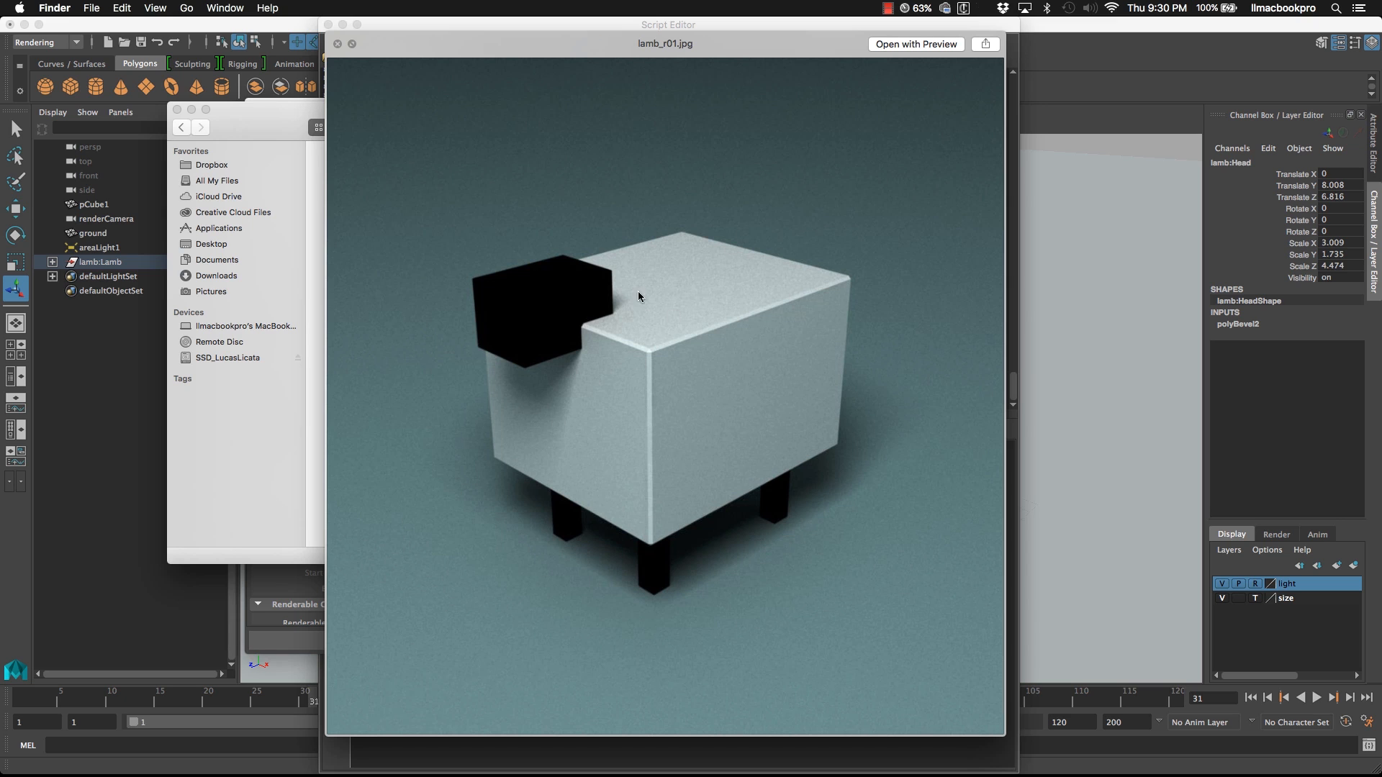
pyautogui.moveTo(480, 36); pyautogui.dragTo(538, 27)
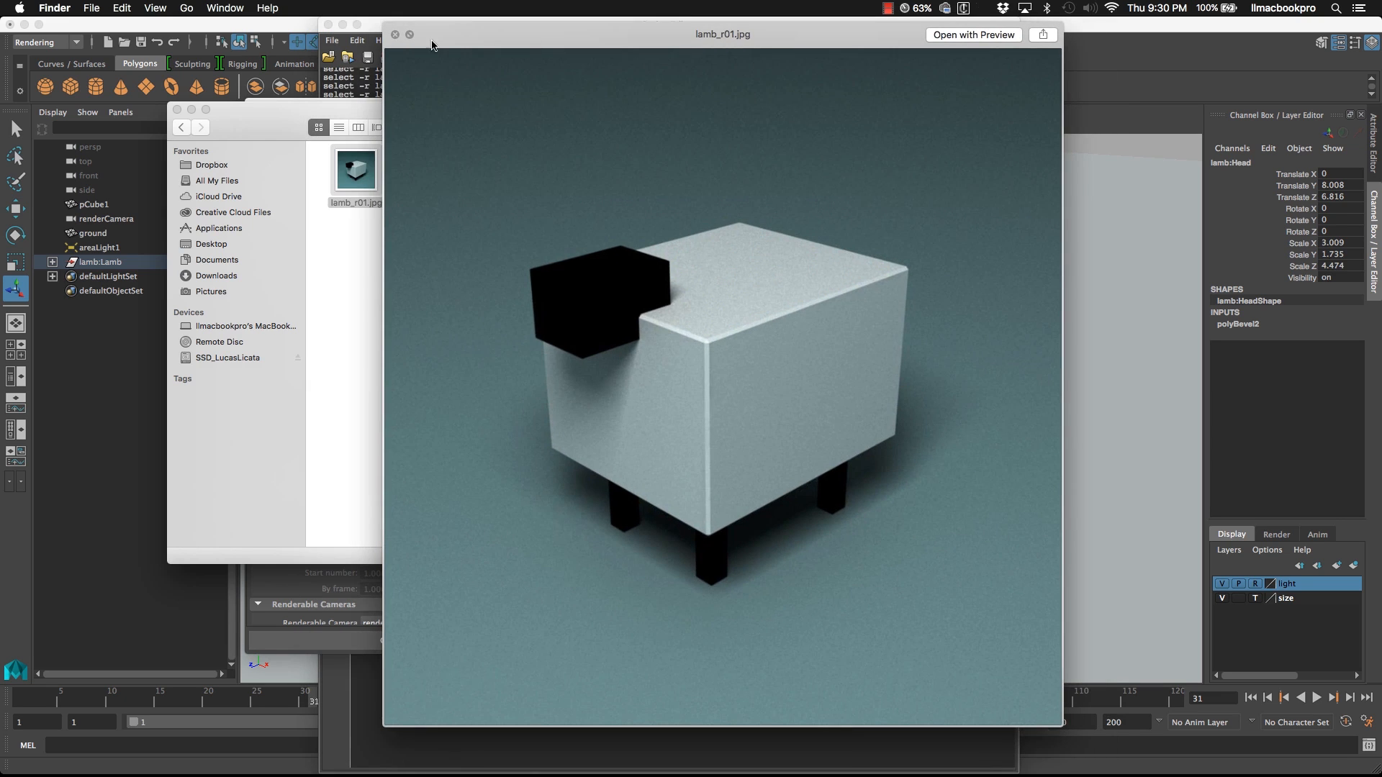
pyautogui.click(394, 34)
pyautogui.click(454, 311)
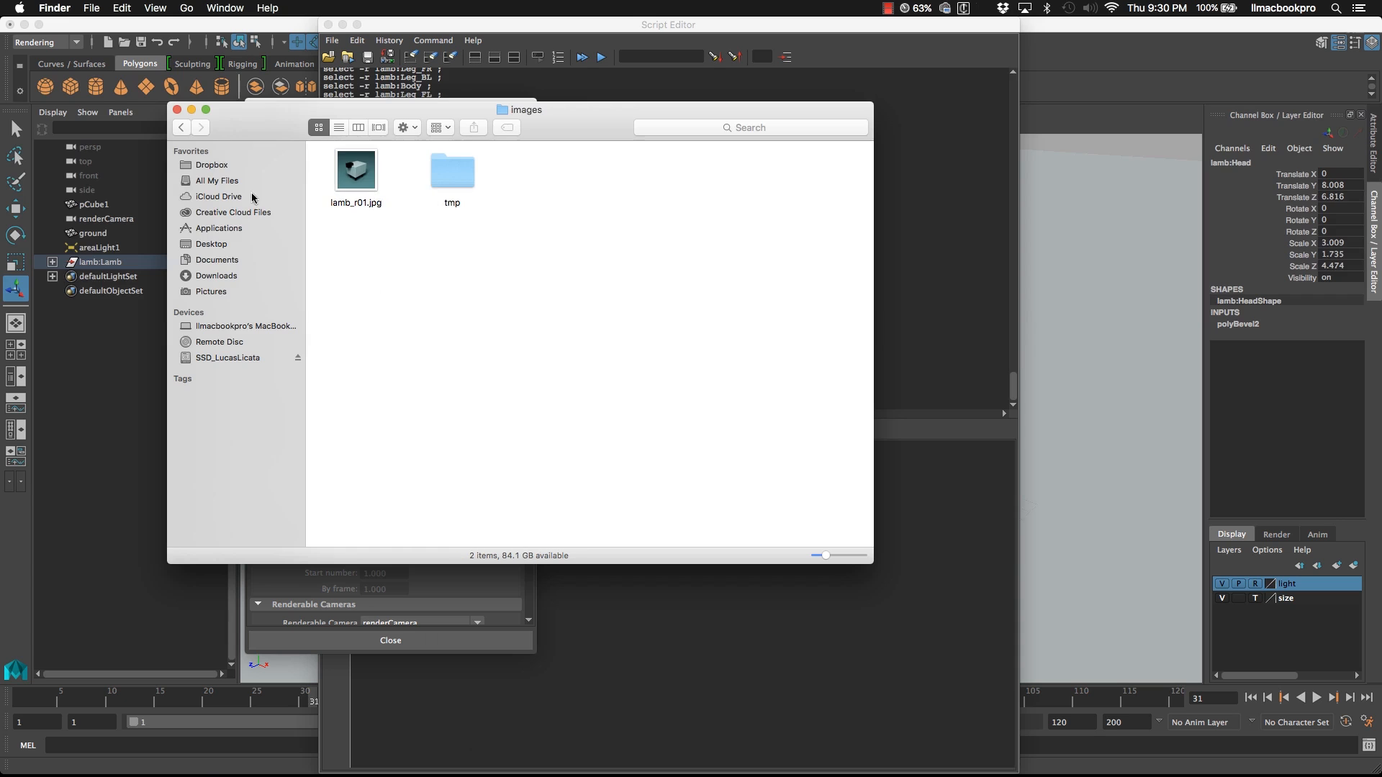
pyautogui.click(178, 111)
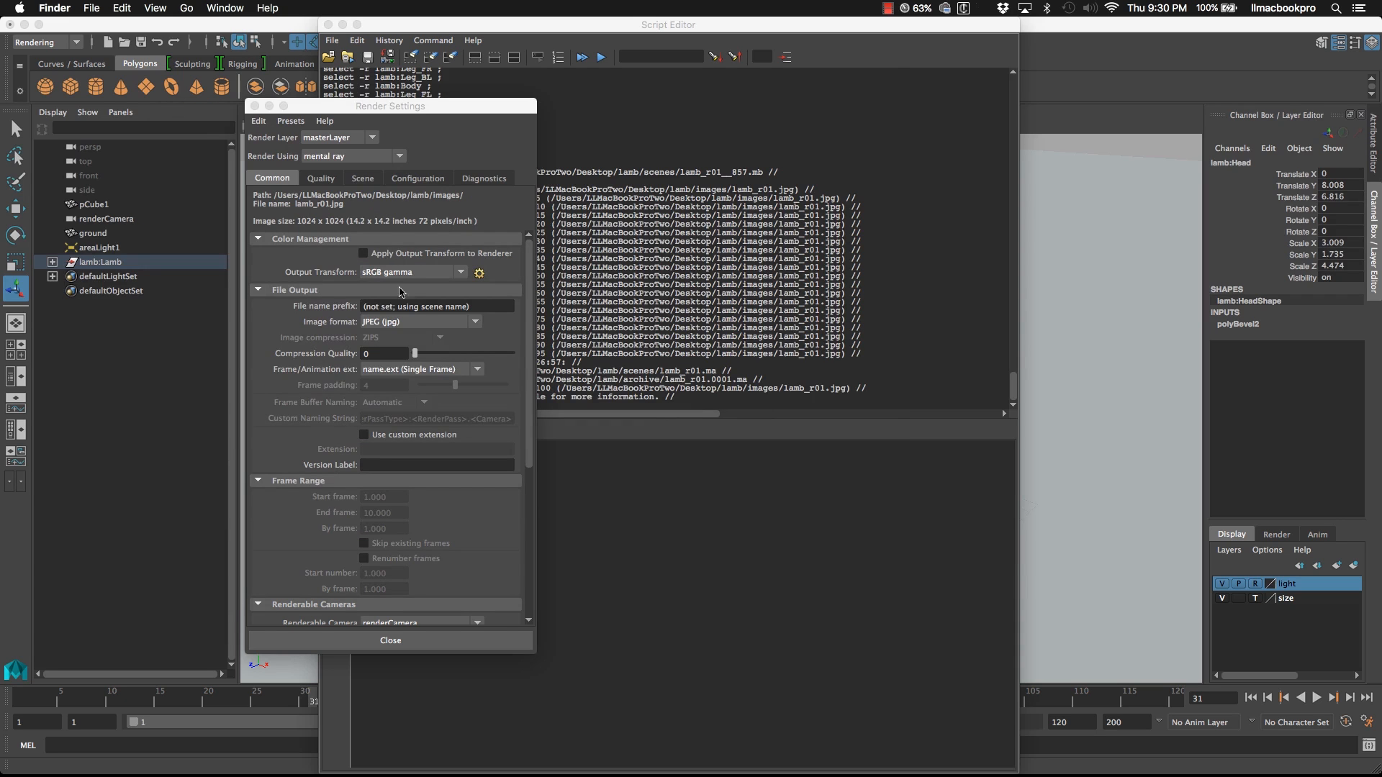
# - Move the Script Editor clear of Render Settings and enable Apply Output Transform to Renderer under Color Management
pyautogui.click(385, 112)
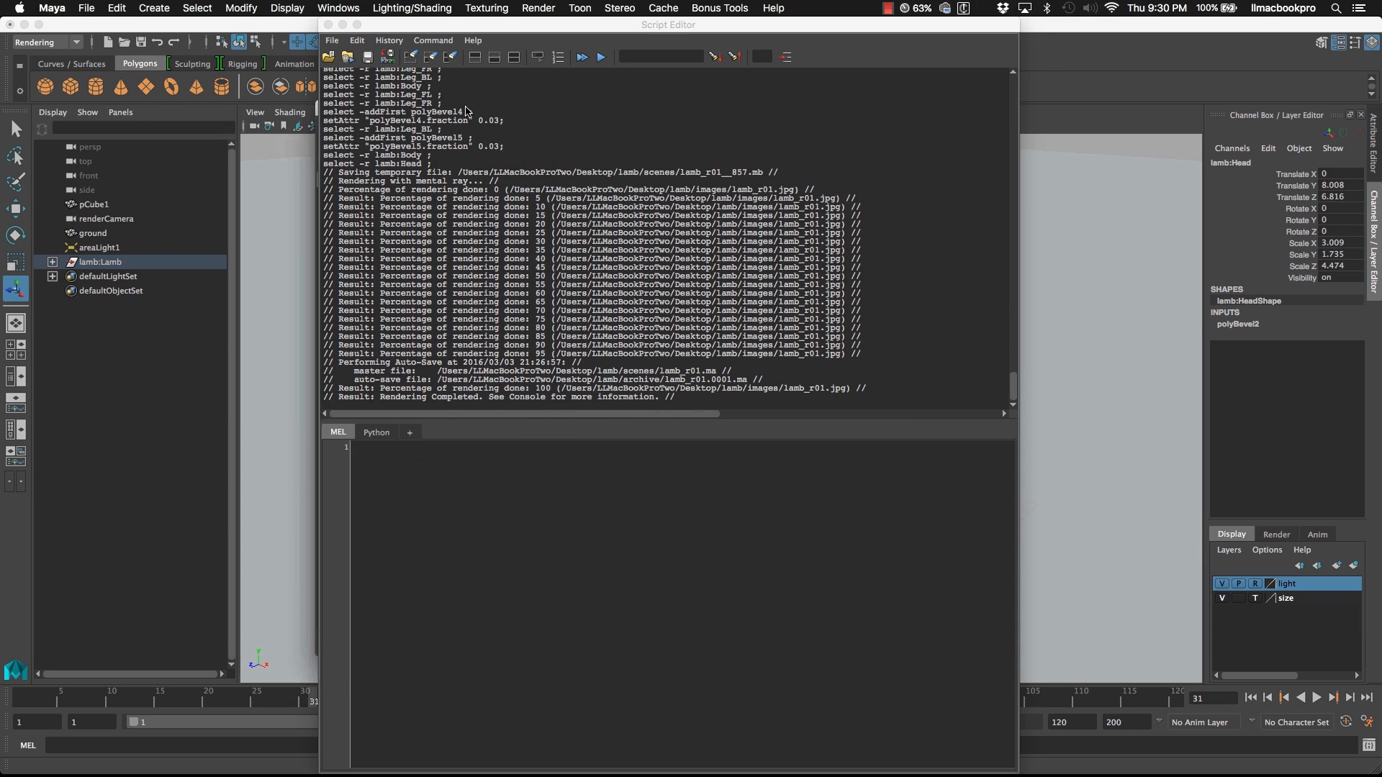
pyautogui.moveTo(405, 26); pyautogui.dragTo(612, 111)
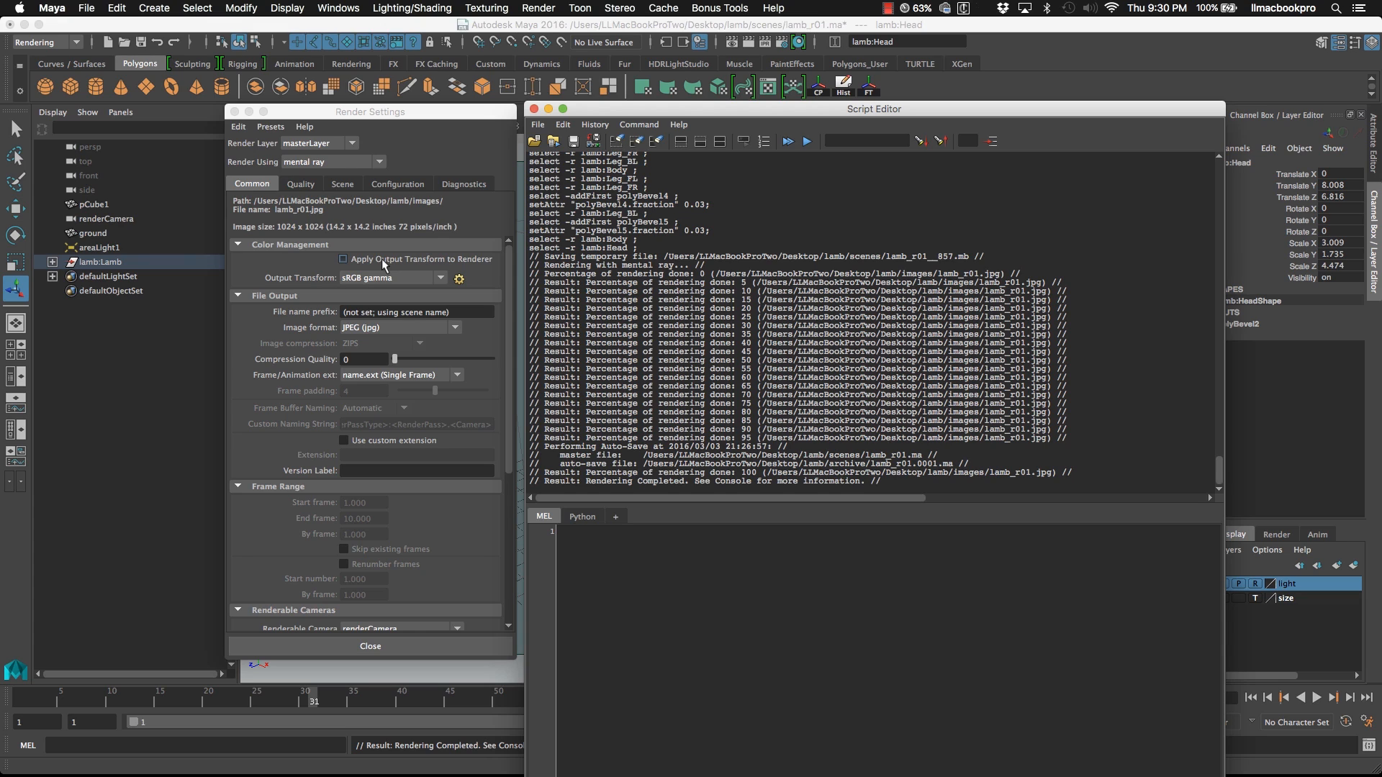
pyautogui.click(356, 260)
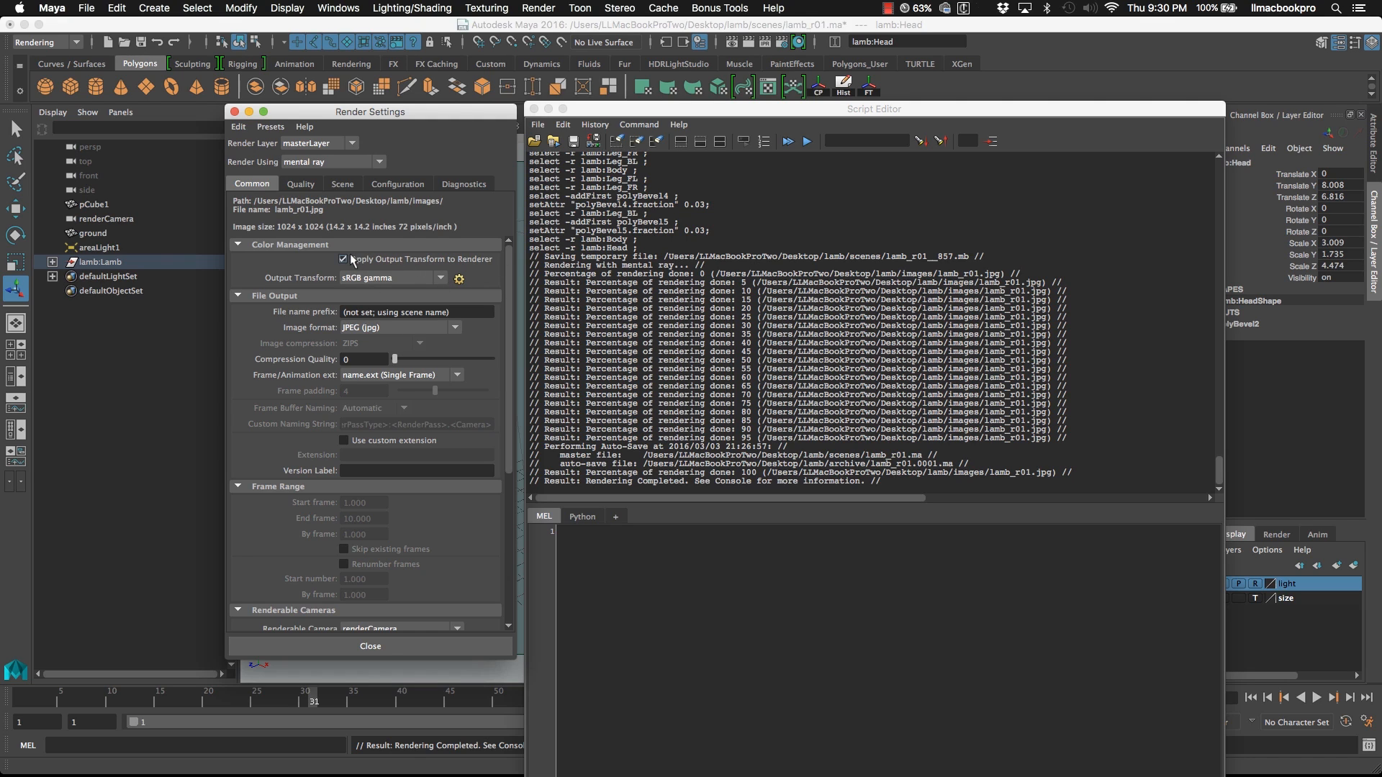
pyautogui.moveTo(368, 115); pyautogui.dragTo(356, 112)
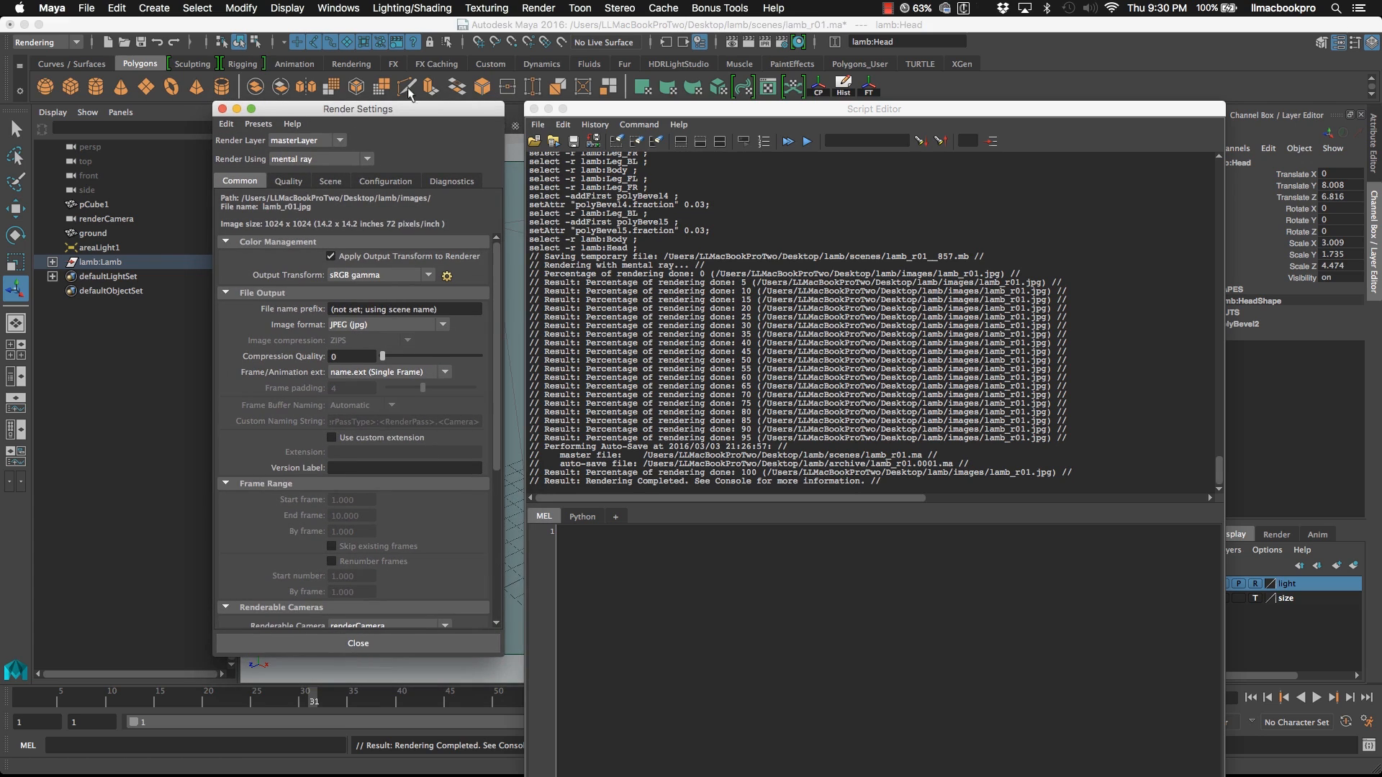
# - Batch render the scene again with the output transform applied and check the render log in the Script Editor
pyautogui.click(536, 8)
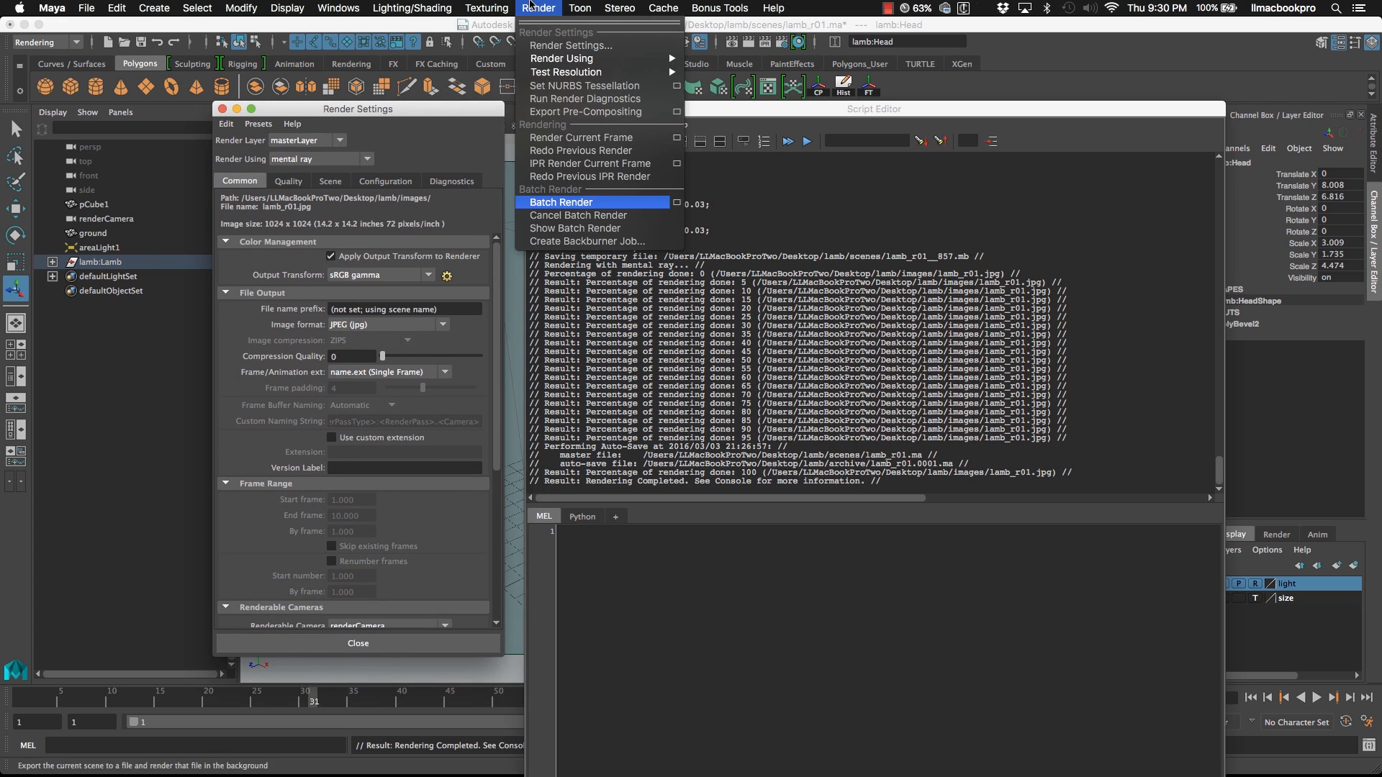
pyautogui.click(593, 203)
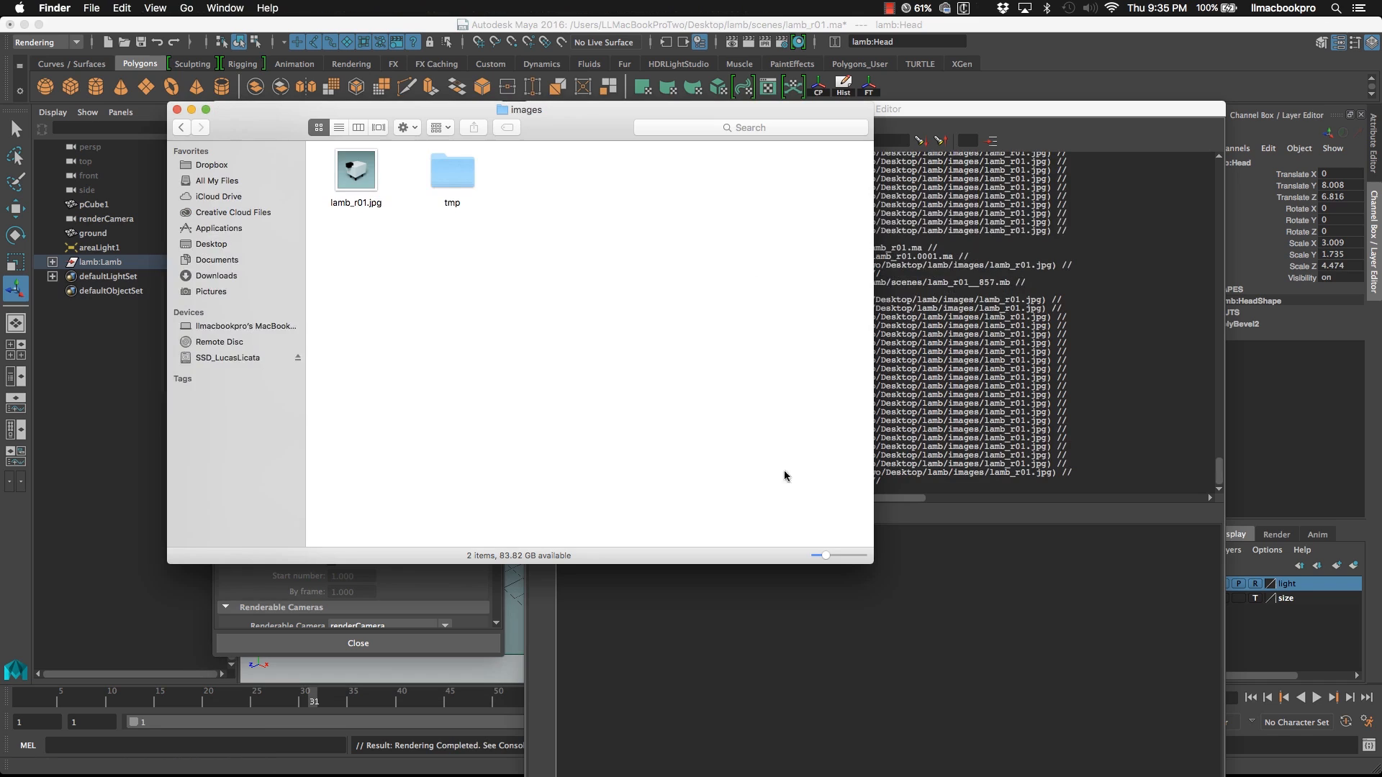
pyautogui.click(1096, 412)
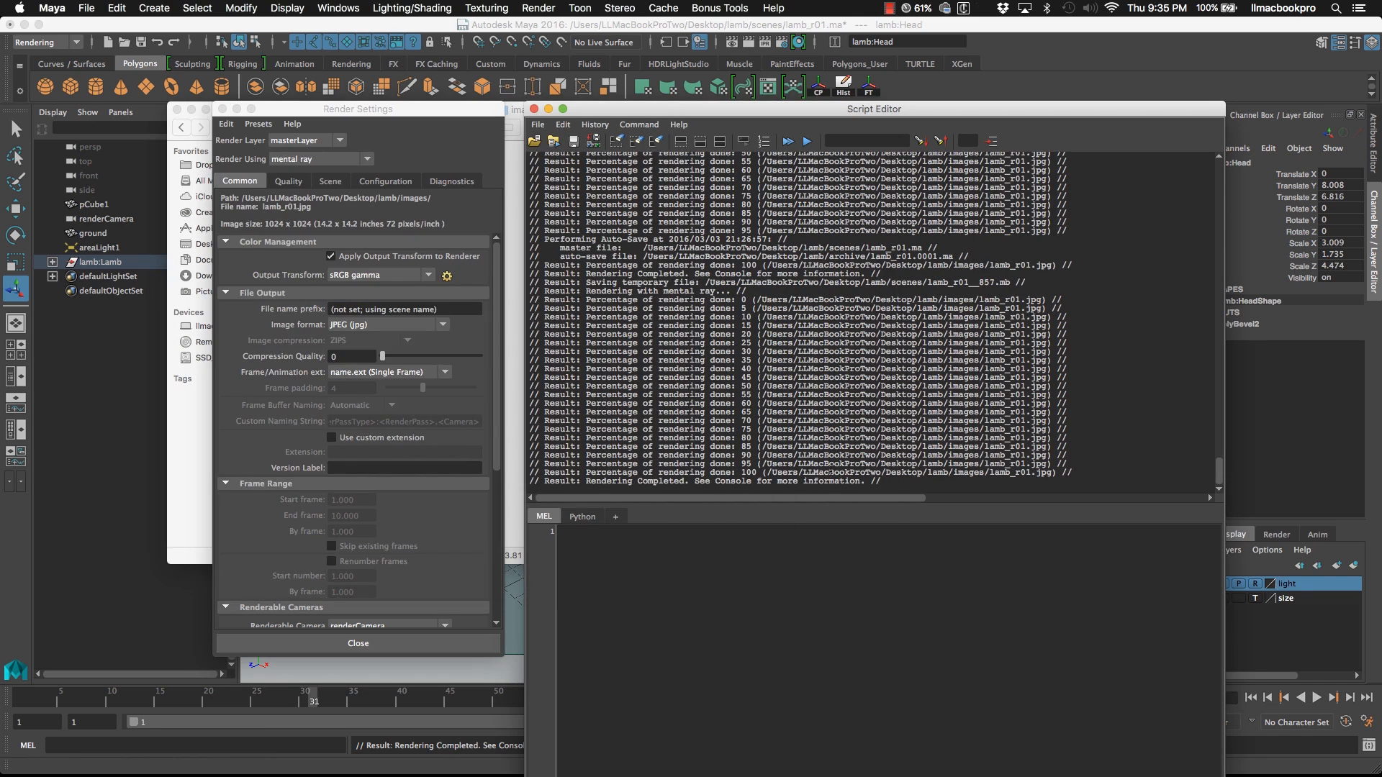
# - Switch to Finder's images folder, open the new lamb_r01.jpg in Preview and move its window to inspect the render
pyautogui.click(190, 439)
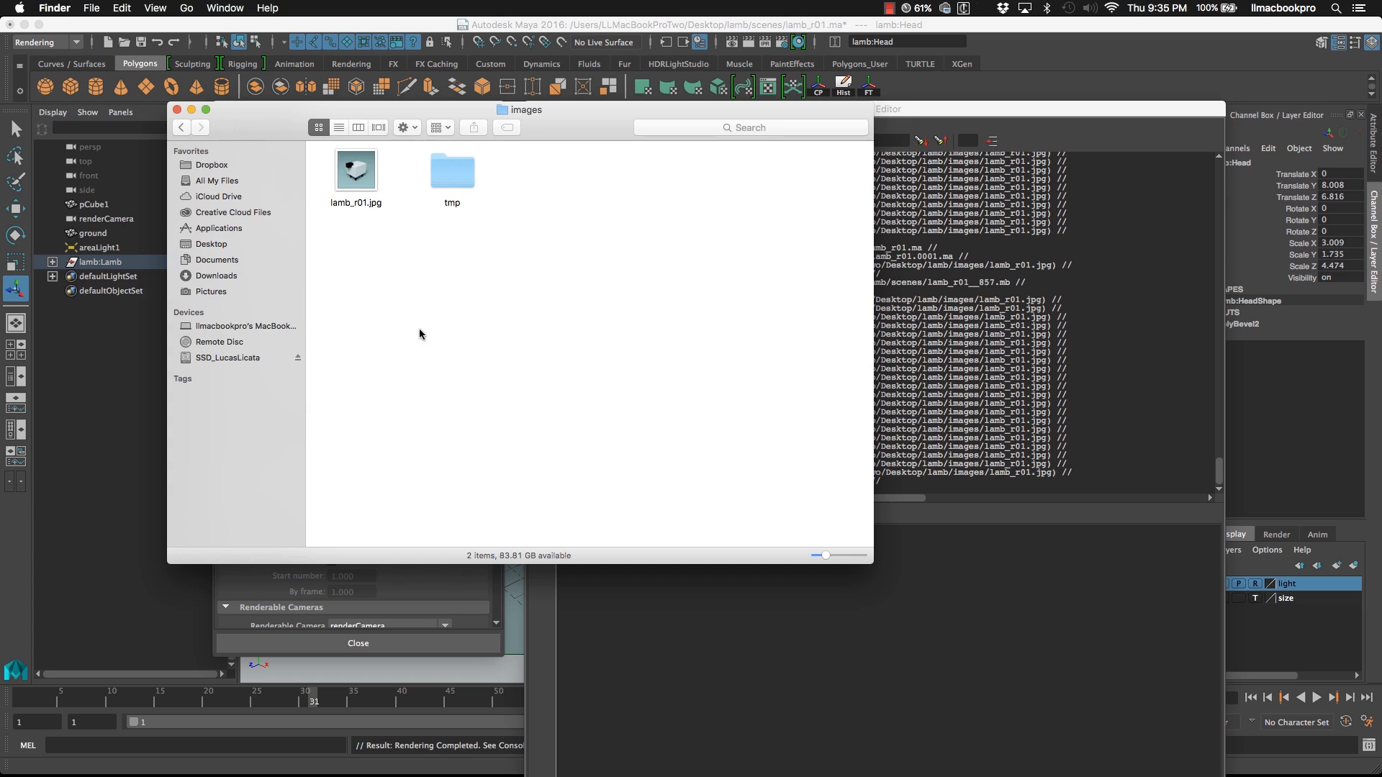
pyautogui.click(371, 184)
pyautogui.doubleClick(371, 186)
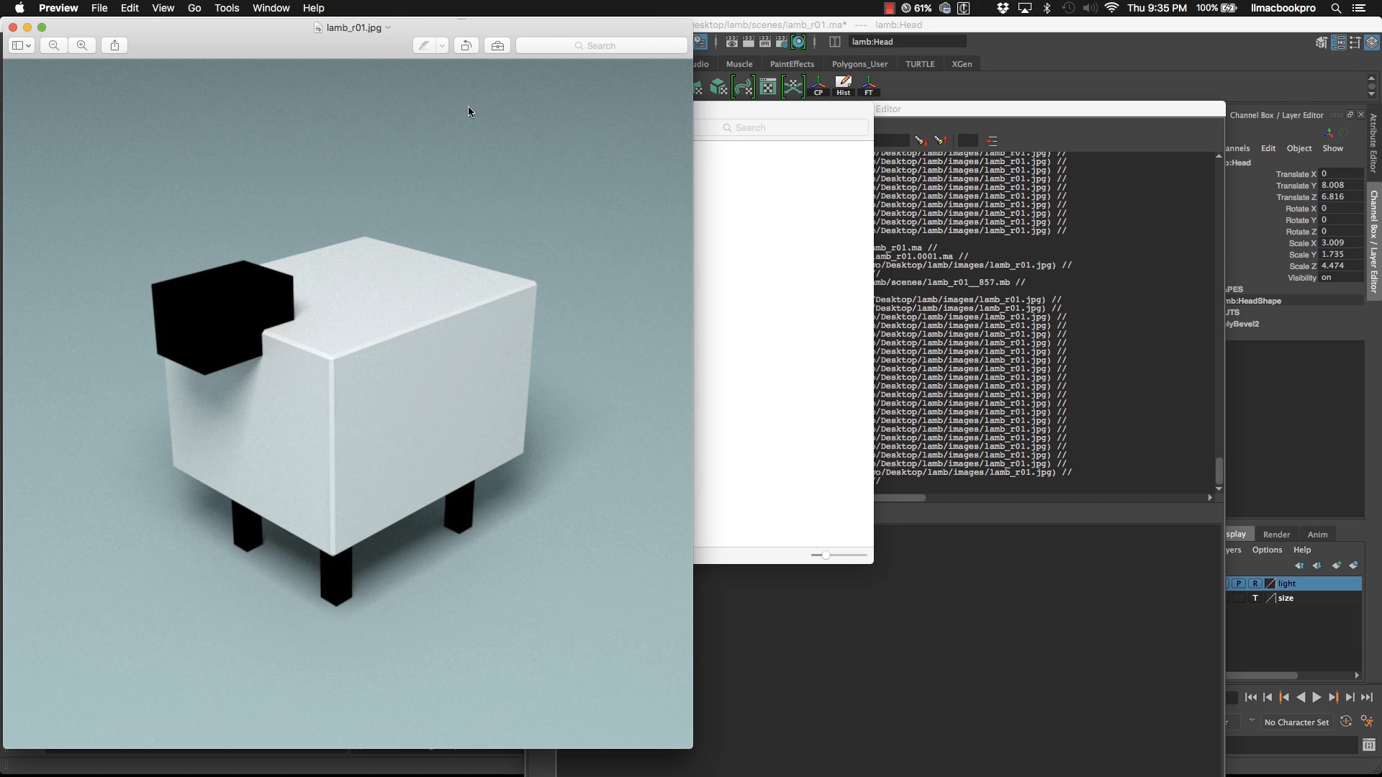
pyautogui.moveTo(366, 29); pyautogui.dragTo(734, 26)
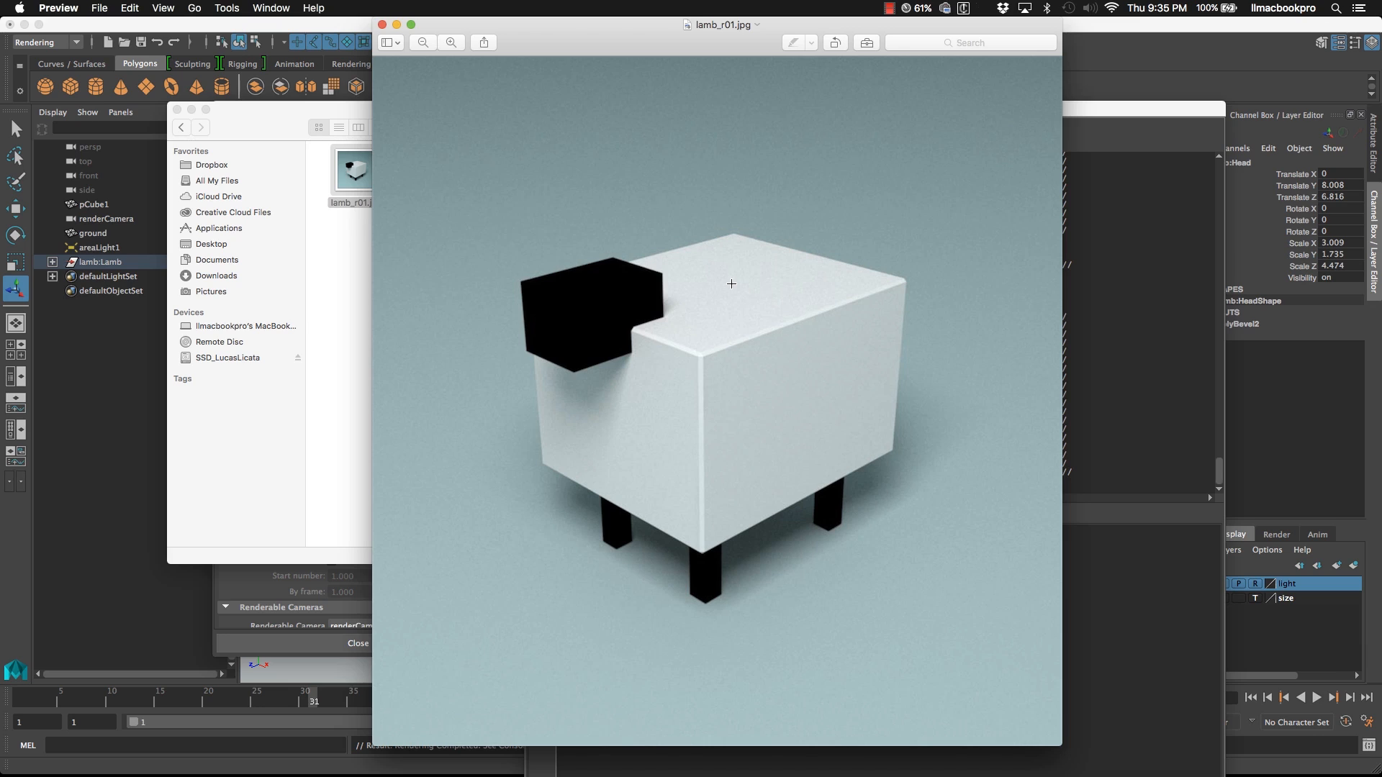